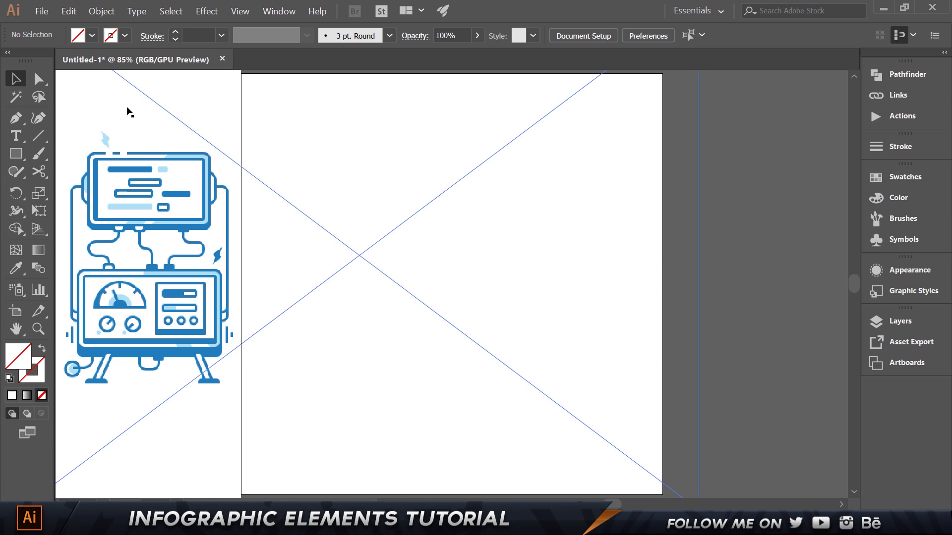
Step: Lock the reference illustration and its Layer 1, and add a new layer above it
{"action": "left_click", "coordinate": [180, 255]}
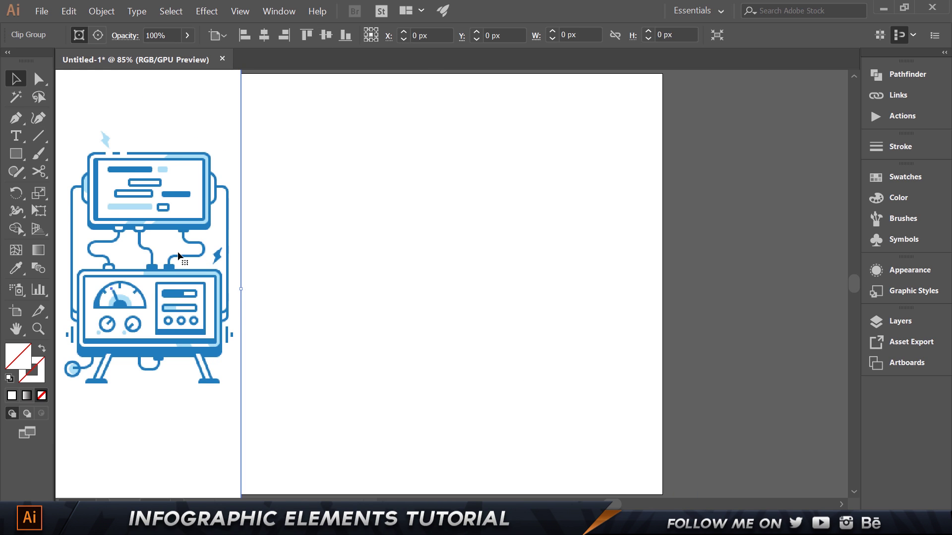
{"action": "key", "text": "ctrl+2"}
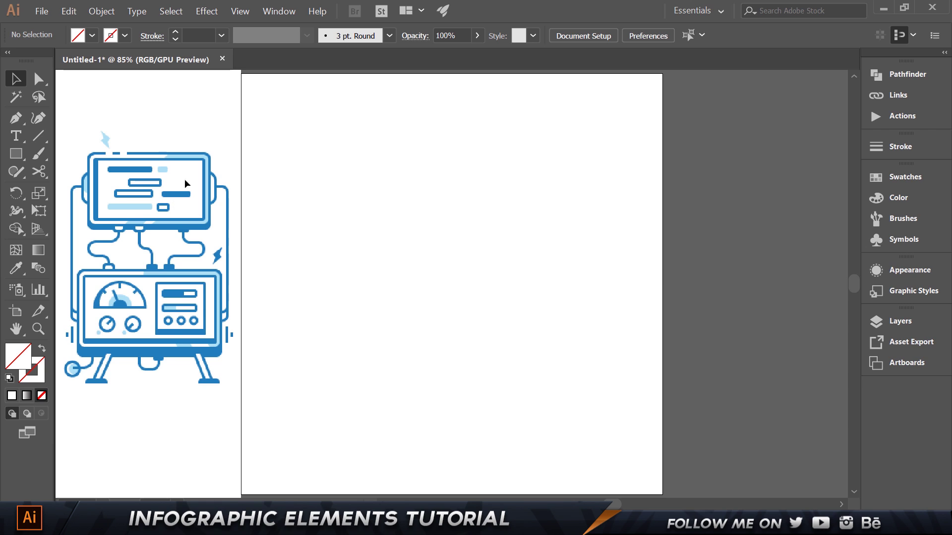
{"action": "left_click", "coordinate": [904, 323]}
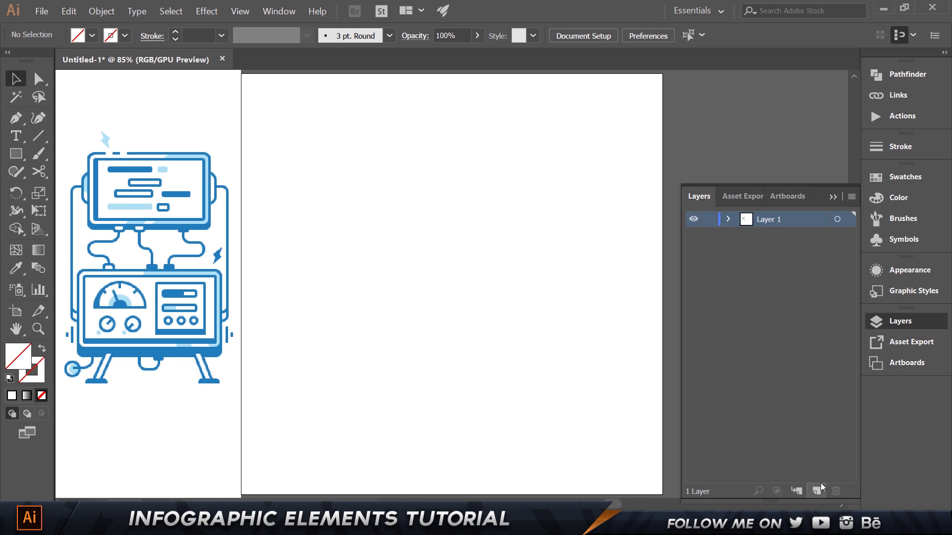
{"action": "left_click", "coordinate": [816, 491]}
{"action": "left_click", "coordinate": [709, 237]}
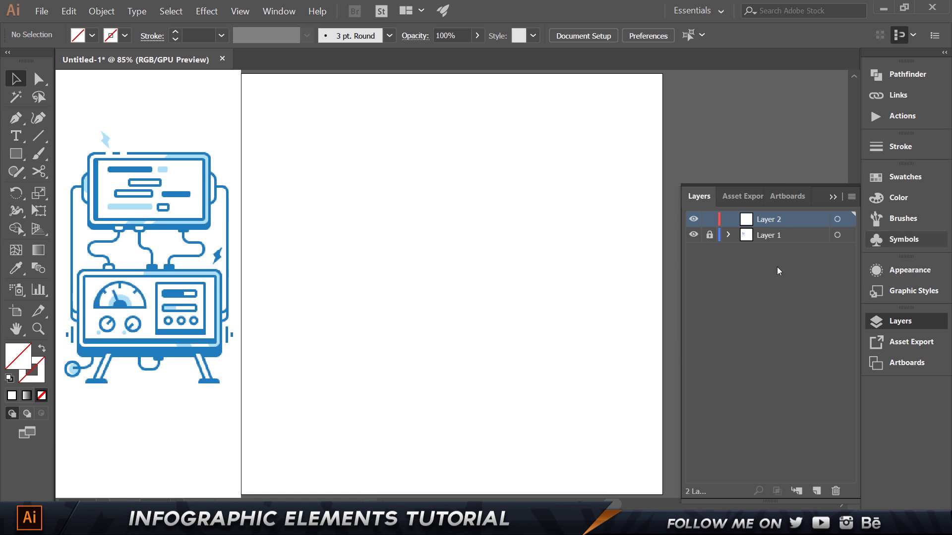
{"action": "left_click", "coordinate": [835, 196]}
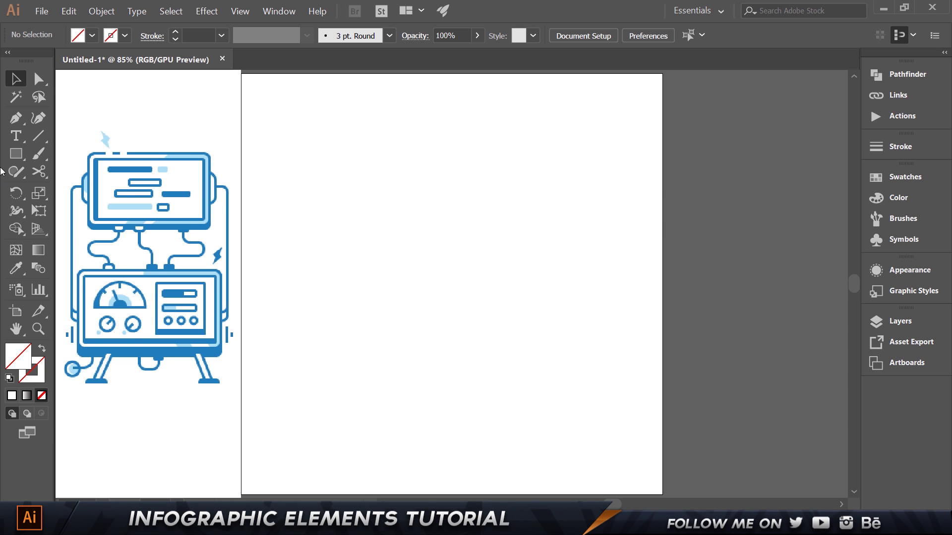
Step: Draw a rectangle over the outer frame of the reference's upper screen and move it onto the blank artboard area beside the illustration
{"action": "left_click", "coordinate": [16, 154]}
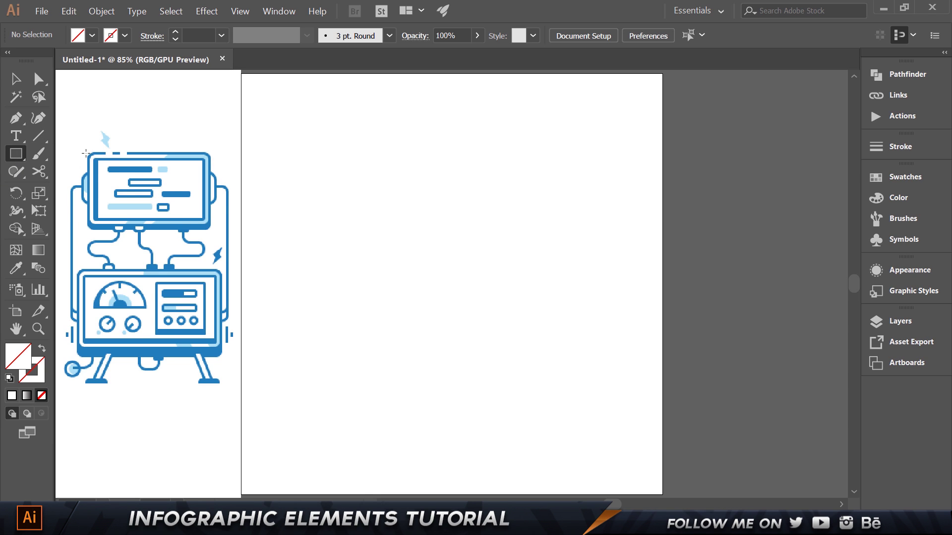
{"action": "left_click_drag", "start_coordinate": [86, 153], "coordinate": [210, 228]}
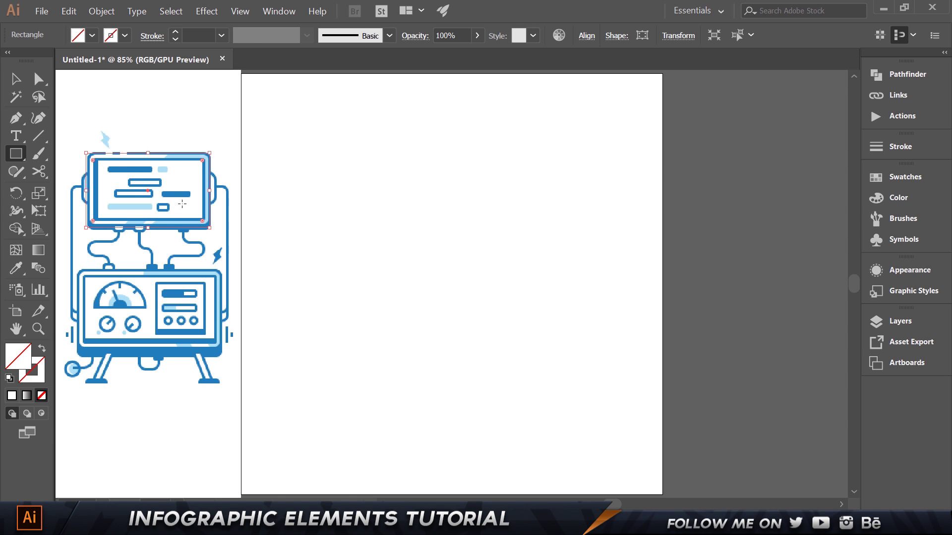
{"action": "key", "text": "v"}
{"action": "left_click_drag", "start_coordinate": [164, 157], "coordinate": [447, 172]}
{"action": "left_click", "coordinate": [481, 306]}
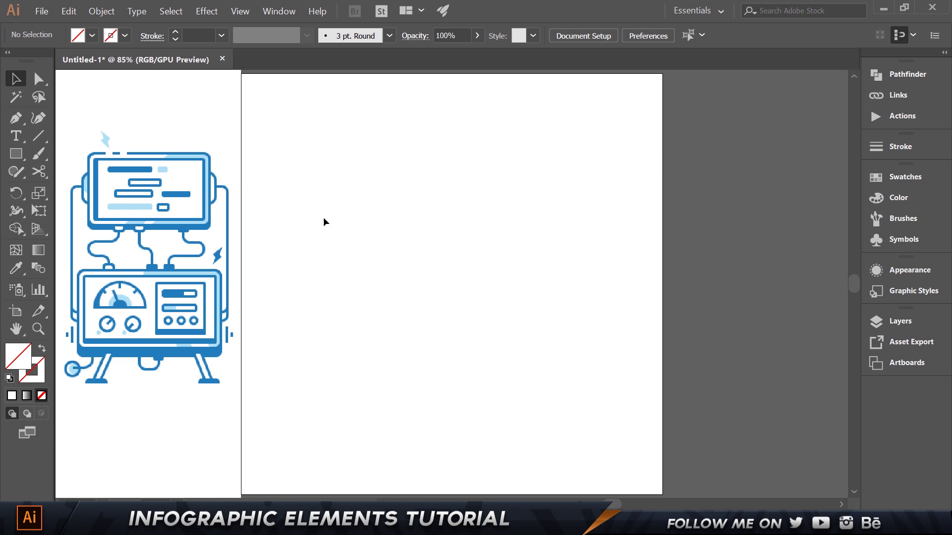
{"action": "left_click_drag", "start_coordinate": [343, 124], "coordinate": [600, 292]}
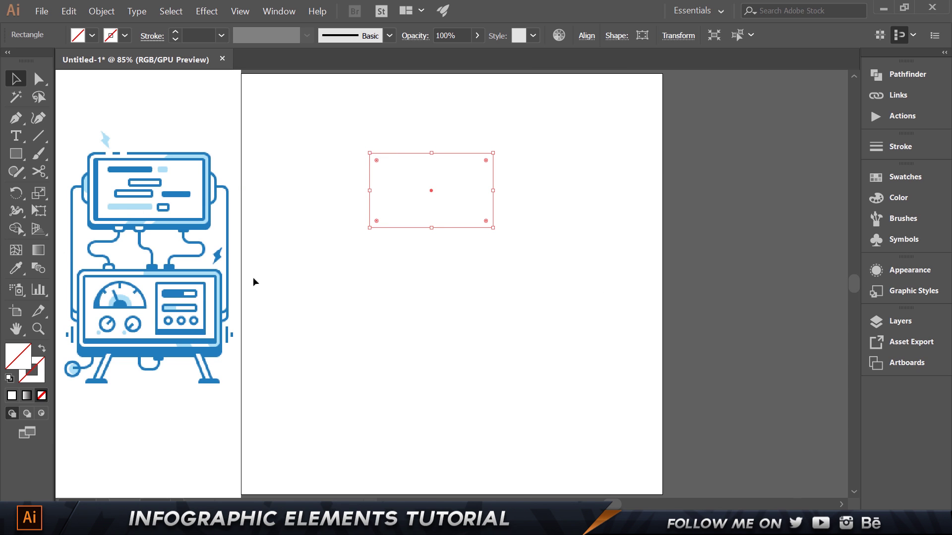
{"action": "left_click", "coordinate": [44, 366]}
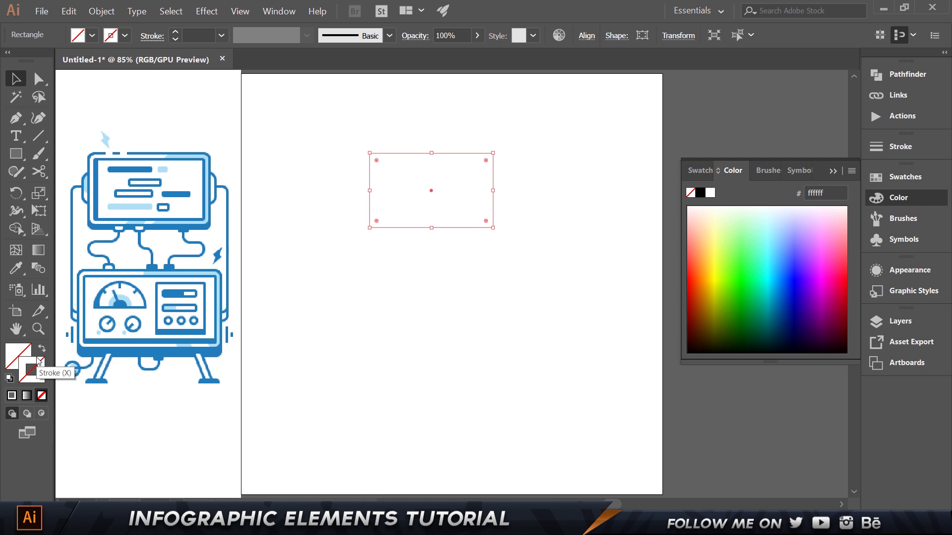
{"action": "left_click", "coordinate": [21, 349]}
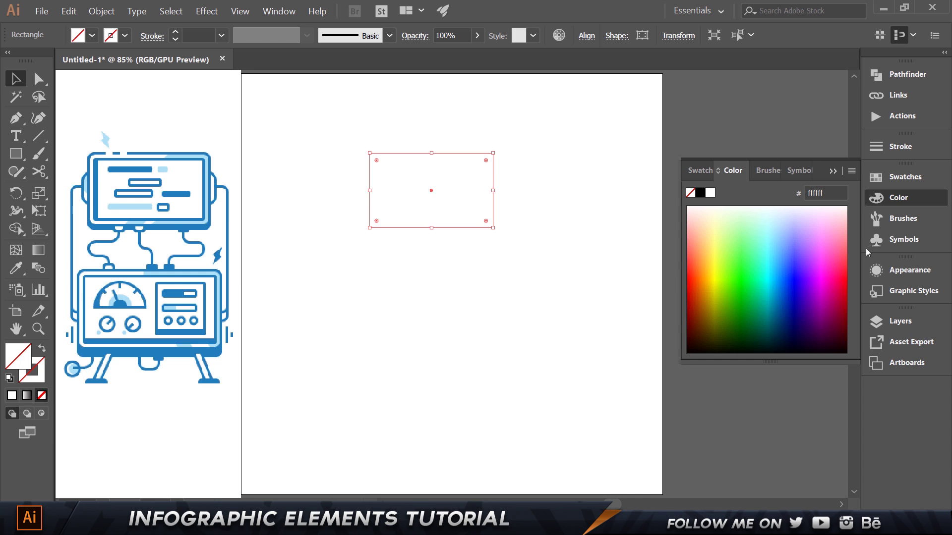
{"action": "left_click", "coordinate": [834, 172]}
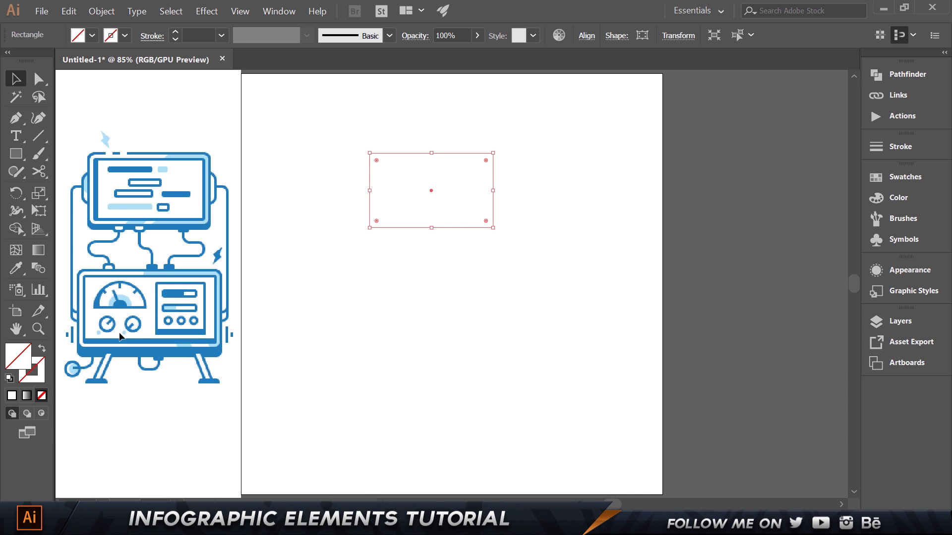
{"action": "double_click", "coordinate": [19, 355]}
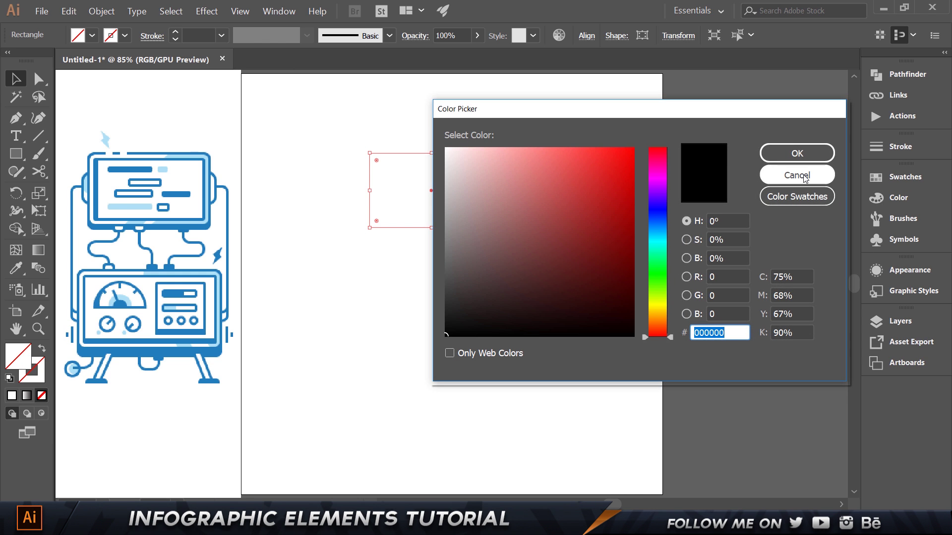
{"action": "left_click", "coordinate": [802, 177]}
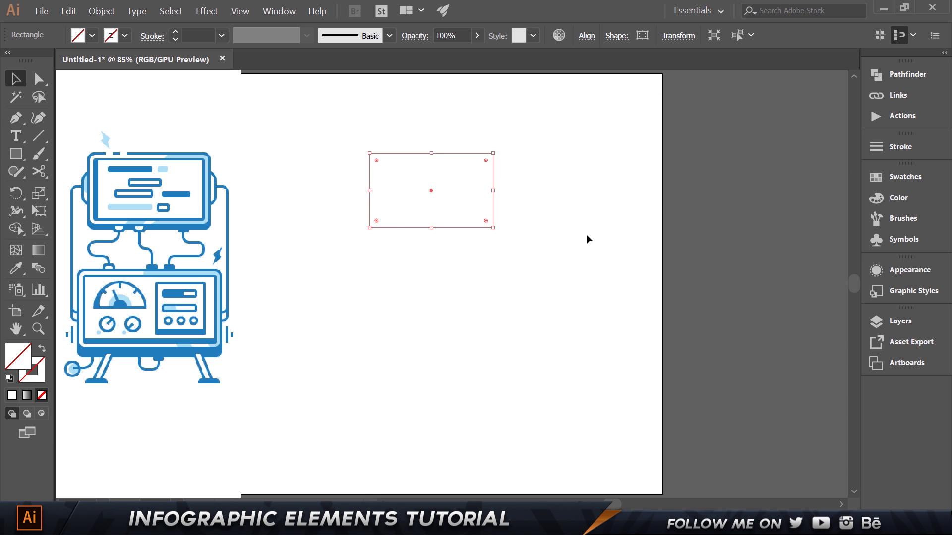
Step: Fill the rectangle with the dark blue sampled from the lower edge of the reference's upper screen
{"action": "key", "text": "i"}
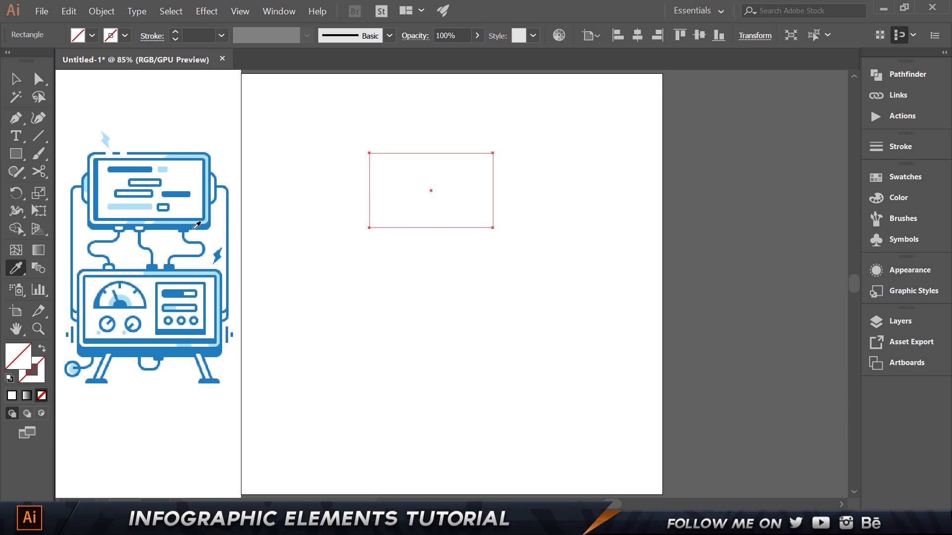
{"action": "left_click", "coordinate": [189, 226]}
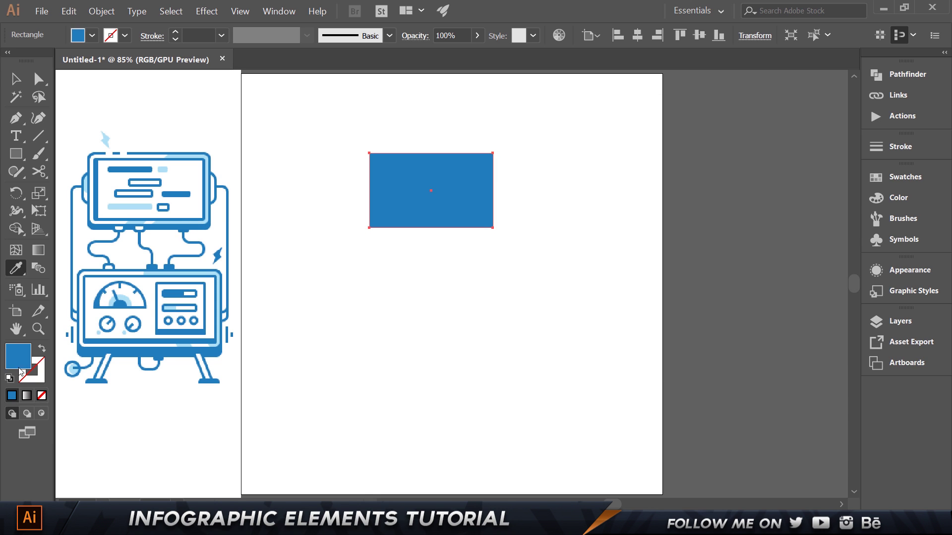
{"action": "key", "text": "v"}
{"action": "left_click", "coordinate": [400, 298]}
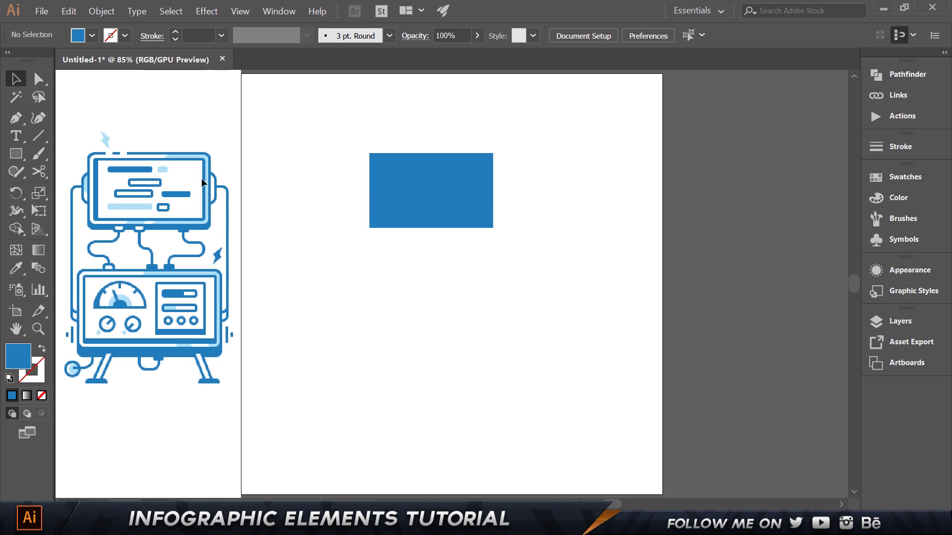
Step: Check the colour values of the rectangle's blue fill in the Color Picker
{"action": "left_click", "coordinate": [449, 175]}
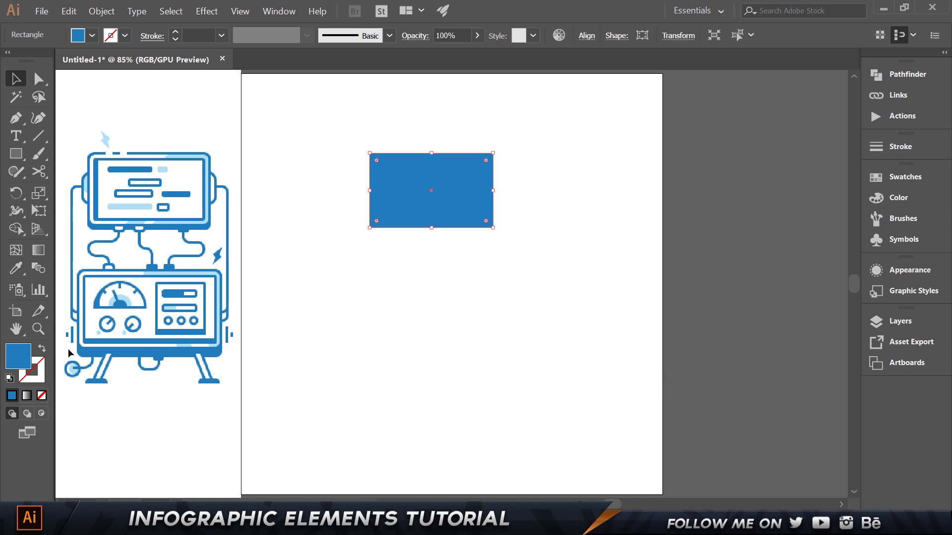
{"action": "double_click", "coordinate": [19, 353]}
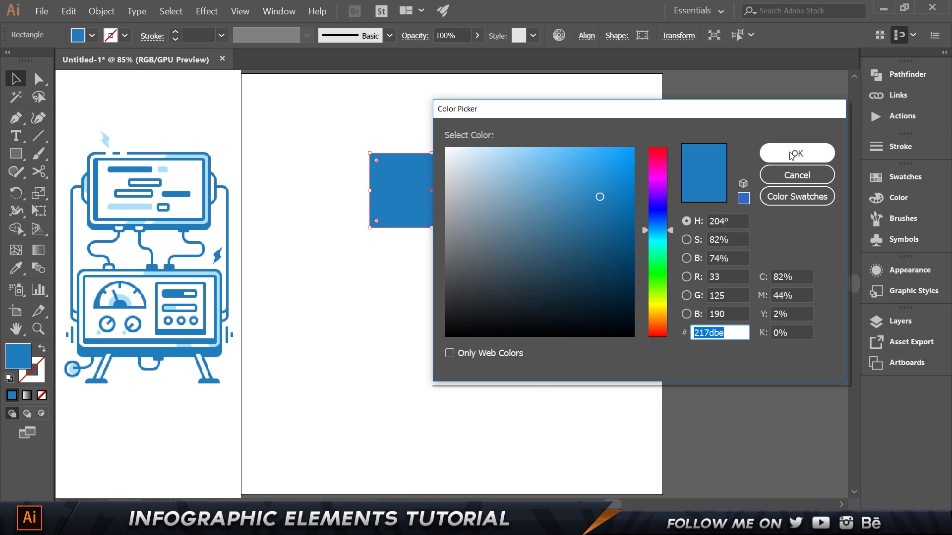
{"action": "left_click", "coordinate": [792, 155]}
{"action": "left_click", "coordinate": [456, 314]}
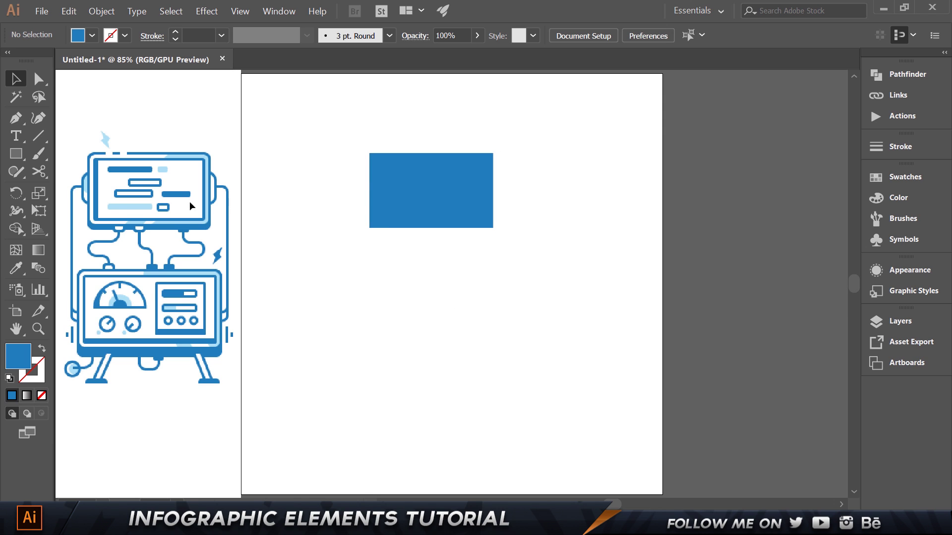
Step: Round all four corners of the blue rectangle to a radius of about 13 px
{"action": "left_click", "coordinate": [459, 187]}
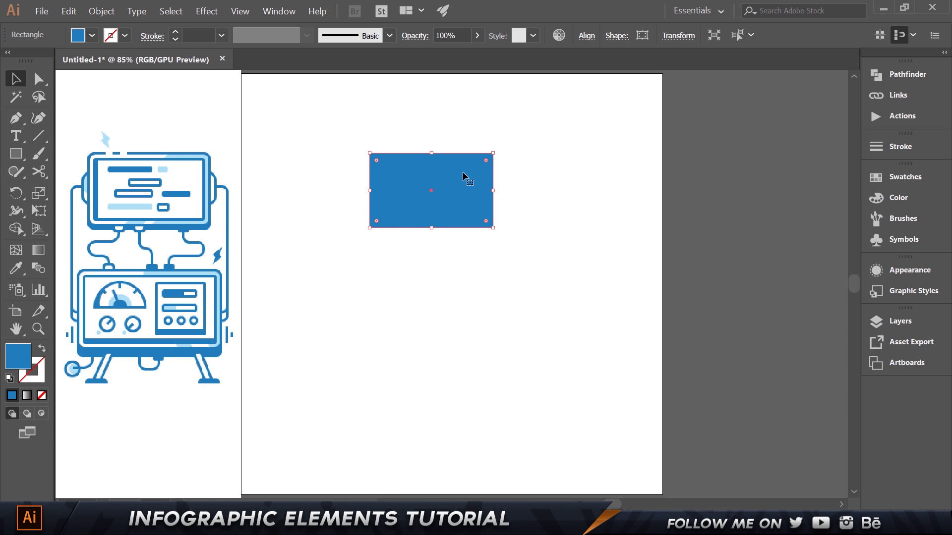
{"action": "key", "text": "a"}
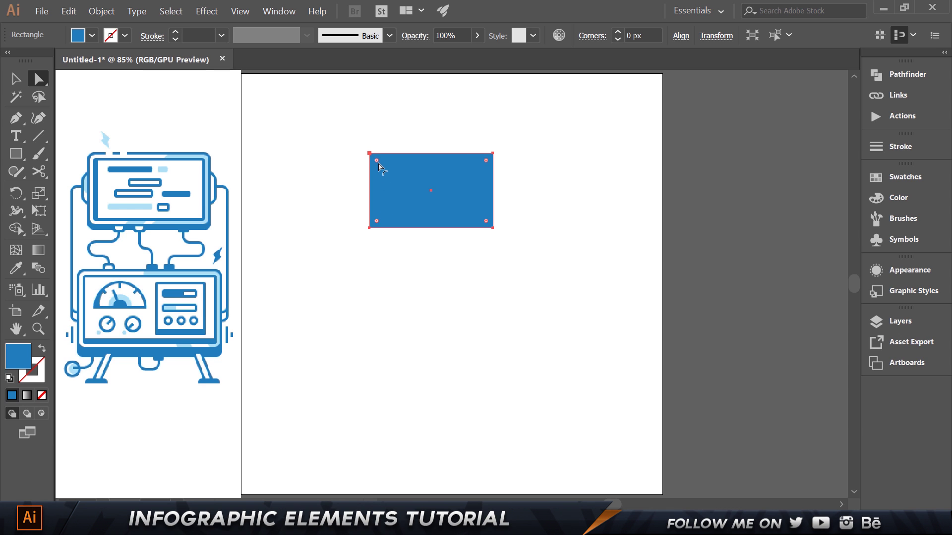
{"action": "left_click_drag", "start_coordinate": [378, 164], "coordinate": [381, 167]}
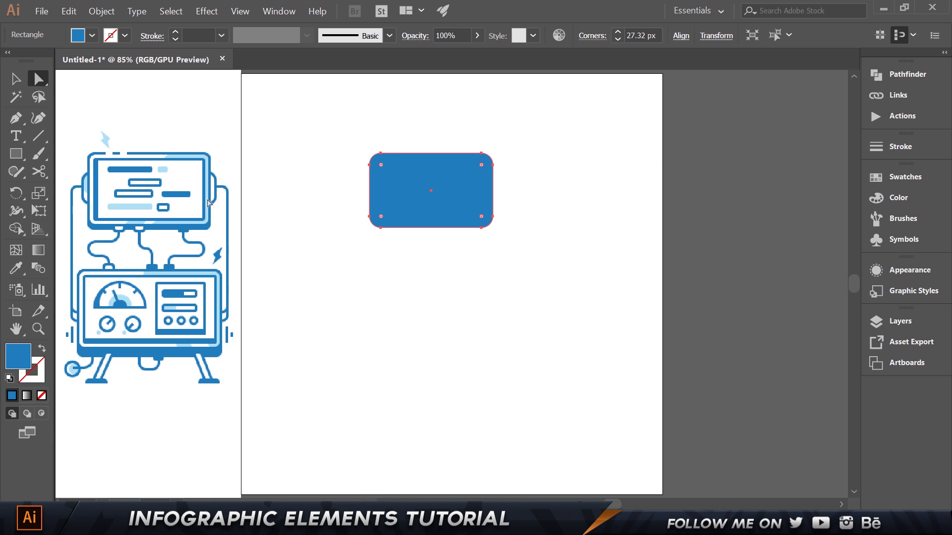
{"action": "scroll", "coordinate": [439, 174], "scroll_direction": "up", "scroll_amount": 3}
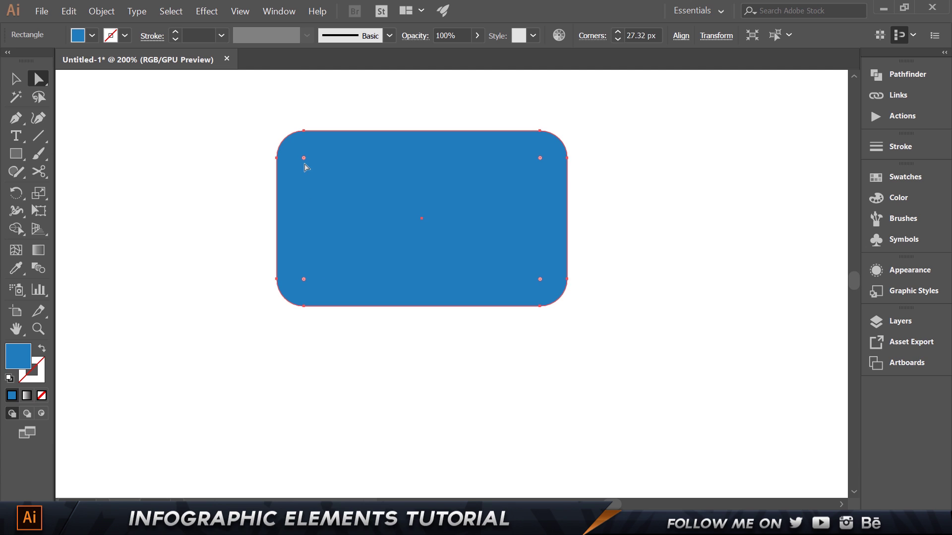
{"action": "left_click_drag", "start_coordinate": [303, 159], "coordinate": [287, 149]}
{"action": "scroll", "coordinate": [216, 174], "scroll_direction": "down", "scroll_amount": 1}
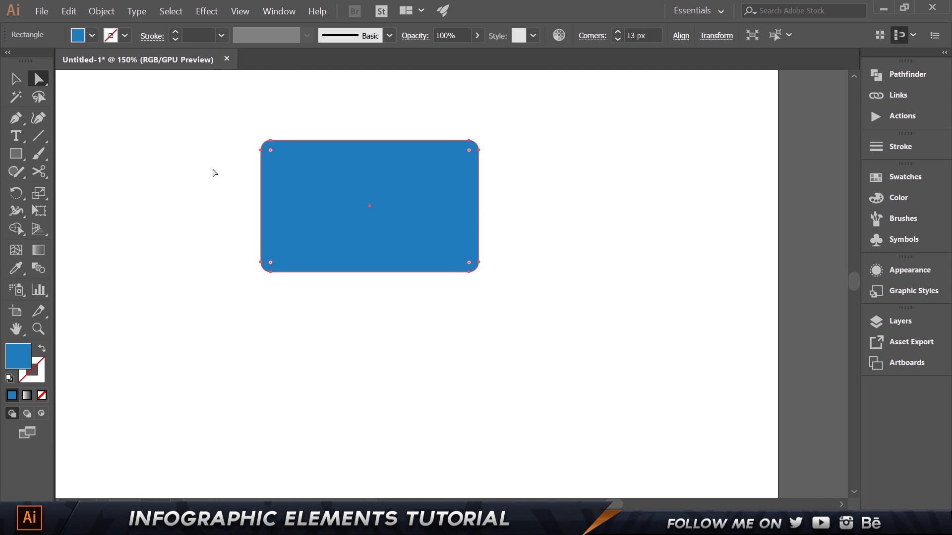
{"action": "scroll", "coordinate": [212, 168], "scroll_direction": "down", "scroll_amount": 2}
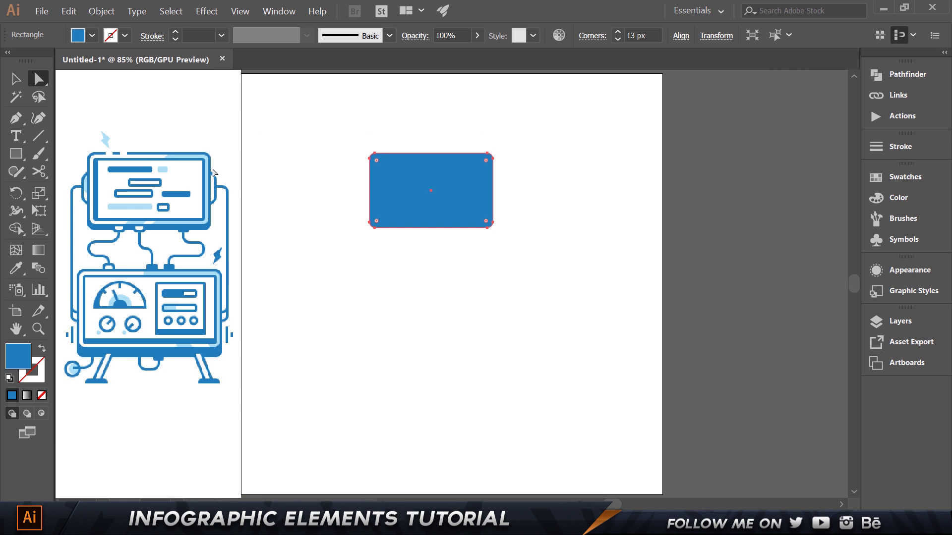
{"action": "key", "text": "v"}
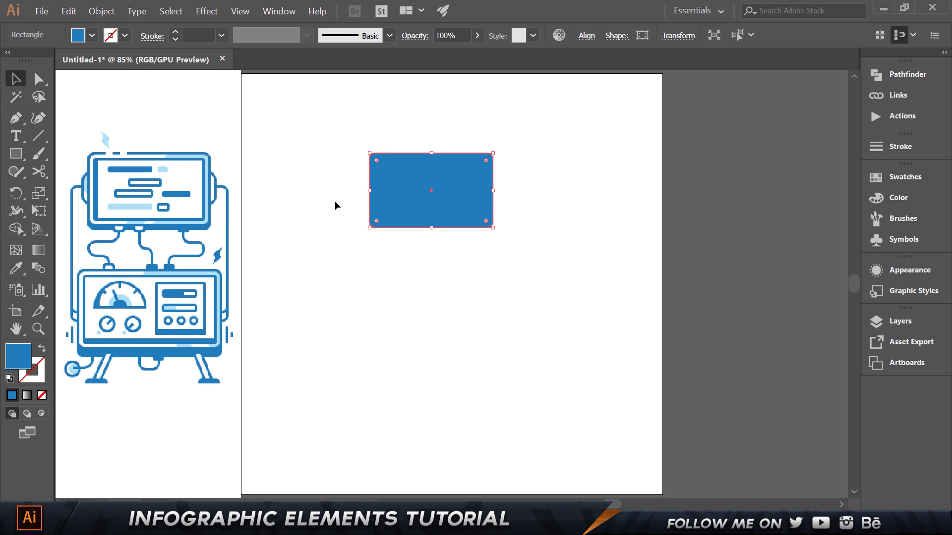
{"action": "left_click", "coordinate": [522, 175]}
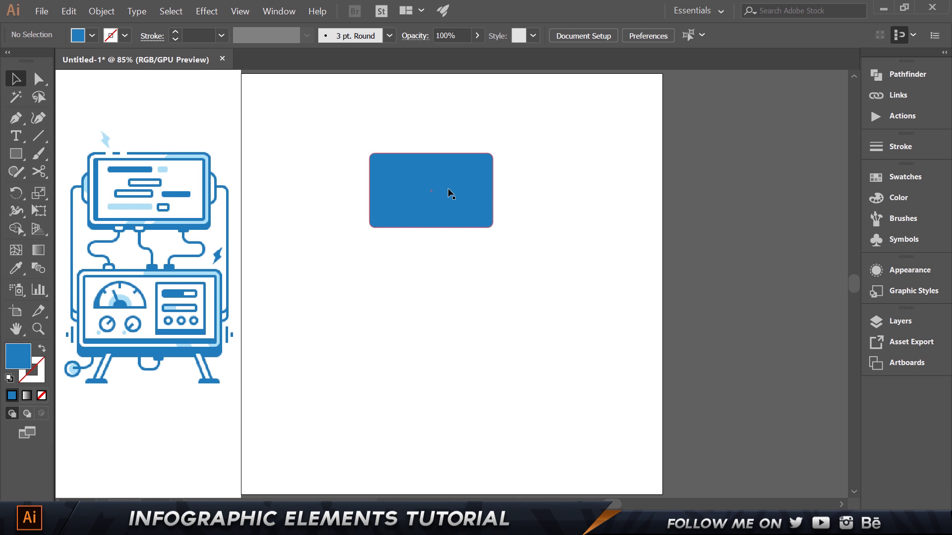
Step: Create a smaller inner copy of the blue rounded rectangle with Offset Path at -6 px and mitered joins
{"action": "left_click", "coordinate": [448, 188]}
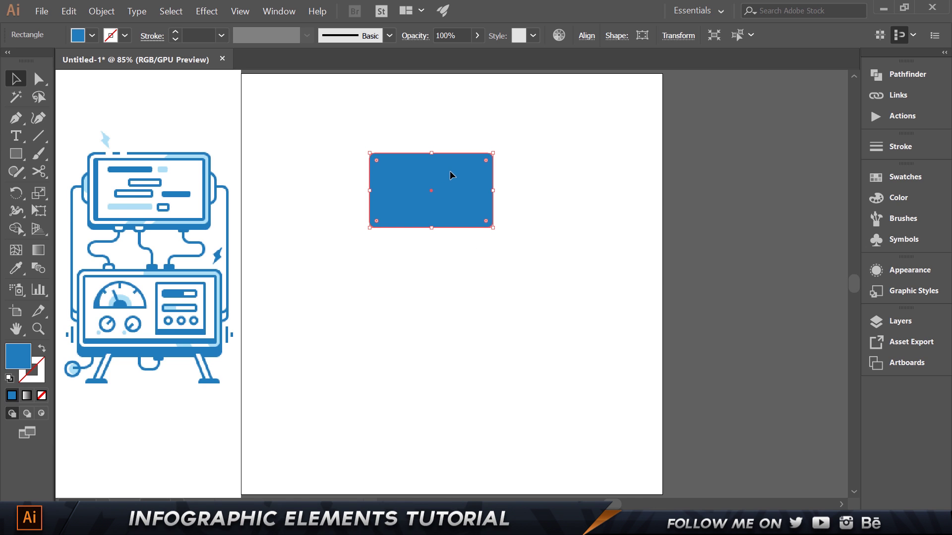
{"action": "left_click", "coordinate": [102, 11]}
{"action": "mouse_move", "coordinate": [209, 255]}
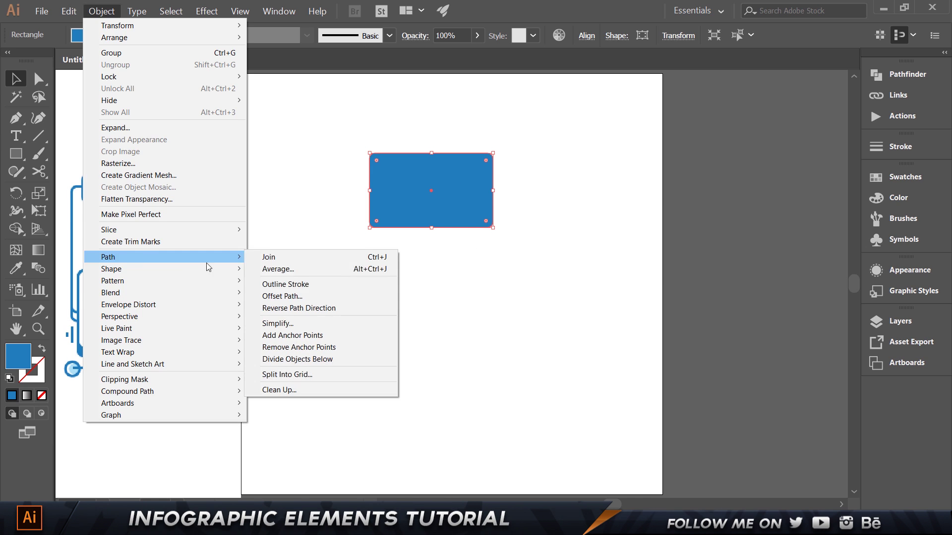
{"action": "left_click", "coordinate": [295, 291]}
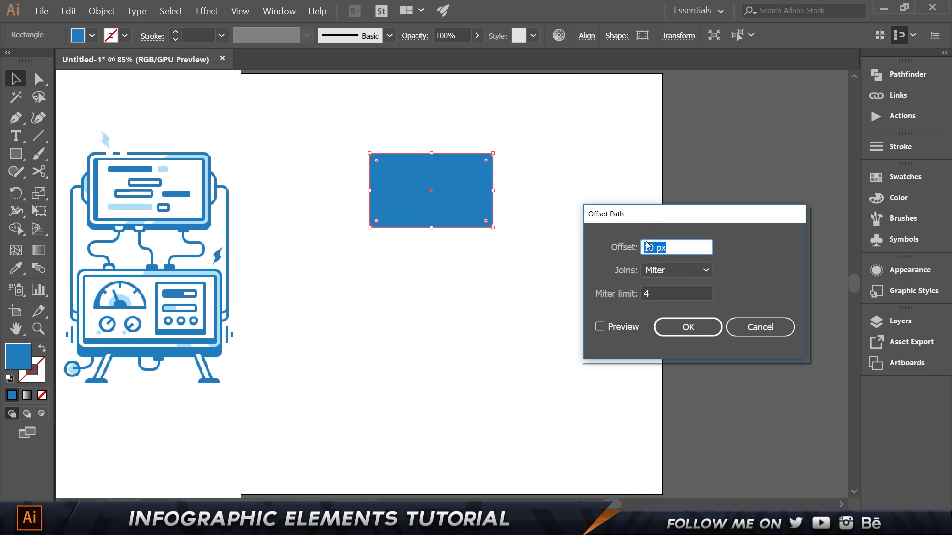
{"action": "left_click_drag", "start_coordinate": [652, 214], "coordinate": [584, 127]}
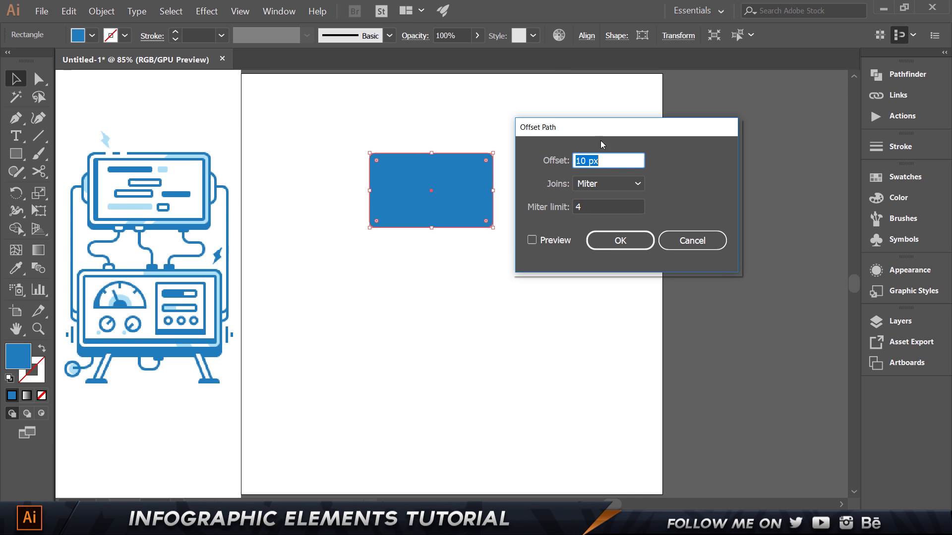
{"action": "left_click", "coordinate": [532, 240]}
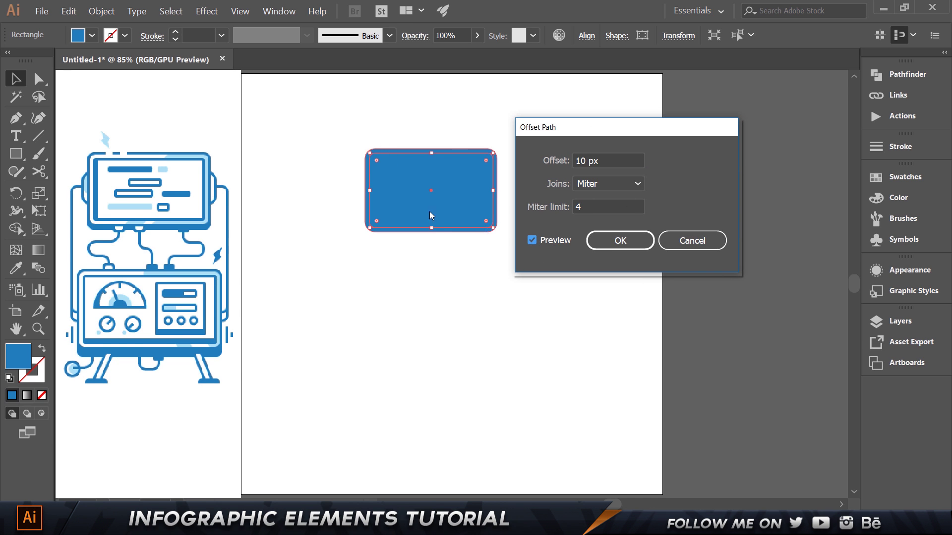
{"action": "left_click_drag", "start_coordinate": [610, 160], "coordinate": [437, 168]}
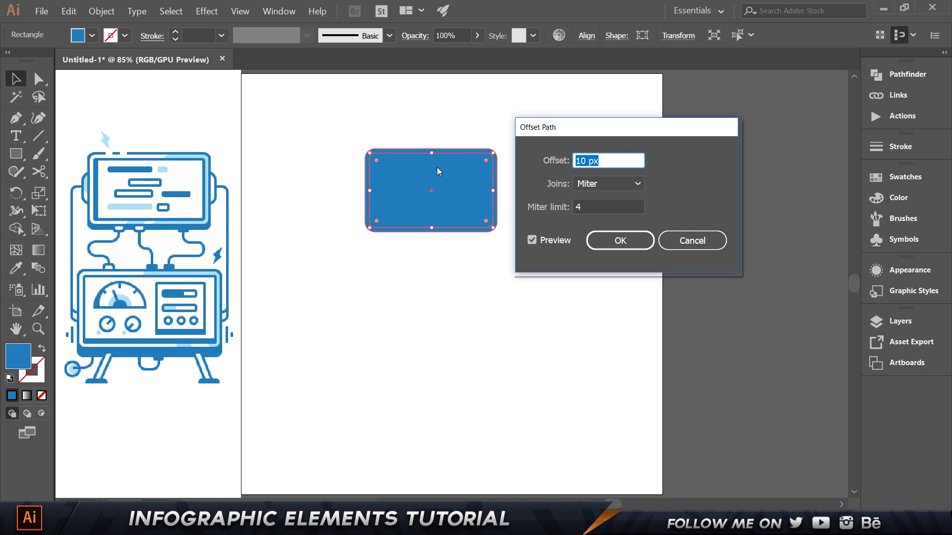
{"action": "type", "text": "-5"}
{"action": "key", "text": "Tab"}
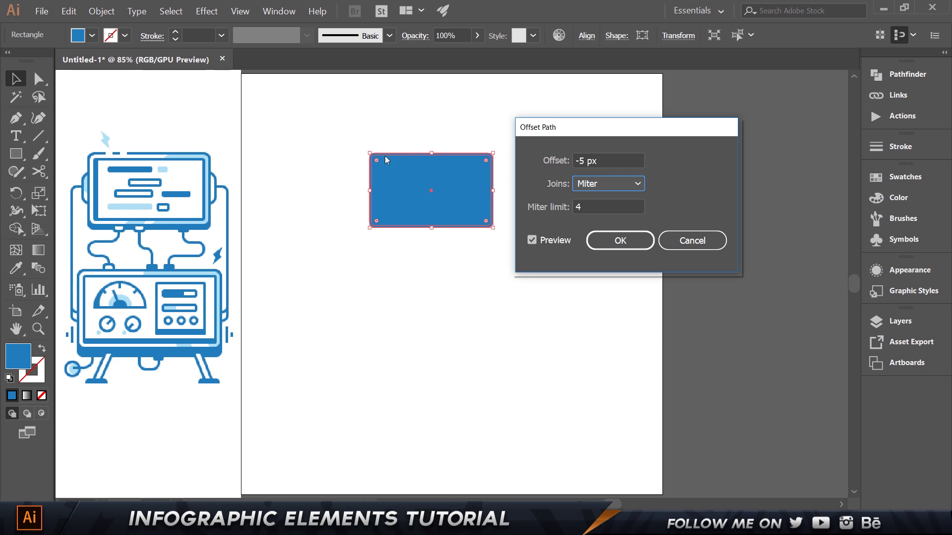
{"action": "left_click_drag", "start_coordinate": [602, 158], "coordinate": [373, 162]}
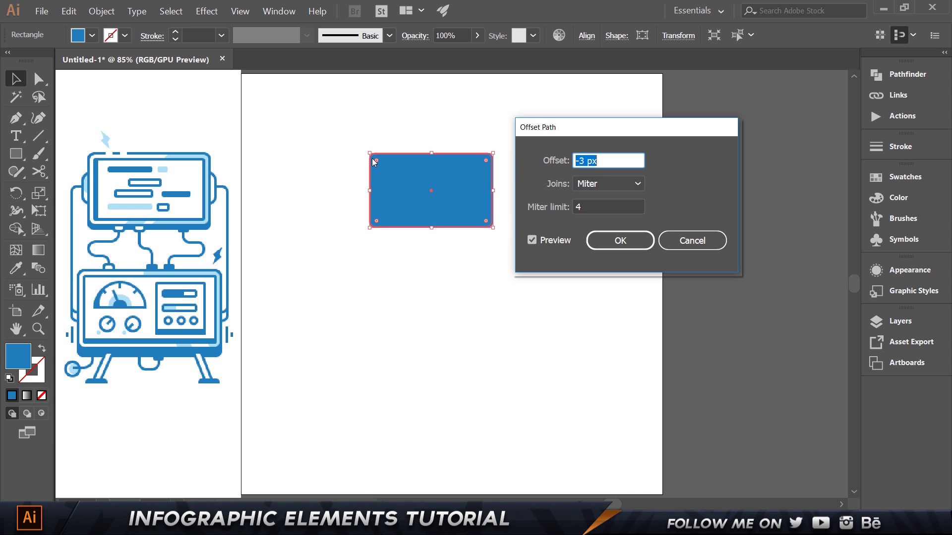
{"action": "key", "text": "Down"}
{"action": "key", "text": "Down"}
{"action": "key", "text": "Down"}
{"action": "key", "text": "Down"}
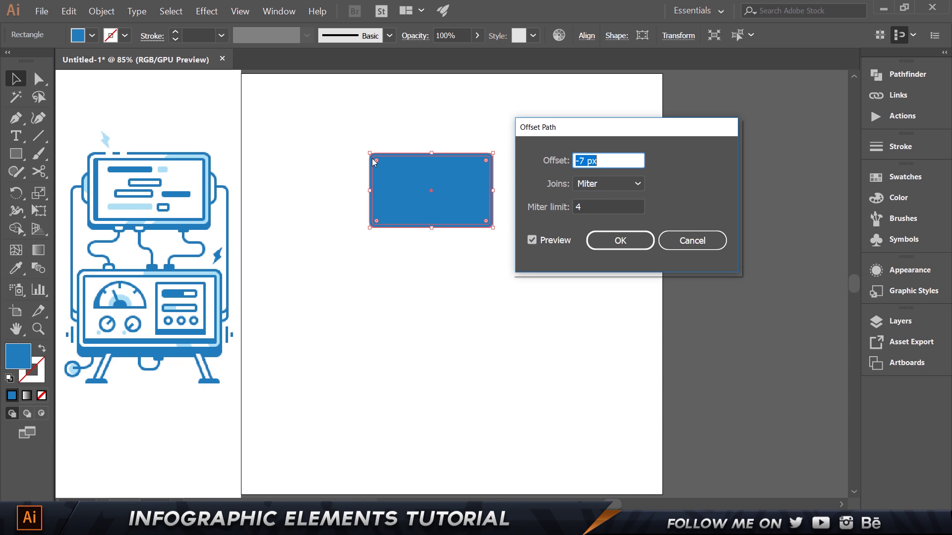
{"action": "key", "text": "Return"}
{"action": "left_click", "coordinate": [590, 205]}
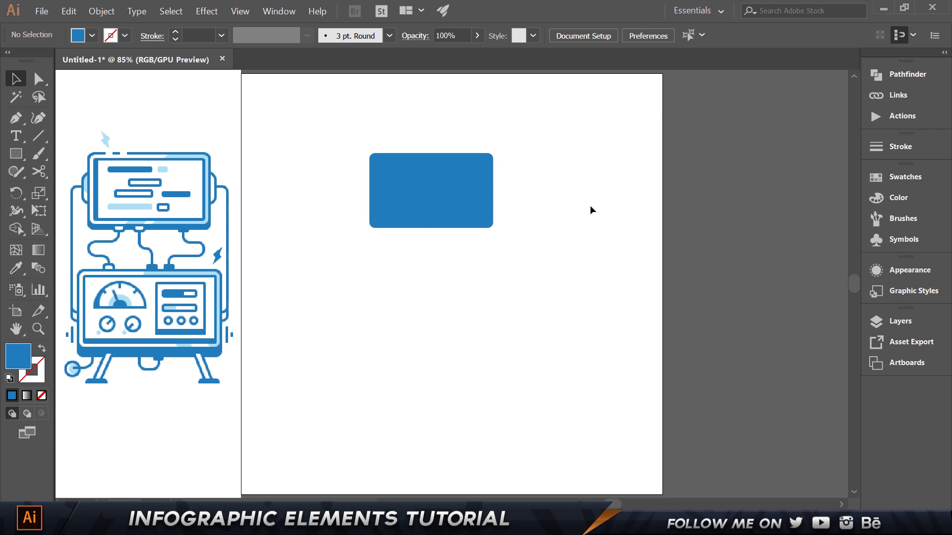
{"action": "left_click", "coordinate": [442, 163]}
{"action": "left_click_drag", "start_coordinate": [446, 180], "coordinate": [547, 172]}
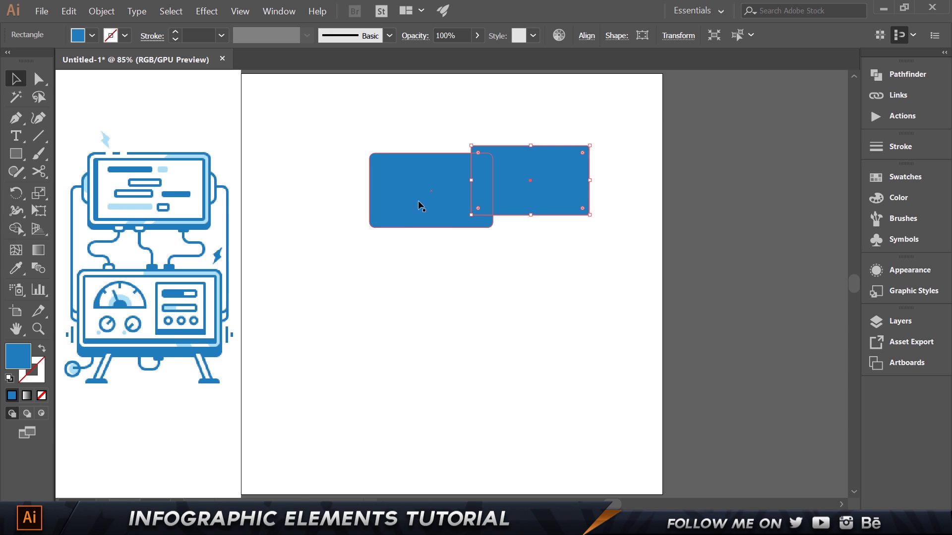
{"action": "key", "text": "ctrl+z"}
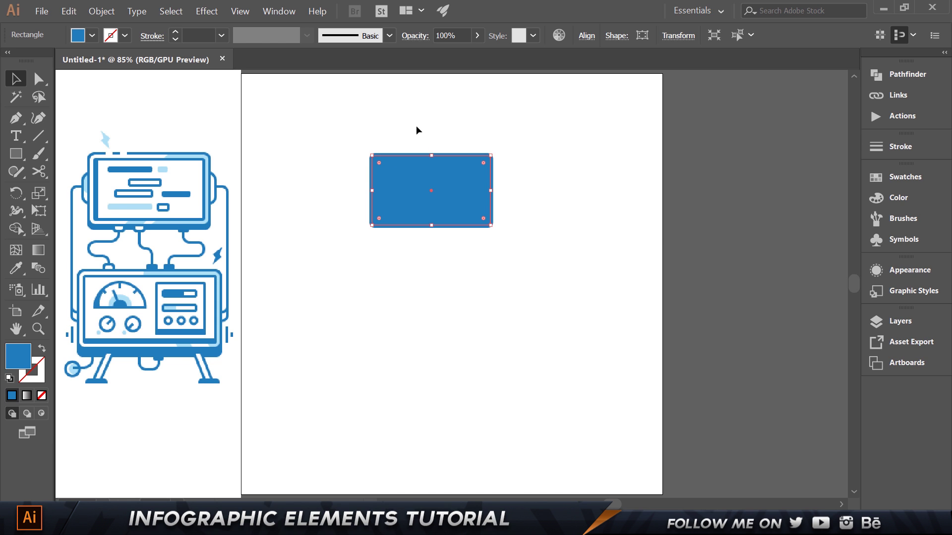
Step: Fill the inner offset rectangle with white (ffffff), leaving a thin blue frame around it
{"action": "double_click", "coordinate": [13, 369]}
{"action": "left_click_drag", "start_coordinate": [491, 209], "coordinate": [445, 148]}
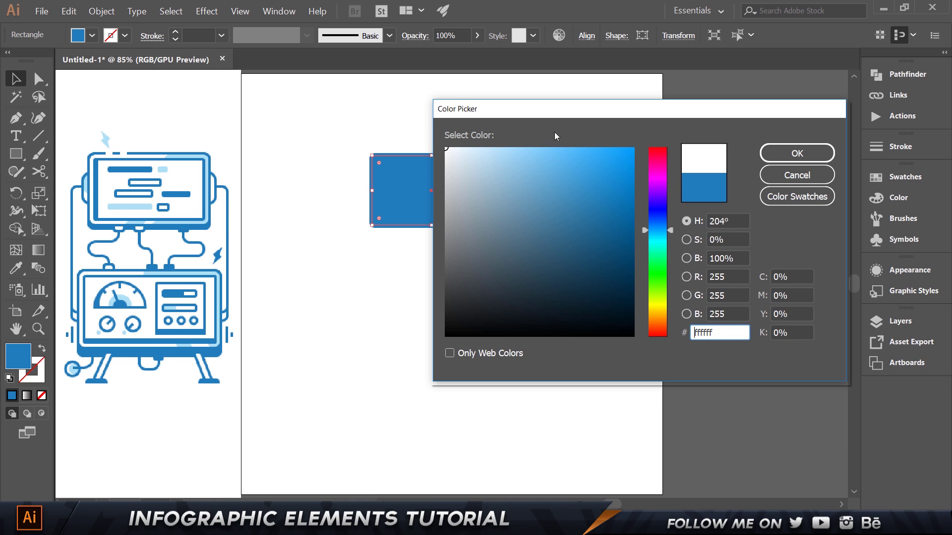
{"action": "left_click", "coordinate": [806, 158]}
{"action": "left_click", "coordinate": [565, 140]}
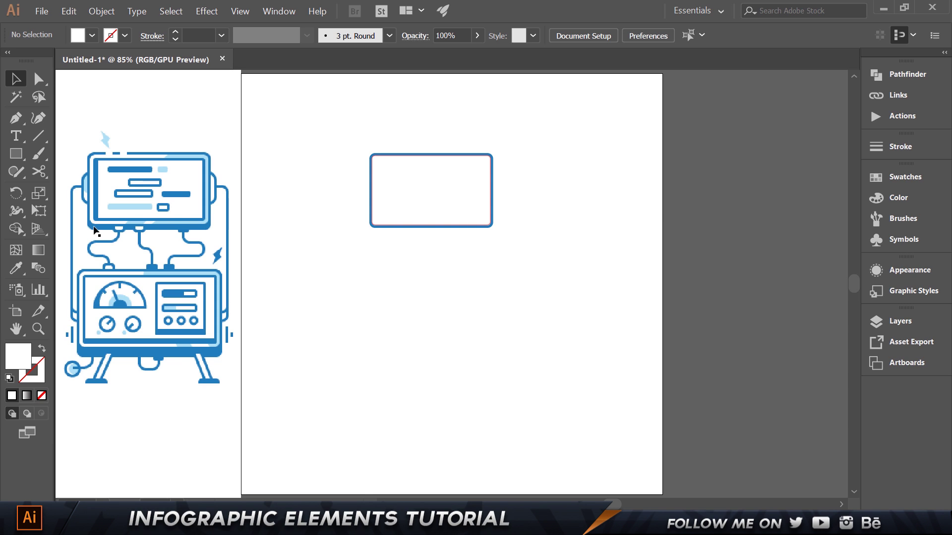
Step: Raise the bottom edge of the white rectangle slightly so the blue frame is thicker along the bottom
{"action": "left_click", "coordinate": [429, 213]}
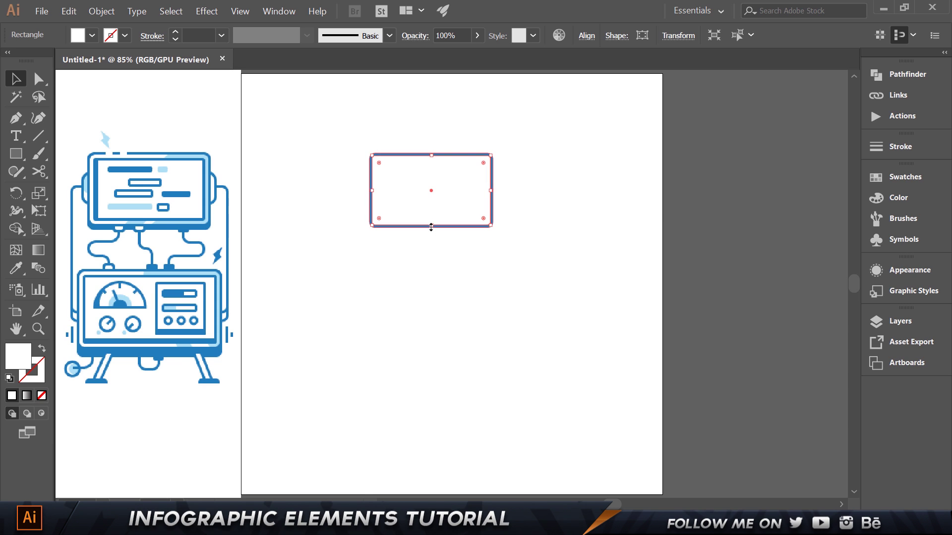
{"action": "left_click_drag", "start_coordinate": [432, 227], "coordinate": [431, 221]}
{"action": "left_click", "coordinate": [436, 276]}
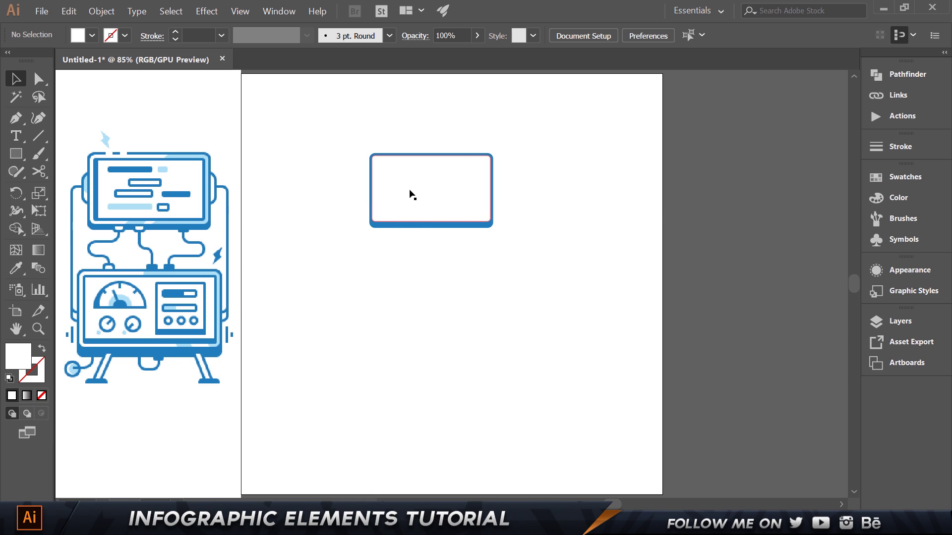
Step: Create a smaller copy inside the white rectangle with Offset Path at -10 px
{"action": "left_click", "coordinate": [462, 170]}
{"action": "left_click", "coordinate": [102, 11]}
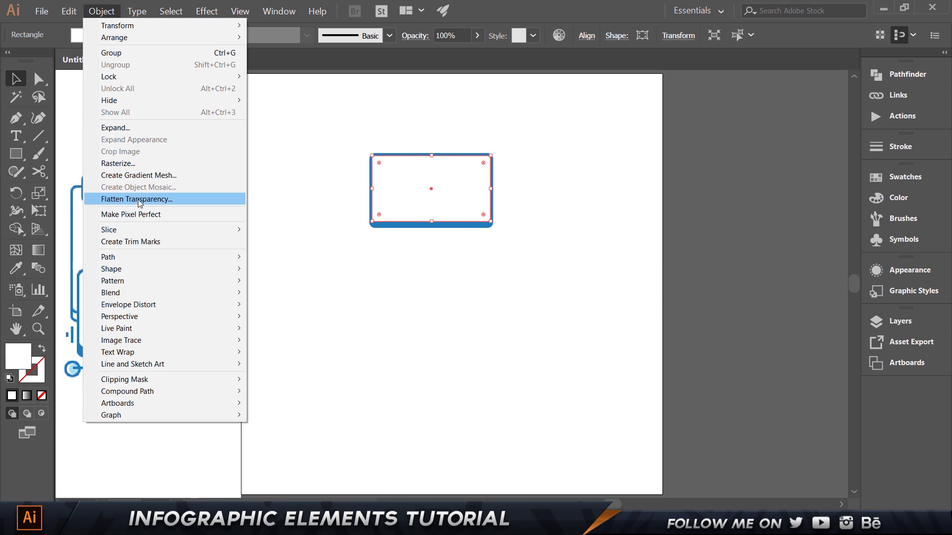
{"action": "mouse_move", "coordinate": [149, 256]}
{"action": "left_click", "coordinate": [341, 299]}
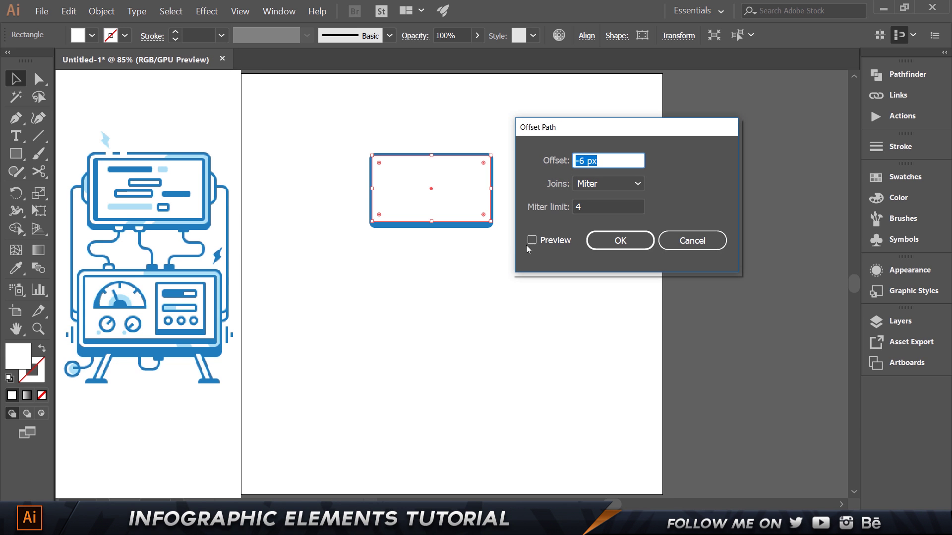
{"action": "left_click", "coordinate": [549, 241]}
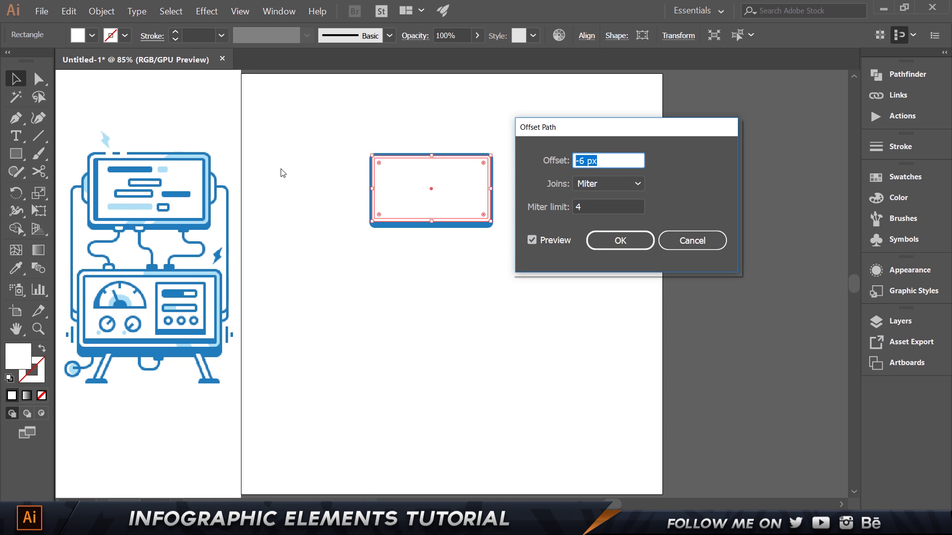
{"action": "type", "text": "-10"}
{"action": "key", "text": "Tab"}
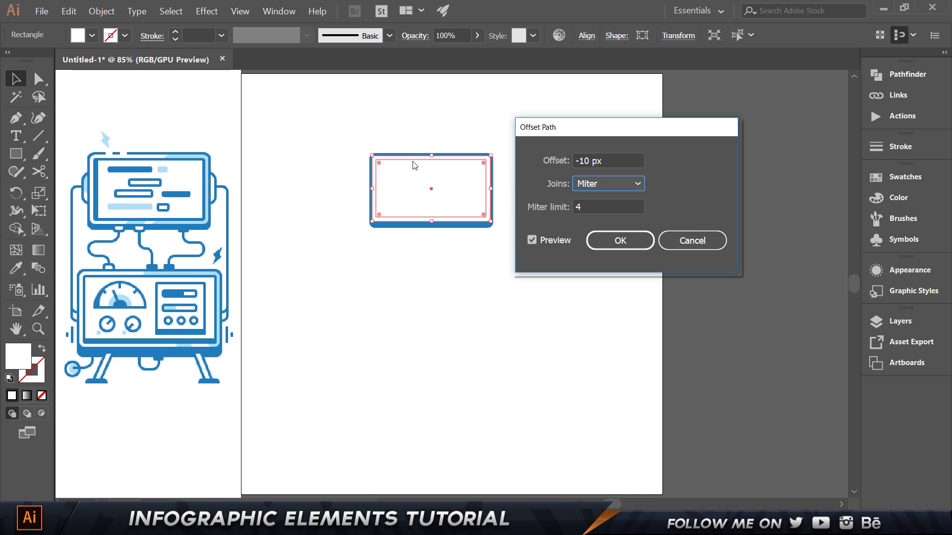
{"action": "left_click", "coordinate": [617, 243]}
Step: Fill the new innermost rectangle with the dark blue sampled from the reference screen's inner left edge
{"action": "left_click", "coordinate": [458, 216]}
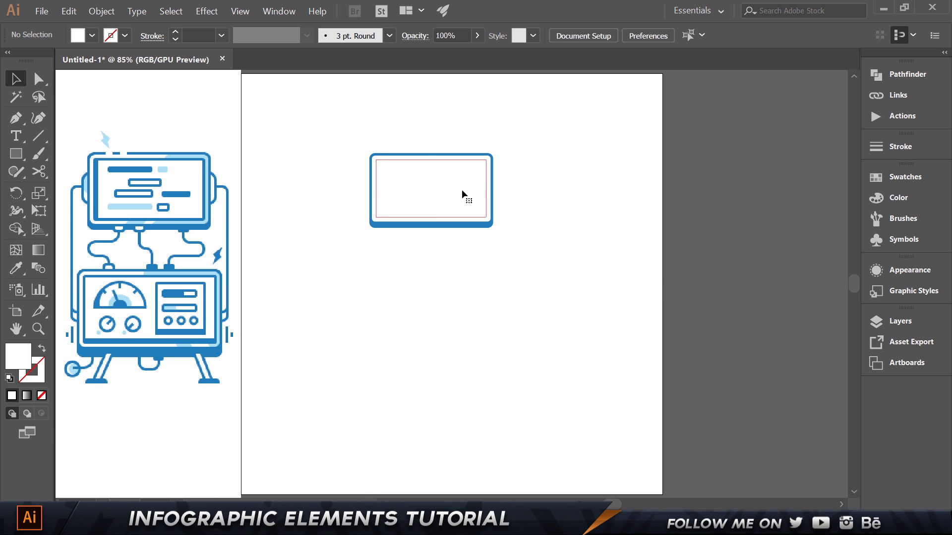
{"action": "key", "text": "i"}
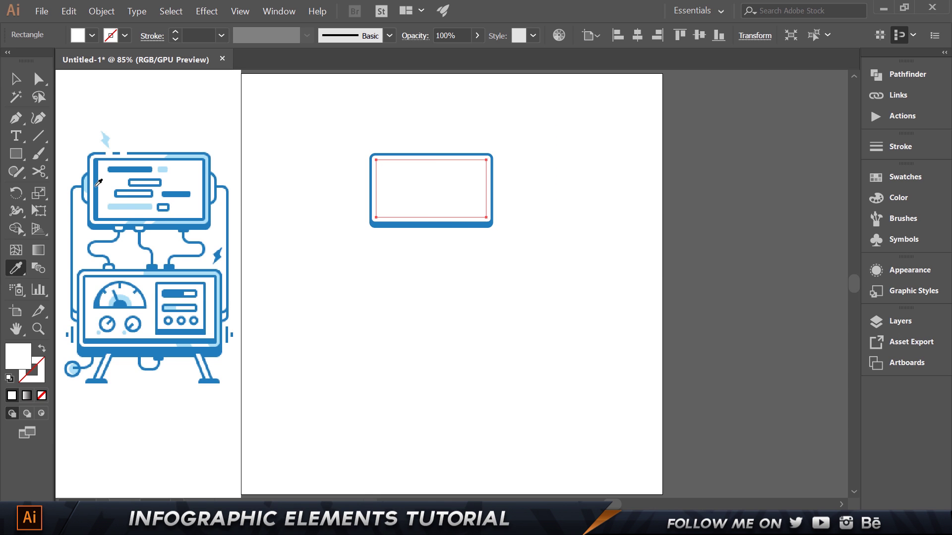
{"action": "left_click", "coordinate": [96, 185]}
{"action": "key", "text": "v"}
{"action": "left_click", "coordinate": [371, 252]}
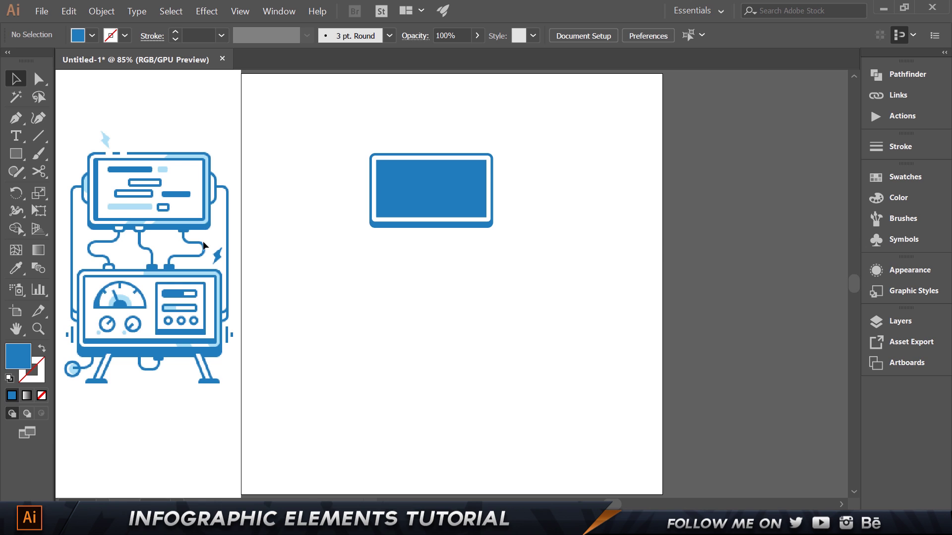
Step: Slightly round the corners of the inner blue rectangle
{"action": "left_click", "coordinate": [474, 165]}
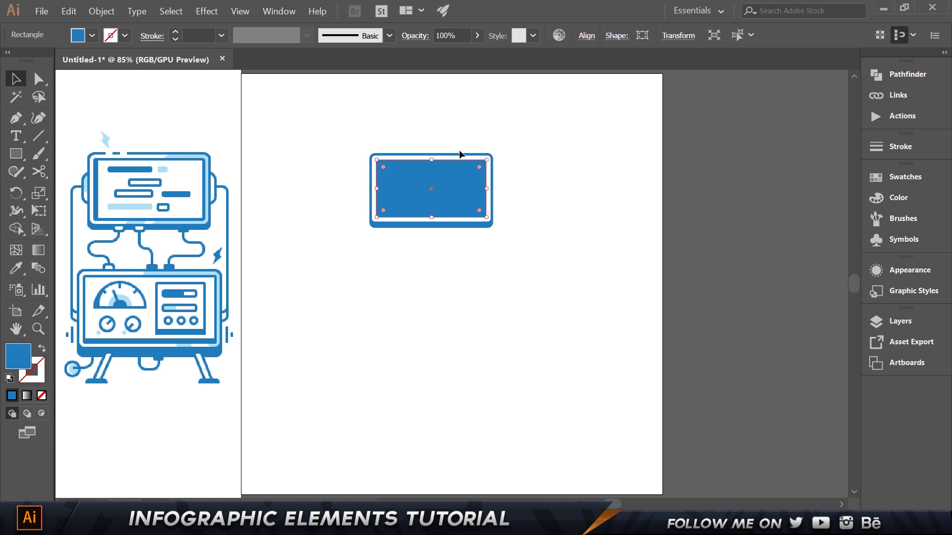
{"action": "scroll", "coordinate": [462, 169], "scroll_direction": "up", "scroll_amount": 2, "text": "alt"}
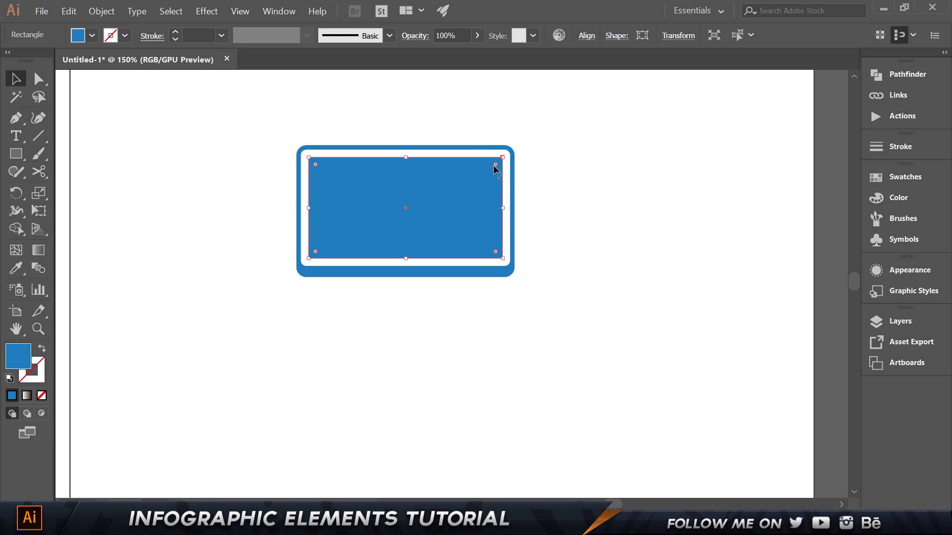
{"action": "left_click_drag", "start_coordinate": [494, 169], "coordinate": [500, 163]}
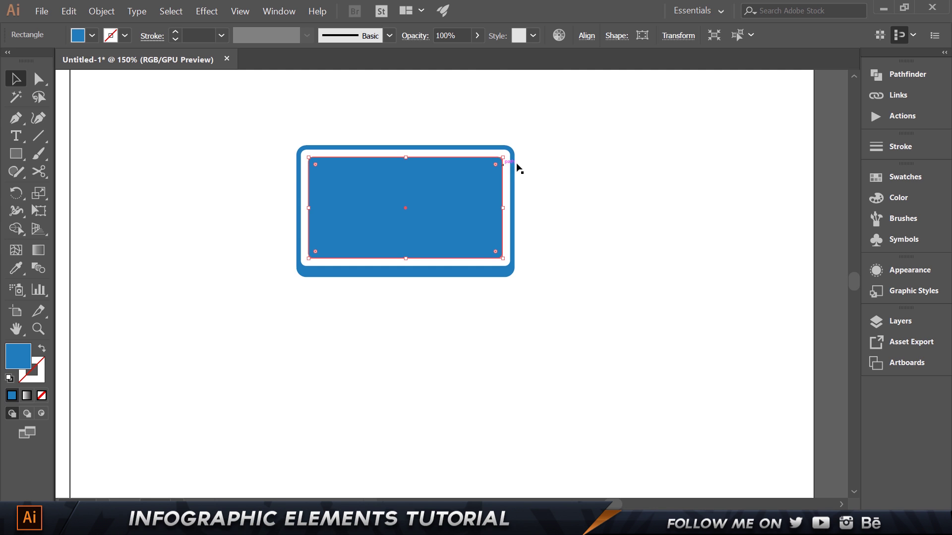
{"action": "left_click", "coordinate": [566, 150]}
{"action": "scroll", "coordinate": [376, 179], "scroll_direction": "down", "scroll_amount": 1, "text": "alt"}
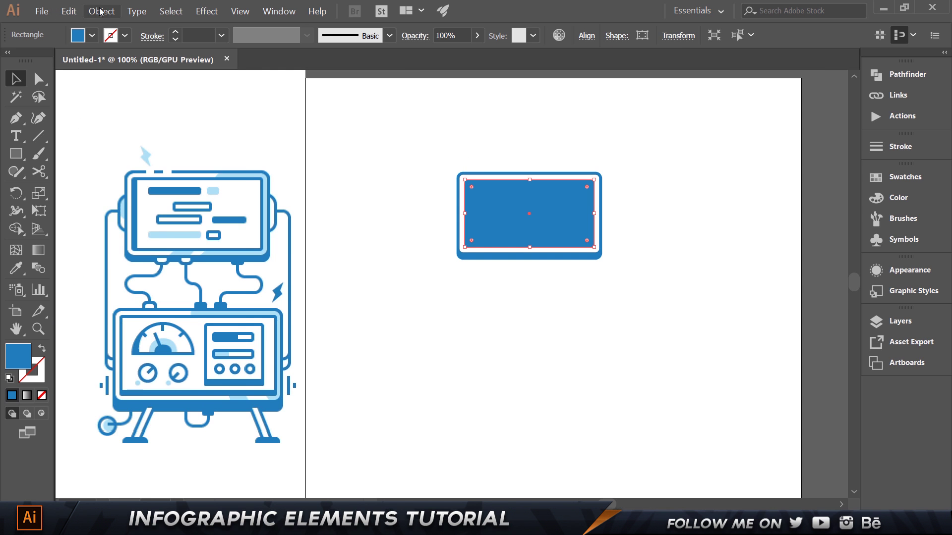
Step: Create a smaller copy inside the inner blue rectangle with Offset Path at -6 px
{"action": "left_click", "coordinate": [102, 11]}
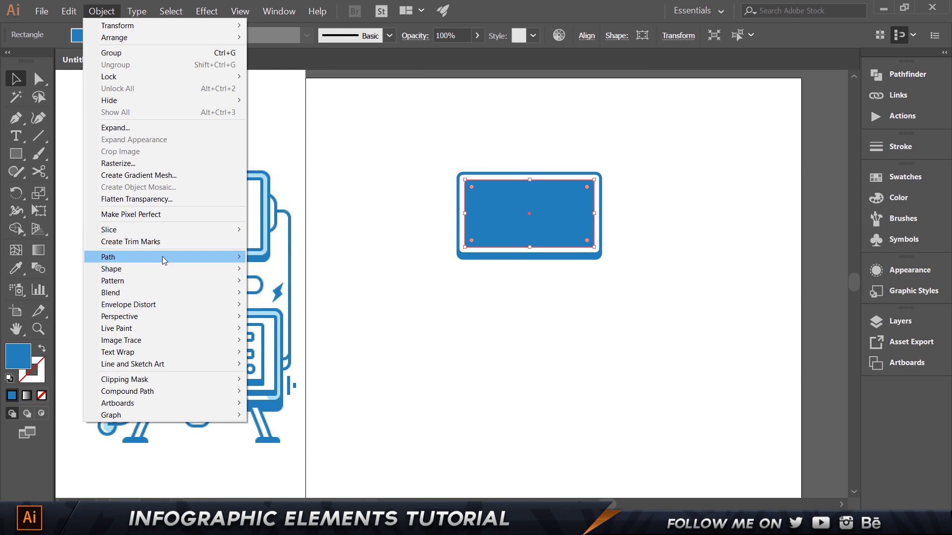
{"action": "mouse_move", "coordinate": [164, 261]}
{"action": "left_click", "coordinate": [298, 293]}
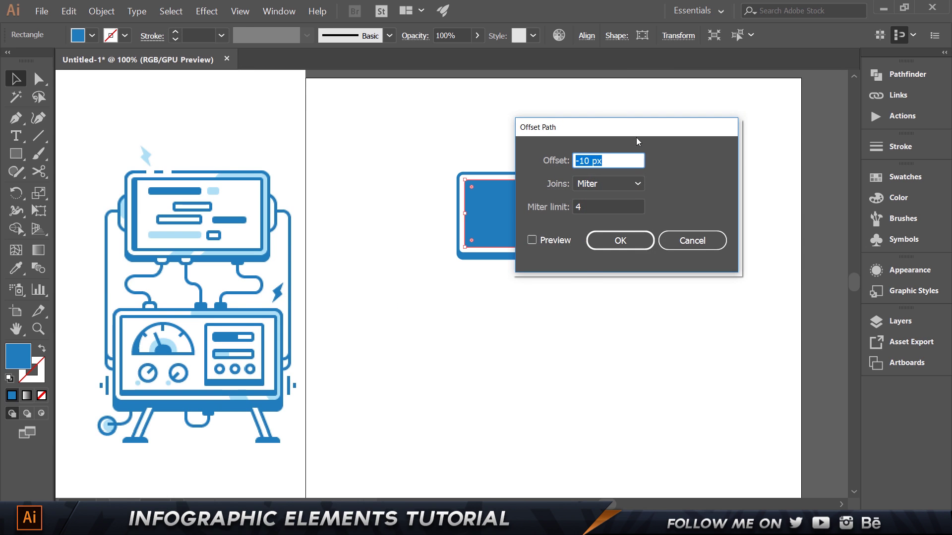
{"action": "left_click_drag", "start_coordinate": [637, 134], "coordinate": [726, 129]}
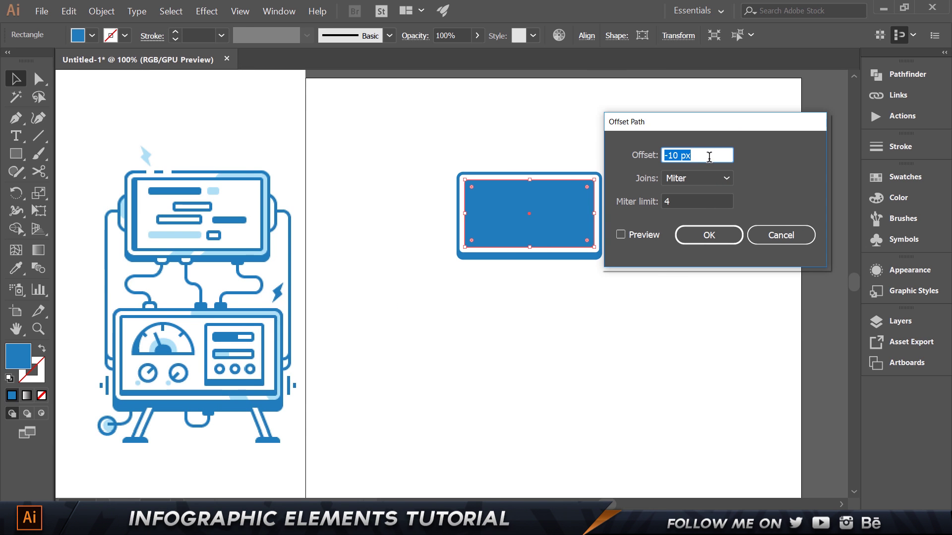
{"action": "type", "text": "-6"}
{"action": "key", "text": "Tab"}
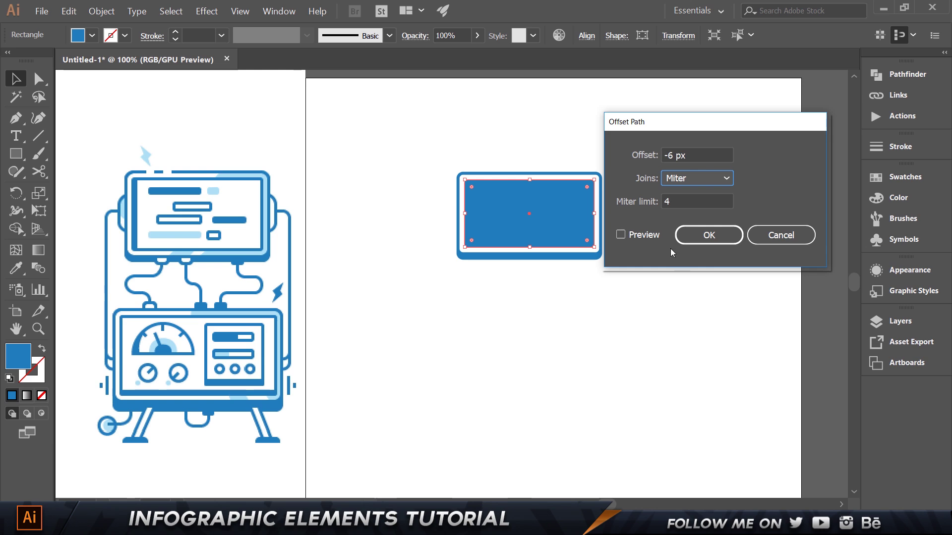
{"action": "left_click", "coordinate": [621, 235]}
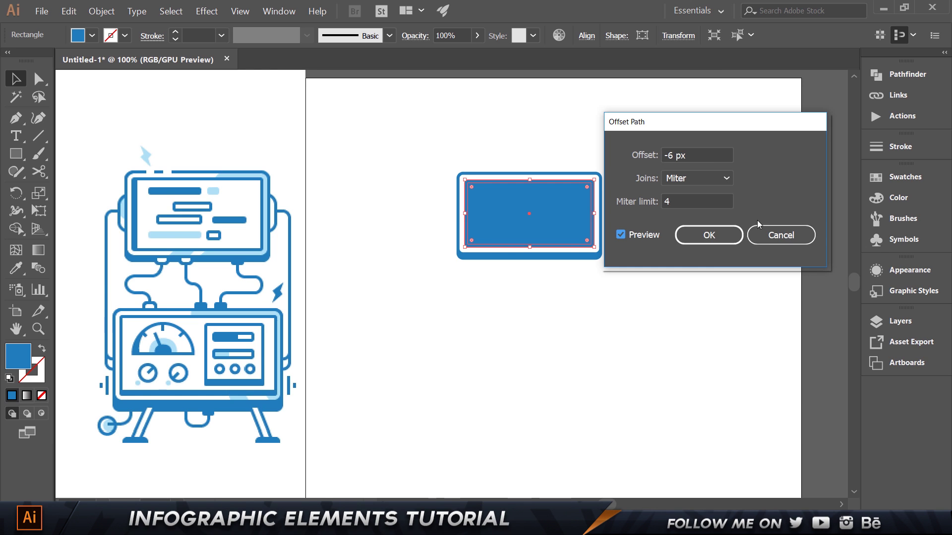
{"action": "left_click", "coordinate": [711, 232]}
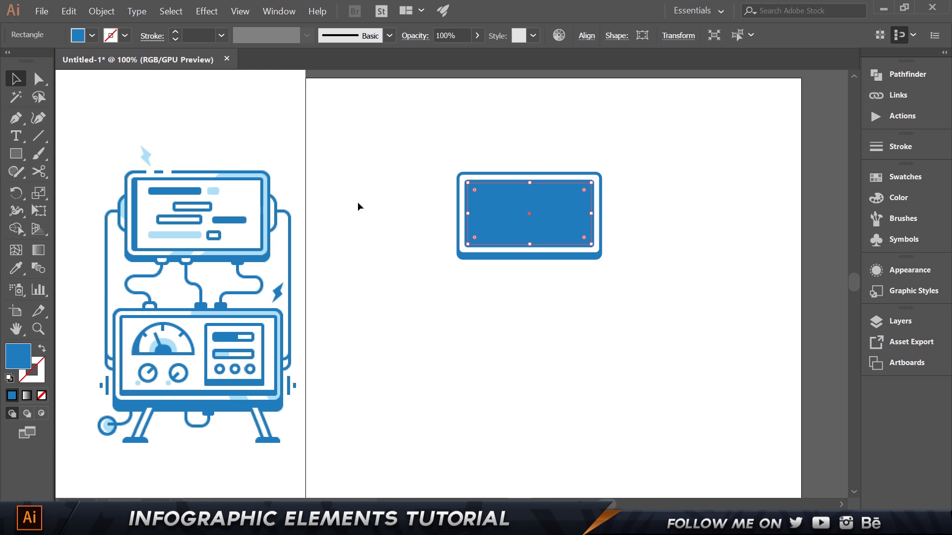
Step: Fill the innermost rectangle with white sampled from the reference and pull its left edge inward to thicken the blue border there
{"action": "key", "text": "i"}
{"action": "left_click", "coordinate": [140, 160]}
{"action": "key", "text": "v"}
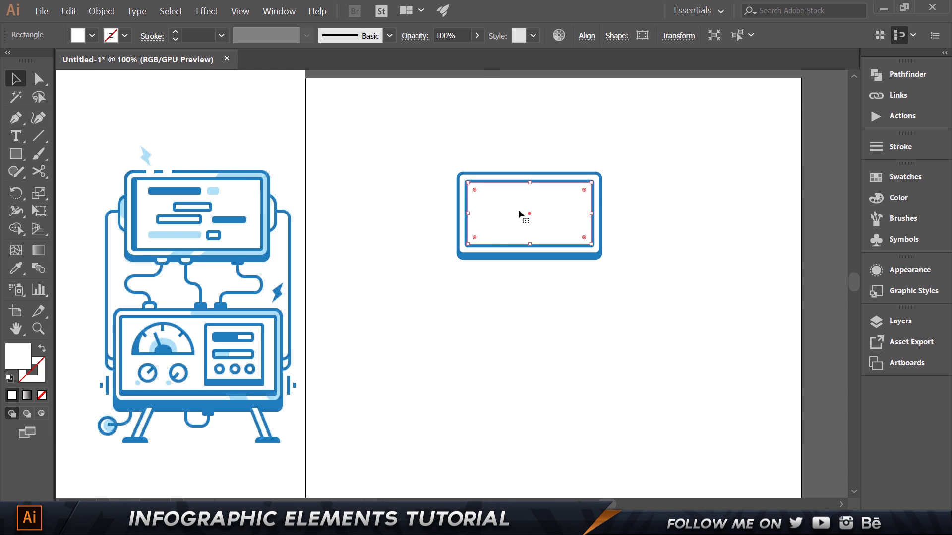
{"action": "left_click_drag", "start_coordinate": [468, 213], "coordinate": [472, 214]}
{"action": "left_click", "coordinate": [407, 231]}
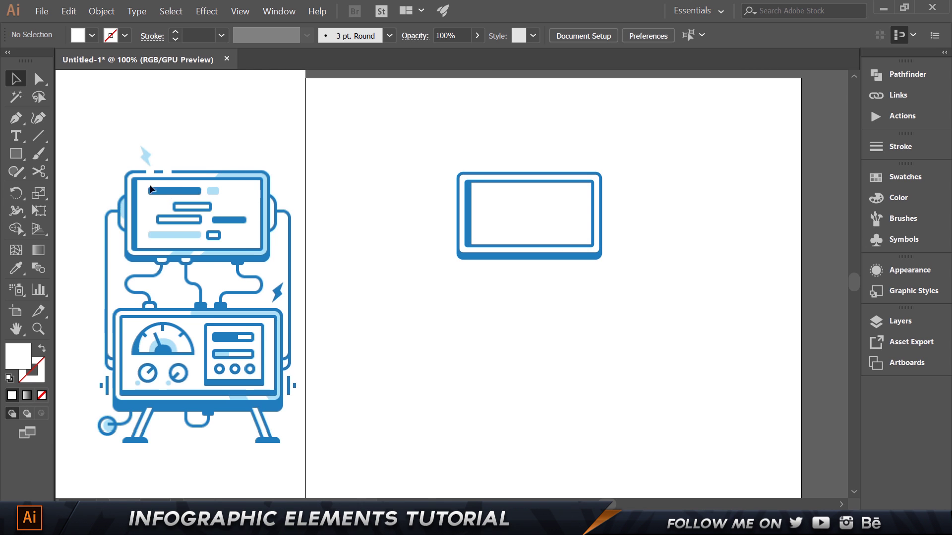
Step: Draw a rounded rectangle of about 111 x 13 px over the reference's top bar and move it into the new screen's upper area
{"action": "left_click", "coordinate": [14, 157]}
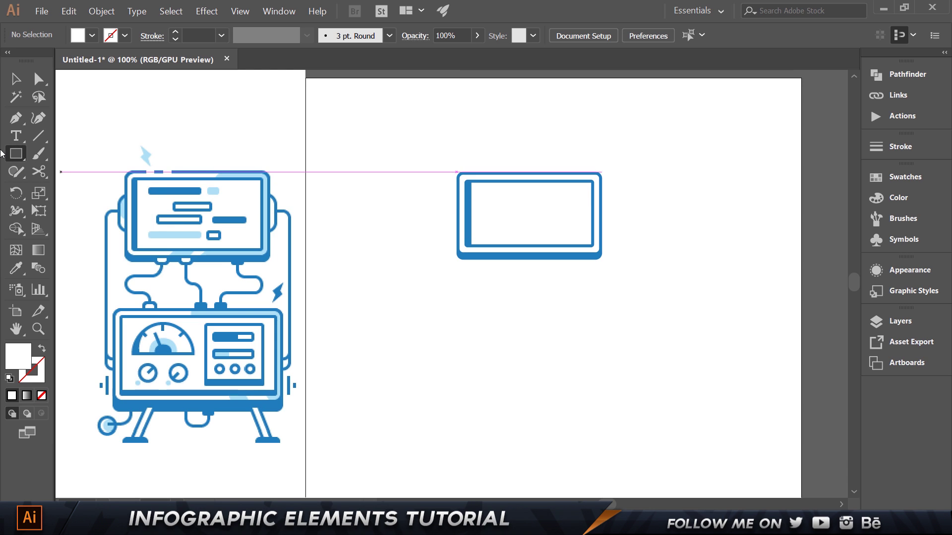
{"action": "left_click_drag", "start_coordinate": [15, 153], "coordinate": [95, 170]}
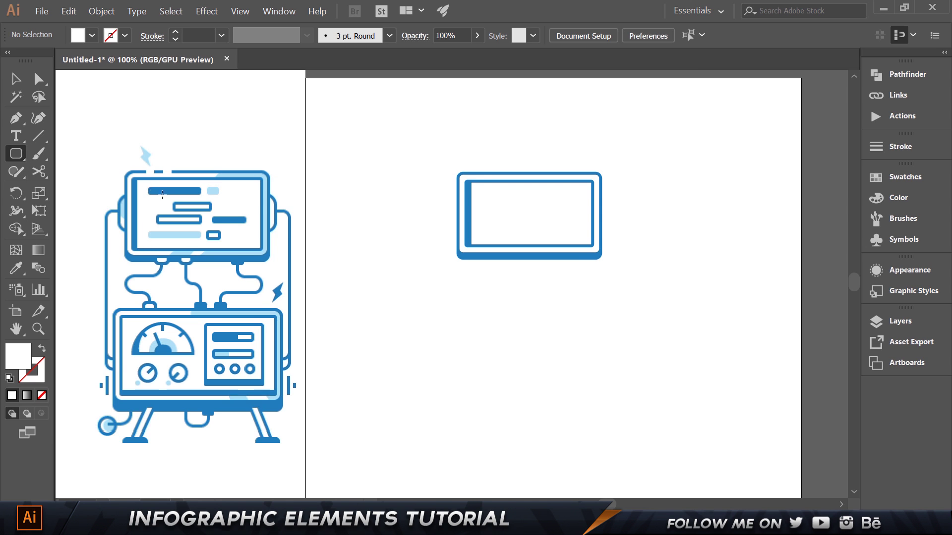
{"action": "left_click_drag", "start_coordinate": [147, 194], "coordinate": [202, 187]}
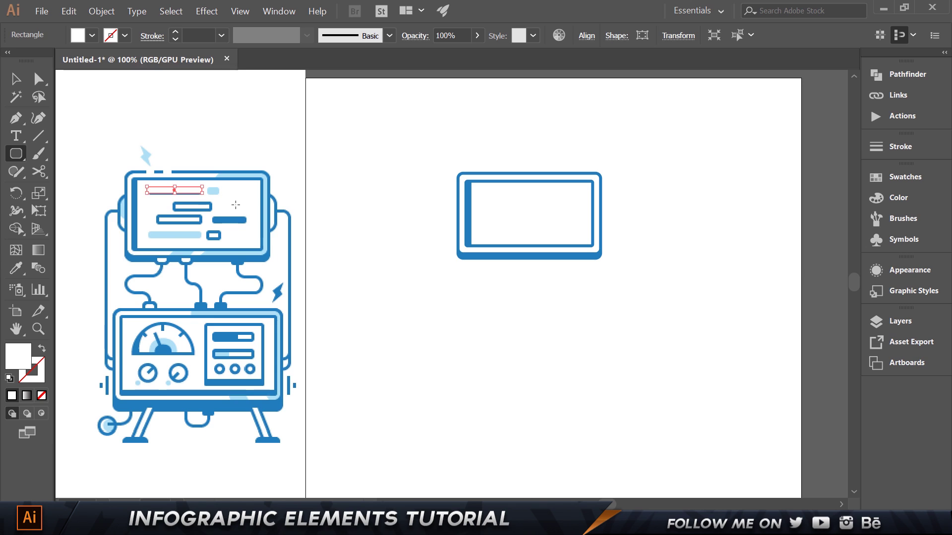
{"action": "key", "text": "v"}
{"action": "left_click_drag", "start_coordinate": [189, 193], "coordinate": [524, 200]}
{"action": "left_click", "coordinate": [499, 285]}
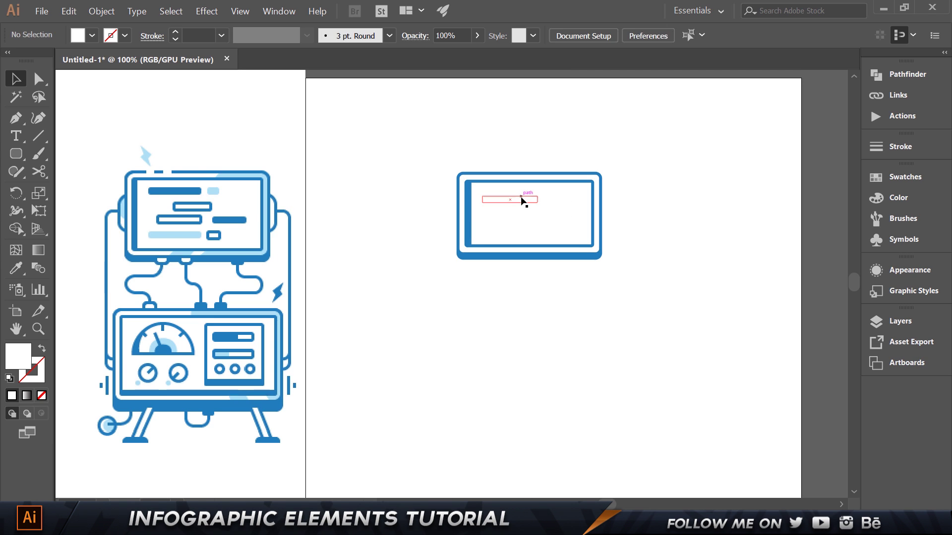
Step: Fill the bar in the new screen with the dark blue sampled from the reference screen's inner left edge
{"action": "left_click", "coordinate": [522, 200]}
{"action": "key", "text": "i"}
{"action": "left_click", "coordinate": [135, 203]}
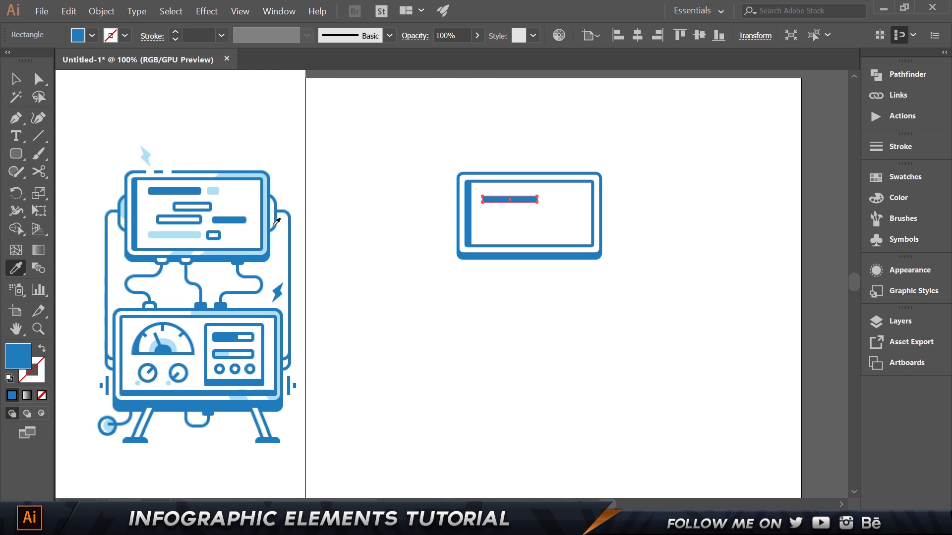
{"action": "key", "text": "v"}
{"action": "left_click", "coordinate": [441, 274]}
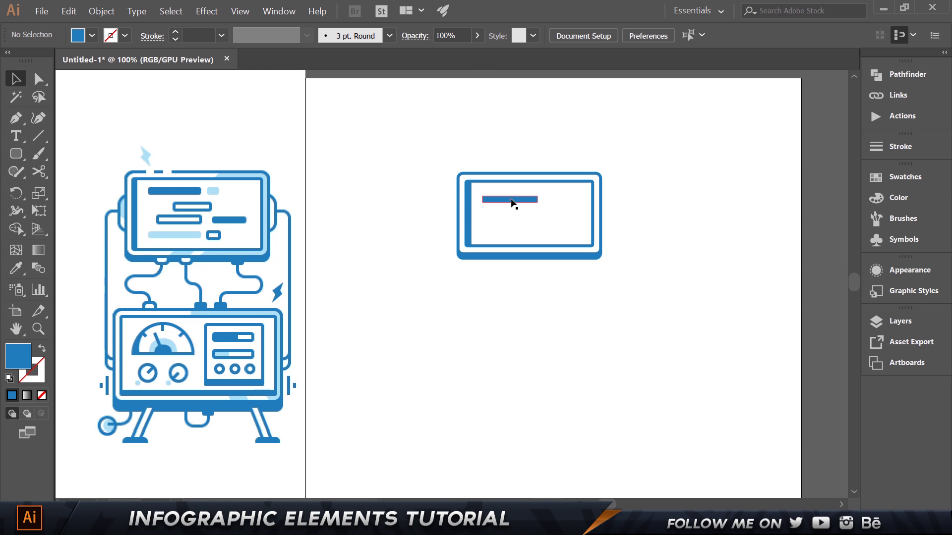
Step: Set all four corner radii of the dark blue bar to 3 px
{"action": "left_click", "coordinate": [518, 203]}
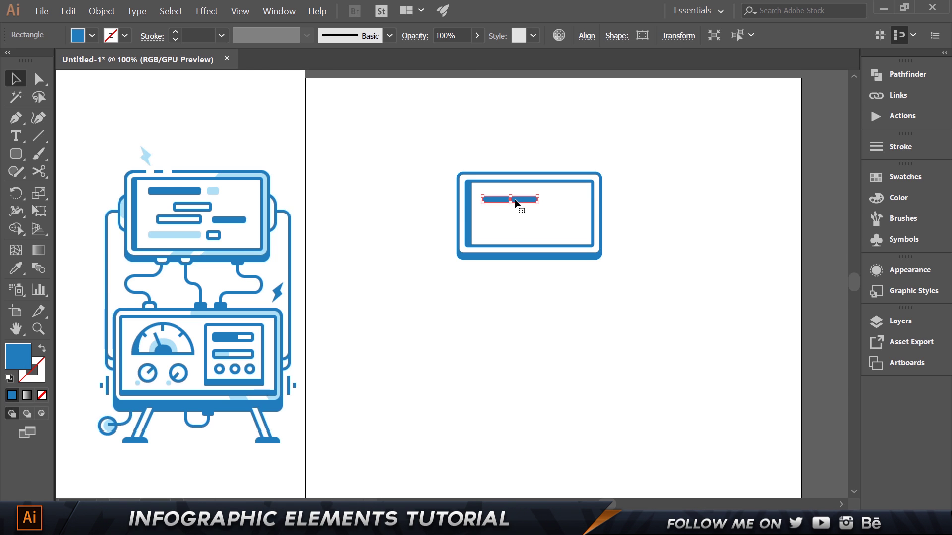
{"action": "left_click", "coordinate": [617, 36]}
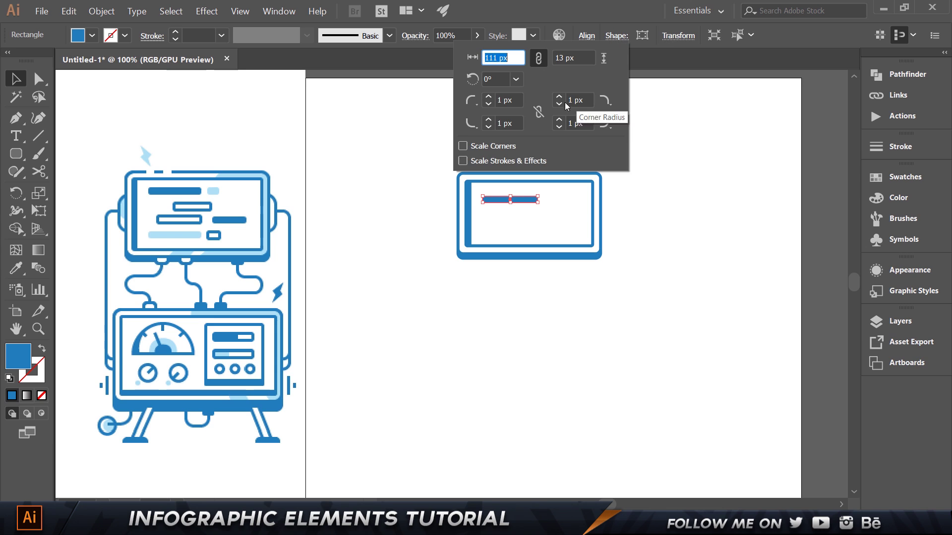
{"action": "left_click", "coordinate": [503, 101]}
{"action": "type", "text": "3"}
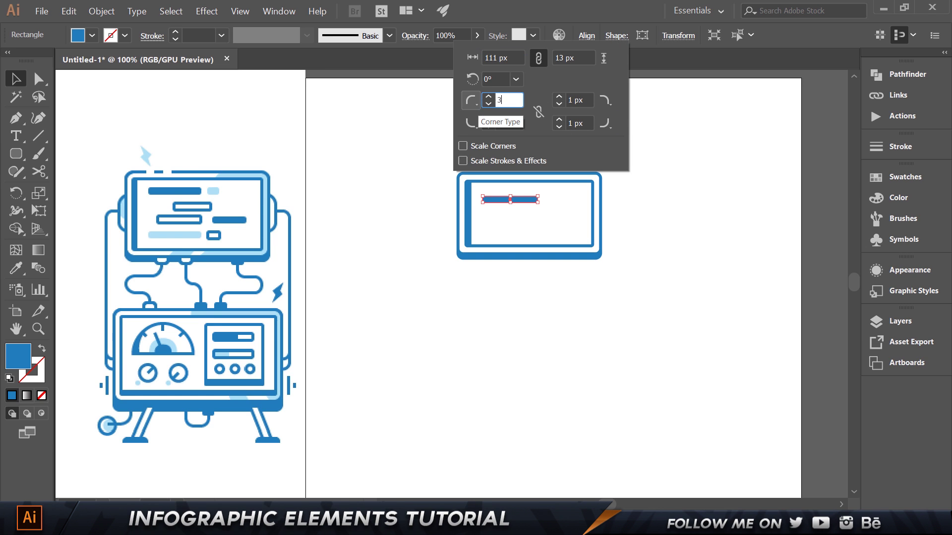
{"action": "key", "text": "Tab"}
{"action": "type", "text": "3"}
{"action": "key", "text": "Tab"}
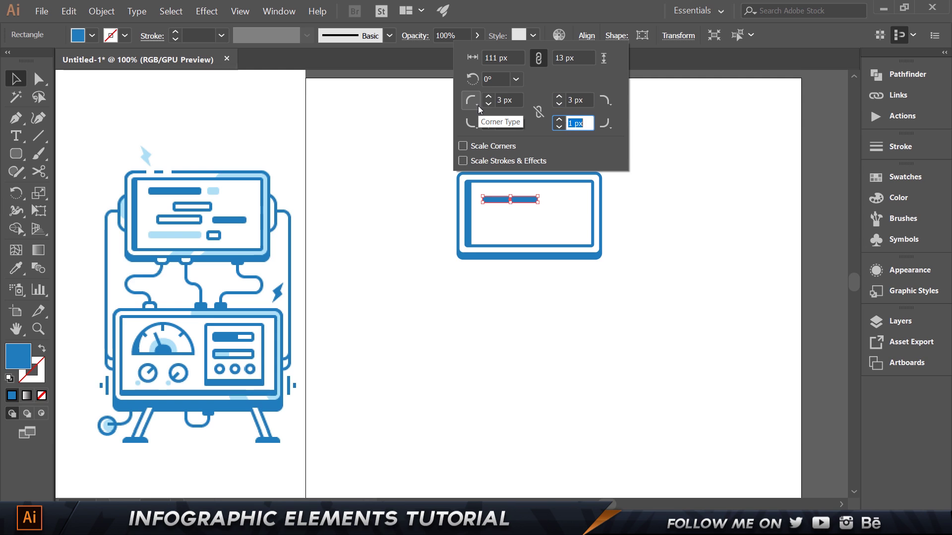
{"action": "key", "text": "Return"}
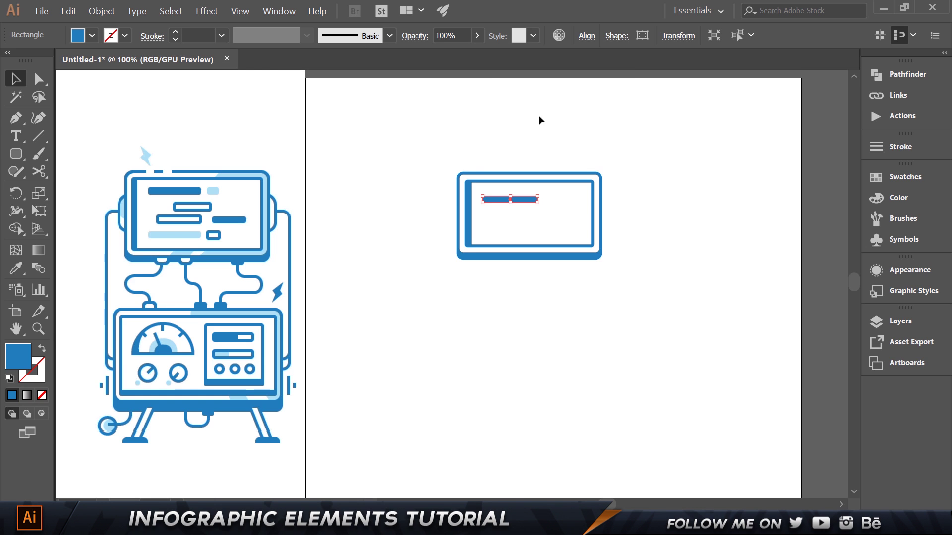
{"action": "left_click", "coordinate": [616, 36]}
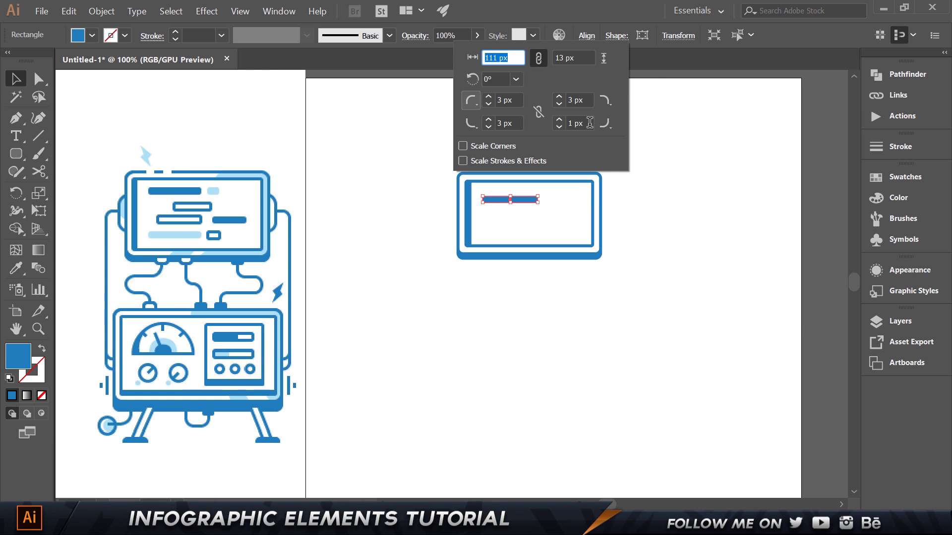
{"action": "key", "text": "Return"}
{"action": "left_click", "coordinate": [529, 284]}
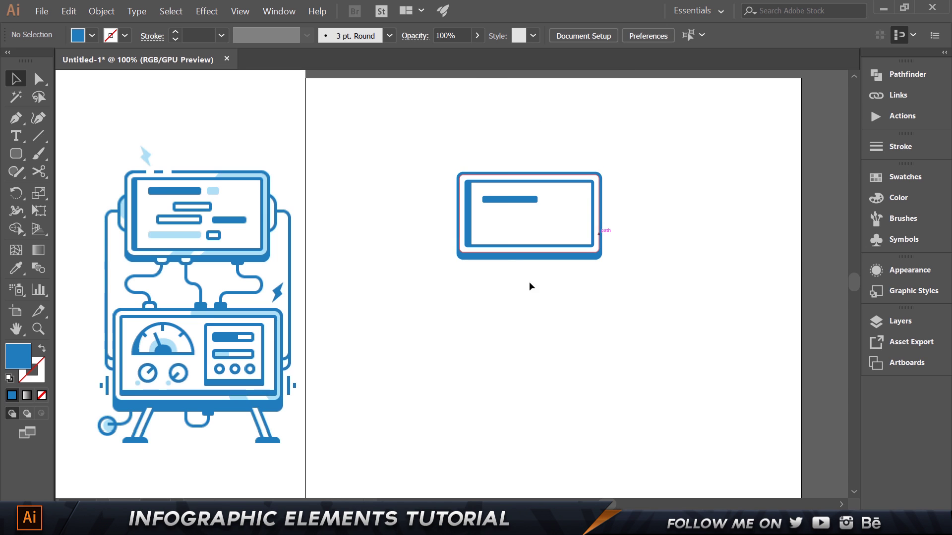
Step: Increase all four corner radii of the dark blue bar to 6 px
{"action": "left_click", "coordinate": [501, 200]}
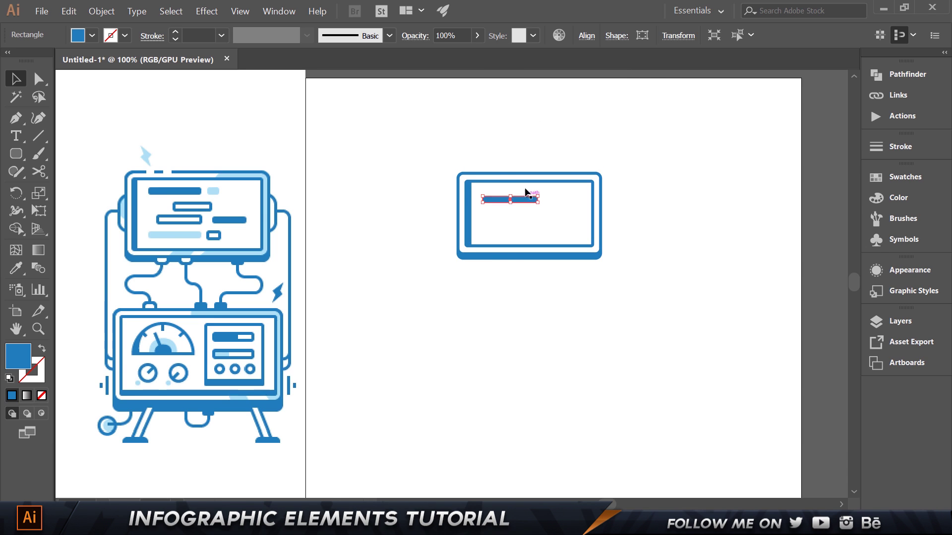
{"action": "left_click", "coordinate": [617, 36]}
{"action": "left_click", "coordinate": [513, 106]}
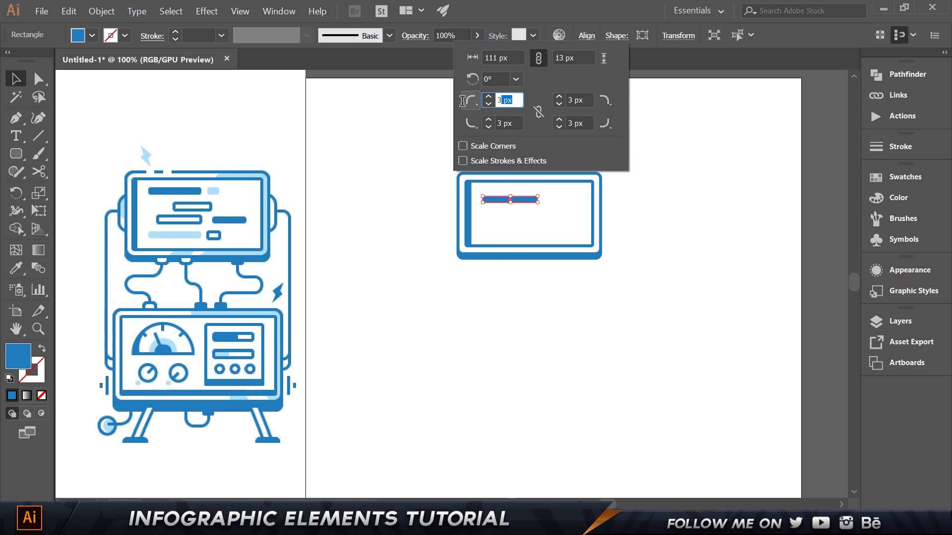
{"action": "type", "text": "6"}
{"action": "key", "text": "Tab"}
{"action": "type", "text": "6"}
{"action": "key", "text": "Tab"}
{"action": "type", "text": "6"}
{"action": "key", "text": "Tab"}
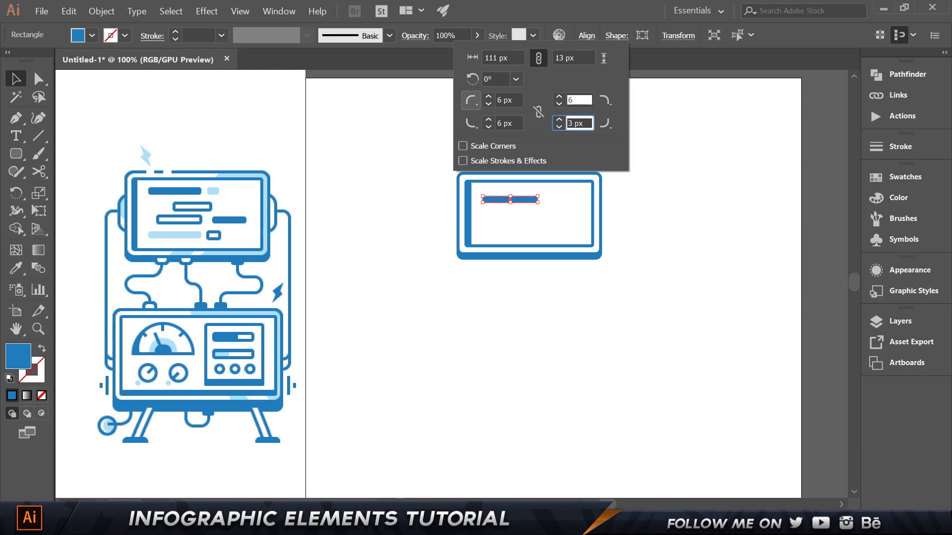
{"action": "type", "text": "6"}
{"action": "key", "text": "Return"}
{"action": "left_click", "coordinate": [576, 440]}
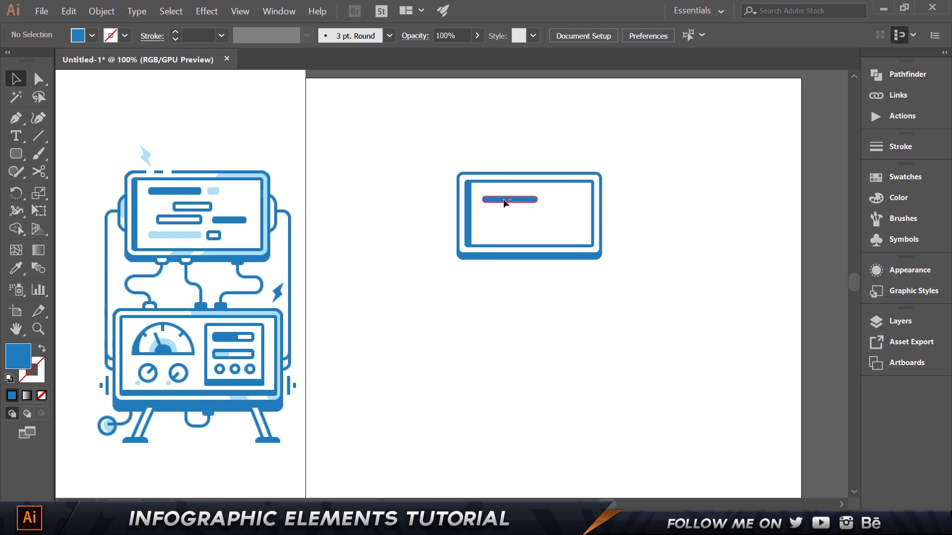
Step: Duplicate the dark blue bar to its right on the same row and shrink the copy to a short pill about 23 px wide
{"action": "left_click_drag", "start_coordinate": [504, 200], "coordinate": [551, 200]}
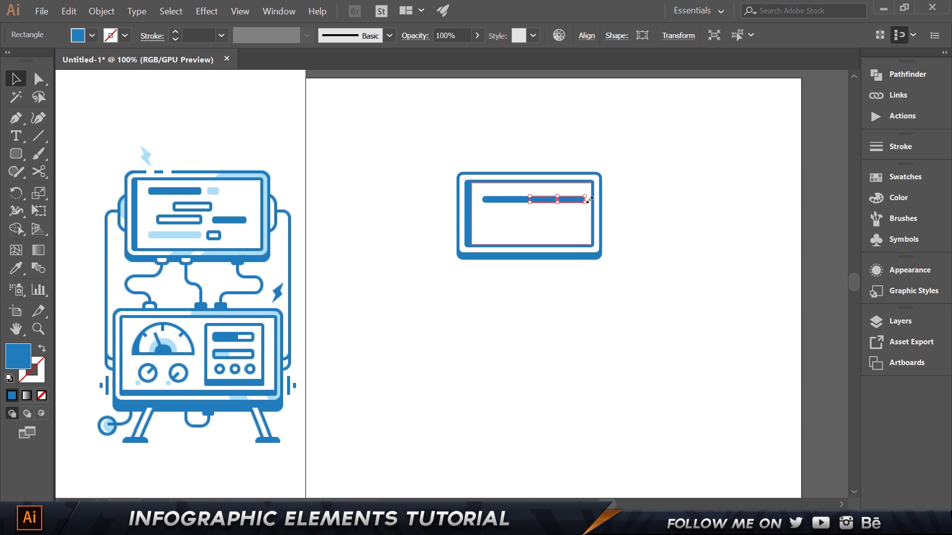
{"action": "scroll", "coordinate": [588, 197], "scroll_direction": "up", "scroll_amount": 4}
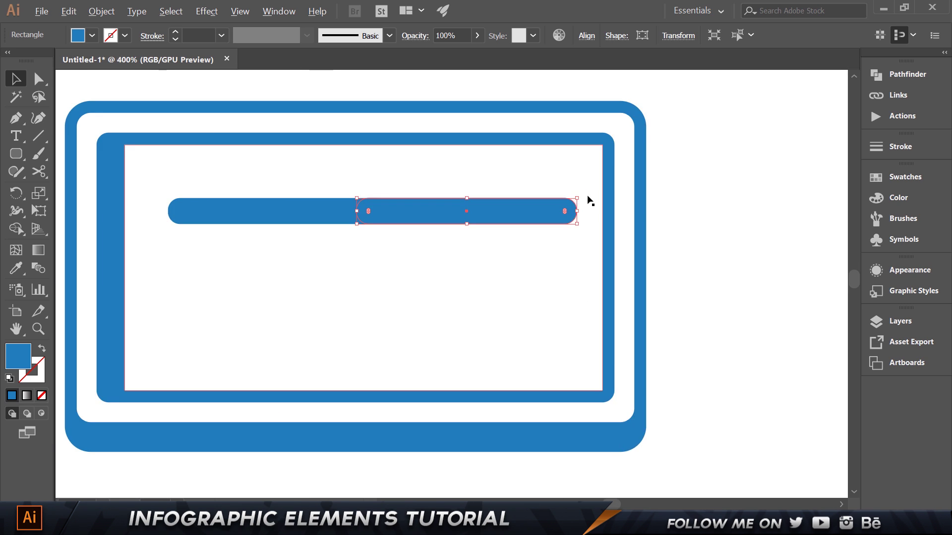
{"action": "left_click_drag", "start_coordinate": [575, 212], "coordinate": [490, 219]}
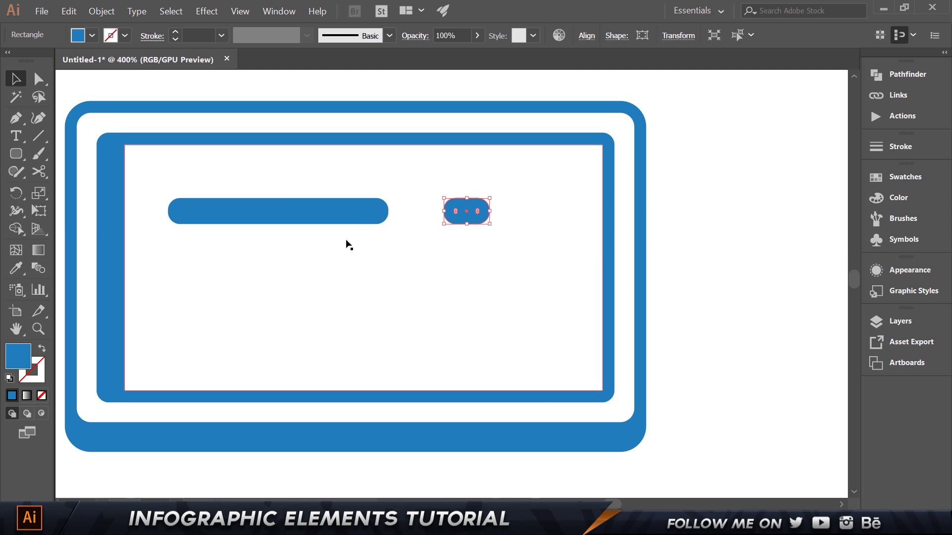
Step: Fill the short pill with the light blue #aee1f6 sampled from the short bar in the reference's top row
{"action": "scroll", "coordinate": [280, 195], "scroll_direction": "down", "scroll_amount": 1}
{"action": "left_click_drag", "start_coordinate": [313, 165], "coordinate": [871, 171]}
{"action": "scroll", "coordinate": [688, 176], "scroll_direction": "down", "scroll_amount": 1}
{"action": "scroll", "coordinate": [689, 180], "scroll_direction": "down", "scroll_amount": 1}
{"action": "left_click_drag", "start_coordinate": [742, 166], "coordinate": [603, 187]}
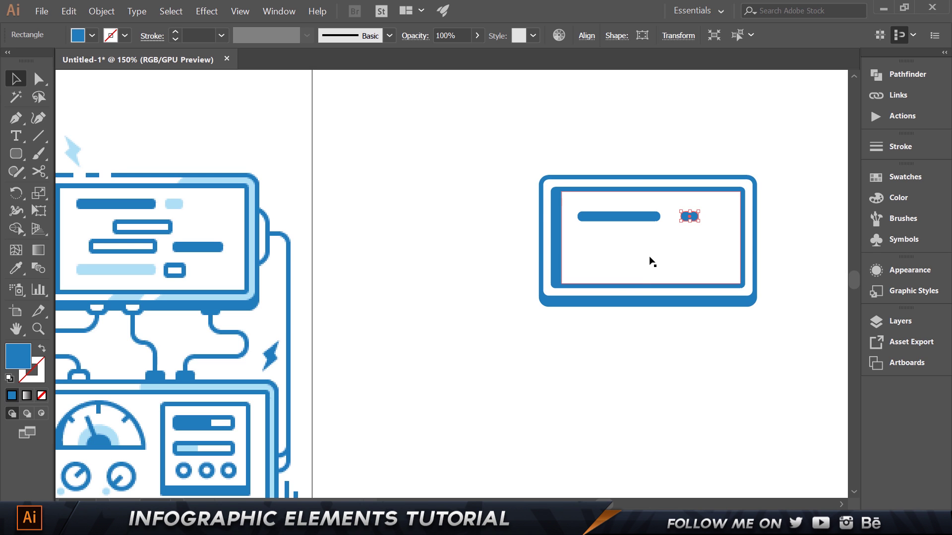
{"action": "key", "text": "i"}
{"action": "left_click", "coordinate": [178, 203]}
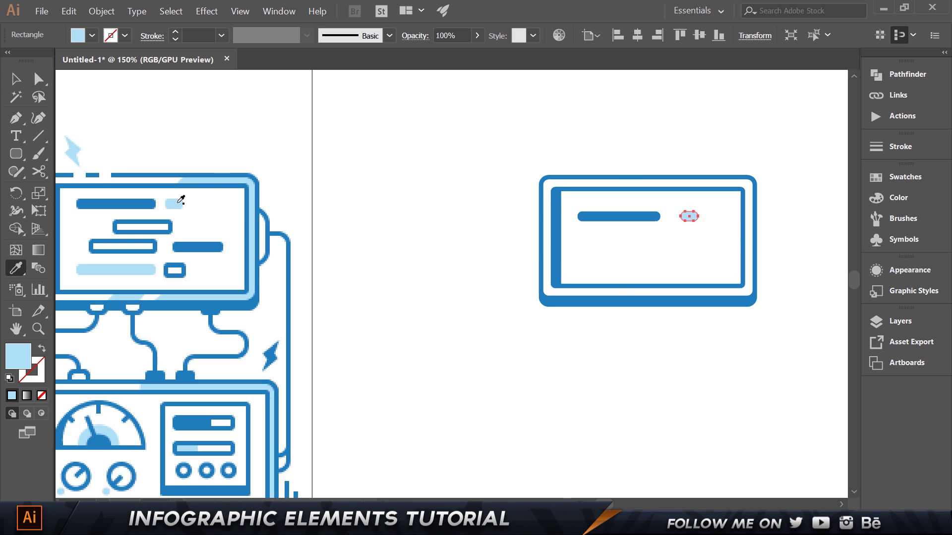
{"action": "double_click", "coordinate": [19, 356]}
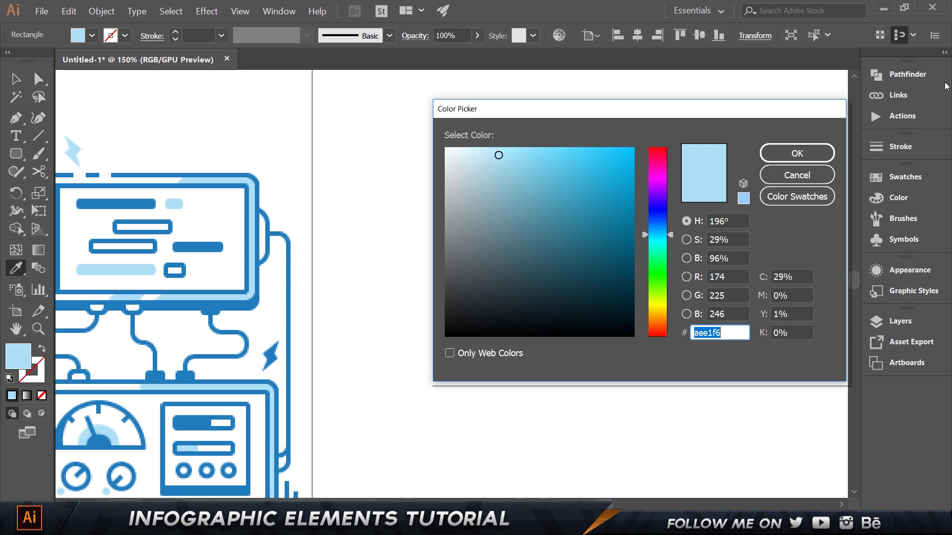
{"action": "left_click", "coordinate": [797, 153]}
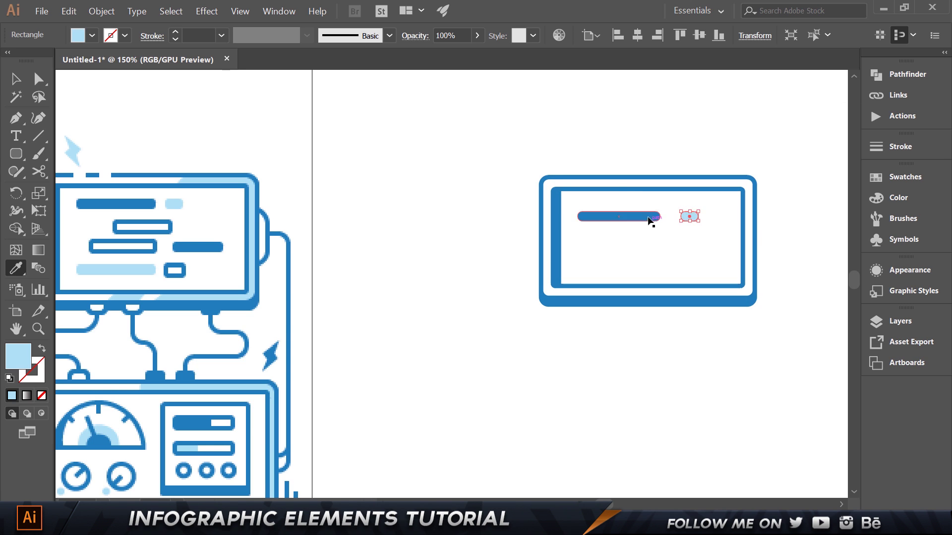
Step: Move the light blue pill slightly left, closer to the end of the long dark blue bar
{"action": "key", "text": "v"}
{"action": "left_click", "coordinate": [564, 136]}
{"action": "left_click_drag", "start_coordinate": [690, 217], "coordinate": [683, 218]}
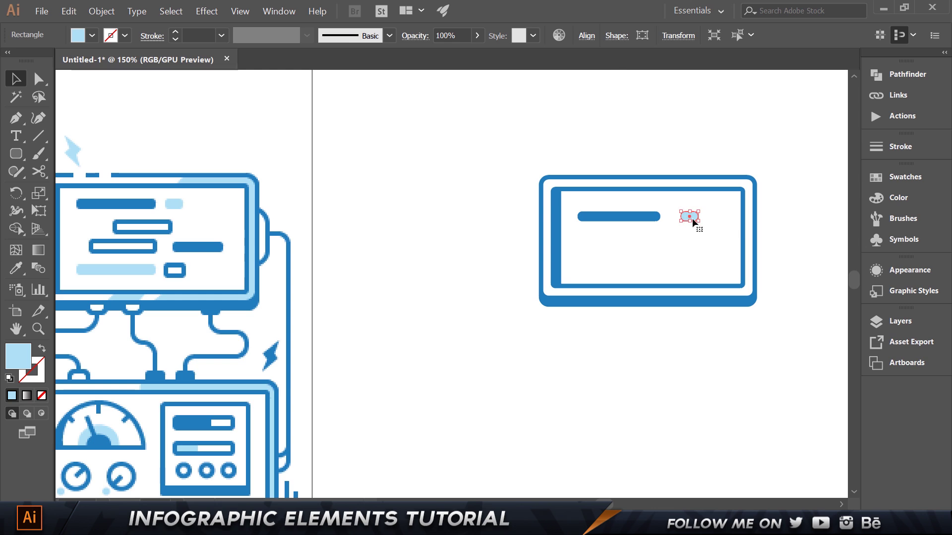
{"action": "key", "text": "Left"}
{"action": "key", "text": "Left"}
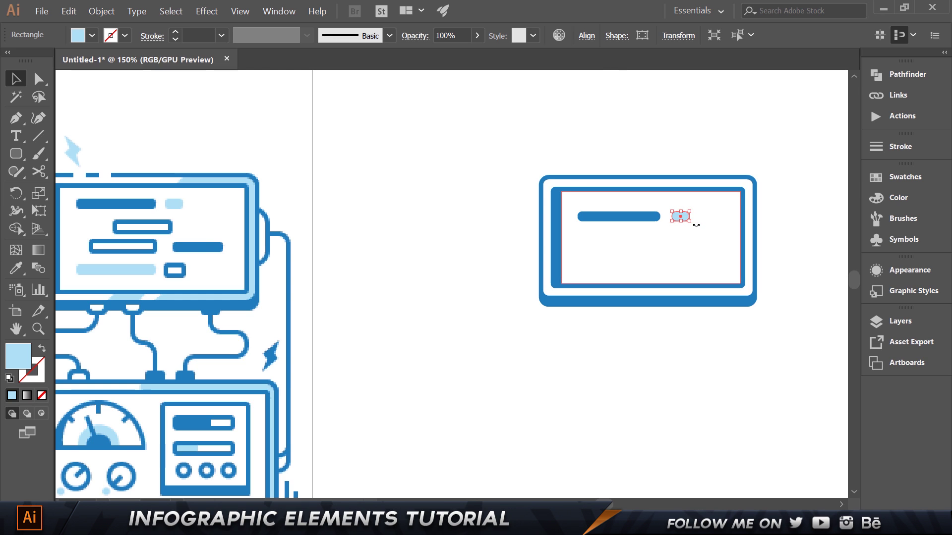
{"action": "left_click", "coordinate": [516, 129]}
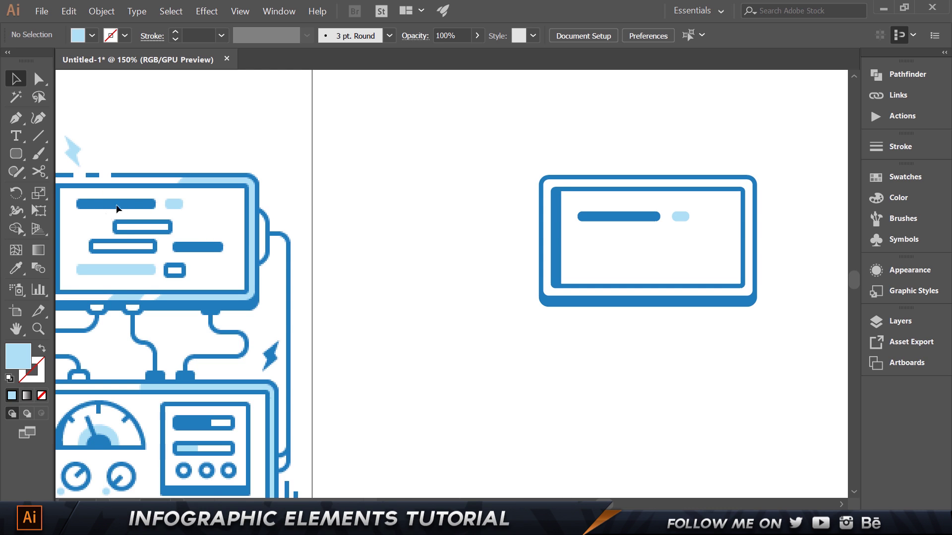
Step: Reduce the corner radii of the long dark blue bar to 4 px
{"action": "left_click", "coordinate": [630, 218]}
{"action": "left_click", "coordinate": [616, 36]}
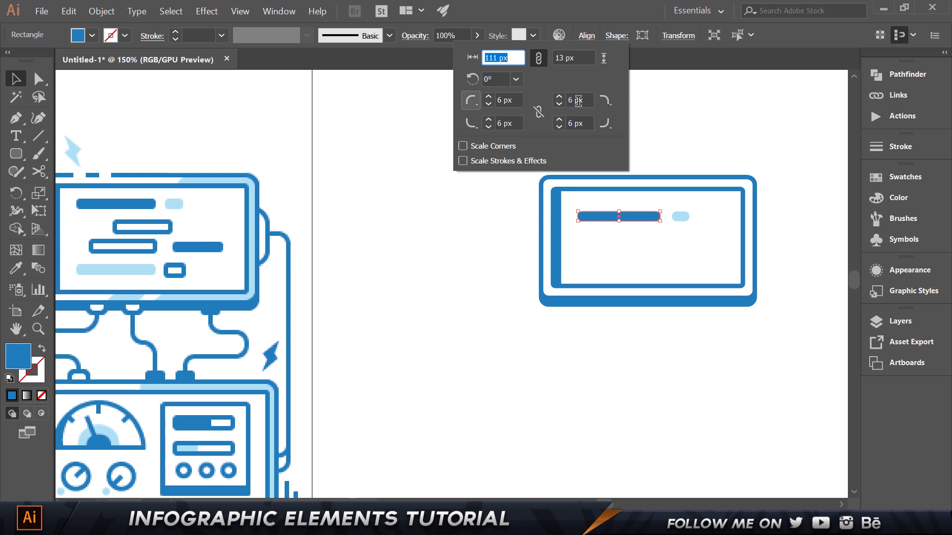
{"action": "left_click_drag", "start_coordinate": [516, 100], "coordinate": [308, 112]}
{"action": "key", "text": "Tab"}
{"action": "key", "text": "Tab"}
{"action": "key", "text": "Tab"}
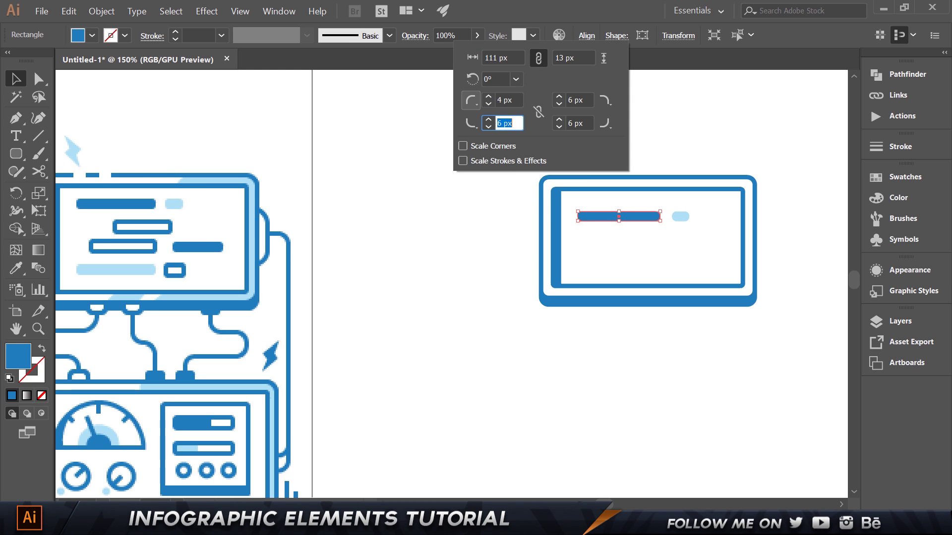
{"action": "key", "text": "Return"}
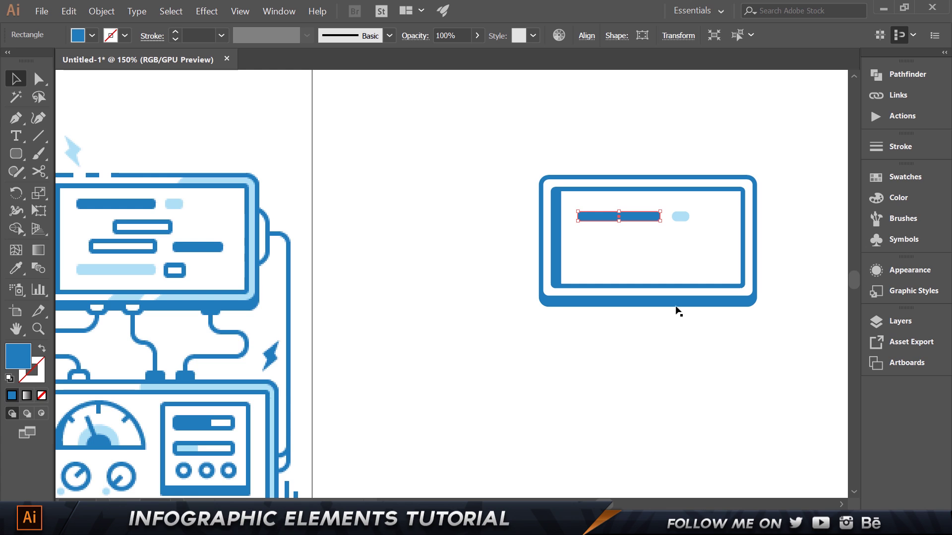
Step: Set all four corner radii of the short light blue pill to 4 px
{"action": "left_click", "coordinate": [680, 216]}
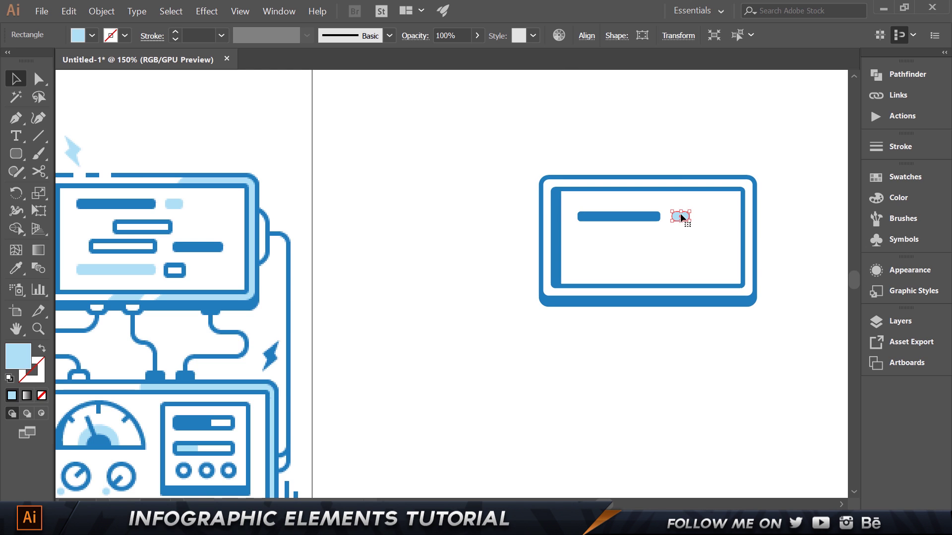
{"action": "left_click", "coordinate": [587, 35]}
{"action": "left_click", "coordinate": [586, 36]}
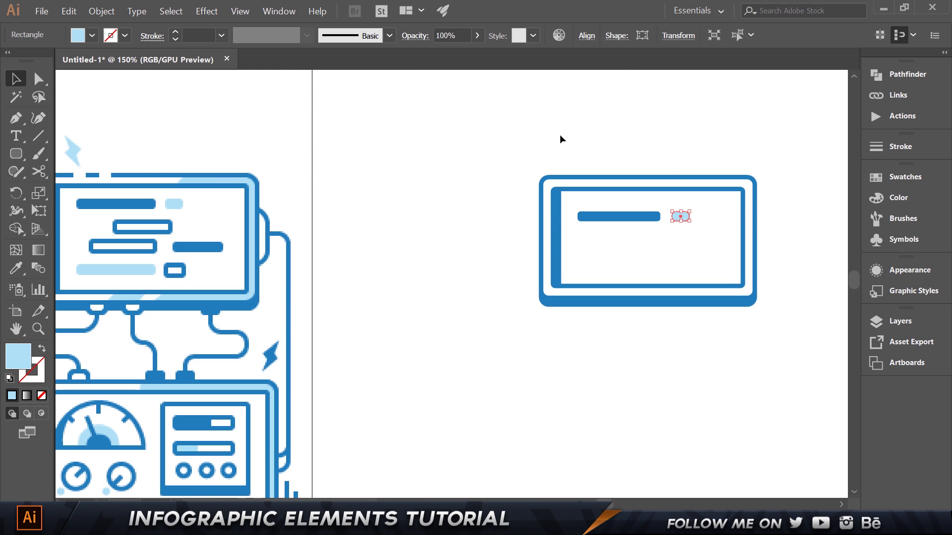
{"action": "left_click", "coordinate": [616, 36]}
{"action": "key", "text": "Tab"}
{"action": "key", "text": "Tab"}
{"action": "key", "text": "Tab"}
{"action": "type", "text": "4"}
{"action": "key", "text": "Tab"}
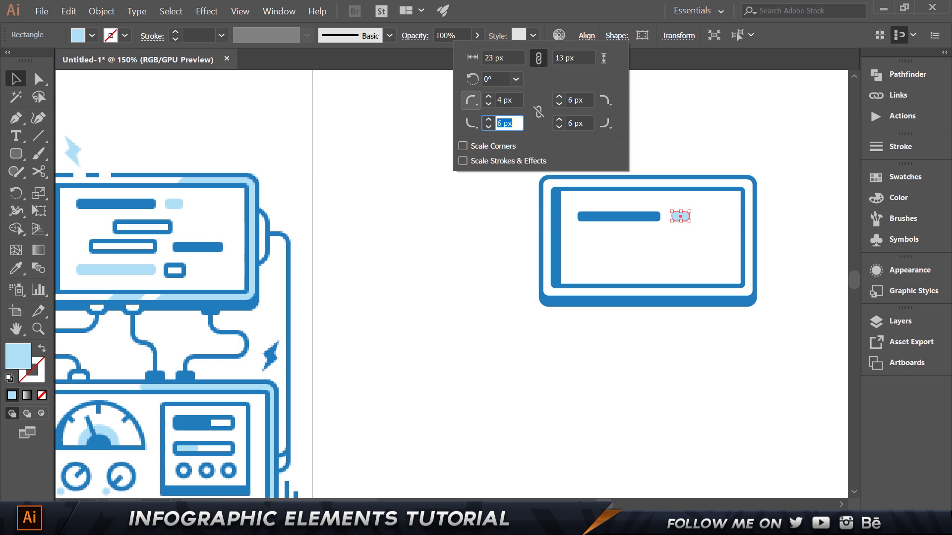
{"action": "type", "text": "4"}
{"action": "key", "text": "Tab"}
{"action": "type", "text": "4"}
{"action": "key", "text": "Tab"}
{"action": "type", "text": "4"}
{"action": "key", "text": "Return"}
{"action": "left_click", "coordinate": [443, 141]}
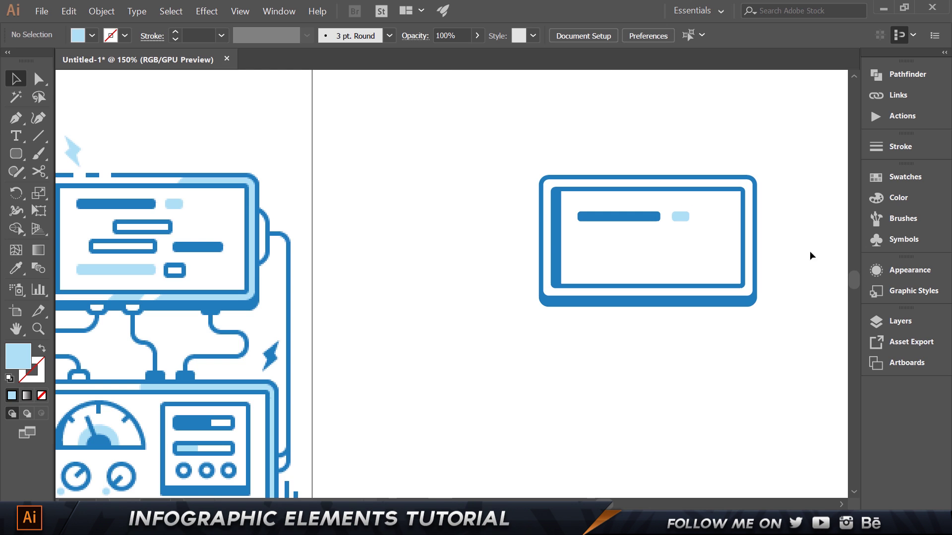
Step: Duplicate the long dark blue bar into a second row below, offset right, and swap its fill to a blue outline
{"action": "left_click_drag", "start_coordinate": [631, 219], "coordinate": [658, 241]}
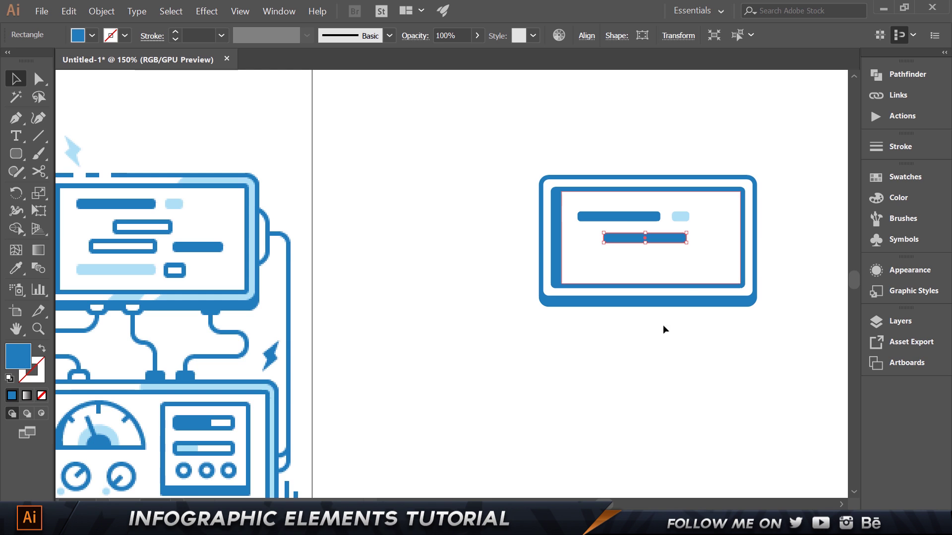
{"action": "left_click", "coordinate": [608, 375]}
{"action": "left_click", "coordinate": [646, 240]}
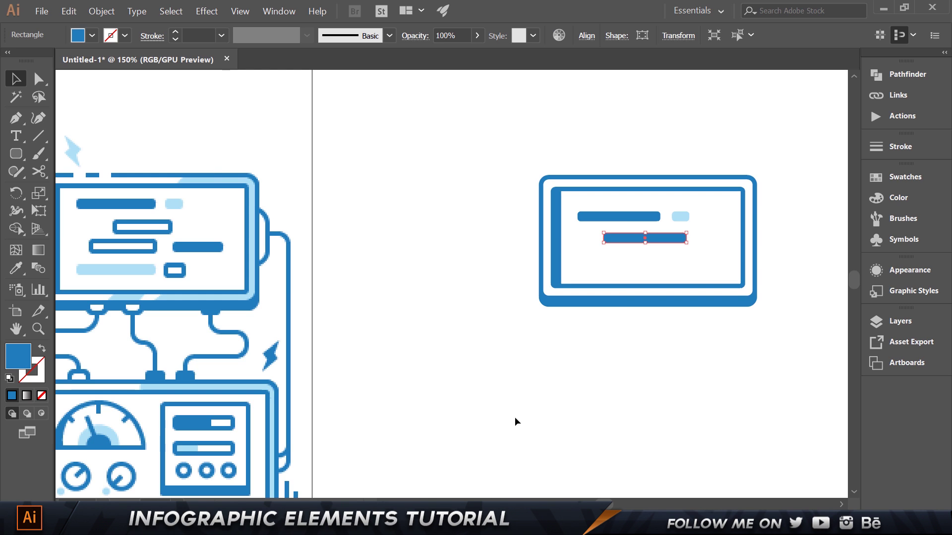
{"action": "left_click", "coordinate": [42, 353]}
{"action": "left_click", "coordinate": [527, 323]}
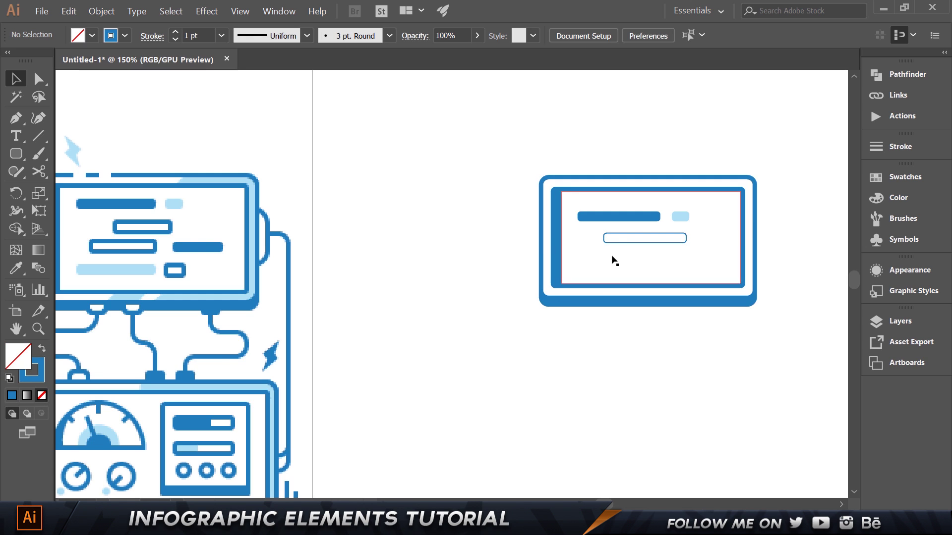
Step: Set the stroke weight of the outlined second-row bar to 4 pt
{"action": "left_click", "coordinate": [622, 246]}
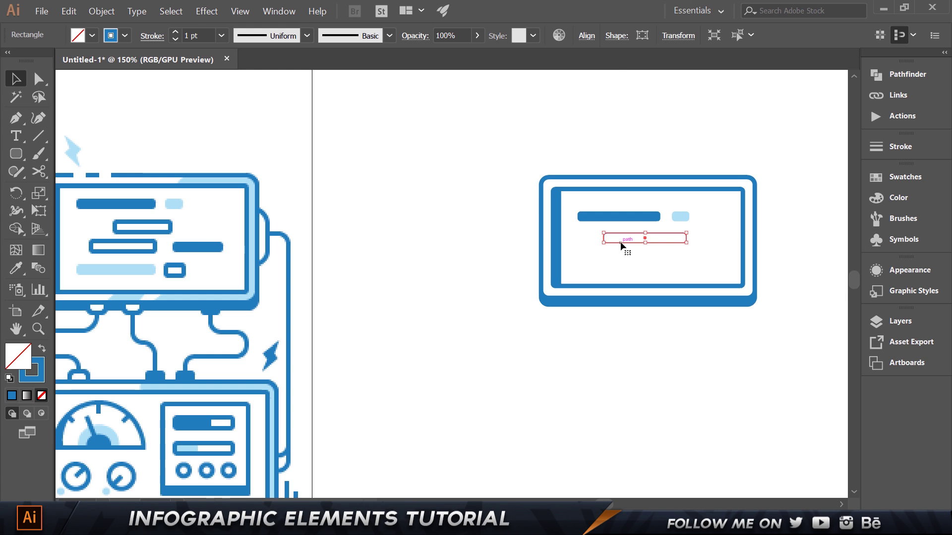
{"action": "left_click", "coordinate": [207, 42]}
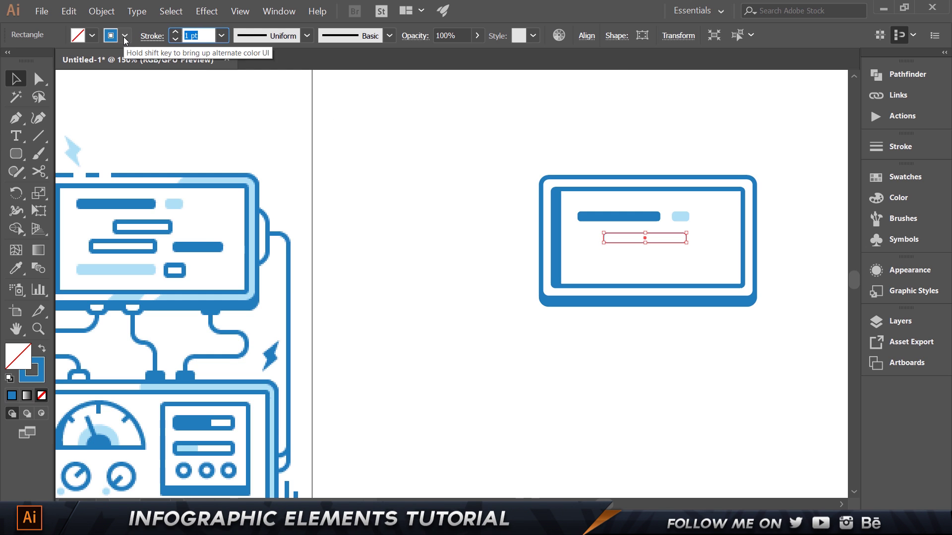
{"action": "type", "text": "4"}
{"action": "key", "text": "Return"}
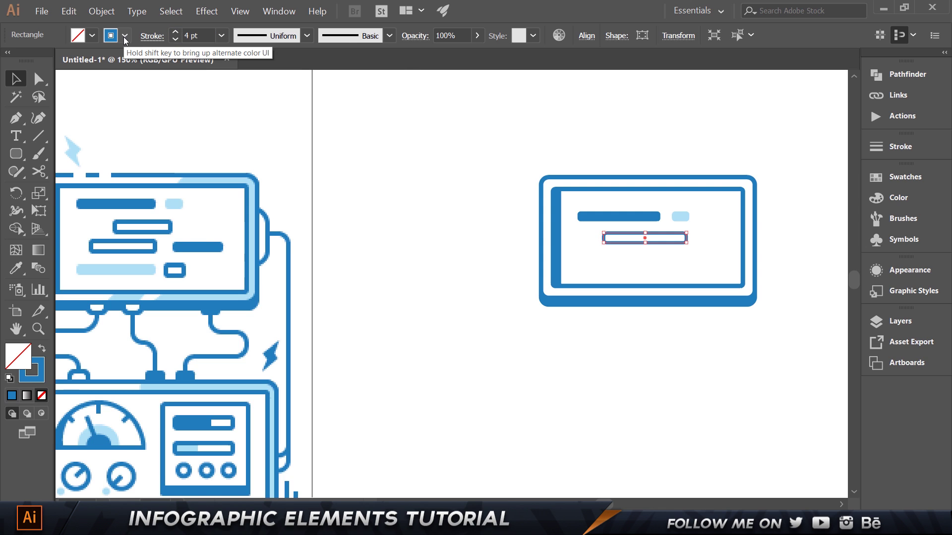
{"action": "left_click", "coordinate": [584, 464]}
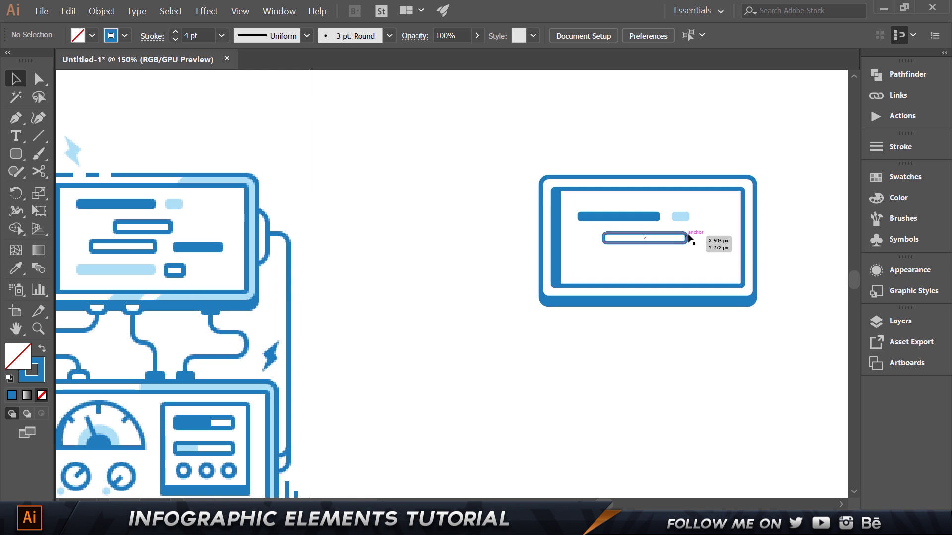
Step: Shorten the outlined second-row bar from both ends to match the proportions in the reference
{"action": "left_click", "coordinate": [603, 240]}
{"action": "scroll", "coordinate": [664, 237], "scroll_direction": "up", "scroll_amount": 1}
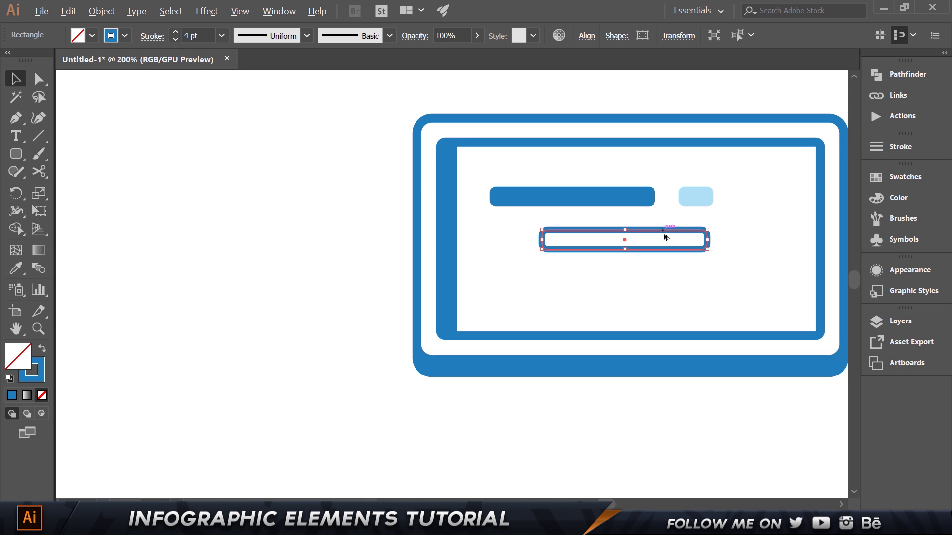
{"action": "scroll", "coordinate": [714, 239], "scroll_direction": "up", "scroll_amount": 1}
{"action": "mouse_move", "coordinate": [701, 238]}
{"action": "left_mouse_down"}
{"action": "mouse_move", "coordinate": [673, 240]}
{"action": "mouse_move", "coordinate": [690, 246]}
{"action": "left_mouse_up"}
{"action": "left_click_drag", "start_coordinate": [544, 241], "coordinate": [572, 239]}
{"action": "scroll", "coordinate": [313, 186], "scroll_direction": "down", "scroll_amount": 3}
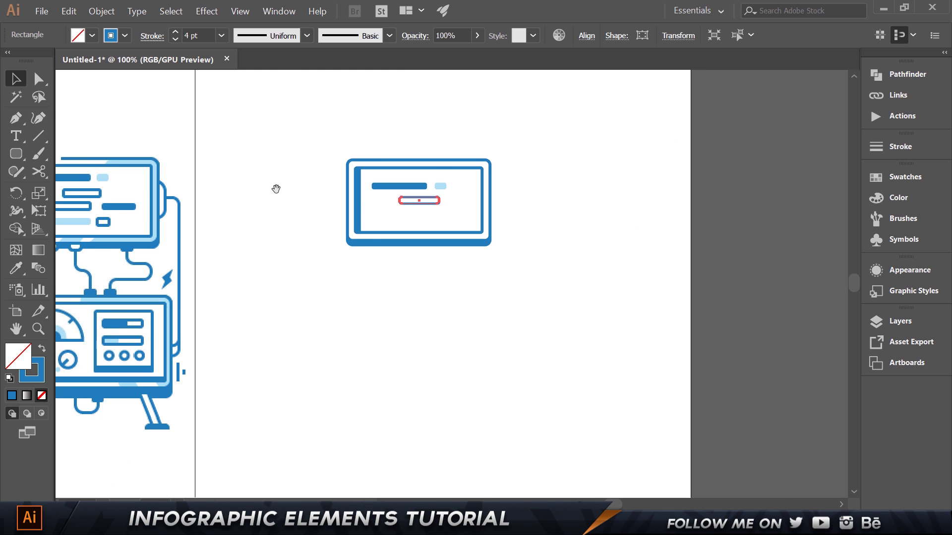
{"action": "left_click_drag", "start_coordinate": [274, 187], "coordinate": [429, 207]}
{"action": "key", "text": "space"}
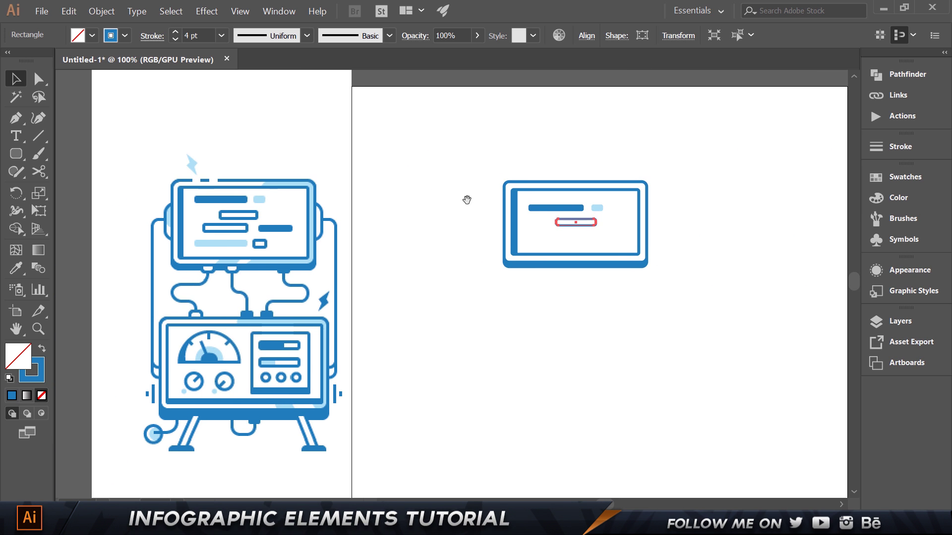
{"action": "left_click_drag", "start_coordinate": [710, 168], "coordinate": [739, 227]}
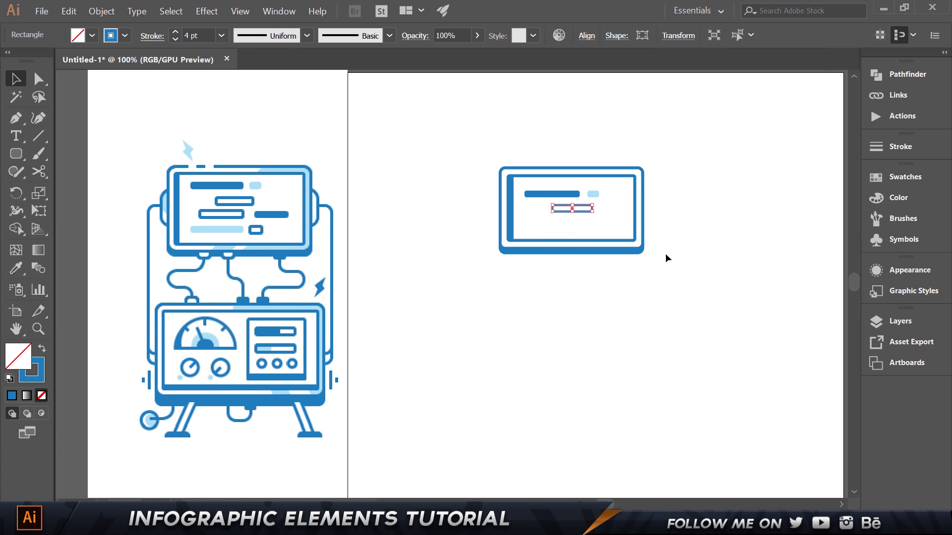
{"action": "left_click", "coordinate": [513, 273]}
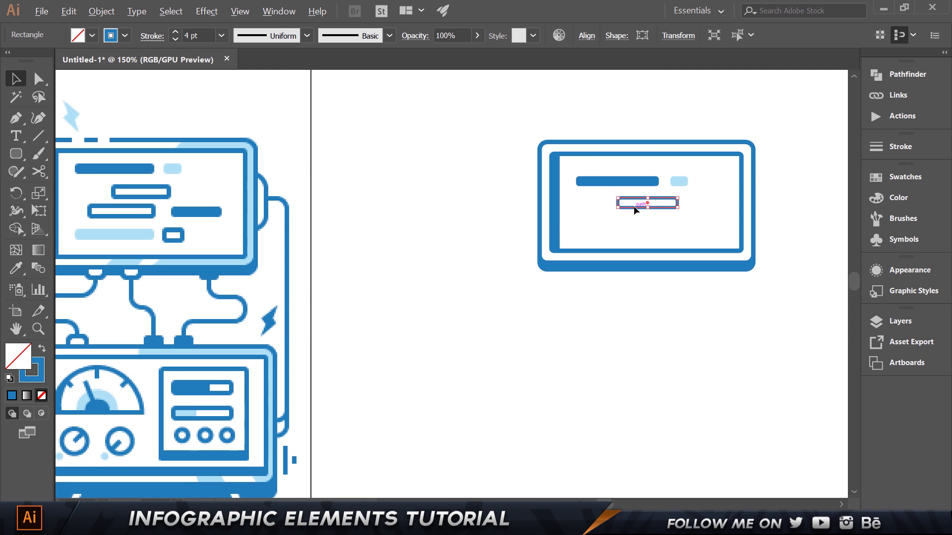
Step: Build the third row from copies of the outlined bar, making the shorter right-hand copy solid dark blue
{"action": "left_click_drag", "start_coordinate": [634, 207], "coordinate": [719, 220]}
{"action": "scroll", "coordinate": [728, 219], "scroll_direction": "up", "scroll_amount": 1}
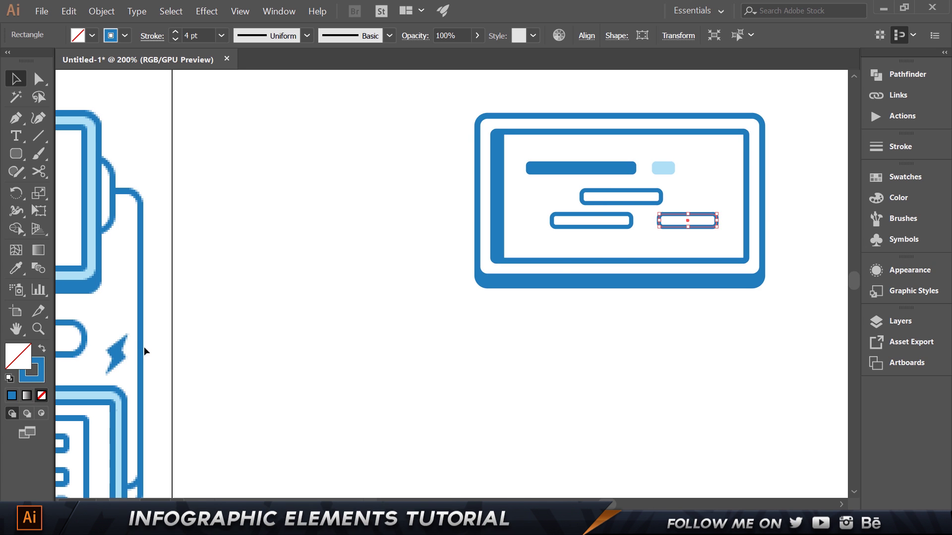
{"action": "key", "text": "shift+x"}
{"action": "left_click", "coordinate": [623, 338]}
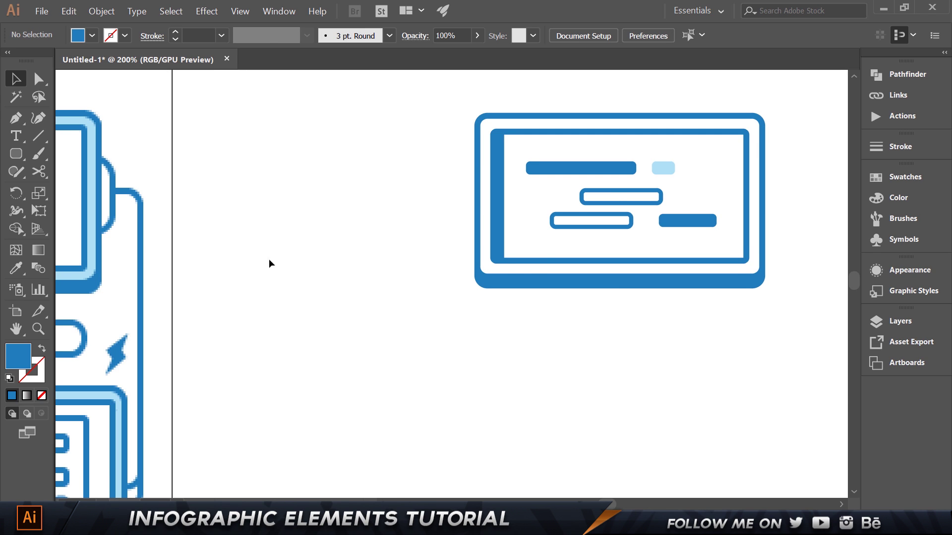
Step: Duplicate the long dark blue top-row bar straight down as the fourth row of the screen
{"action": "left_click_drag", "start_coordinate": [289, 263], "coordinate": [483, 272]}
{"action": "scroll", "coordinate": [347, 250], "scroll_direction": "down", "scroll_amount": 1}
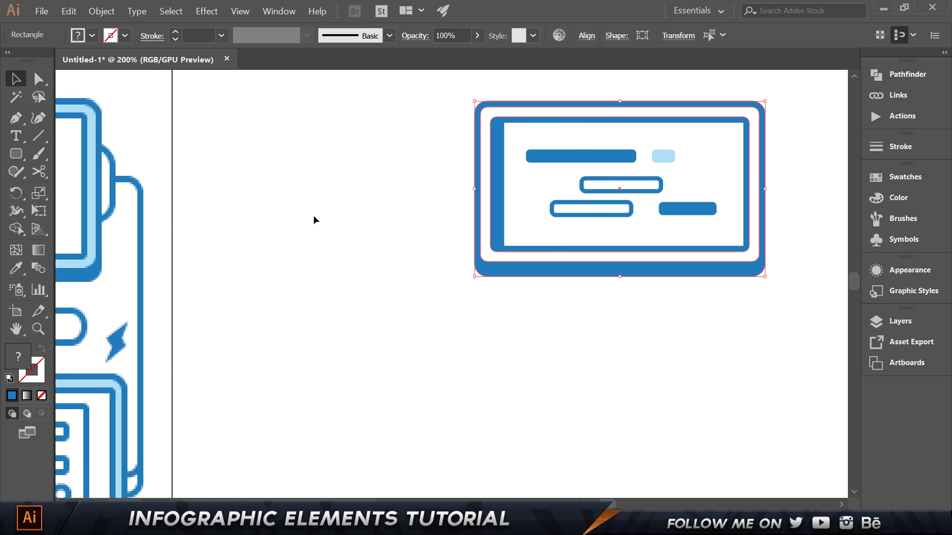
{"action": "left_click_drag", "start_coordinate": [298, 217], "coordinate": [382, 225]}
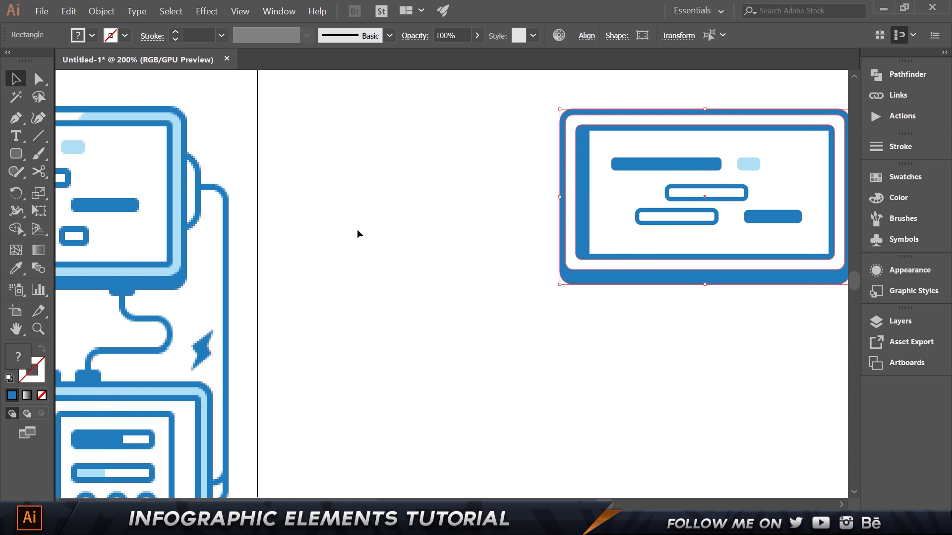
{"action": "scroll", "coordinate": [357, 229], "scroll_direction": "down", "scroll_amount": 1}
{"action": "left_click", "coordinate": [315, 226]}
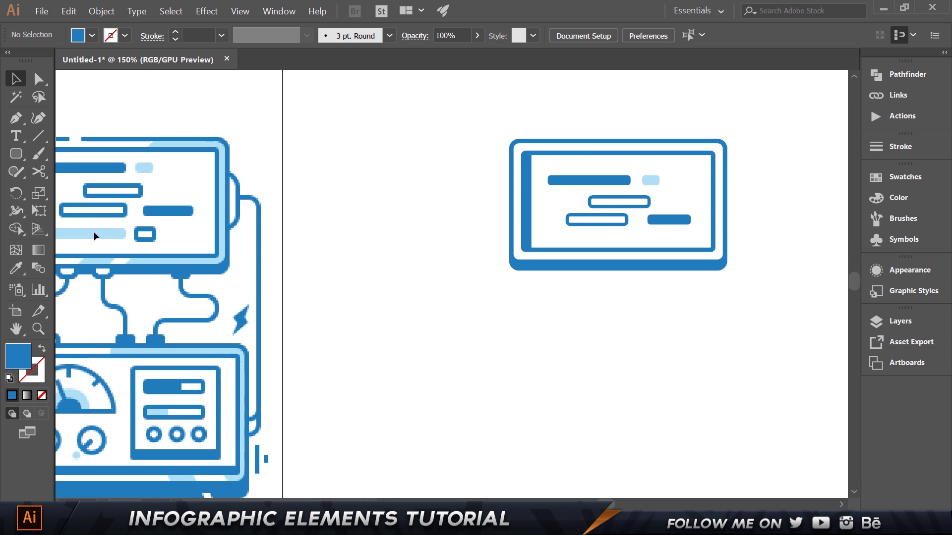
{"action": "left_click", "coordinate": [597, 182]}
{"action": "left_click_drag", "start_coordinate": [606, 184], "coordinate": [612, 239]}
Step: Fill the long fourth-row bar with the light blue #aee1f6 sampled from the matching bar in the reference
{"action": "key", "text": "i"}
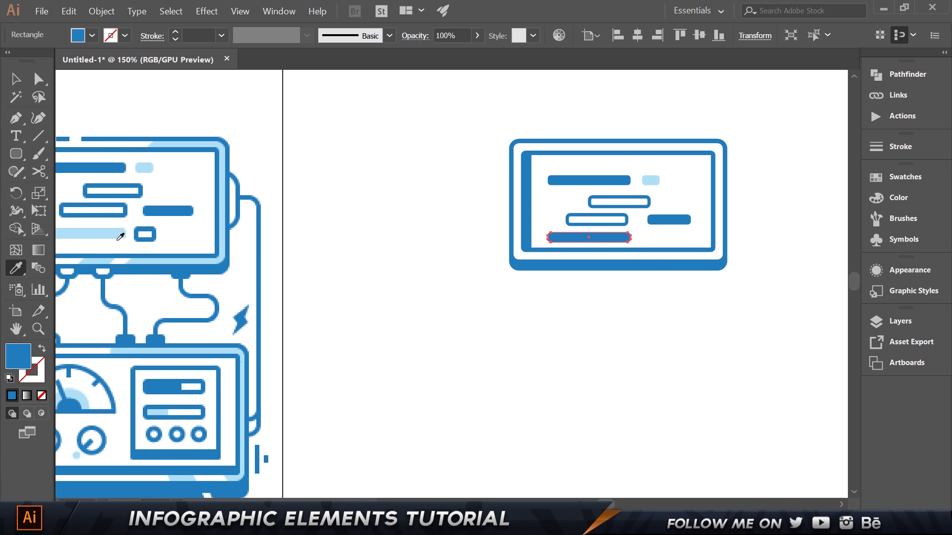
{"action": "left_click", "coordinate": [110, 233]}
{"action": "double_click", "coordinate": [17, 356]}
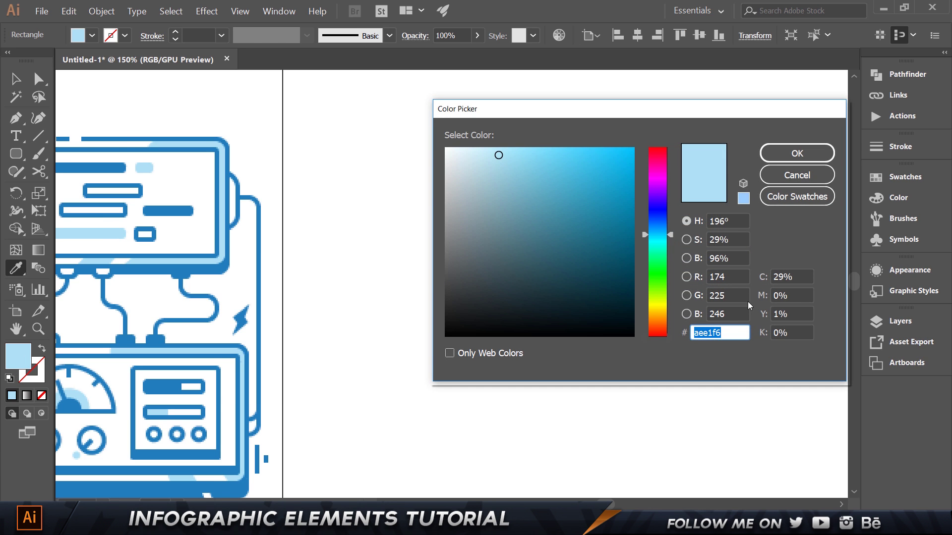
{"action": "left_click", "coordinate": [796, 153]}
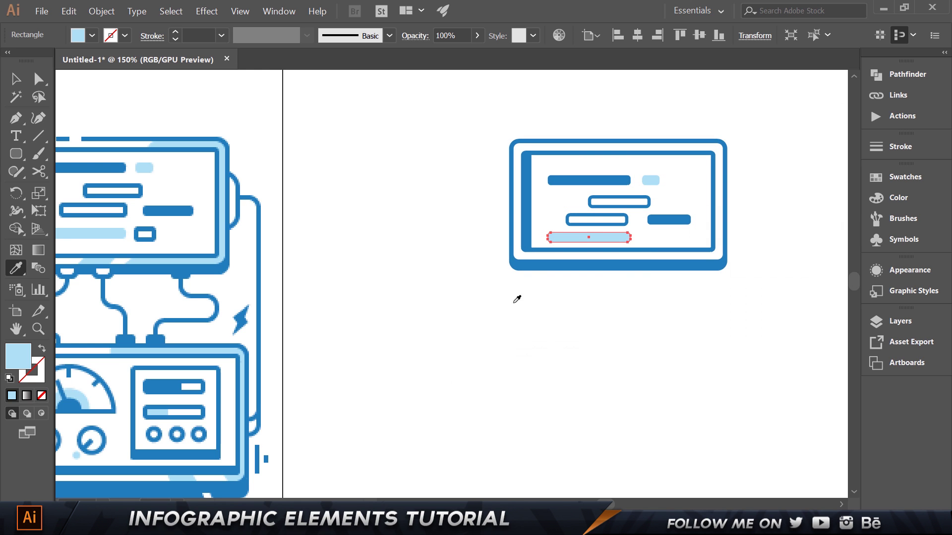
{"action": "key", "text": "v"}
{"action": "left_click", "coordinate": [671, 237]}
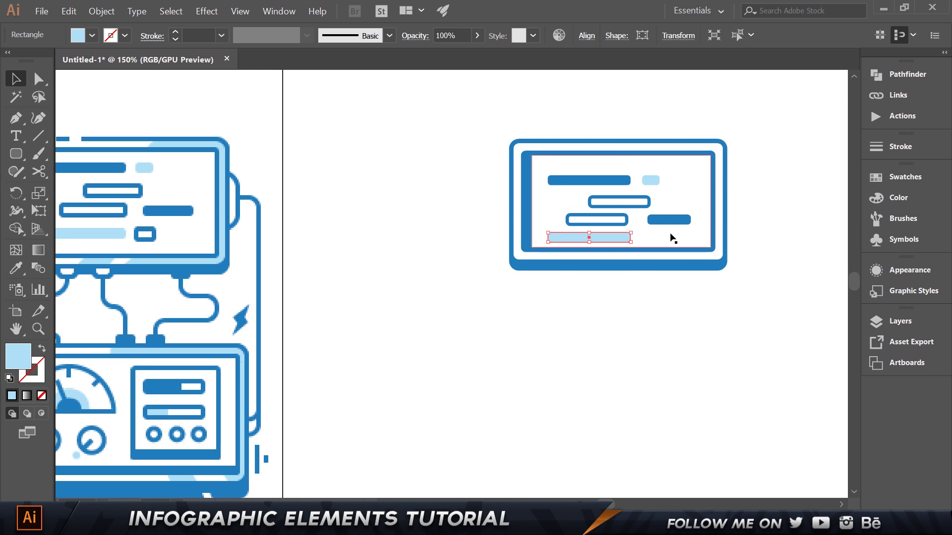
Step: Copy the outlined third-row bar into the fourth row, right of the light blue bar, and shorten it to a small pill
{"action": "left_click", "coordinate": [616, 220]}
{"action": "left_click_drag", "start_coordinate": [610, 219], "coordinate": [673, 241]}
{"action": "scroll", "coordinate": [698, 237], "scroll_direction": "up", "scroll_amount": 1}
{"action": "left_click", "coordinate": [278, 272]}
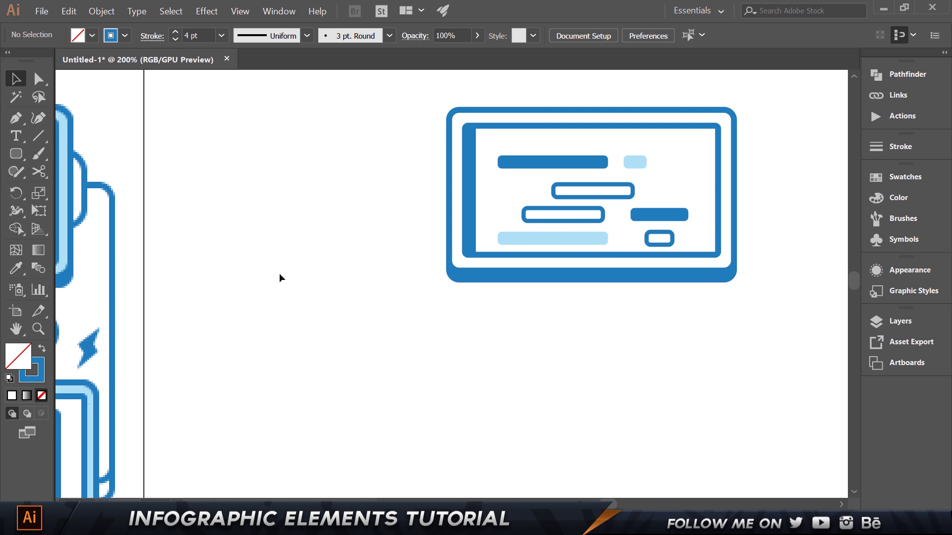
Step: Nudge the small outlined fourth-row pill left, closer to the end of the light blue bar
{"action": "scroll", "coordinate": [269, 257], "scroll_direction": "down", "scroll_amount": 2}
{"action": "left_click_drag", "start_coordinate": [183, 221], "coordinate": [298, 223]}
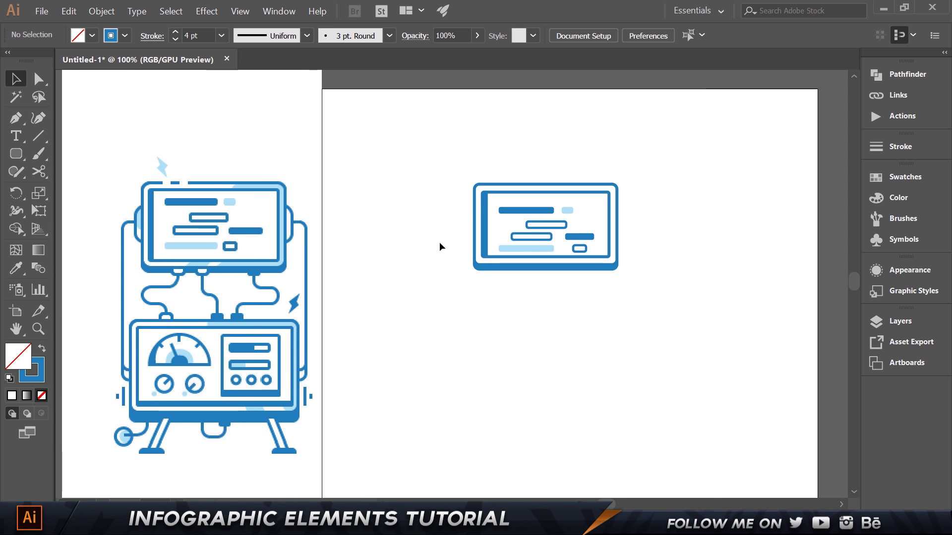
{"action": "left_click", "coordinate": [585, 247]}
{"action": "key", "text": "Left"}
{"action": "key", "text": "Left"}
{"action": "key", "text": "Left"}
{"action": "key", "text": "Left"}
{"action": "key", "text": "Left"}
{"action": "key", "text": "Left"}
{"action": "key", "text": "Left"}
{"action": "key", "text": "Left"}
{"action": "key", "text": "Left"}
{"action": "key", "text": "Left"}
{"action": "key", "text": "Left"}
{"action": "key", "text": "Left"}
{"action": "key", "text": "Left"}
{"action": "key", "text": "Left"}
{"action": "key", "text": "Left"}
{"action": "key", "text": "Left"}
{"action": "key", "text": "Left"}
{"action": "key", "text": "Left"}
{"action": "key", "text": "Left"}
{"action": "key", "text": "Left"}
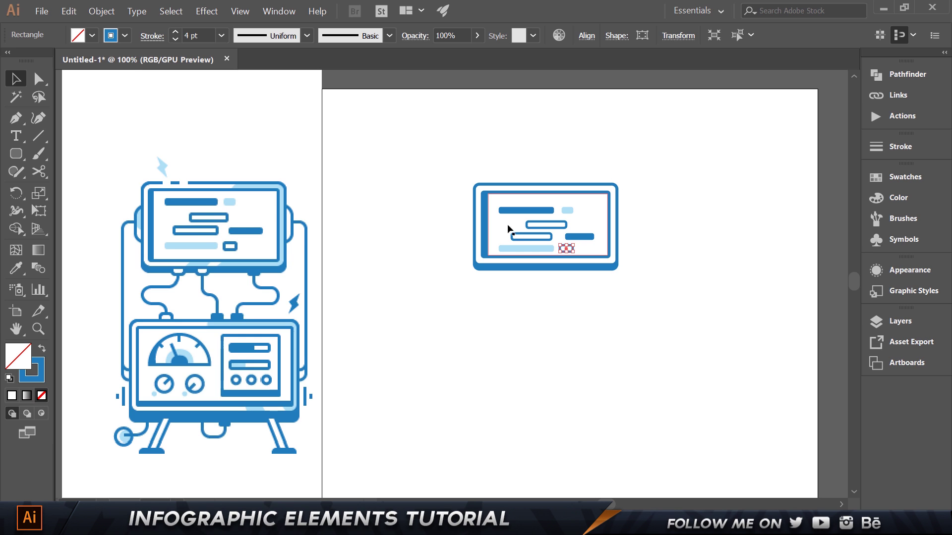
{"action": "left_click", "coordinate": [344, 221]}
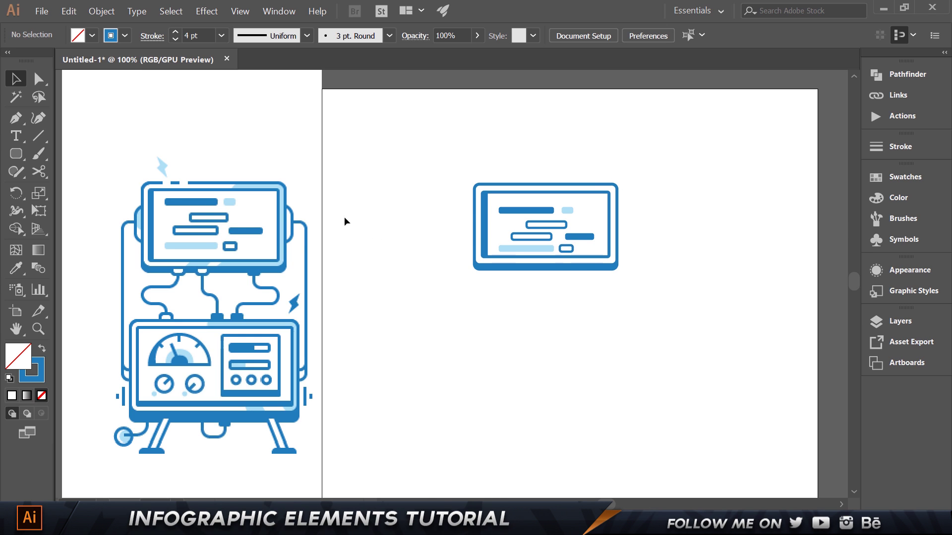
Step: Select all seven data bars on the screen and nudge them up slightly
{"action": "left_click", "coordinate": [580, 238]}
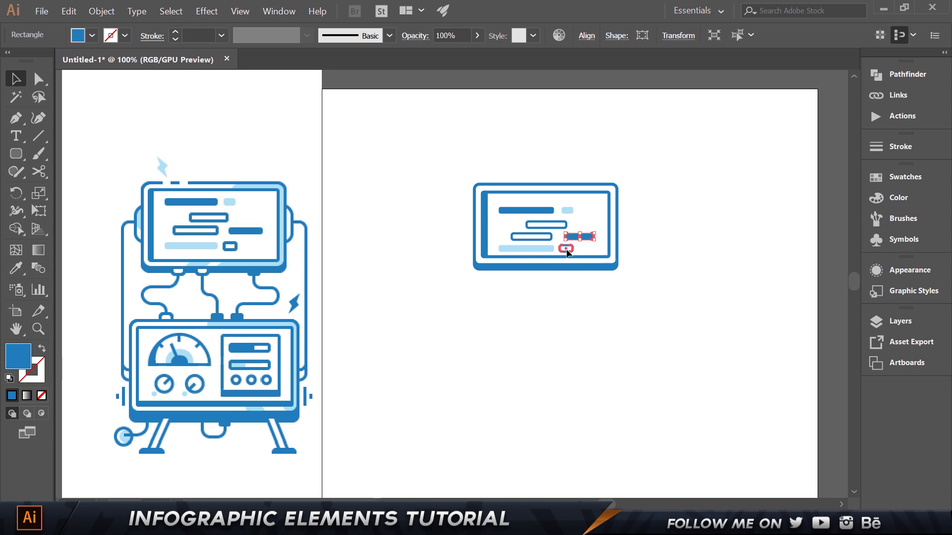
{"action": "left_click", "coordinate": [566, 249], "text": "shift"}
{"action": "left_click", "coordinate": [525, 249], "text": "shift"}
{"action": "left_click", "coordinate": [531, 236], "text": "shift"}
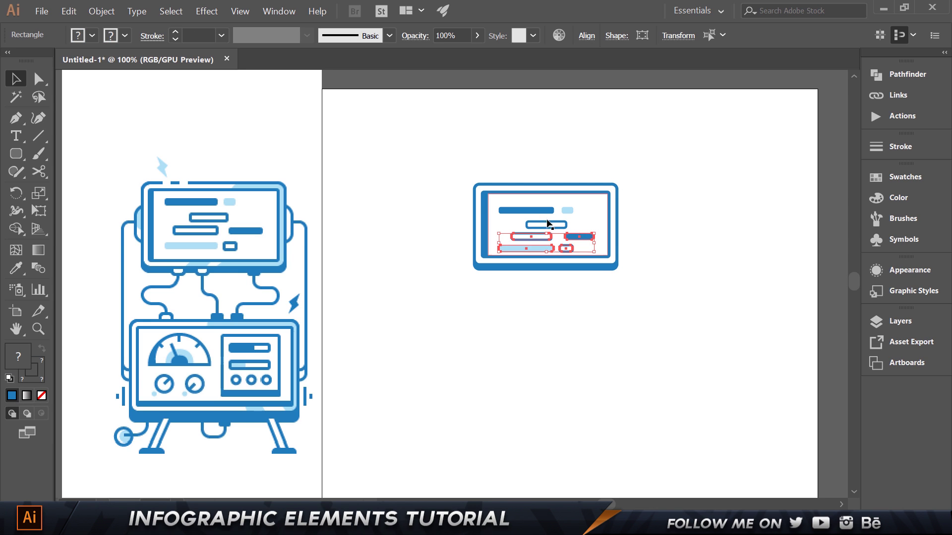
{"action": "left_click", "coordinate": [548, 224], "text": "shift"}
{"action": "left_click", "coordinate": [551, 210], "text": "shift"}
{"action": "left_click", "coordinate": [568, 211], "text": "shift"}
{"action": "key", "text": "Up"}
{"action": "key", "text": "Up"}
{"action": "key", "text": "Up"}
{"action": "key", "text": "Up"}
{"action": "key", "text": "Up"}
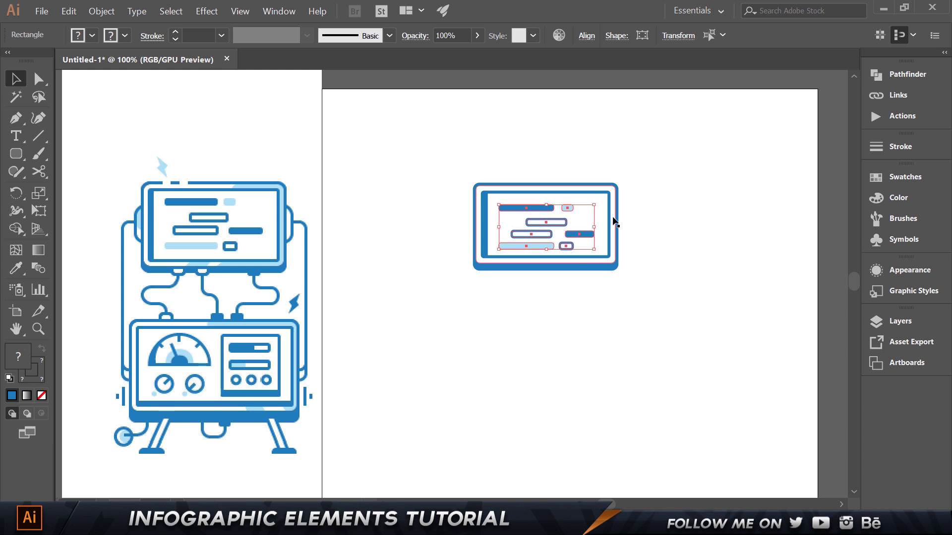
Step: Nudge the selected data bars slightly right and further up to center them within the screen
{"action": "key", "text": "Right"}
{"action": "key", "text": "Right"}
{"action": "key", "text": "Right"}
{"action": "key", "text": "Right"}
{"action": "key", "text": "Right"}
{"action": "key", "text": "Up"}
{"action": "key", "text": "Up"}
{"action": "key", "text": "Up"}
{"action": "key", "text": "Up"}
{"action": "key", "text": "Up"}
{"action": "key", "text": "Up"}
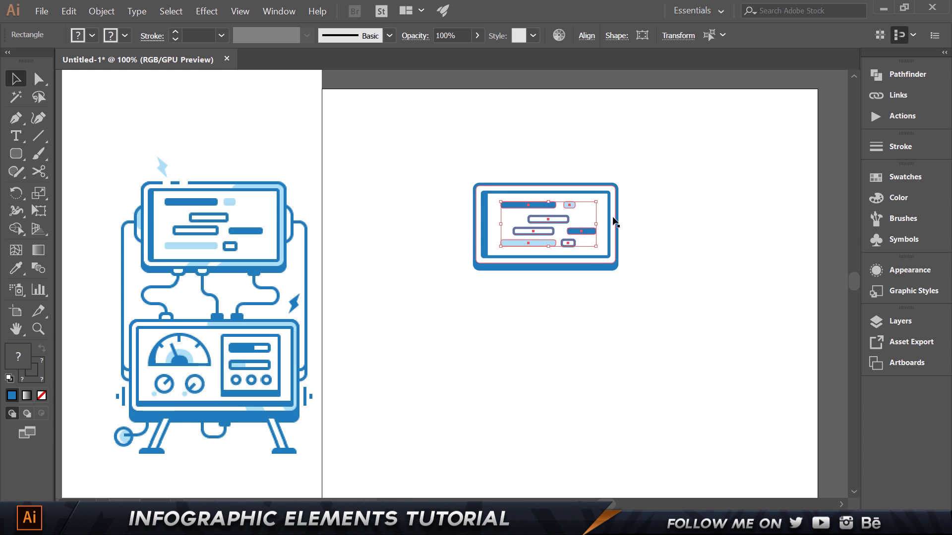
{"action": "left_click", "coordinate": [625, 232]}
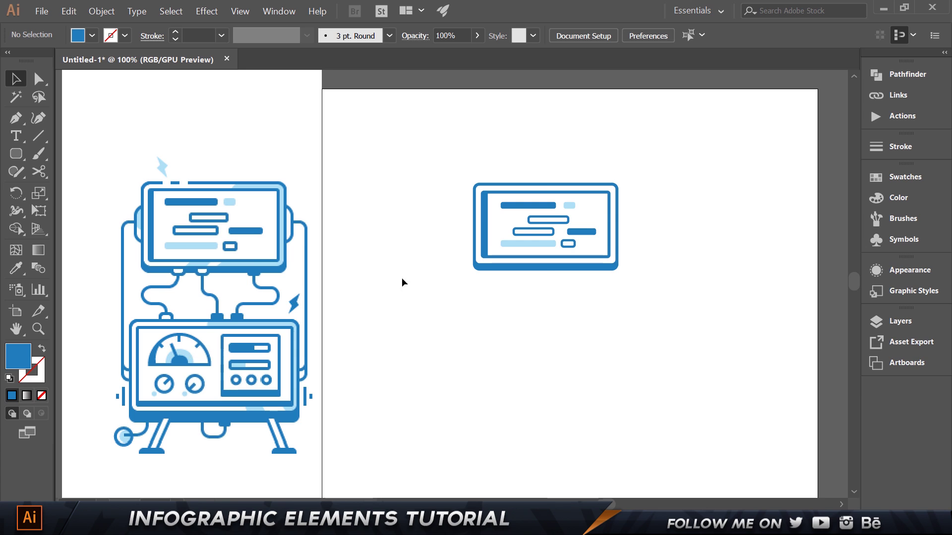
Step: Duplicate the complete monitor with its data bars straight down to start the lower machine
{"action": "key", "text": "ctrl+a"}
{"action": "left_click_drag", "start_coordinate": [715, 389], "coordinate": [393, 143]}
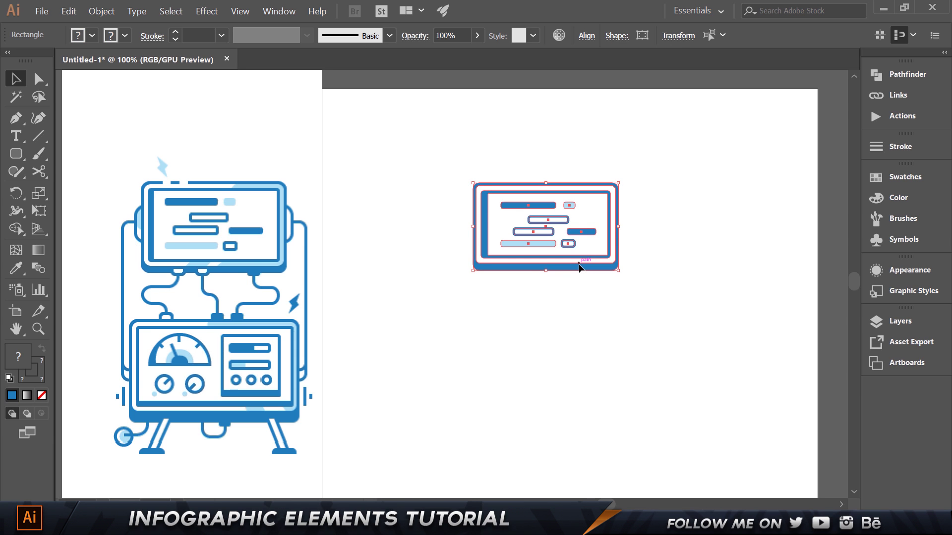
{"action": "left_click_drag", "start_coordinate": [579, 268], "coordinate": [608, 401]}
{"action": "left_click", "coordinate": [787, 415]}
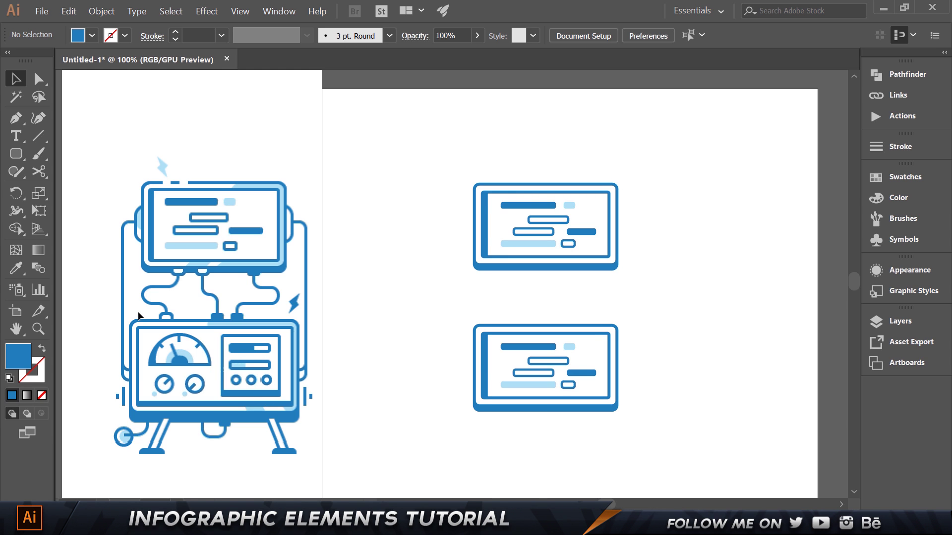
Step: Scale the lower monitor copy up slightly and proportionally from its center
{"action": "left_click_drag", "start_coordinate": [671, 454], "coordinate": [422, 318]}
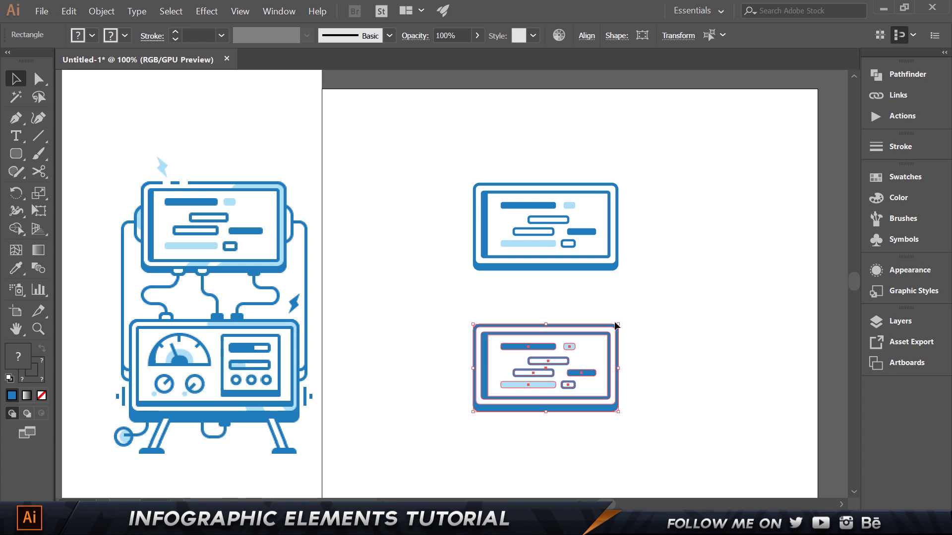
{"action": "left_click_drag", "start_coordinate": [624, 321], "coordinate": [629, 318]}
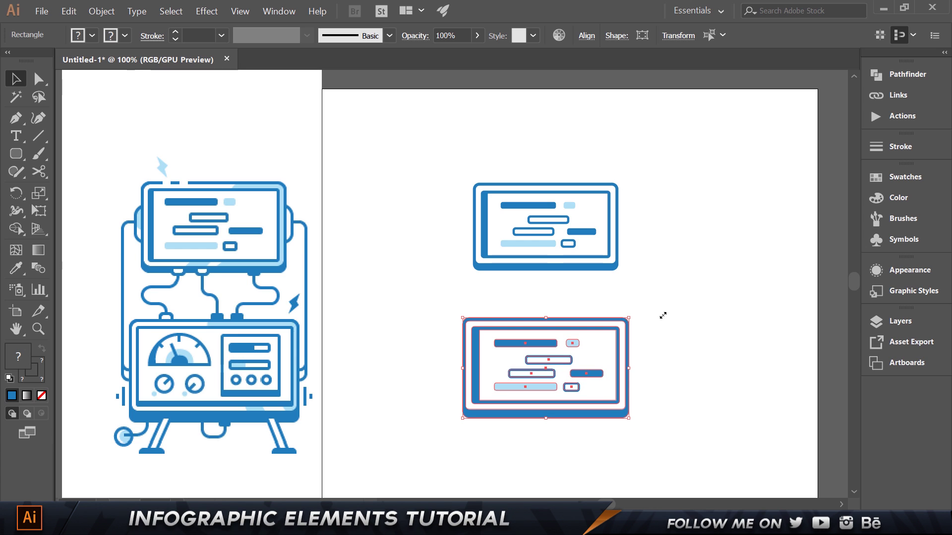
{"action": "left_click", "coordinate": [680, 341]}
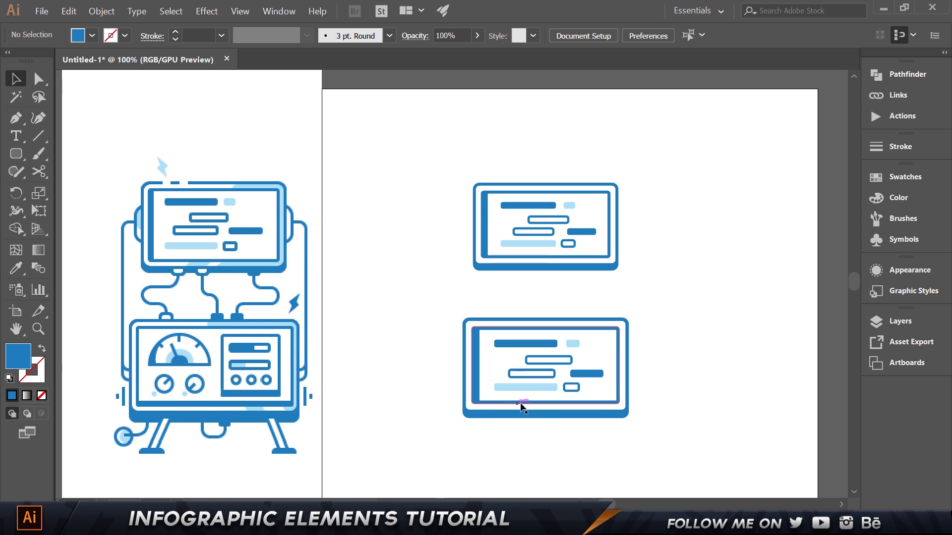
Step: Stretch the lower monitor's outer blue body slightly downward to thicken its base
{"action": "left_click", "coordinate": [546, 415]}
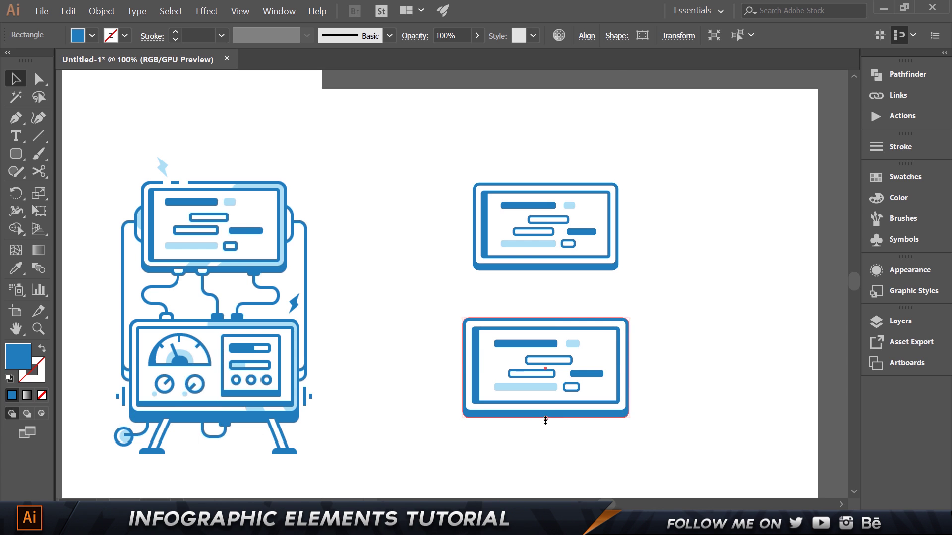
{"action": "left_click_drag", "start_coordinate": [546, 420], "coordinate": [545, 422]}
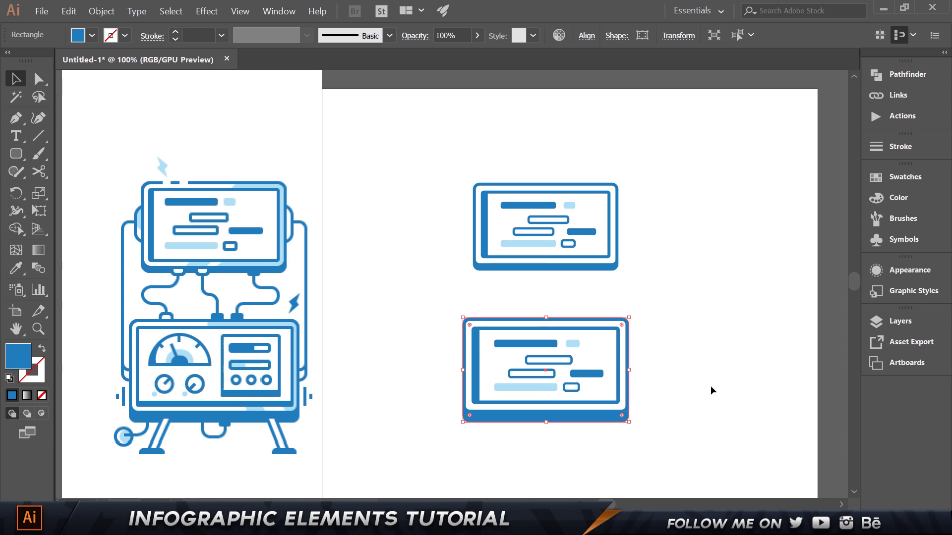
{"action": "left_click", "coordinate": [711, 386]}
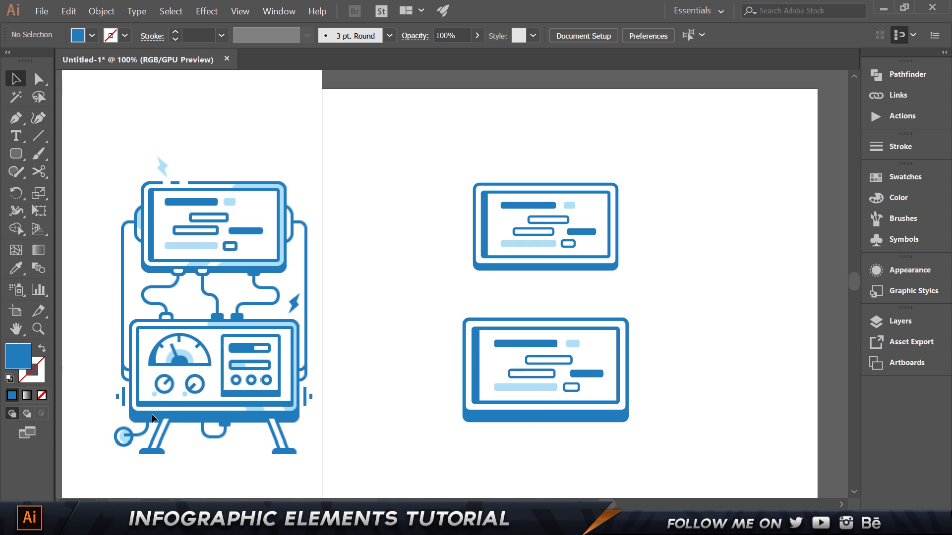
Step: Widen the lower monitor's white screen leftward to even out the side borders, and raise its bottom edge slightly to thicken the lower border
{"action": "left_click", "coordinate": [477, 366]}
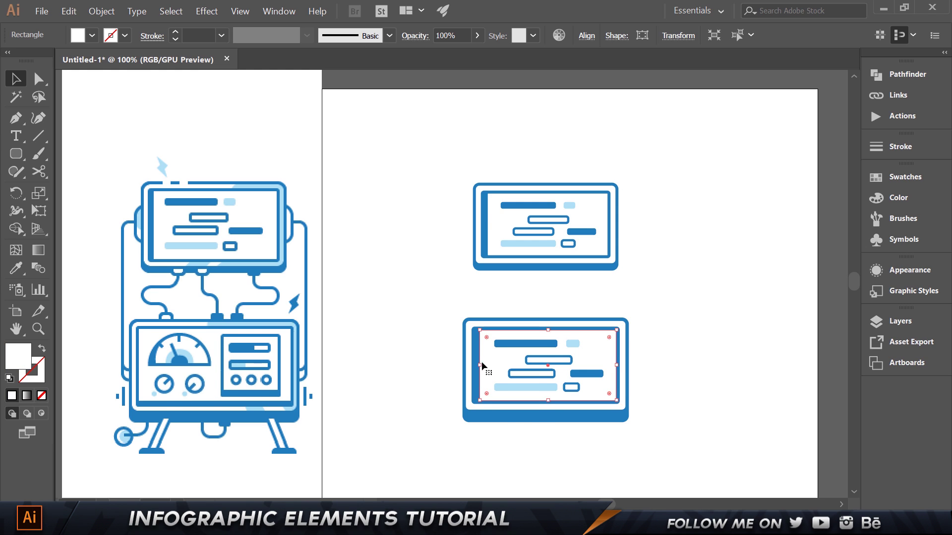
{"action": "left_click_drag", "start_coordinate": [473, 366], "coordinate": [474, 365]}
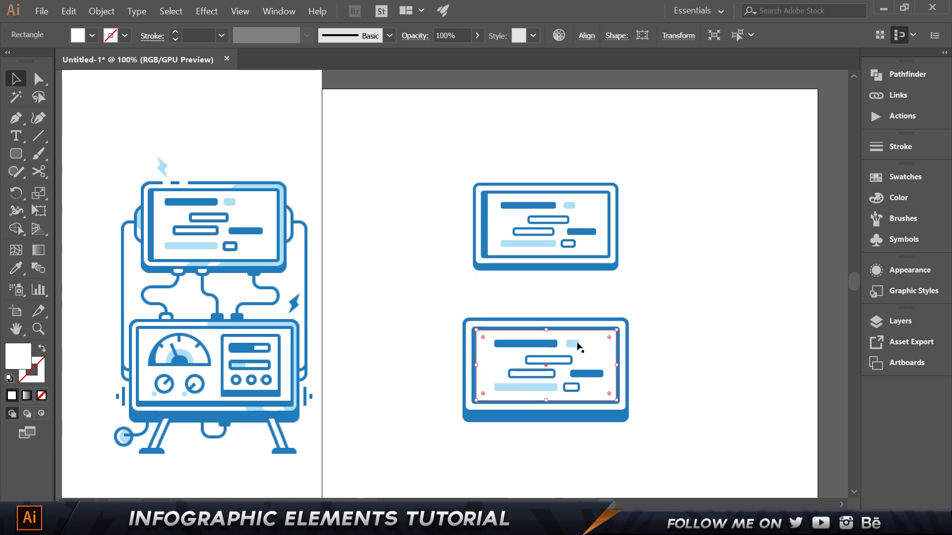
{"action": "left_click", "coordinate": [692, 341]}
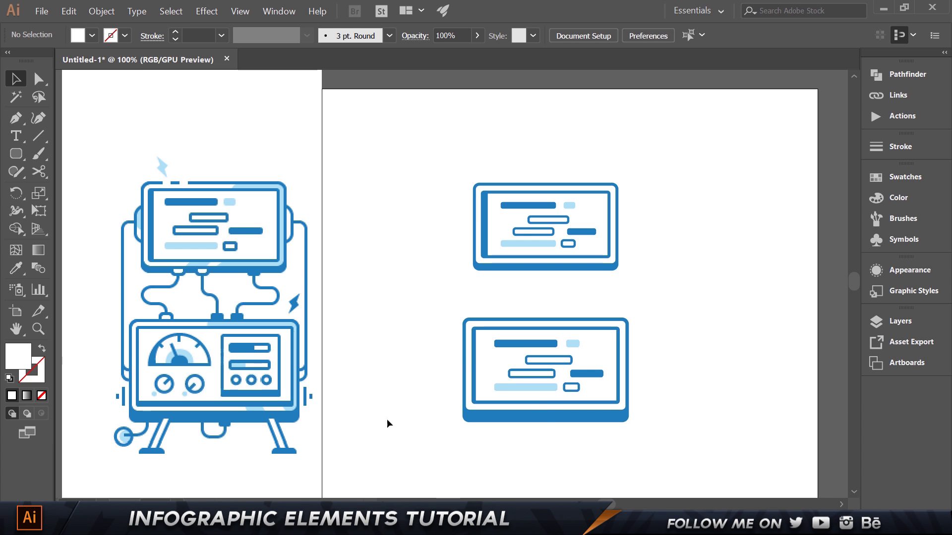
{"action": "left_click", "coordinate": [538, 402]}
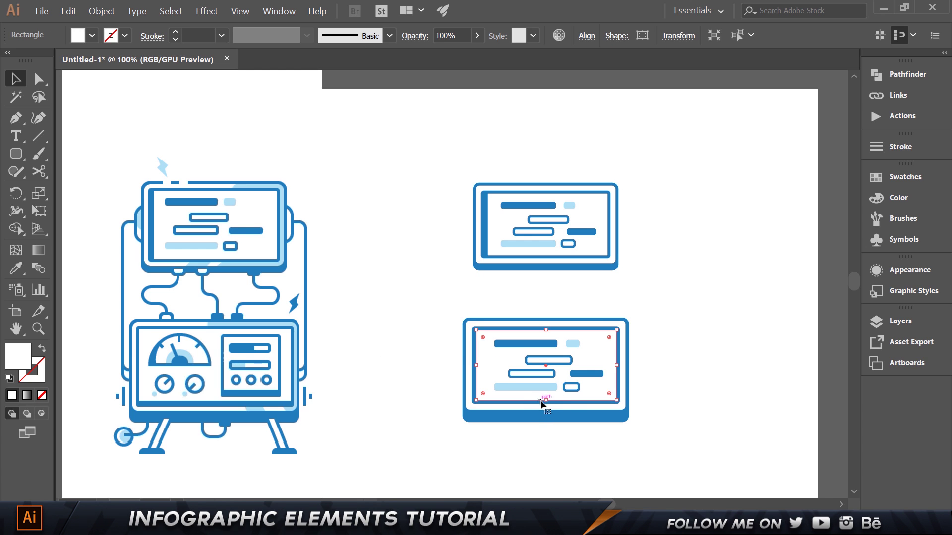
{"action": "left_click_drag", "start_coordinate": [546, 400], "coordinate": [547, 397]}
{"action": "left_click", "coordinate": [747, 456]}
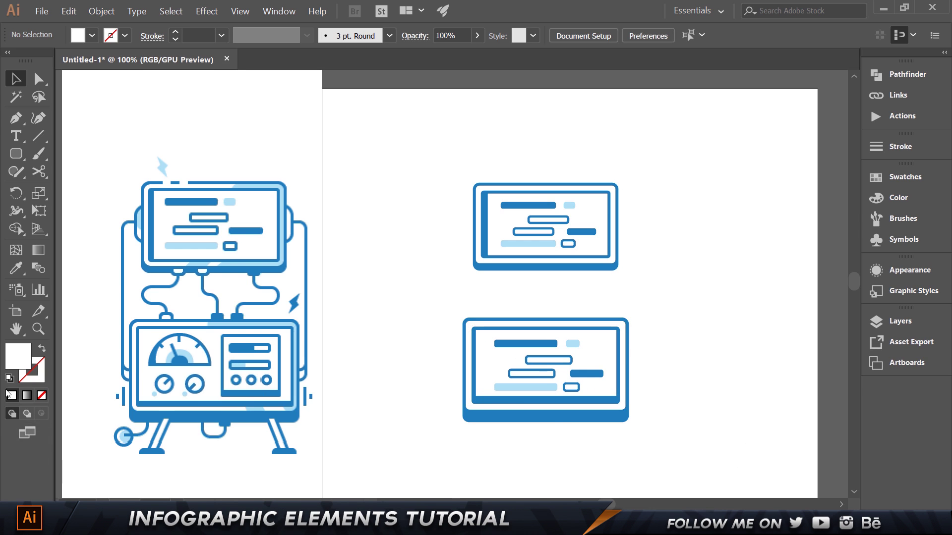
Step: Delete all seven data bars from the lower monitor's screen
{"action": "left_click", "coordinate": [536, 343]}
{"action": "key", "text": "Delete"}
{"action": "left_click", "coordinate": [568, 345]}
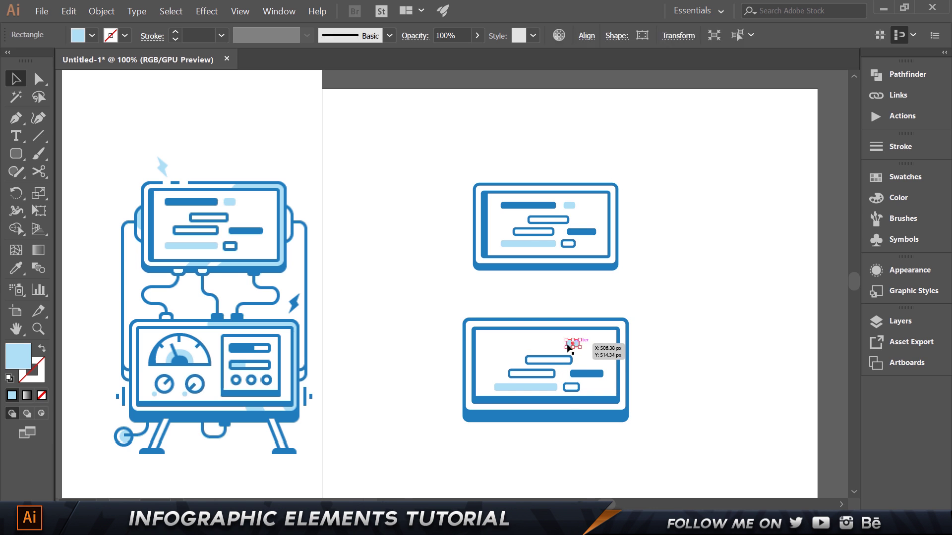
{"action": "key", "text": "Delete"}
{"action": "left_click", "coordinate": [548, 357]}
{"action": "key", "text": "Delete"}
{"action": "left_click", "coordinate": [547, 374]}
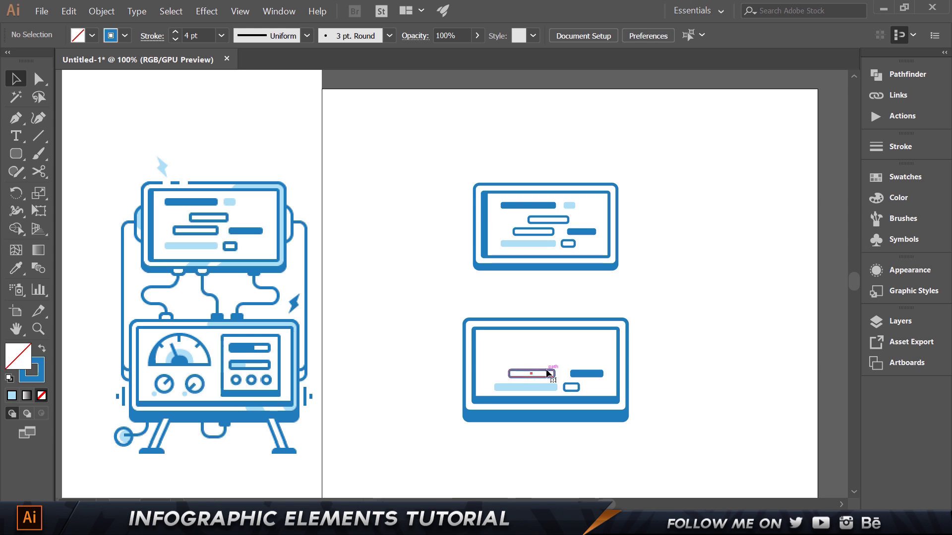
{"action": "key", "text": "Delete"}
{"action": "left_click", "coordinate": [586, 374]}
{"action": "key", "text": "Delete"}
{"action": "left_click", "coordinate": [572, 388]}
{"action": "key", "text": "Delete"}
{"action": "left_click", "coordinate": [527, 388]}
{"action": "key", "text": "Delete"}
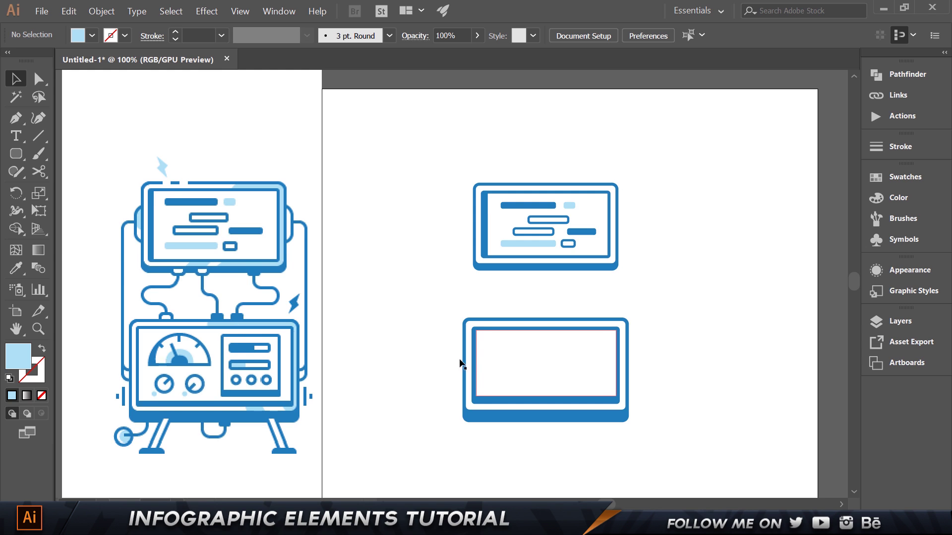
Step: Draw a sharp-cornered light-blue square inside the right half of the lower screen and scale it down slightly from its center
{"action": "left_click_drag", "start_coordinate": [16, 154], "coordinate": [51, 154]}
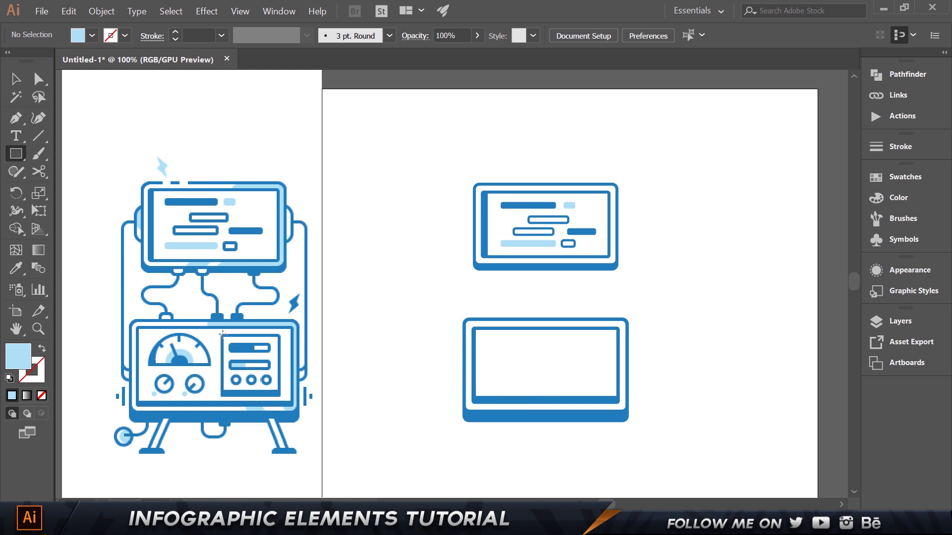
{"action": "left_click_drag", "start_coordinate": [222, 336], "coordinate": [587, 374]}
{"action": "key", "text": "v"}
{"action": "left_click", "coordinate": [661, 394]}
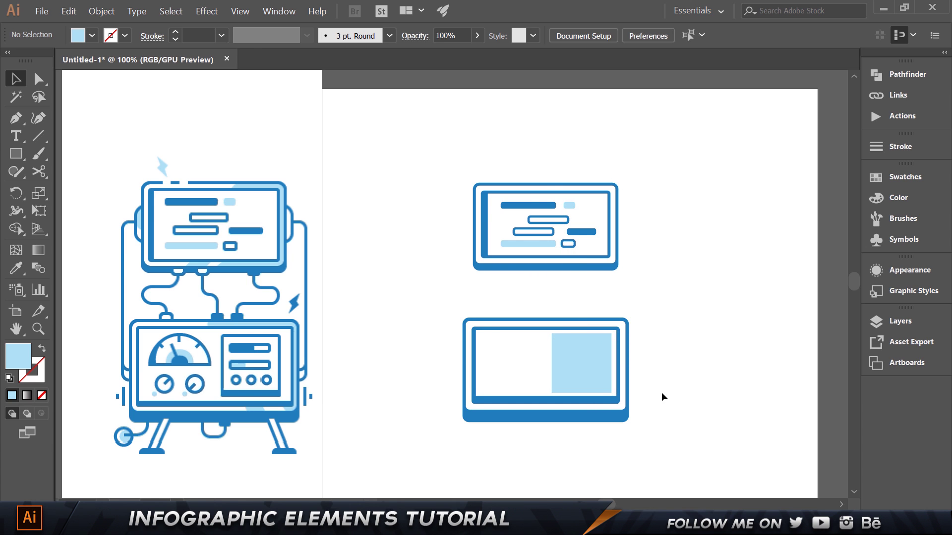
{"action": "scroll", "coordinate": [587, 367], "scroll_direction": "up", "scroll_amount": 1}
{"action": "left_click", "coordinate": [615, 341]}
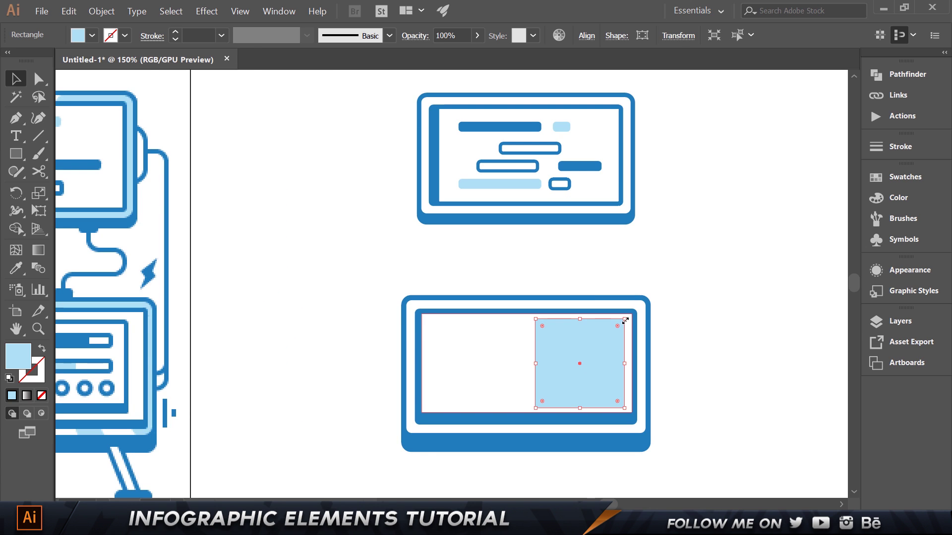
{"action": "left_click_drag", "start_coordinate": [624, 320], "coordinate": [621, 323]}
{"action": "left_click", "coordinate": [683, 283]}
Step: Recolor the new square with the dark blue sampled from the reference machine's control panel
{"action": "left_click_drag", "start_coordinate": [249, 327], "coordinate": [302, 308]}
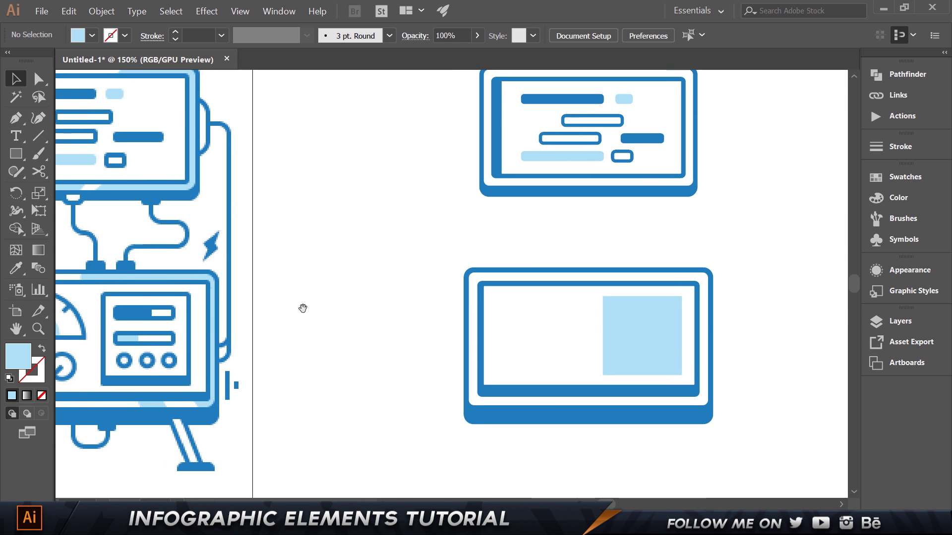
{"action": "left_click", "coordinate": [629, 323]}
{"action": "key", "text": "i"}
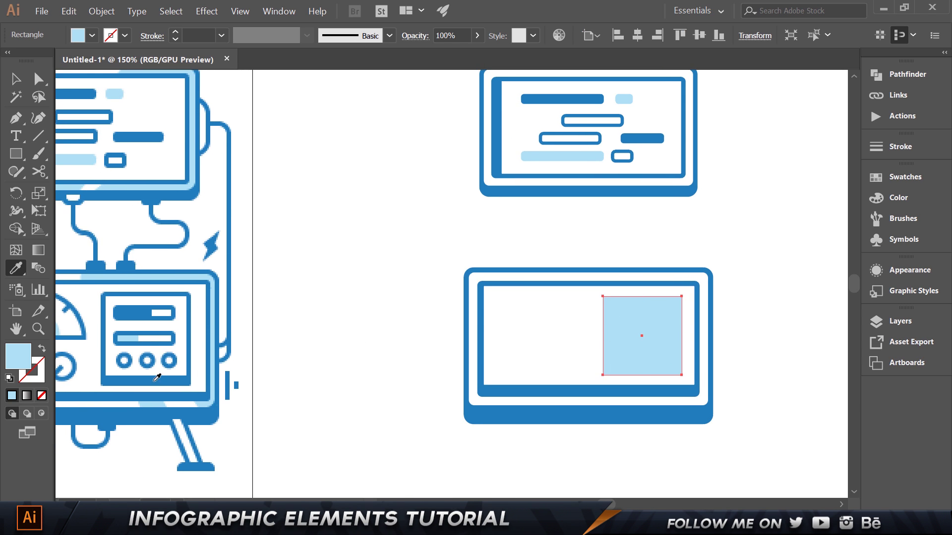
{"action": "left_click", "coordinate": [157, 378]}
{"action": "key", "text": "v"}
{"action": "left_click", "coordinate": [316, 299]}
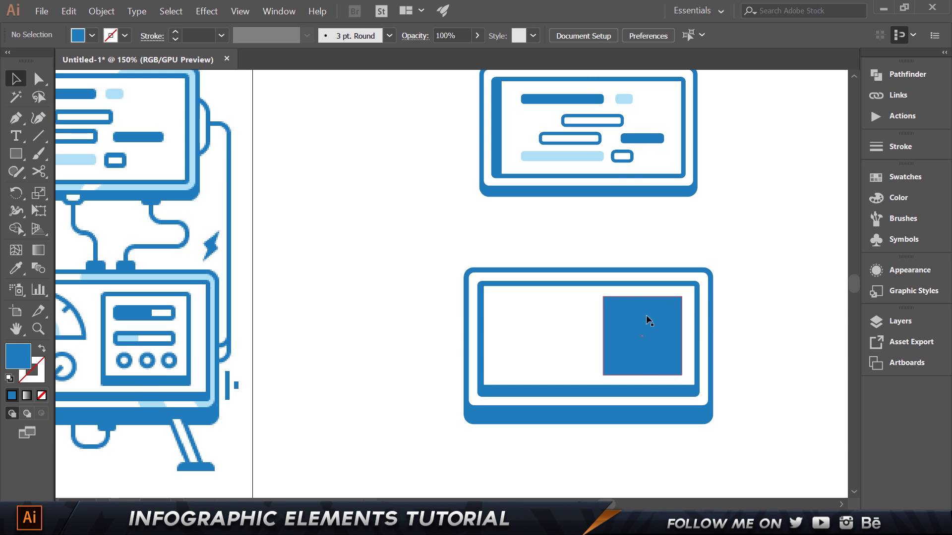
Step: Round the corners of the dark-blue square slightly
{"action": "left_click", "coordinate": [660, 316]}
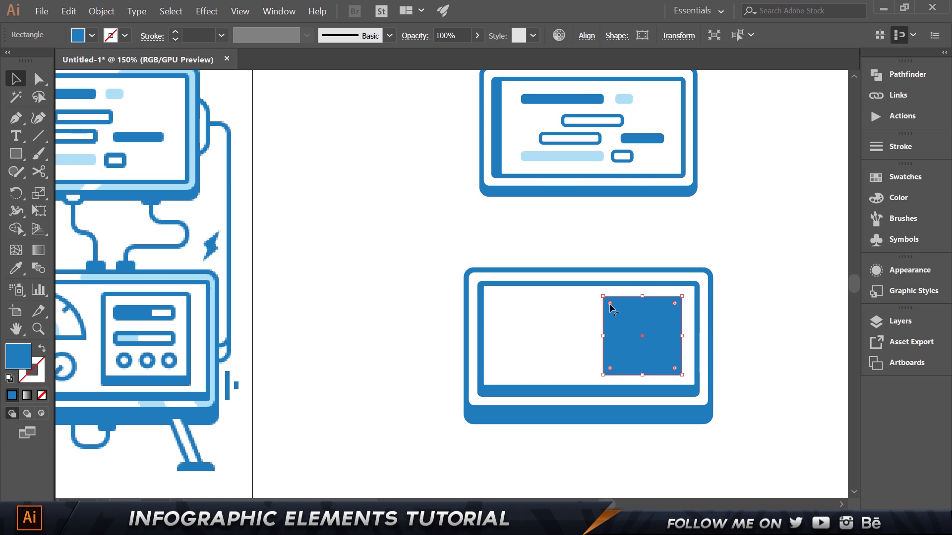
{"action": "left_click_drag", "start_coordinate": [609, 303], "coordinate": [611, 305]}
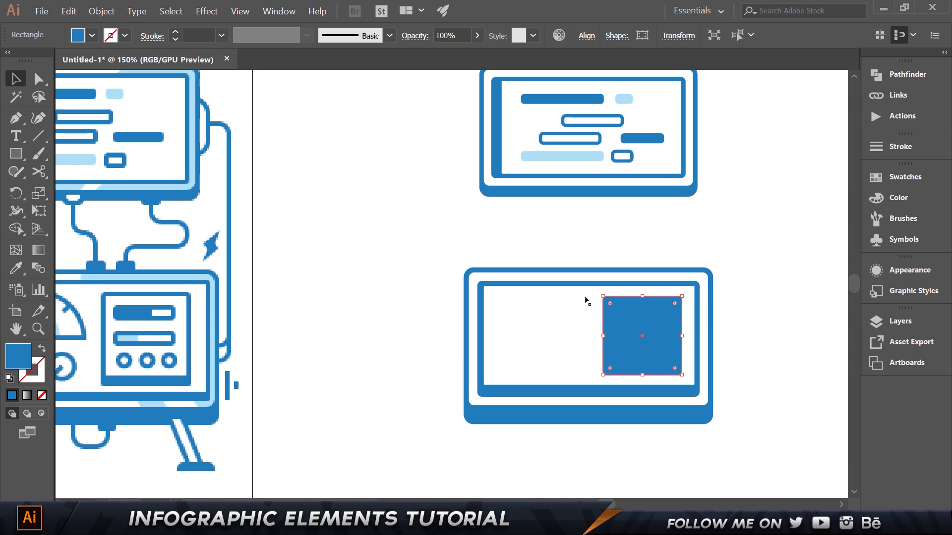
{"action": "left_click", "coordinate": [425, 250]}
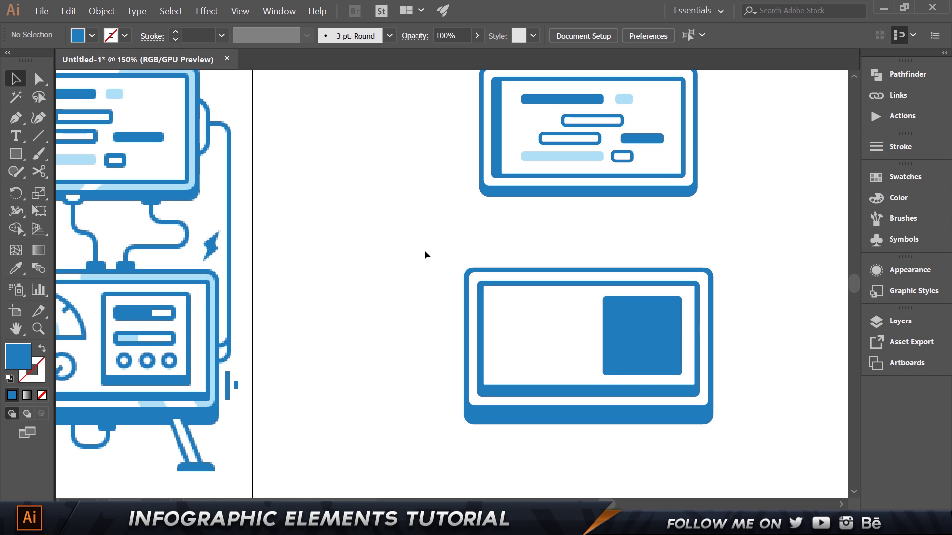
Step: Create an inner copy of the dark-blue square with Offset Path at -6 px, using miter joins and a miter limit of 4
{"action": "left_click", "coordinate": [648, 322]}
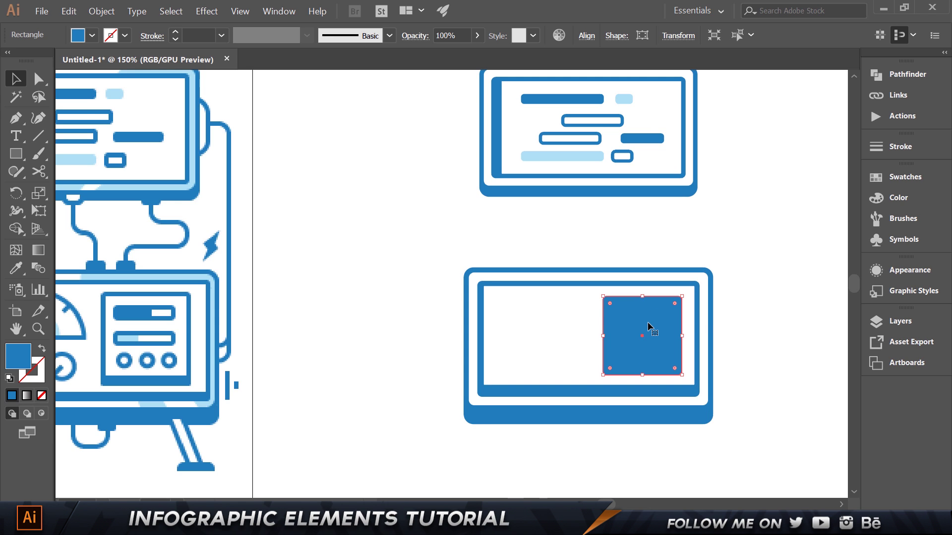
{"action": "left_click", "coordinate": [103, 12]}
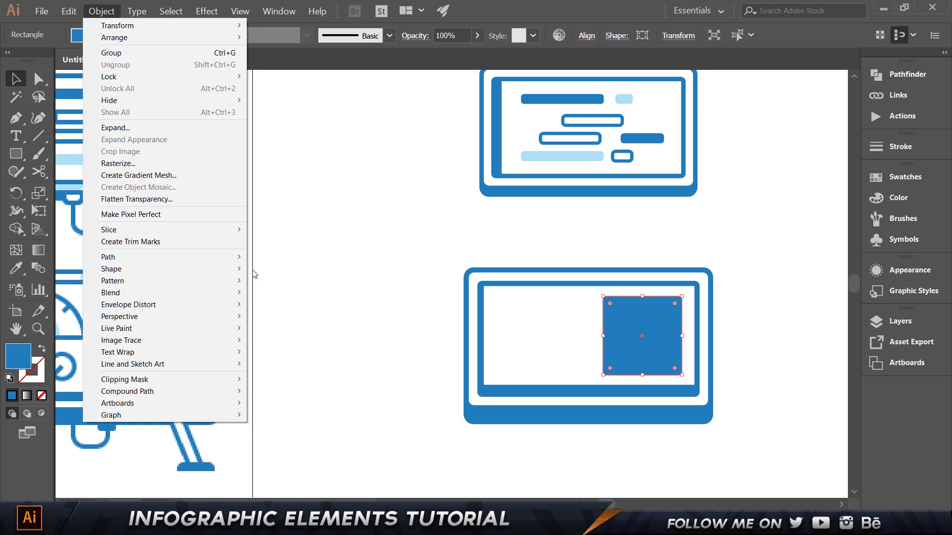
{"action": "mouse_move", "coordinate": [149, 257]}
{"action": "left_click", "coordinate": [277, 296]}
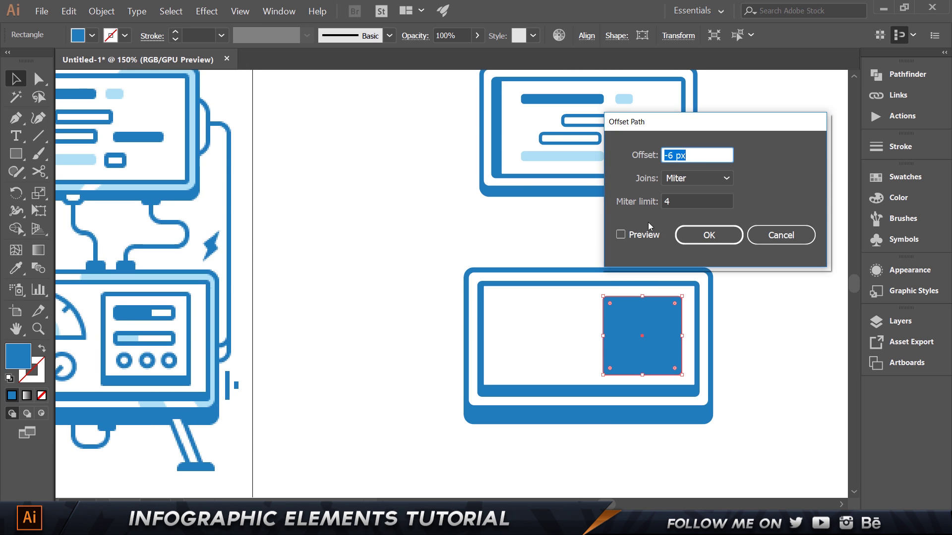
{"action": "left_click", "coordinate": [632, 236]}
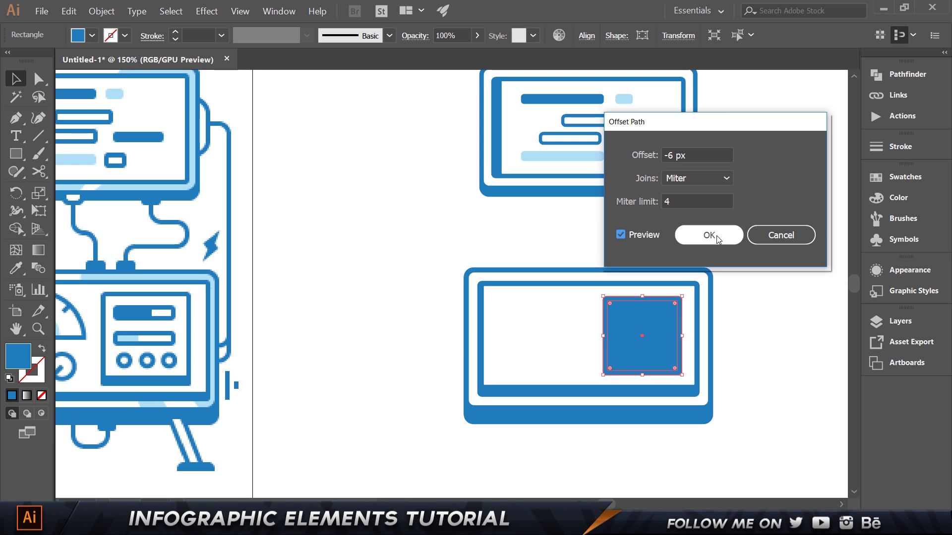
{"action": "left_click", "coordinate": [694, 236]}
Step: Fill the inner offset square with the white sampled from the lower screen
{"action": "key", "text": "i"}
{"action": "left_click", "coordinate": [553, 314]}
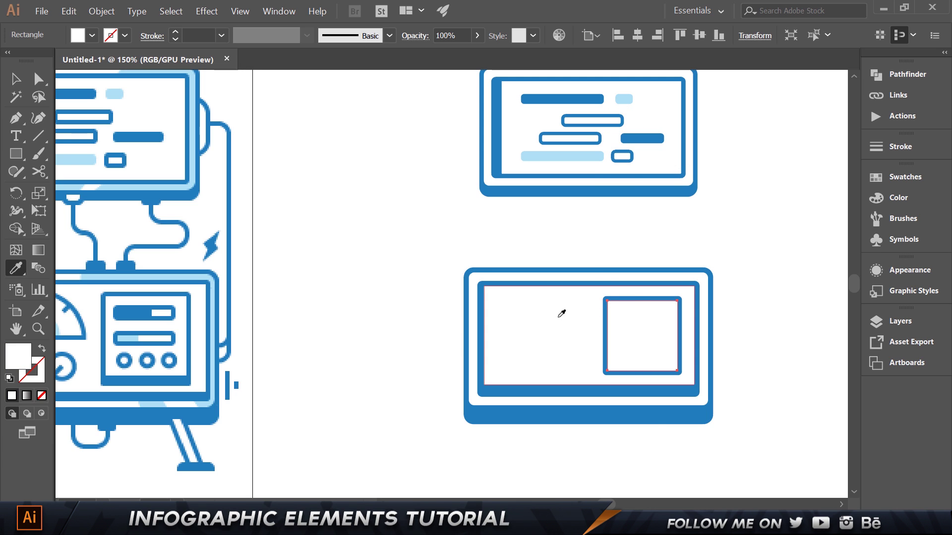
{"action": "key", "text": "v"}
{"action": "left_click", "coordinate": [749, 293]}
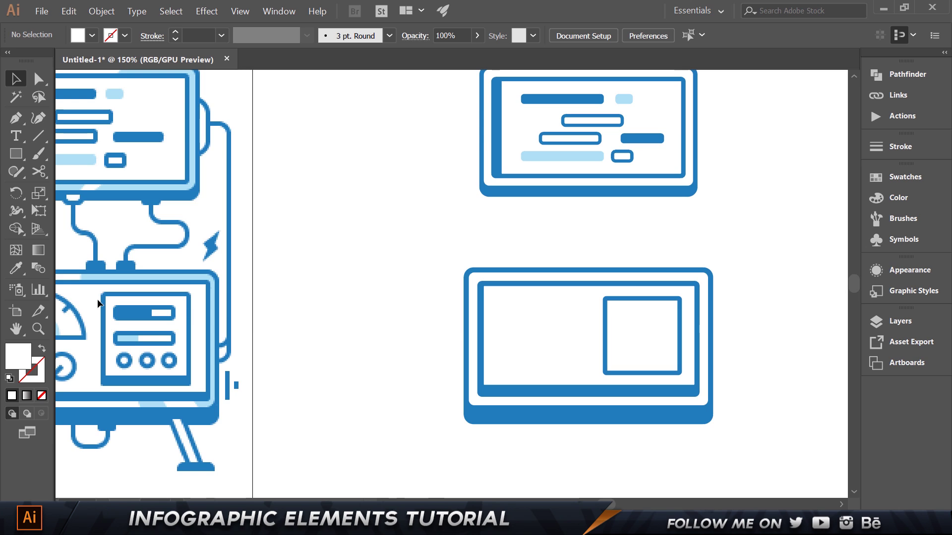
Step: Raise the bottom edge of the panel's inner white square slightly to thicken the panel's lower border
{"action": "left_click", "coordinate": [636, 340]}
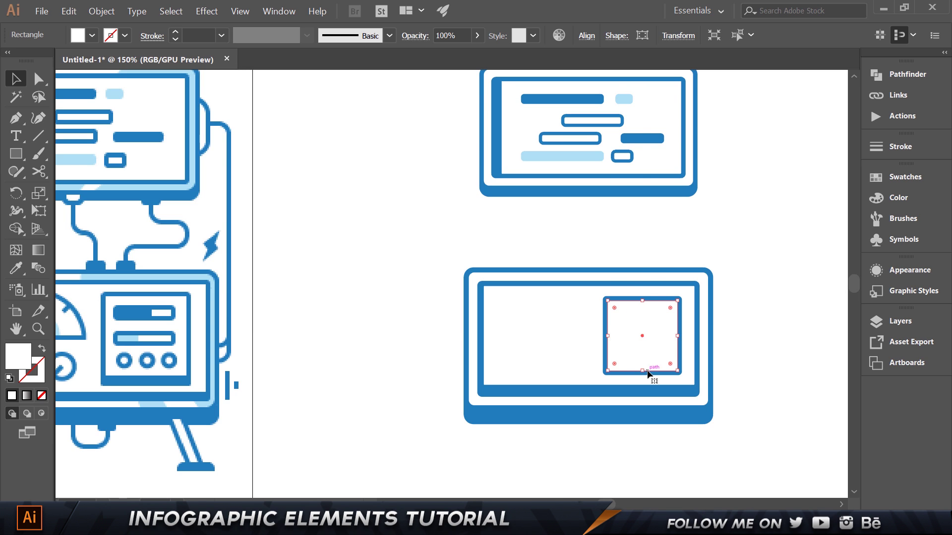
{"action": "left_click_drag", "start_coordinate": [644, 372], "coordinate": [644, 367]}
{"action": "left_click", "coordinate": [410, 345]}
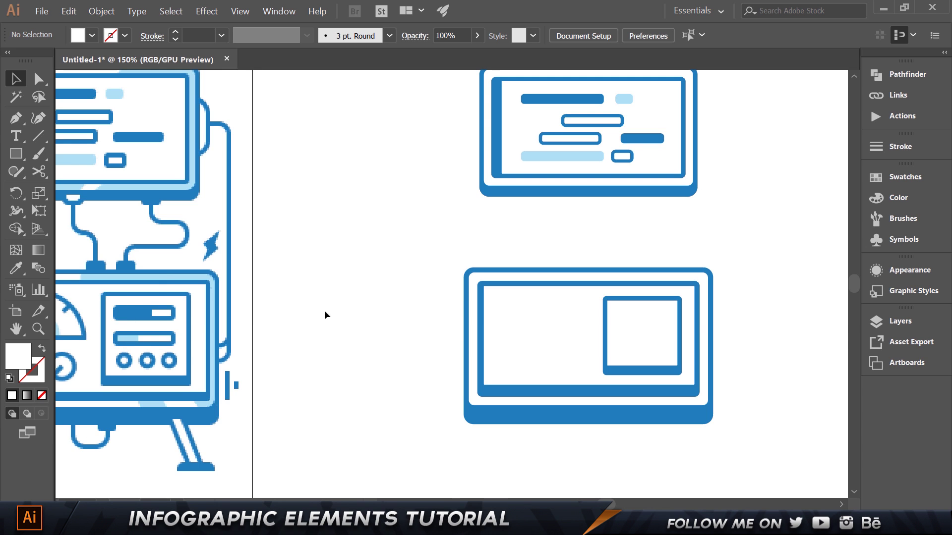
Step: Place a slightly thicker copy of the upper screen's top dark-blue bar across the square panel and bring it to the front
{"action": "left_click", "coordinate": [565, 99]}
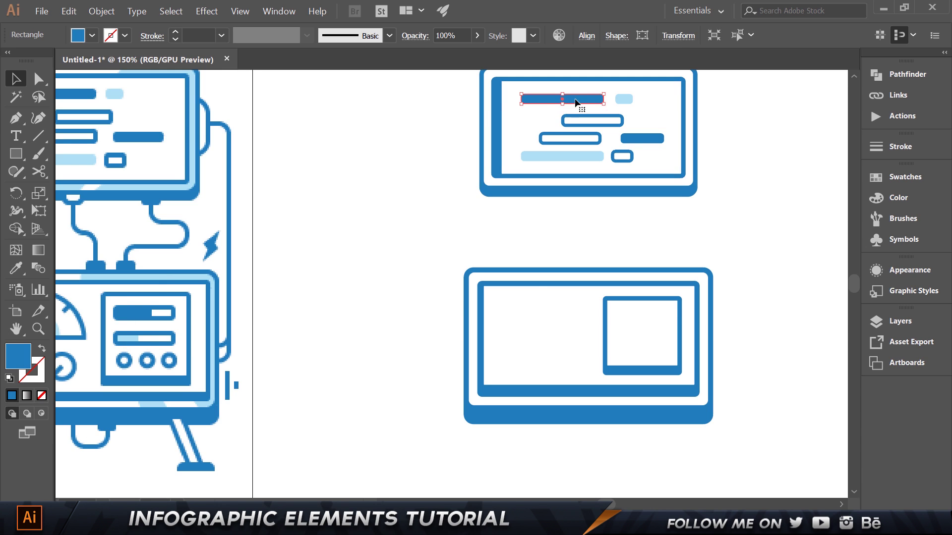
{"action": "left_click_drag", "start_coordinate": [573, 103], "coordinate": [640, 324]}
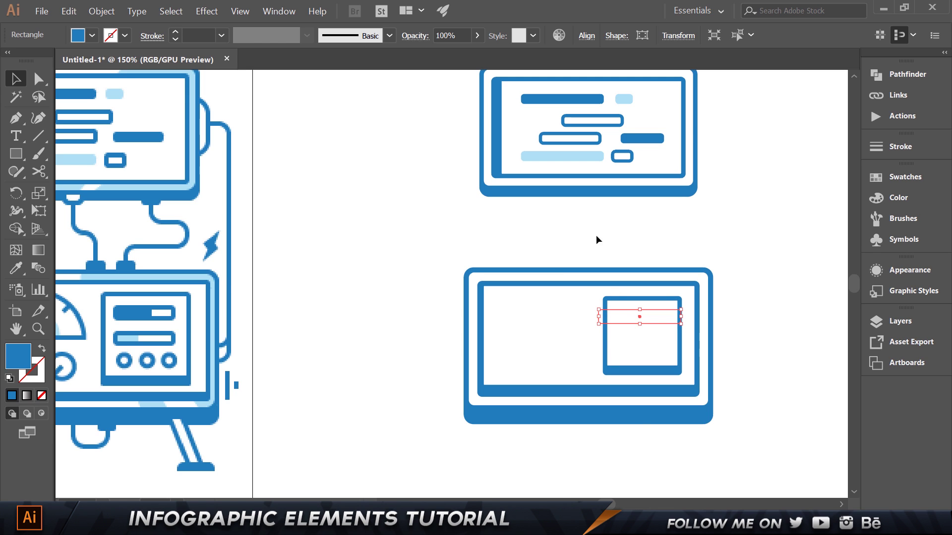
{"action": "right_click", "coordinate": [613, 310]}
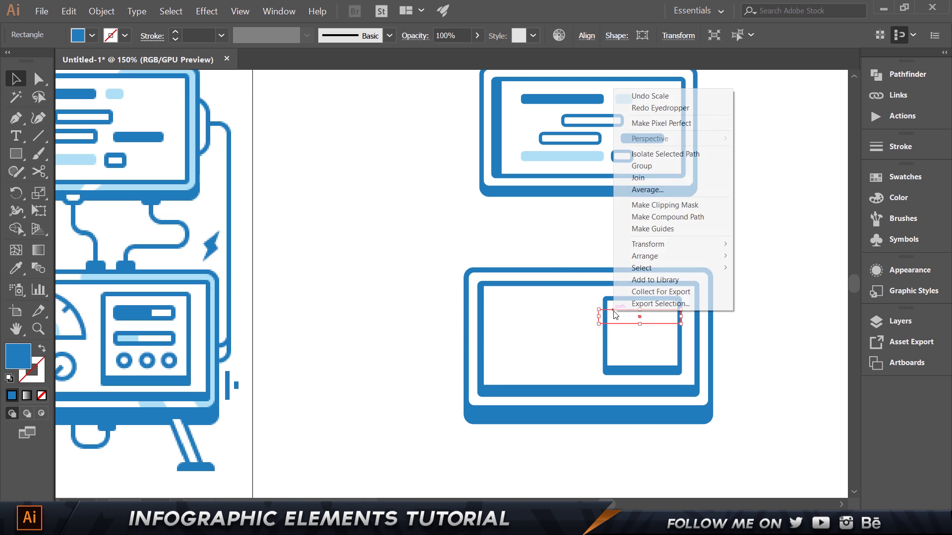
{"action": "mouse_move", "coordinate": [664, 258]}
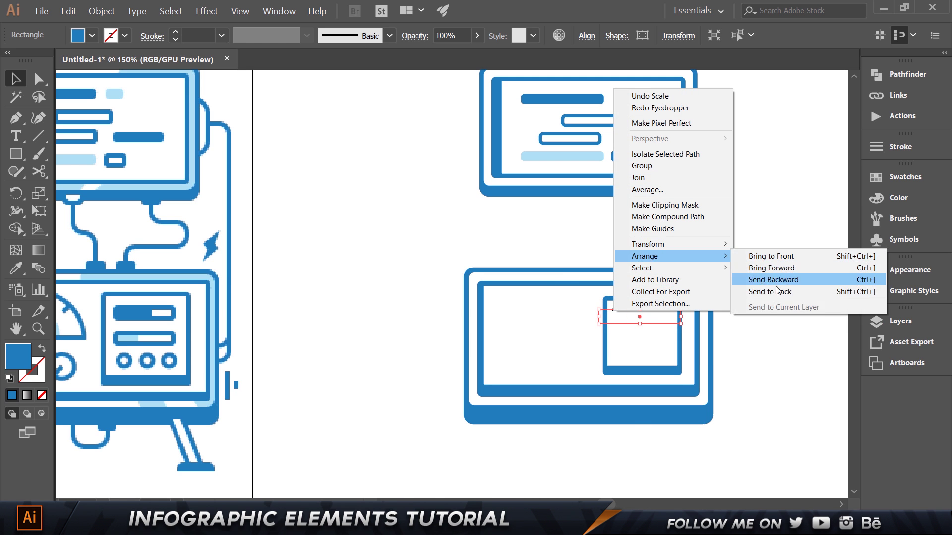
{"action": "left_click", "coordinate": [776, 256]}
{"action": "left_click", "coordinate": [774, 259]}
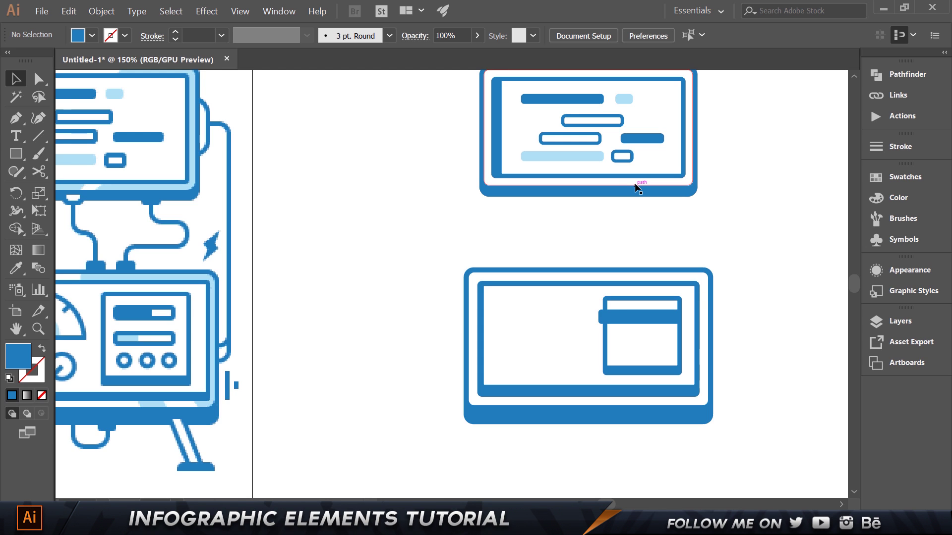
{"action": "left_click", "coordinate": [900, 327]}
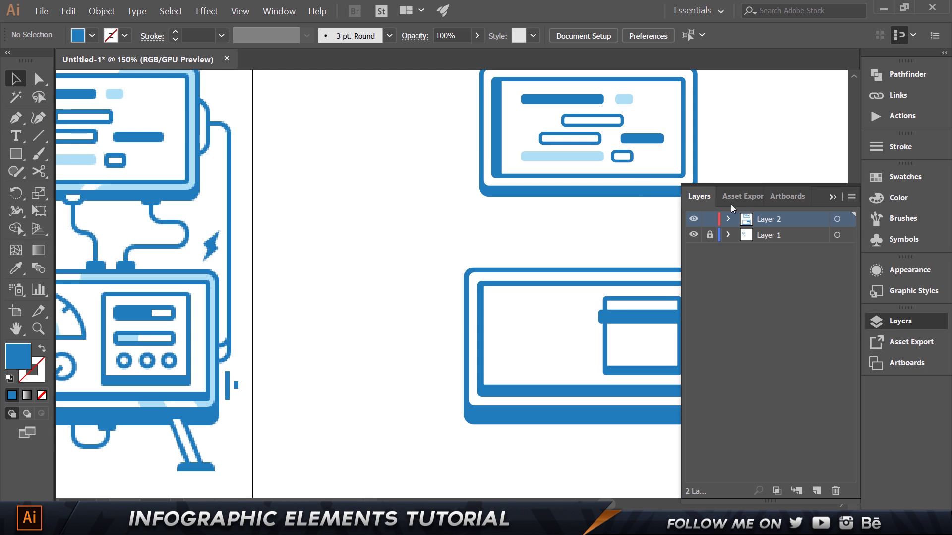
{"action": "left_click", "coordinate": [817, 222]}
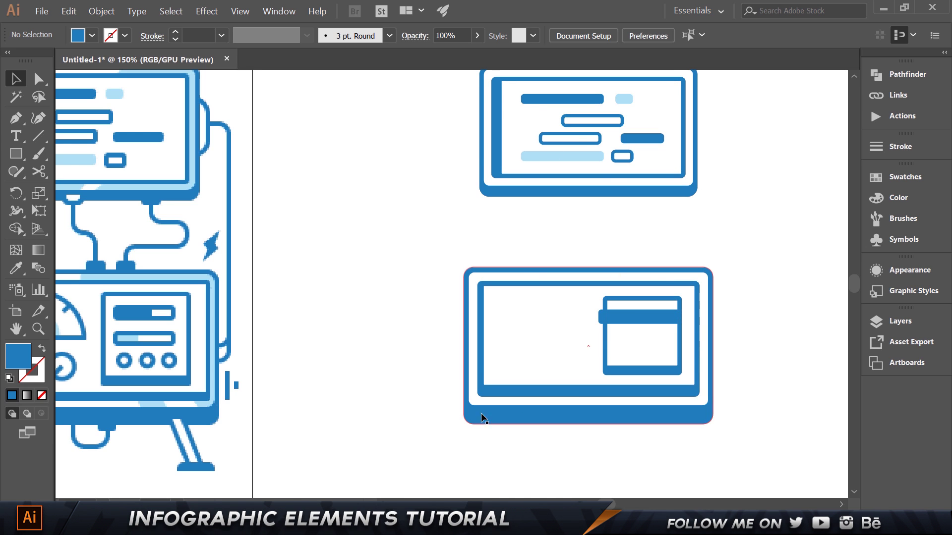
Step: Shorten the dark-blue bar evenly from both ends so it fits inside the square panel's white area
{"action": "left_click", "coordinate": [652, 317]}
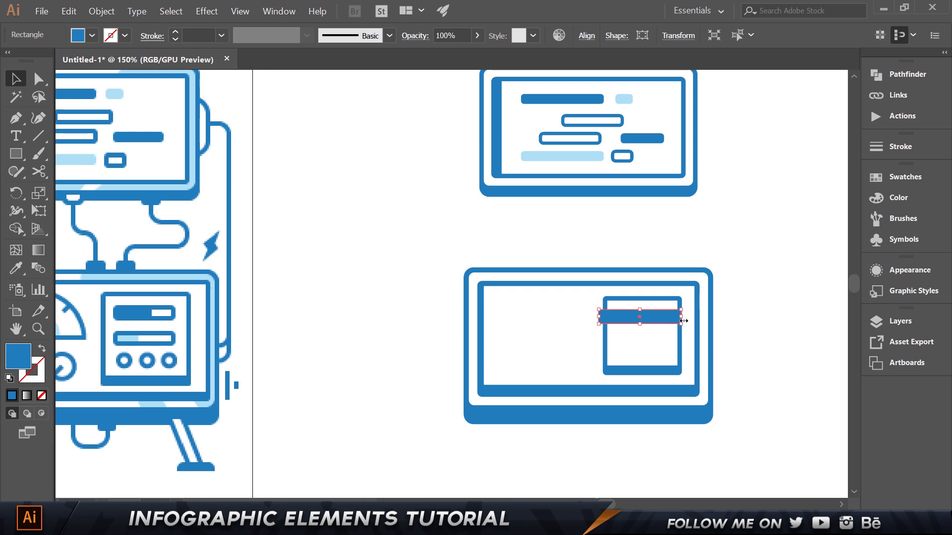
{"action": "left_click_drag", "start_coordinate": [681, 317], "coordinate": [664, 316]}
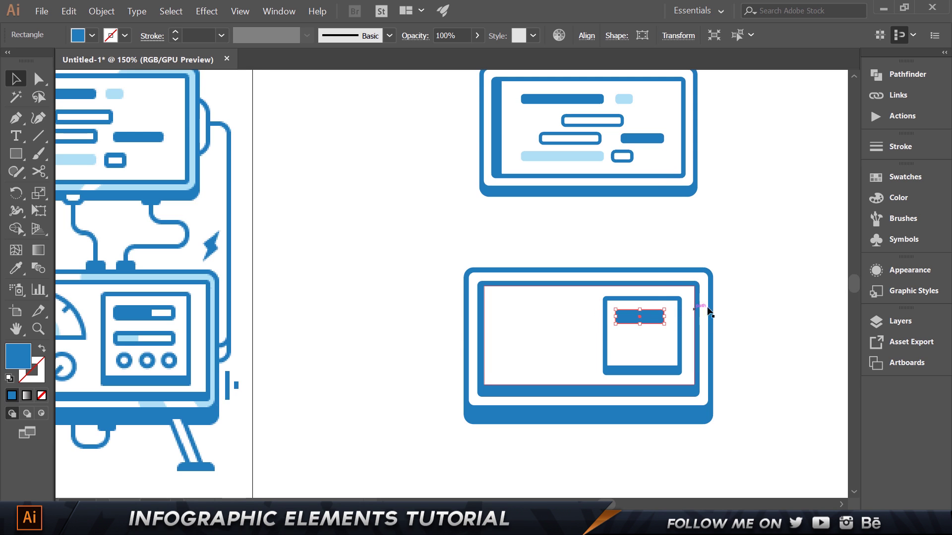
{"action": "left_click", "coordinate": [804, 347]}
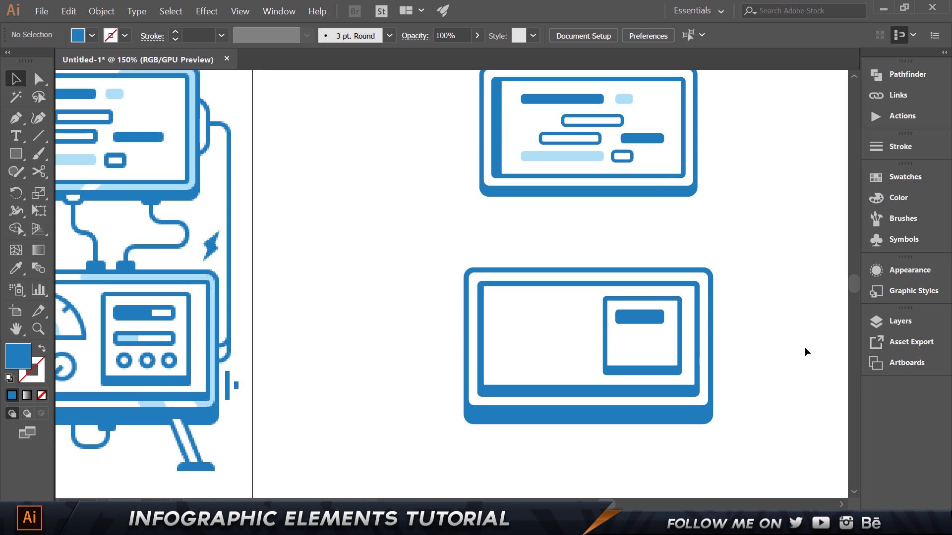
Step: Enlarge the square panel's dark-blue frame and inner white square together slightly around their shared center
{"action": "left_click", "coordinate": [639, 319]}
{"action": "left_click", "coordinate": [787, 328]}
{"action": "left_click", "coordinate": [671, 318]}
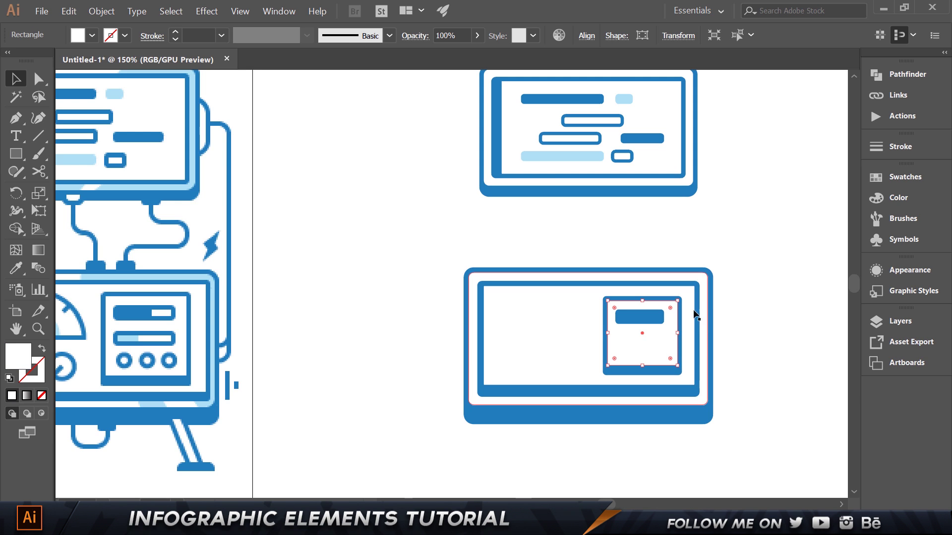
{"action": "left_click", "coordinate": [655, 369]}
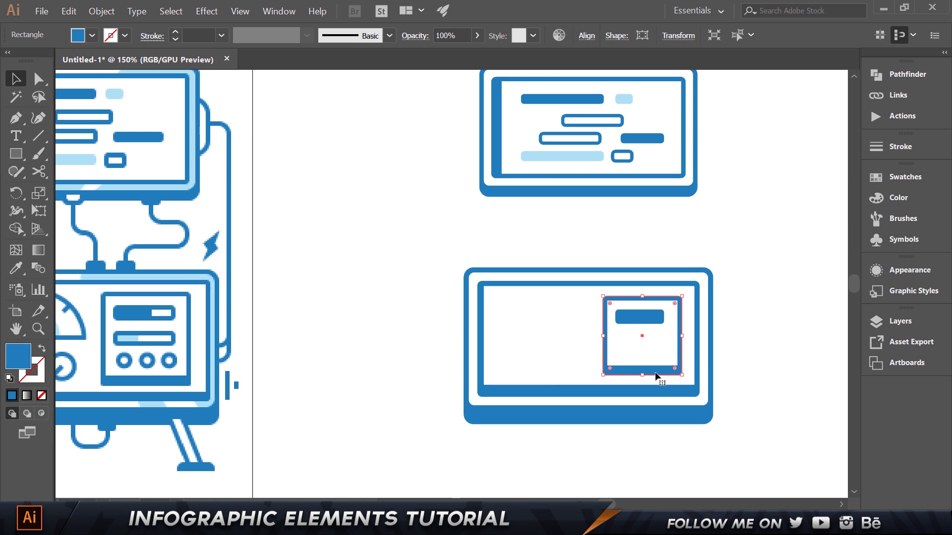
{"action": "left_click", "coordinate": [647, 347], "text": "shift"}
{"action": "left_click", "coordinate": [683, 315], "text": "shift"}
{"action": "left_click_drag", "start_coordinate": [682, 296], "coordinate": [686, 294]}
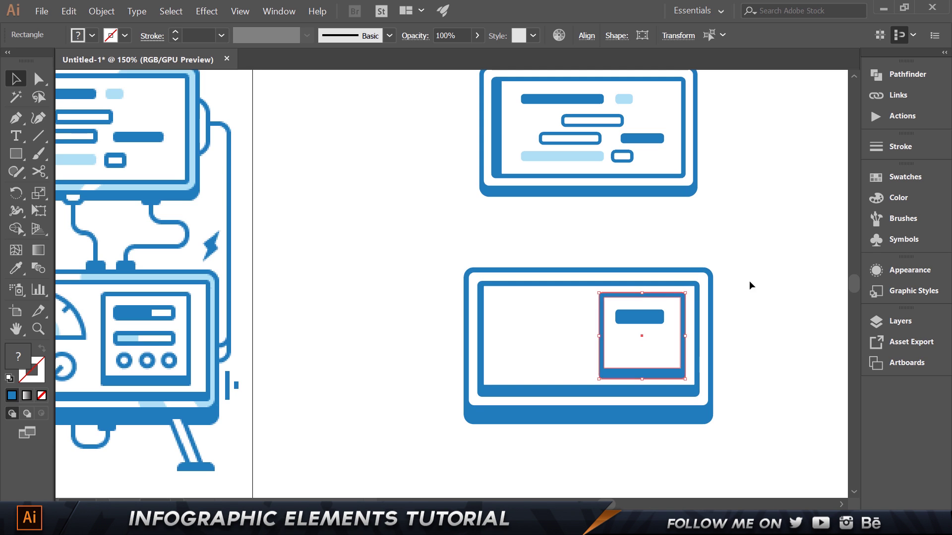
{"action": "left_click", "coordinate": [748, 280]}
Step: Nudge the panel's dark-blue bar slightly left and extend its right end to leave equal side margins
{"action": "left_click", "coordinate": [640, 318]}
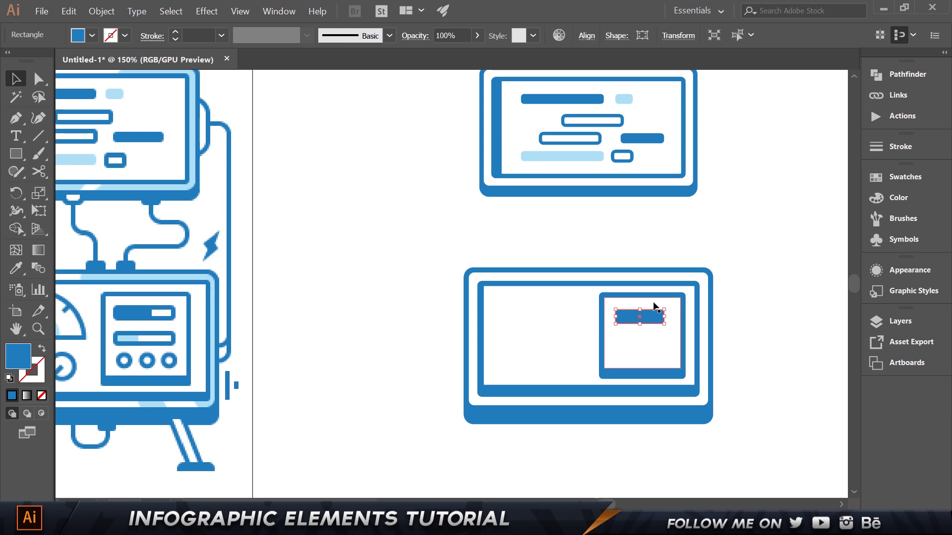
{"action": "key", "text": "Left"}
{"action": "key", "text": "Left"}
{"action": "key", "text": "Left"}
{"action": "key", "text": "Left"}
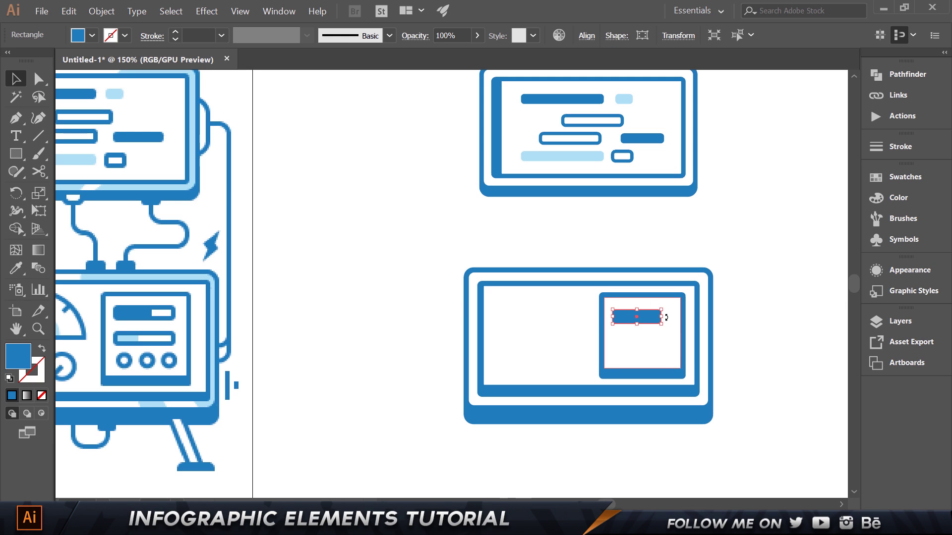
{"action": "left_click_drag", "start_coordinate": [663, 315], "coordinate": [673, 315]}
{"action": "left_click", "coordinate": [735, 298]}
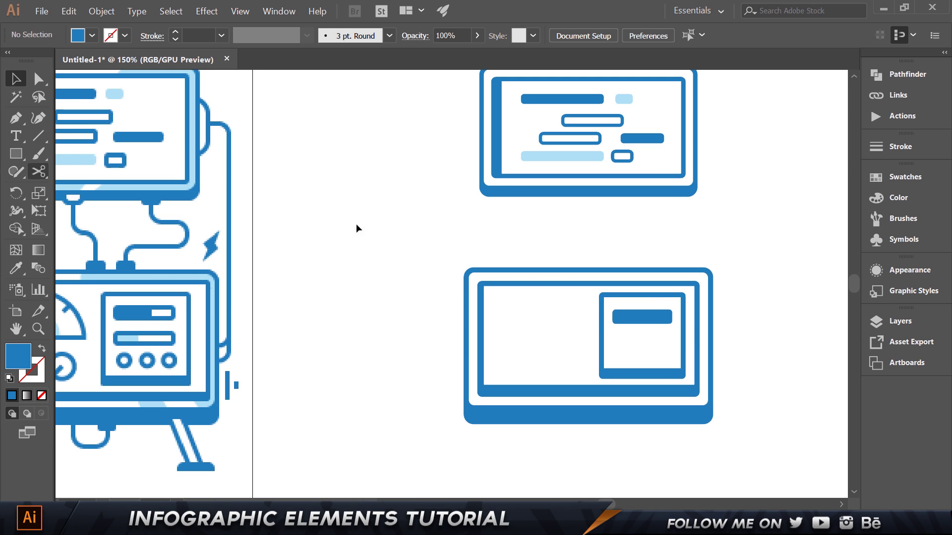
Step: Place a copy of the dark-blue bar directly in front and fill it with the panel's white
{"action": "left_click", "coordinate": [668, 320]}
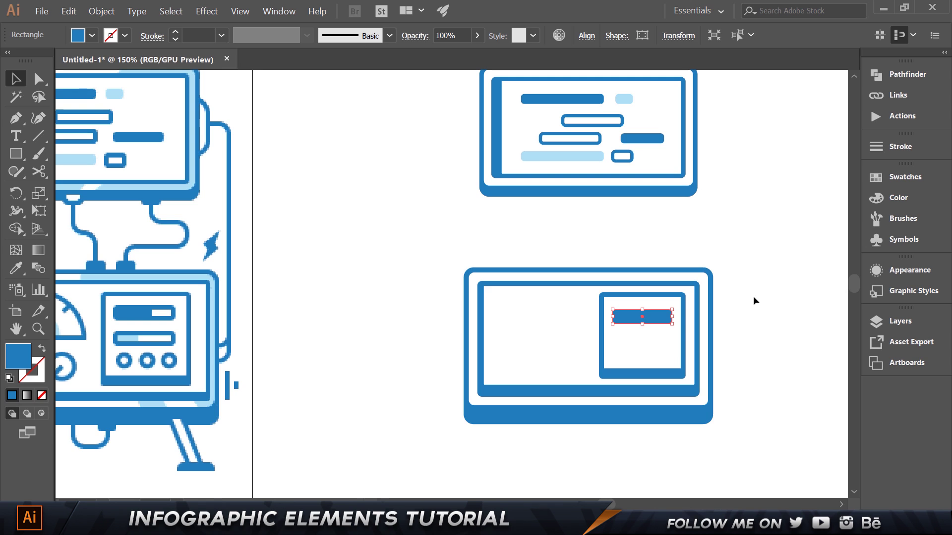
{"action": "key", "text": "i"}
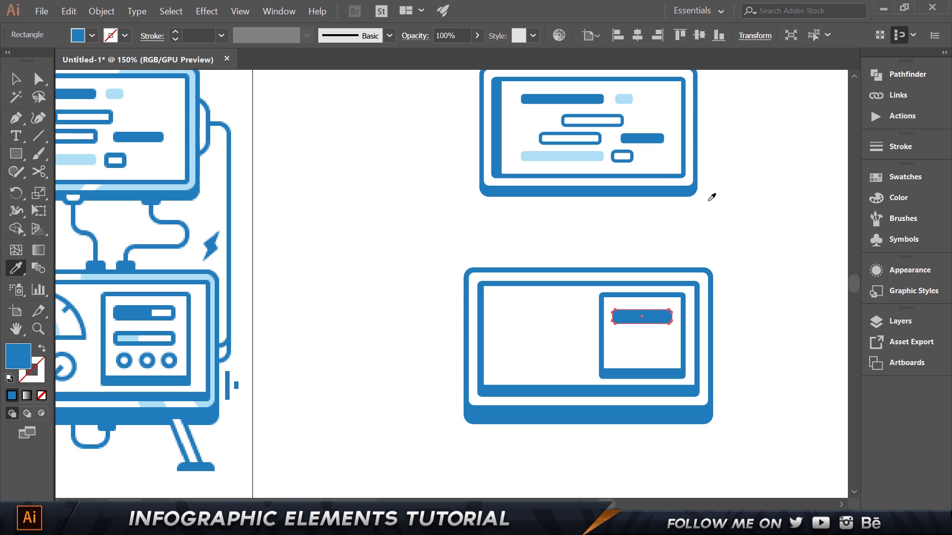
{"action": "left_click", "coordinate": [634, 338]}
{"action": "key", "text": "v"}
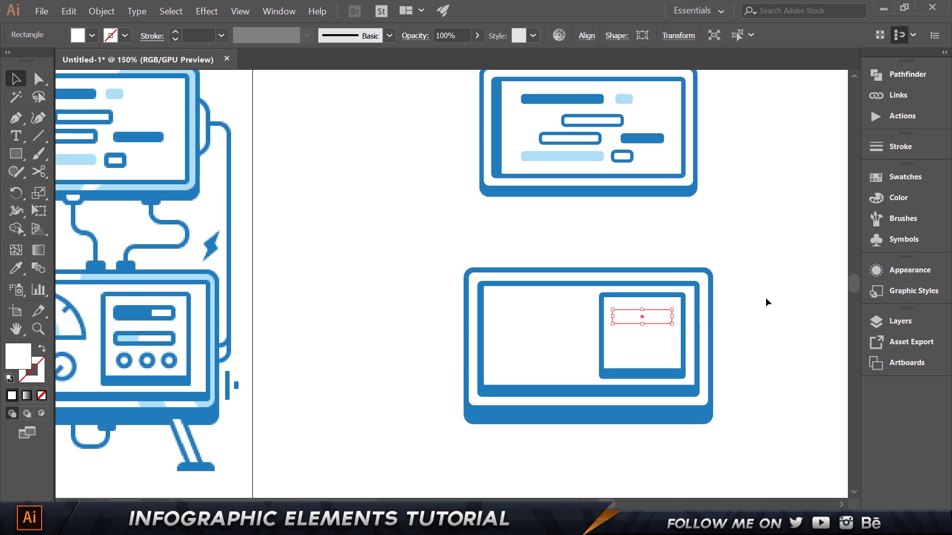
Step: Square off the white copy's corners and reduce it to a thin, short rectangle at the bar's right end
{"action": "scroll", "coordinate": [671, 324], "scroll_direction": "up", "scroll_amount": 3}
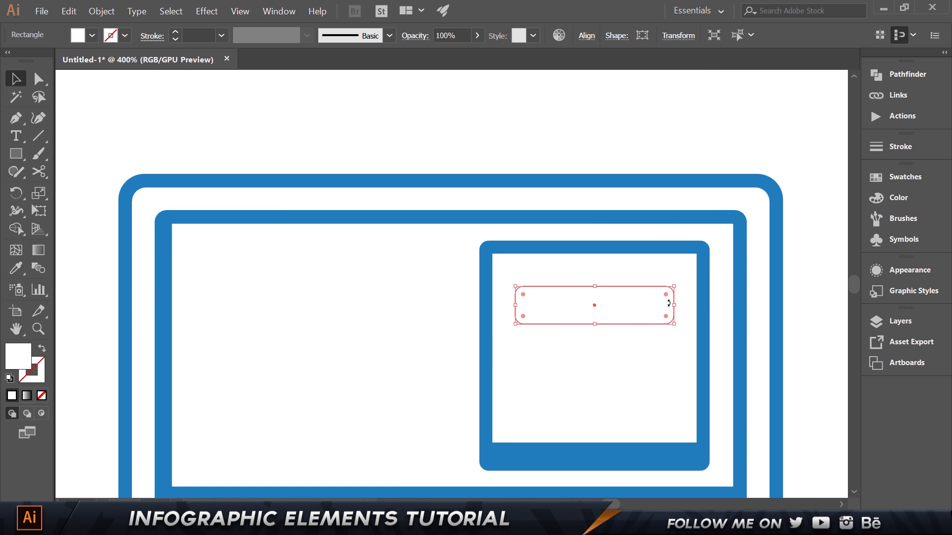
{"action": "left_click_drag", "start_coordinate": [665, 294], "coordinate": [709, 280]}
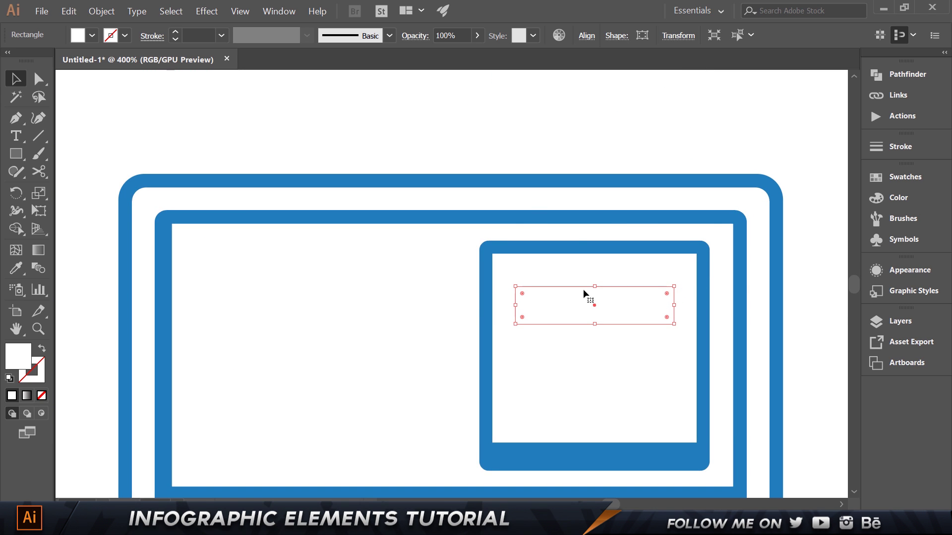
{"action": "left_click_drag", "start_coordinate": [593, 286], "coordinate": [594, 294]}
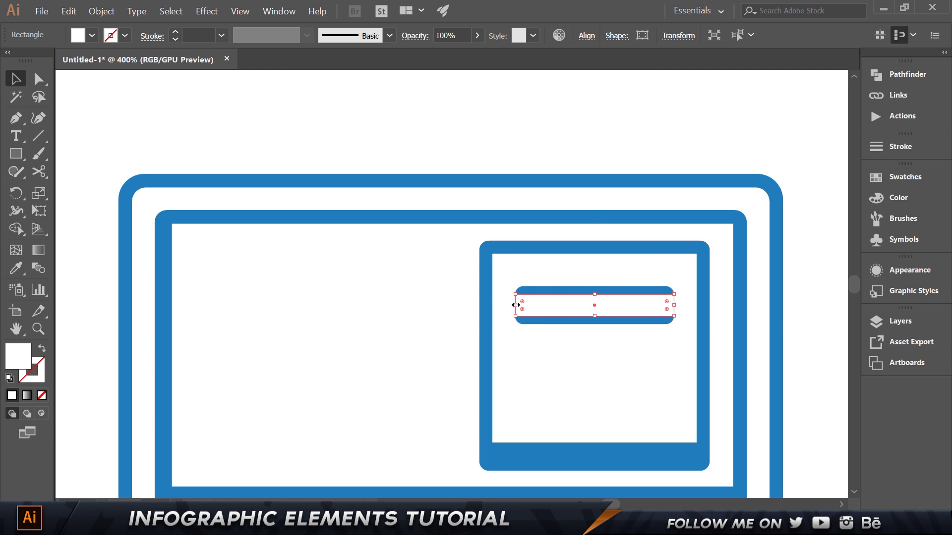
{"action": "left_click_drag", "start_coordinate": [516, 305], "coordinate": [665, 305]}
{"action": "left_click", "coordinate": [671, 164]}
{"action": "key", "text": "ctrl+minus"}
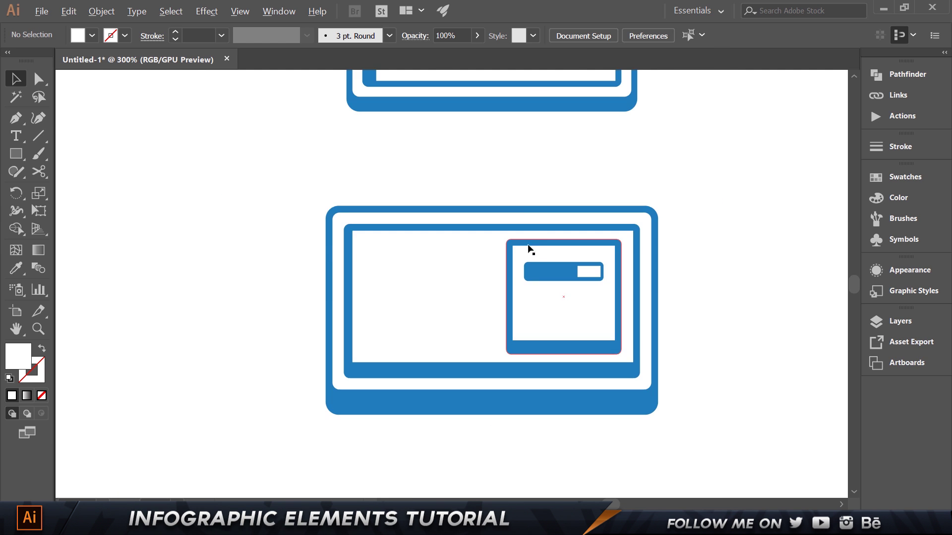
Step: Adjust the white rectangle's height and nudge it left to even out the blue border around it
{"action": "left_click_drag", "start_coordinate": [363, 246], "coordinate": [504, 255]}
{"action": "scroll", "coordinate": [431, 247], "scroll_direction": "down", "scroll_amount": 1}
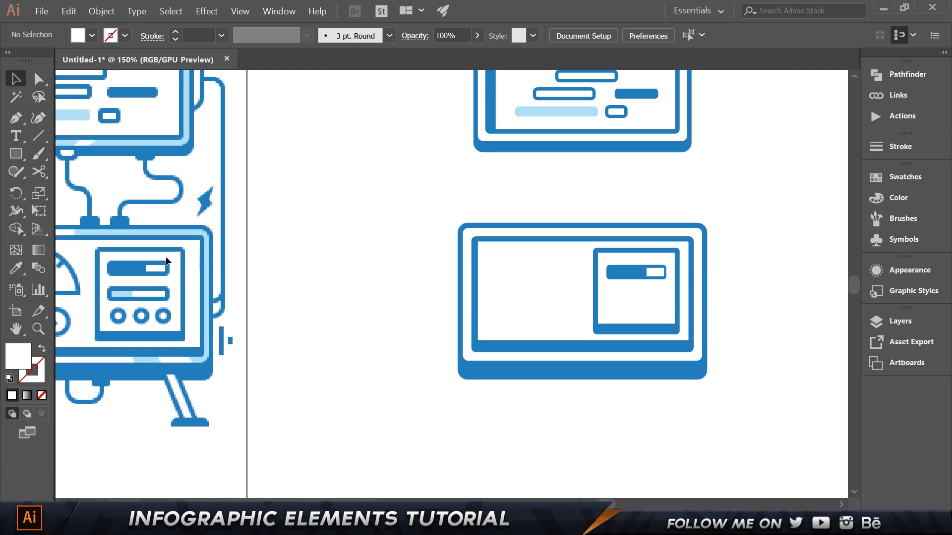
{"action": "left_click", "coordinate": [655, 273]}
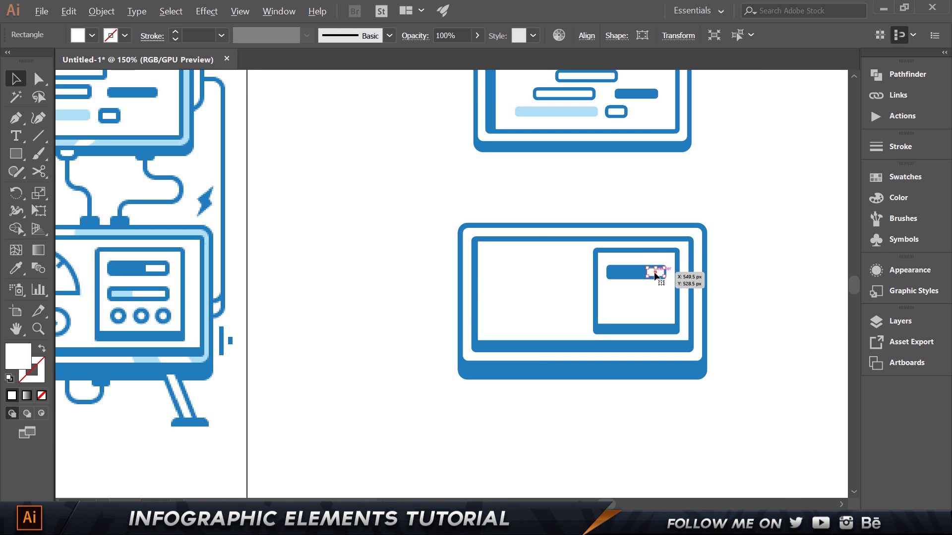
{"action": "scroll", "coordinate": [655, 273], "scroll_direction": "up", "scroll_amount": 3}
{"action": "left_click_drag", "start_coordinate": [657, 260], "coordinate": [657, 264]}
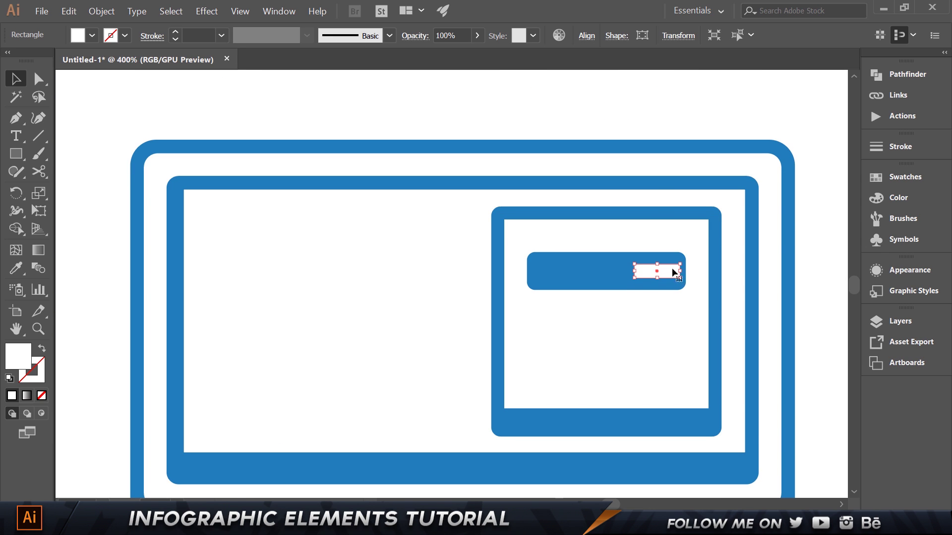
{"action": "key", "text": "Left"}
{"action": "key", "text": "Left"}
{"action": "key", "text": "Left"}
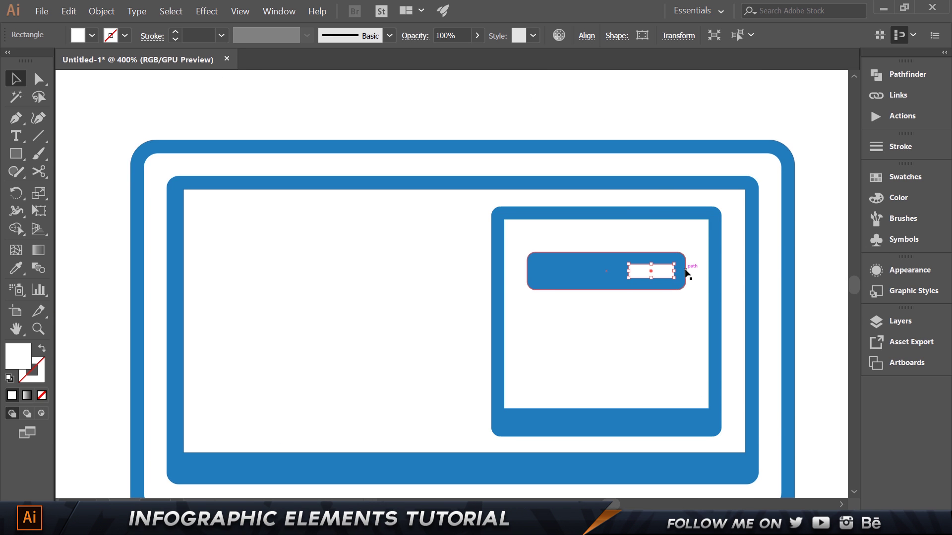
{"action": "left_click_drag", "start_coordinate": [651, 265], "coordinate": [653, 261]}
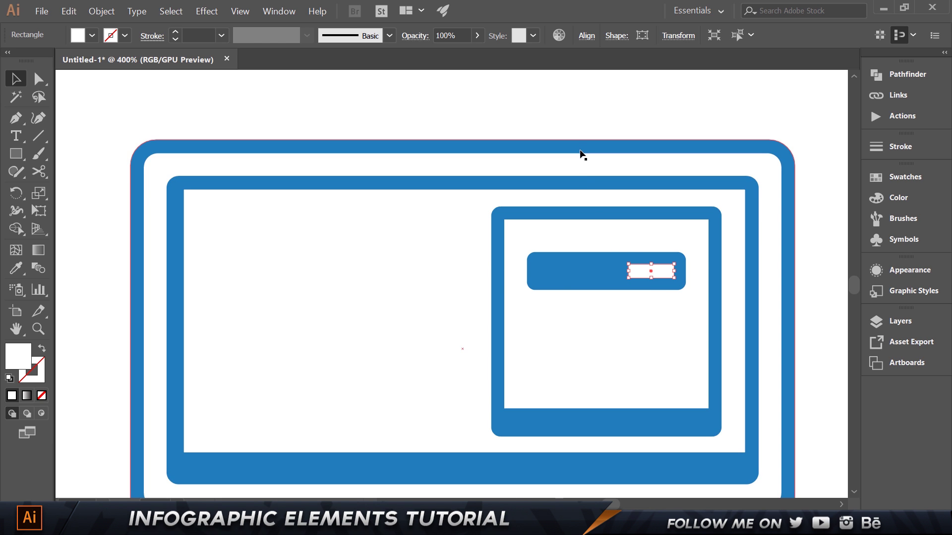
{"action": "left_click_drag", "start_coordinate": [651, 261], "coordinate": [651, 266]}
{"action": "key", "text": "ctrl+minus"}
{"action": "key", "text": "ctrl+minus"}
{"action": "key", "text": "ctrl+minus"}
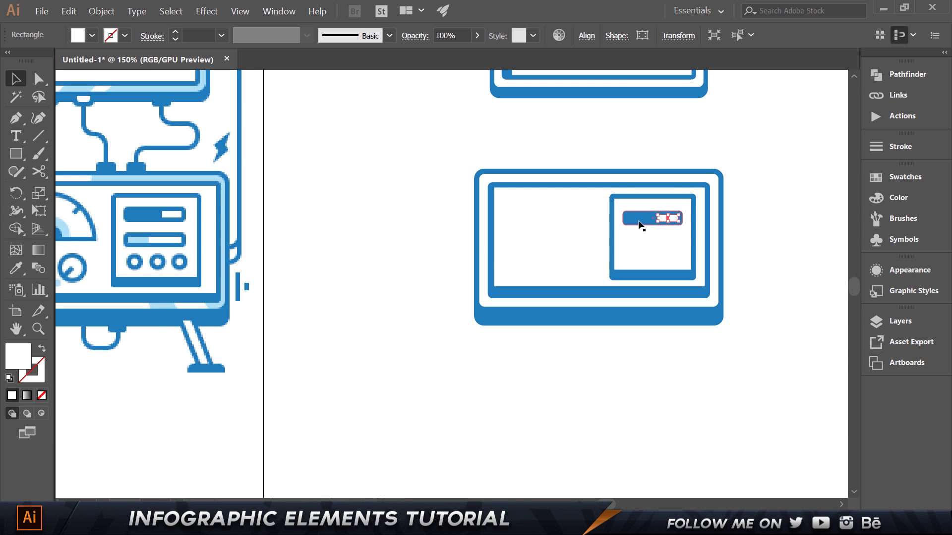
Step: Duplicate the dark-blue bar with its white rectangle straight below the original in the panel
{"action": "left_click", "coordinate": [641, 222], "text": "shift"}
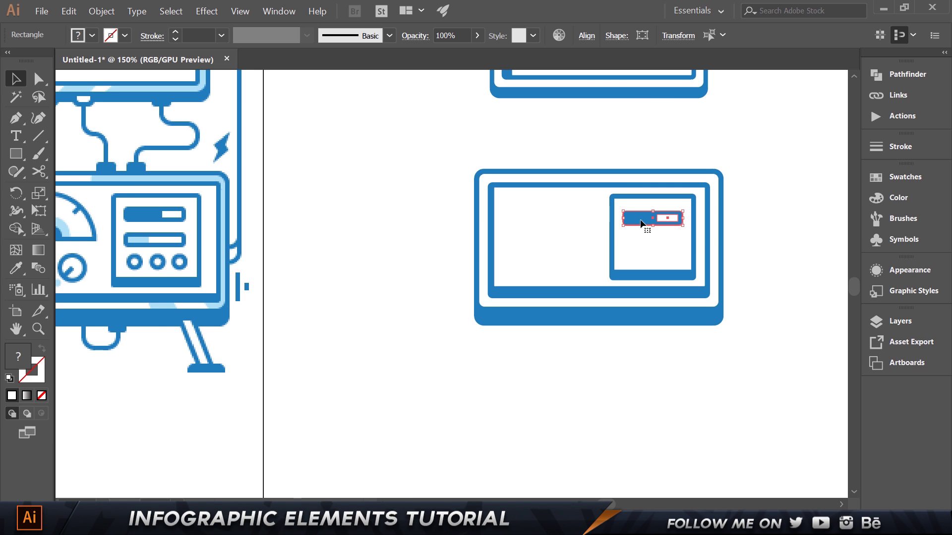
{"action": "left_click_drag", "start_coordinate": [640, 223], "coordinate": [643, 246]}
{"action": "left_click", "coordinate": [597, 370]}
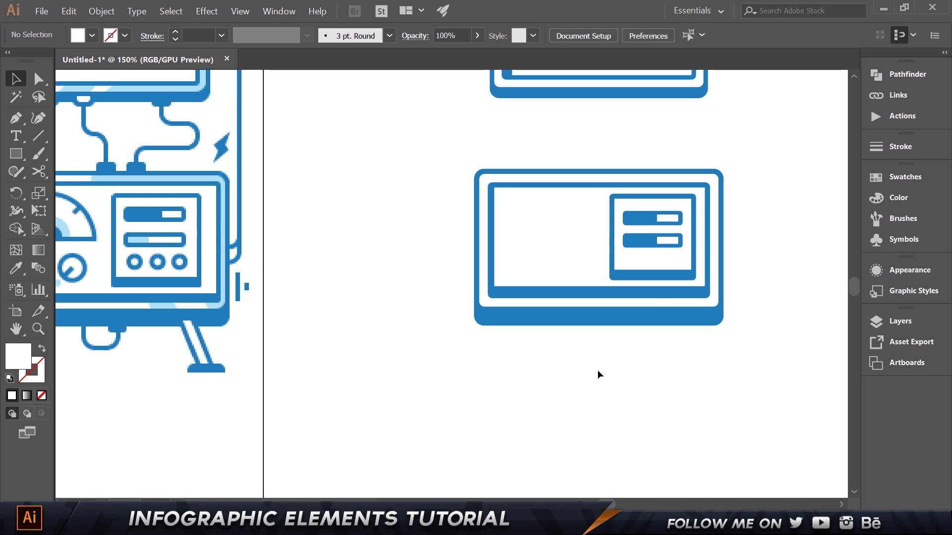
Step: Extend the lower bar's white rectangle to the left so it fills the bar with an even blue border
{"action": "left_click", "coordinate": [670, 244]}
{"action": "key", "text": "ctrl+equal"}
{"action": "key", "text": "ctrl+equal"}
{"action": "key", "text": "ctrl+equal"}
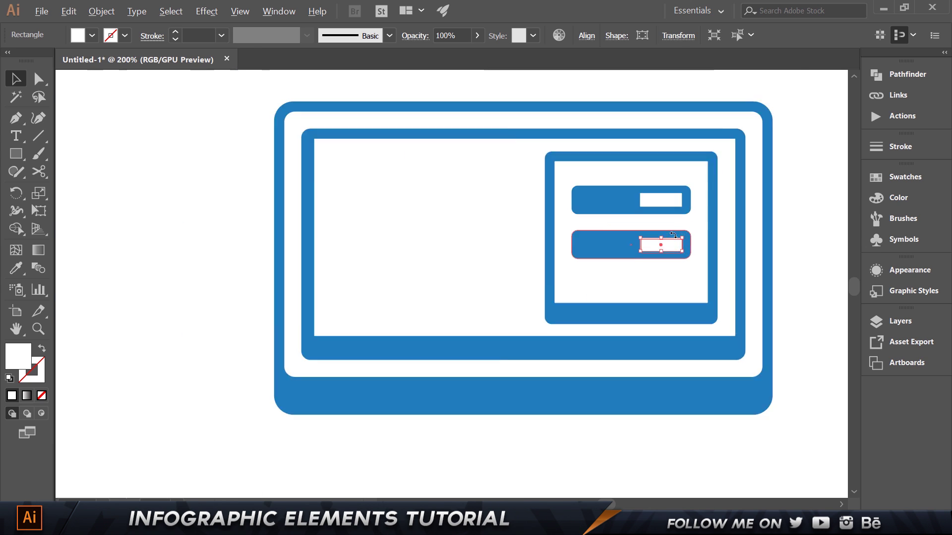
{"action": "key", "text": "ctrl+equal"}
{"action": "key", "text": "ctrl+equal"}
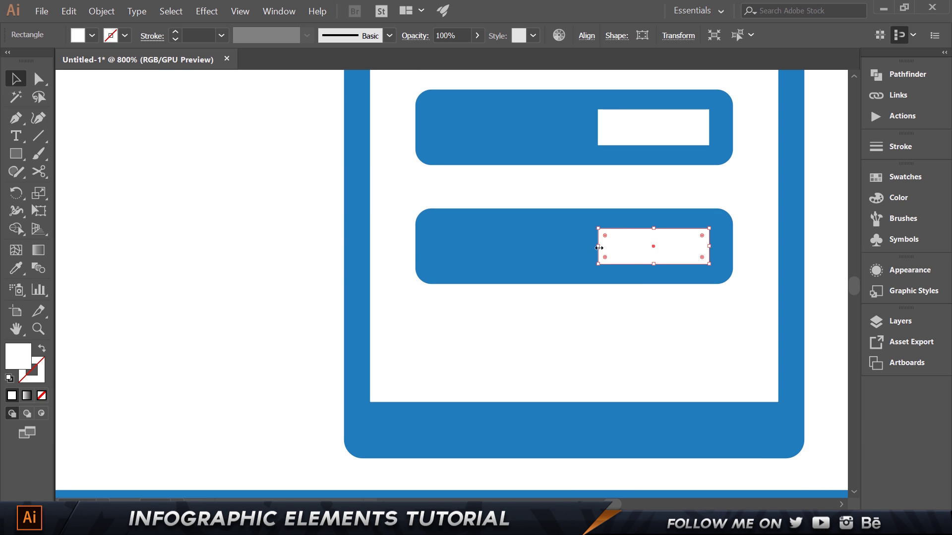
{"action": "left_click_drag", "start_coordinate": [598, 246], "coordinate": [440, 254]}
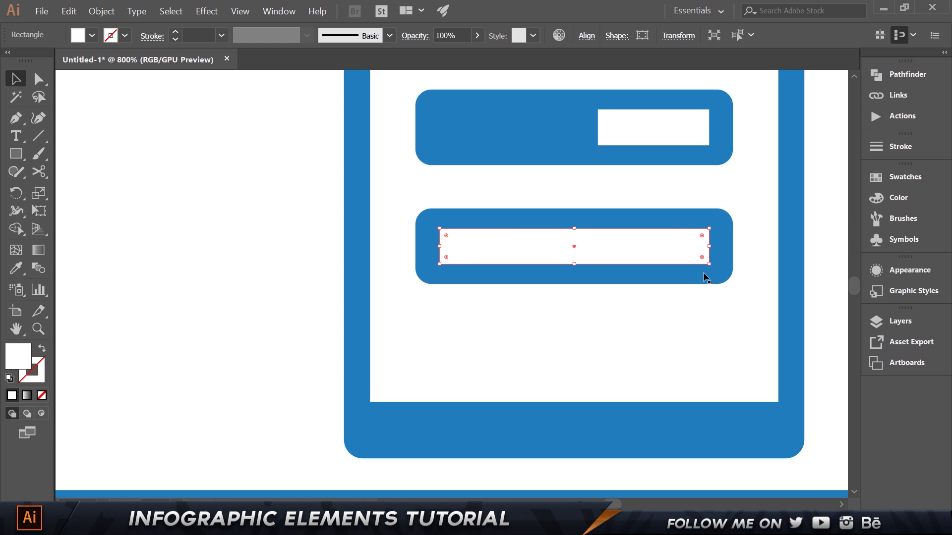
{"action": "left_click", "coordinate": [272, 212]}
Step: Place a copy of the lower bar's white rectangle in front and fill it with the reference's light blue
{"action": "scroll", "coordinate": [273, 212], "scroll_direction": "down", "scroll_amount": 1}
{"action": "scroll", "coordinate": [270, 217], "scroll_direction": "down", "scroll_amount": 2}
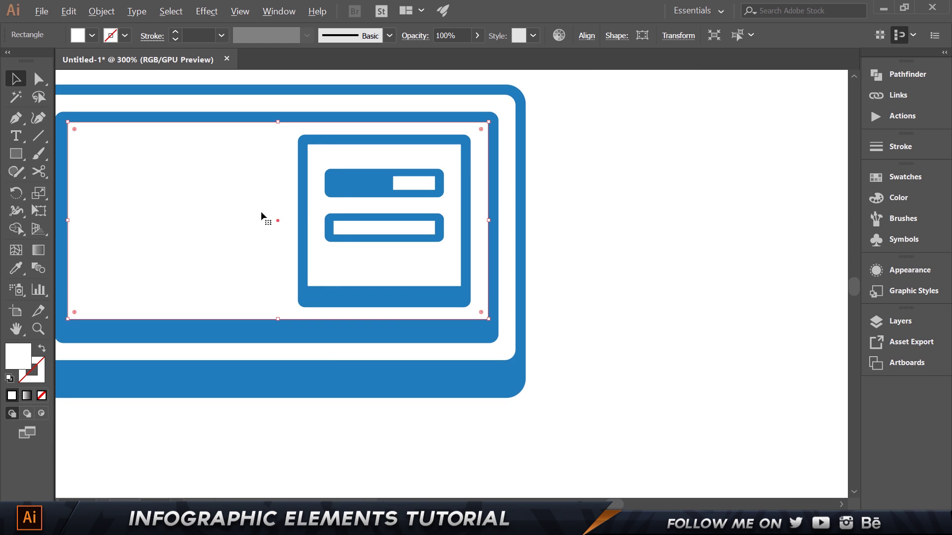
{"action": "left_click_drag", "start_coordinate": [298, 192], "coordinate": [800, 215]}
{"action": "scroll", "coordinate": [426, 197], "scroll_direction": "down", "scroll_amount": 1}
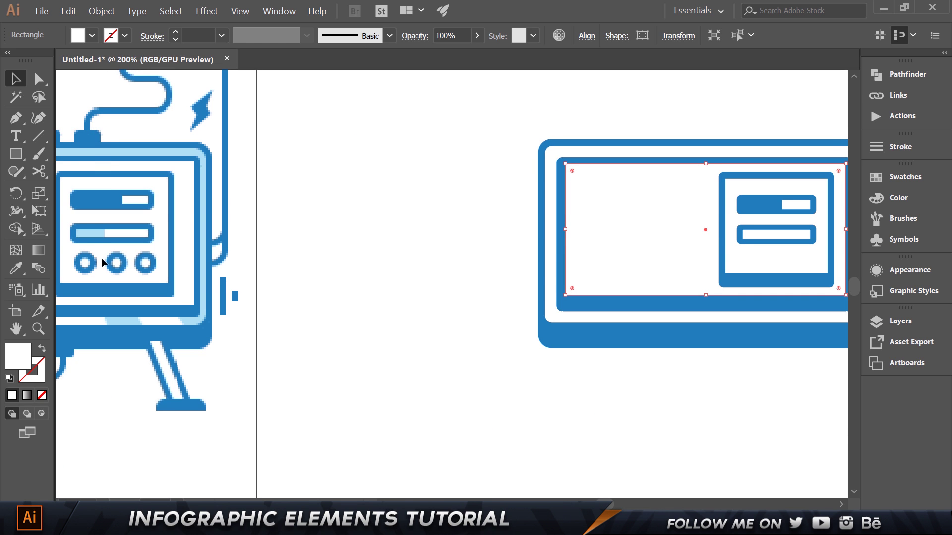
{"action": "left_click", "coordinate": [777, 236]}
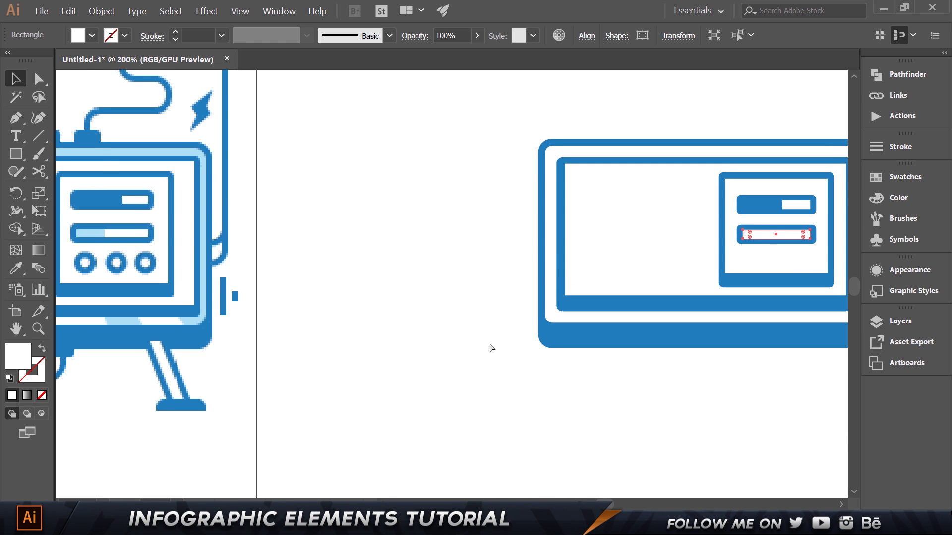
{"action": "key", "text": "v"}
{"action": "key", "text": "i"}
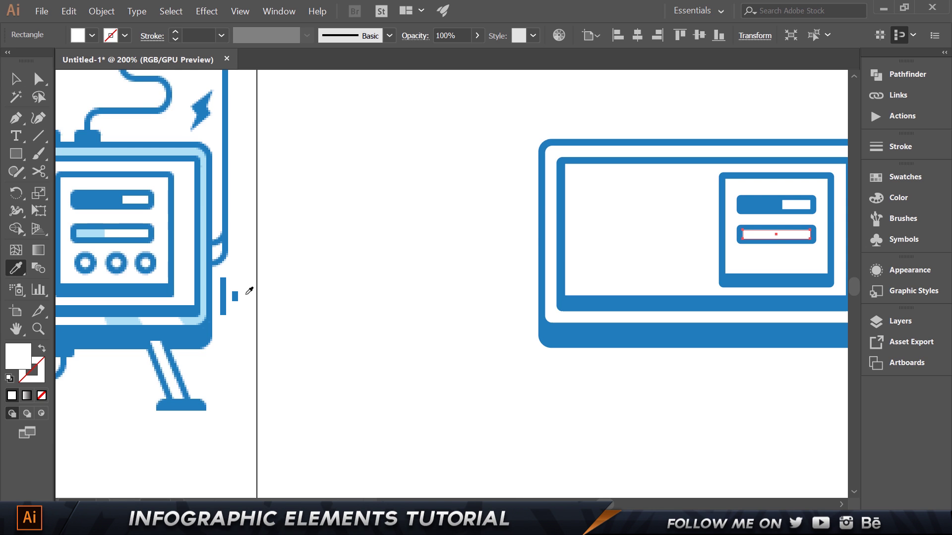
{"action": "left_click", "coordinate": [90, 229]}
{"action": "key", "text": "v"}
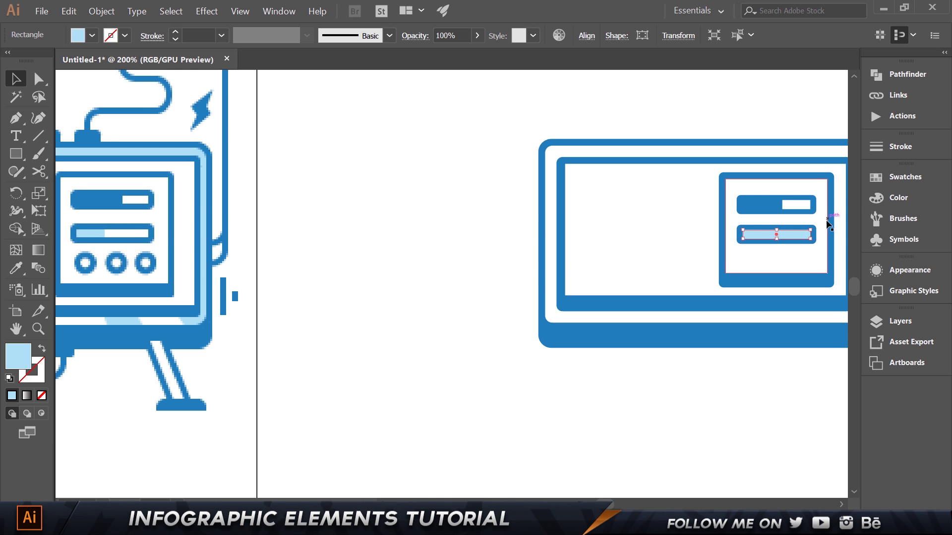
Step: Shorten the light-blue rectangle from its right end so it covers about the left third of the white strip
{"action": "scroll", "coordinate": [816, 232], "scroll_direction": "up", "scroll_amount": 2}
{"action": "left_click_drag", "start_coordinate": [804, 237], "coordinate": [714, 237]}
{"action": "left_click", "coordinate": [407, 238]}
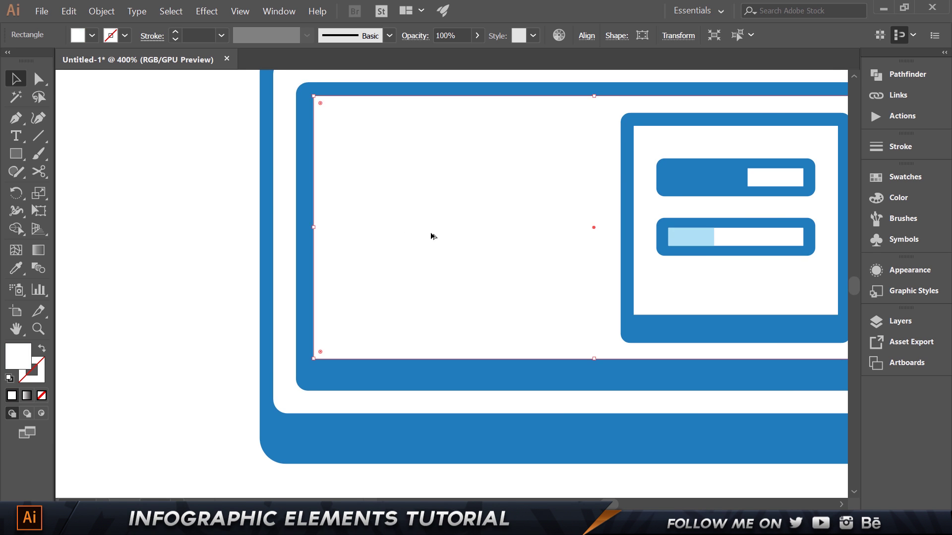
Step: Move both indicator bars and their inner rectangles slightly upward together in the lower machine's square panel
{"action": "scroll", "coordinate": [432, 234], "scroll_direction": "down", "scroll_amount": 4}
{"action": "left_click_drag", "start_coordinate": [336, 218], "coordinate": [537, 244]}
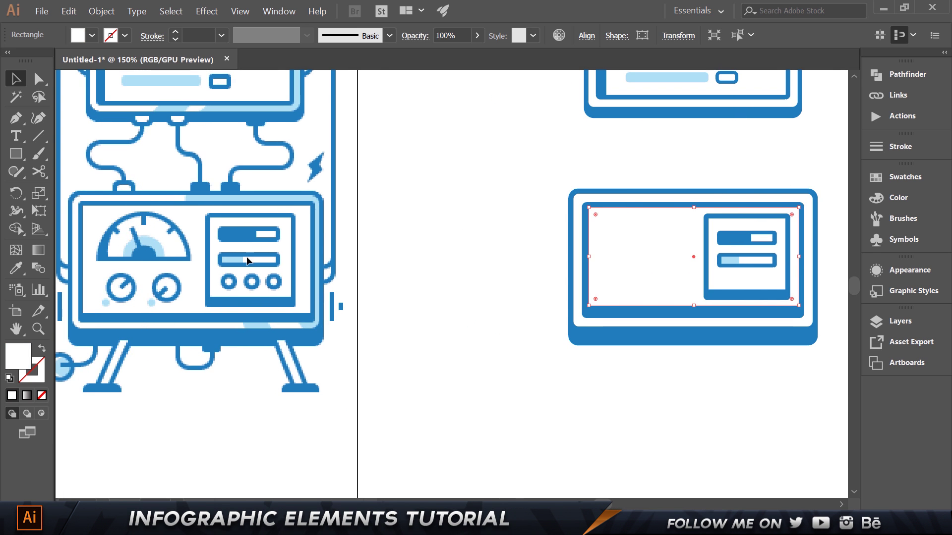
{"action": "left_click", "coordinate": [739, 239]}
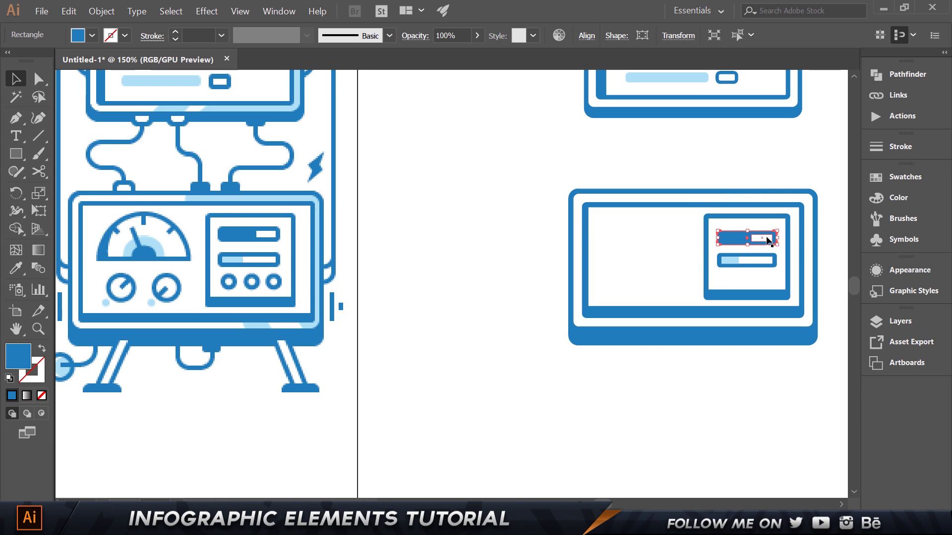
{"action": "left_click", "coordinate": [765, 238], "text": "shift"}
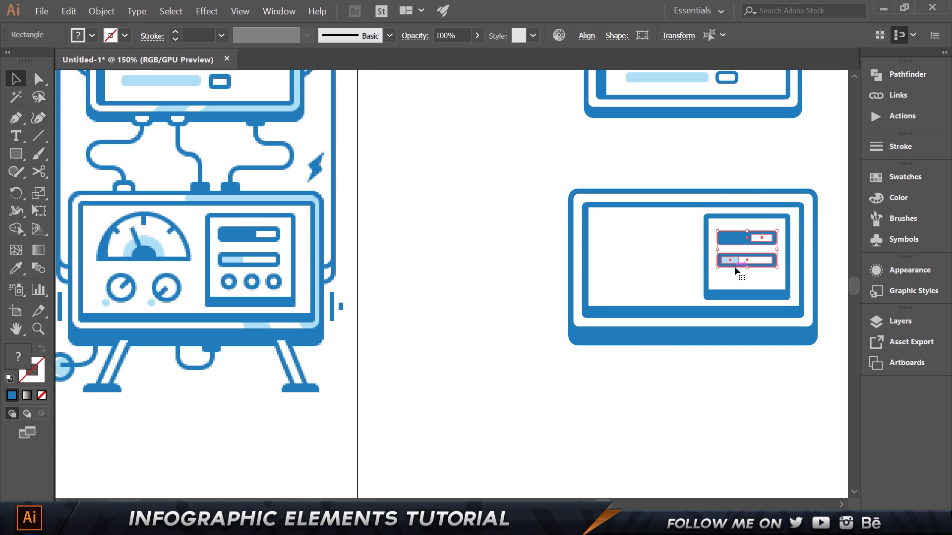
{"action": "key", "text": "Up"}
{"action": "key", "text": "Up"}
{"action": "key", "text": "Up"}
{"action": "key", "text": "Up"}
{"action": "key", "text": "Up"}
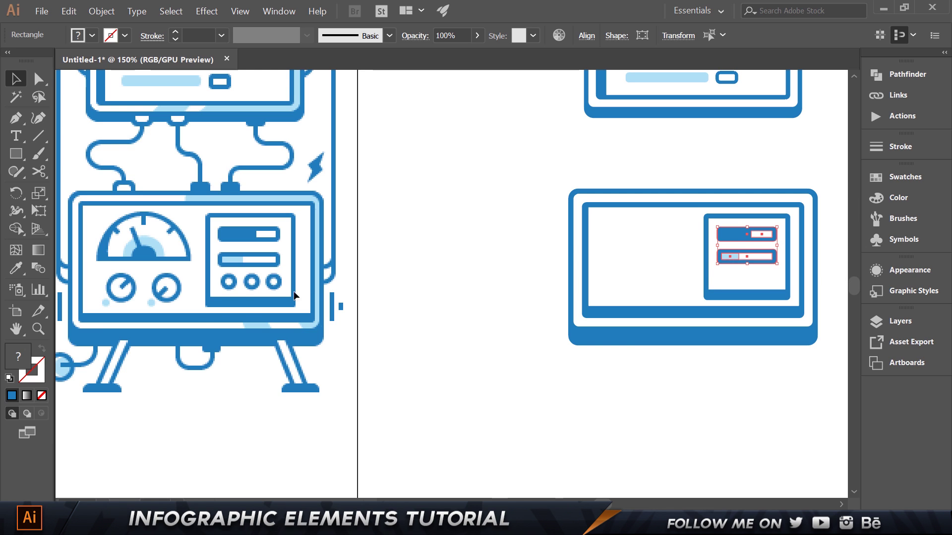
{"action": "left_click", "coordinate": [491, 325]}
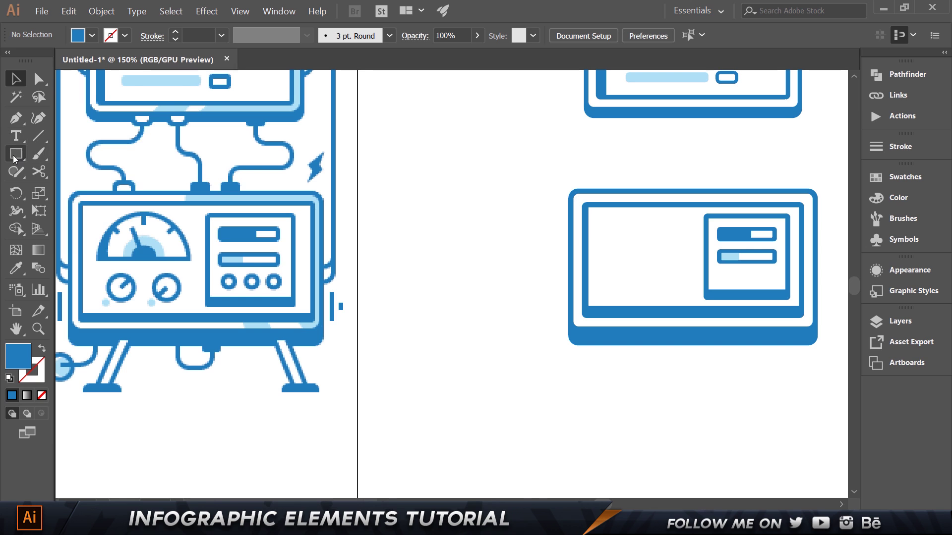
Step: Draw a small circle in the empty area beside the lower machine, with a blue outline and no fill
{"action": "left_click_drag", "start_coordinate": [15, 159], "coordinate": [103, 191]}
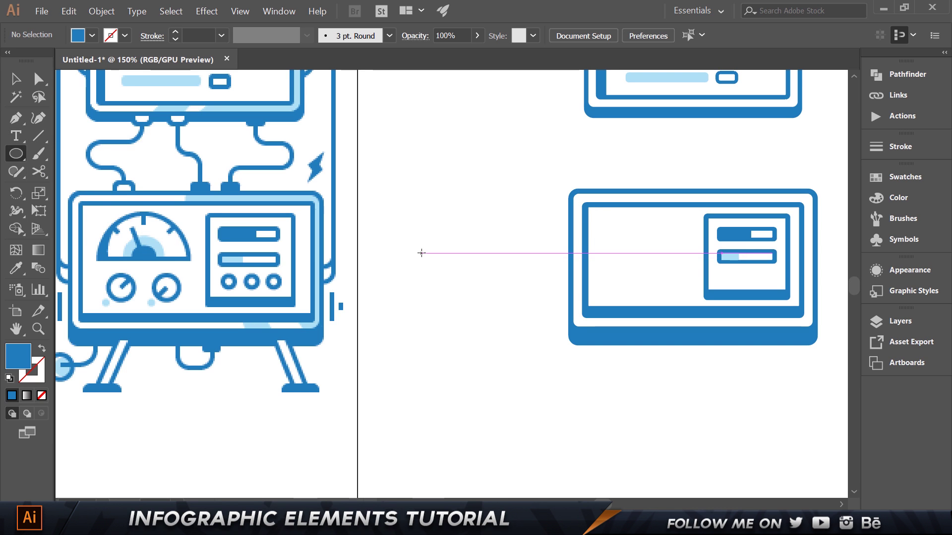
{"action": "left_click_drag", "start_coordinate": [421, 253], "coordinate": [427, 259]}
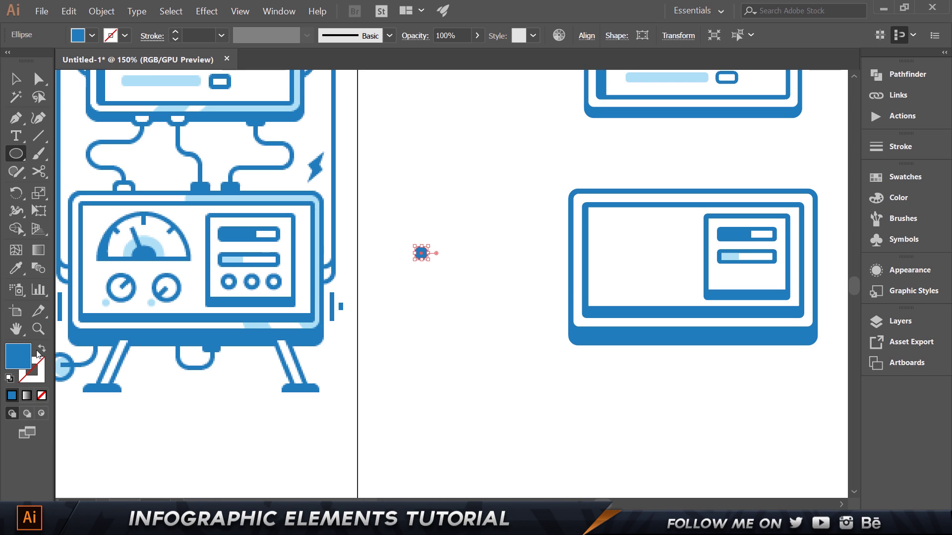
{"action": "left_click", "coordinate": [45, 351]}
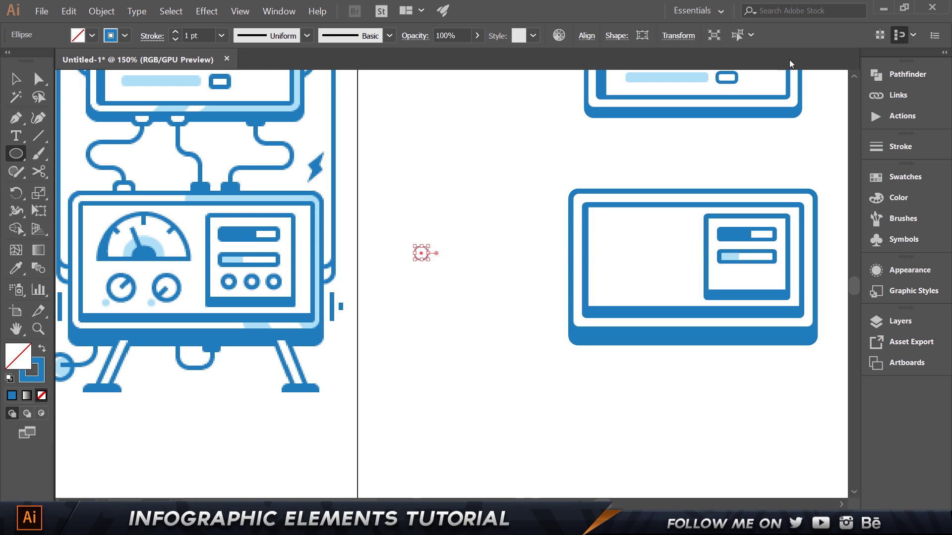
Step: Set the small circle's stroke weight to 4 pt to match the outlined button on the upper machine
{"action": "key", "text": "v"}
{"action": "left_click", "coordinate": [734, 80]}
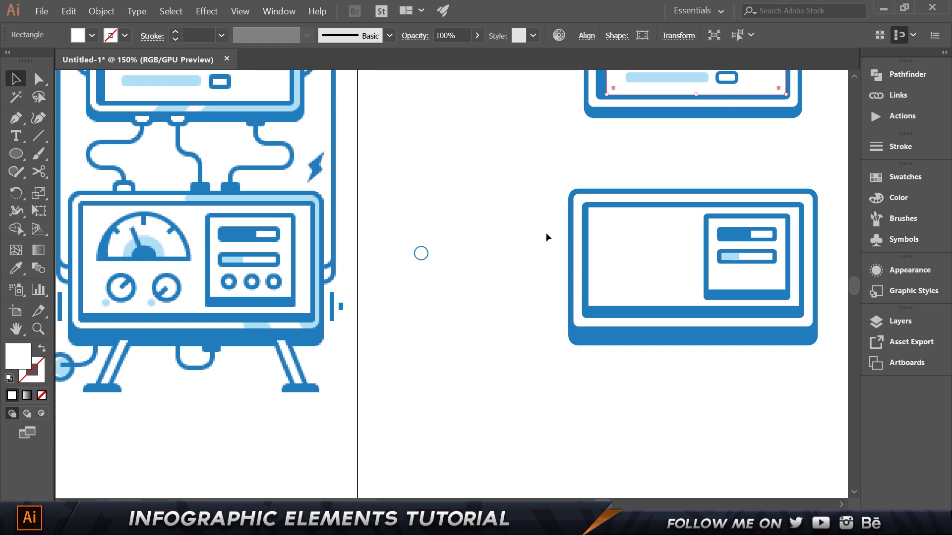
{"action": "left_click", "coordinate": [752, 149]}
{"action": "left_click", "coordinate": [727, 79]}
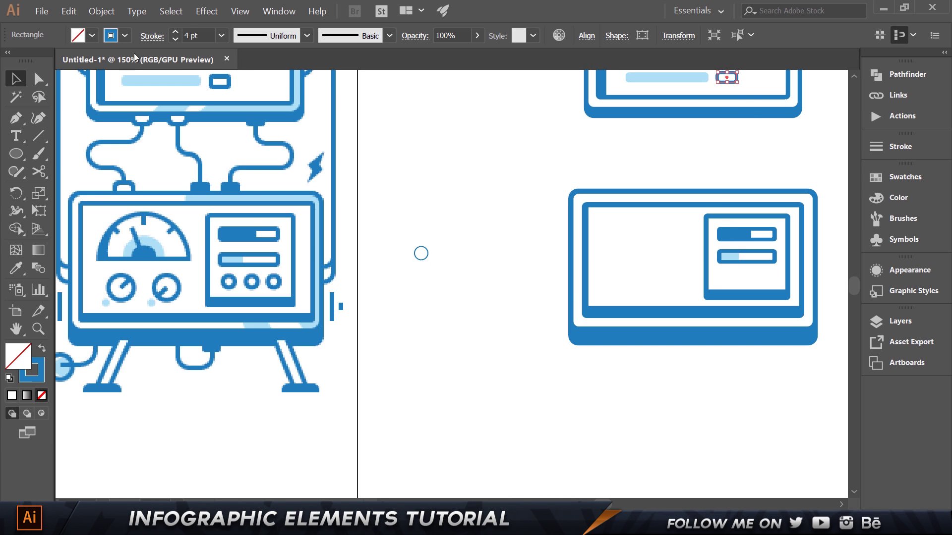
{"action": "left_click_drag", "start_coordinate": [395, 211], "coordinate": [448, 295]}
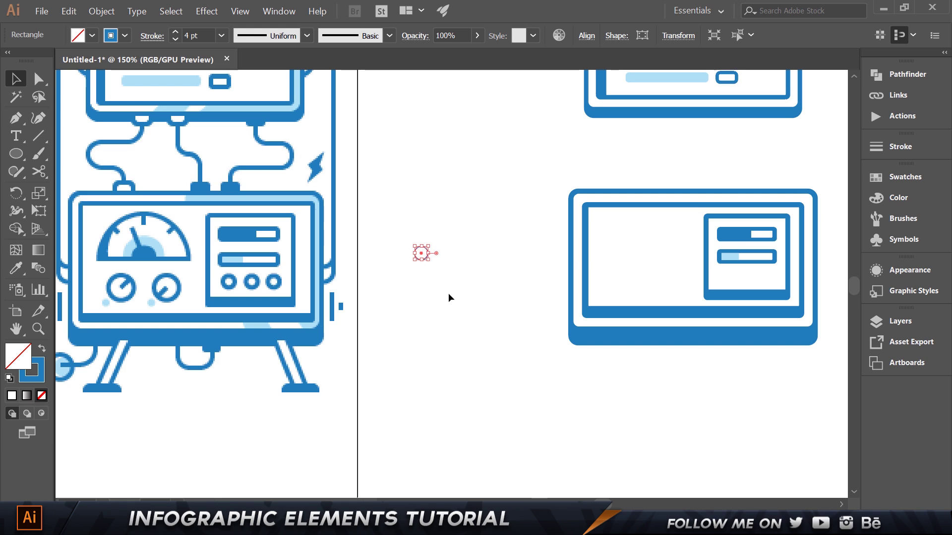
{"action": "double_click", "coordinate": [203, 37]}
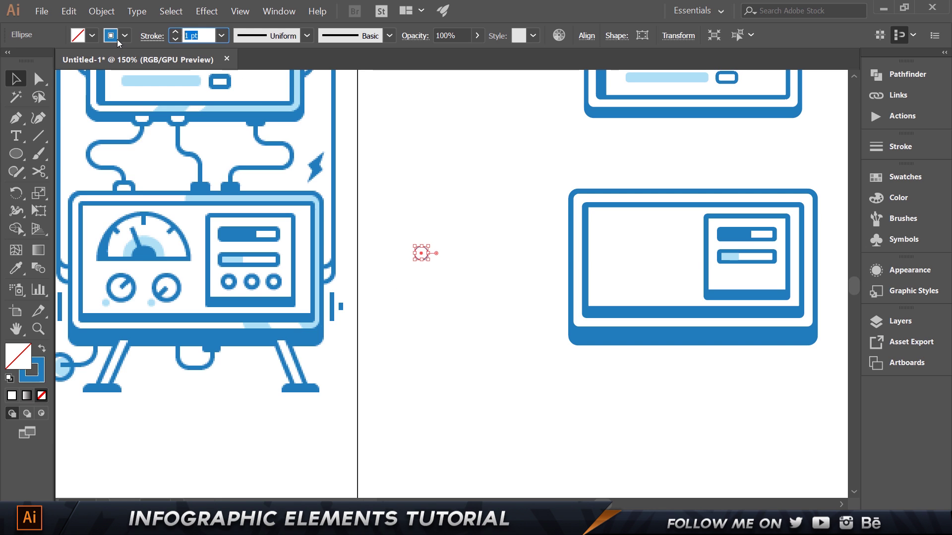
{"action": "type", "text": "4"}
{"action": "key", "text": "Return"}
{"action": "left_click", "coordinate": [458, 155]}
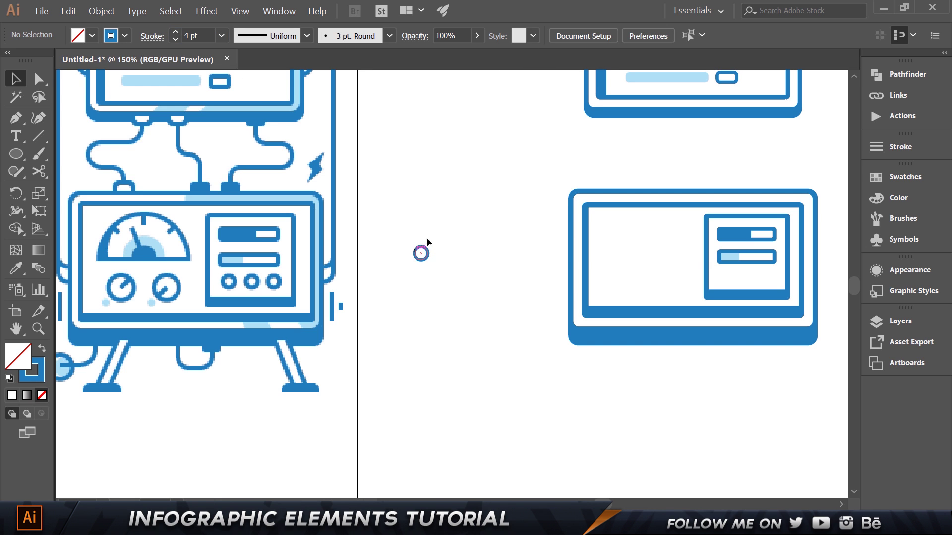
Step: Move the ring into the square panel, just below the left end of the lower indicator bar
{"action": "left_click_drag", "start_coordinate": [423, 256], "coordinate": [729, 286]}
{"action": "key", "text": "Up"}
{"action": "left_click", "coordinate": [704, 491]}
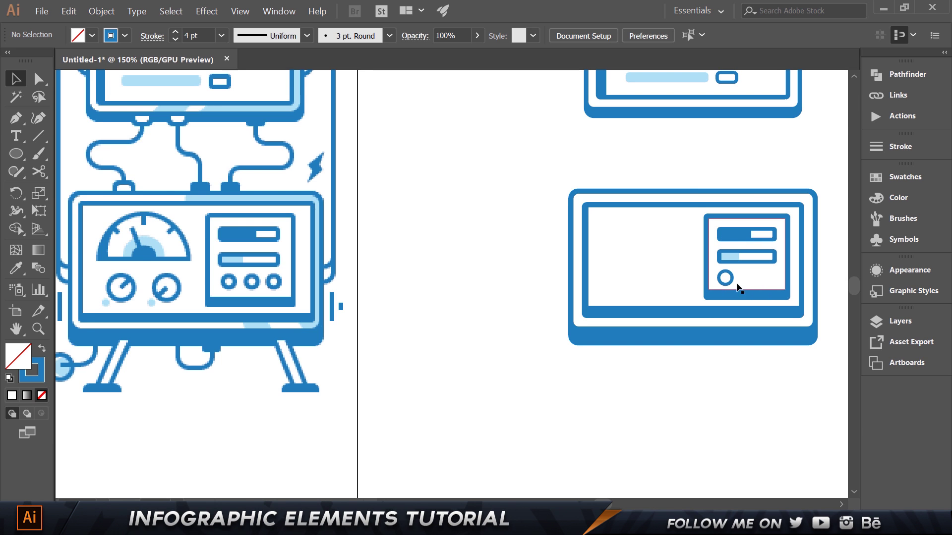
Step: Shrink the ring slightly about its centre, keeping it circular
{"action": "scroll", "coordinate": [737, 286], "scroll_direction": "up", "scroll_amount": 3}
{"action": "left_click", "coordinate": [723, 286]}
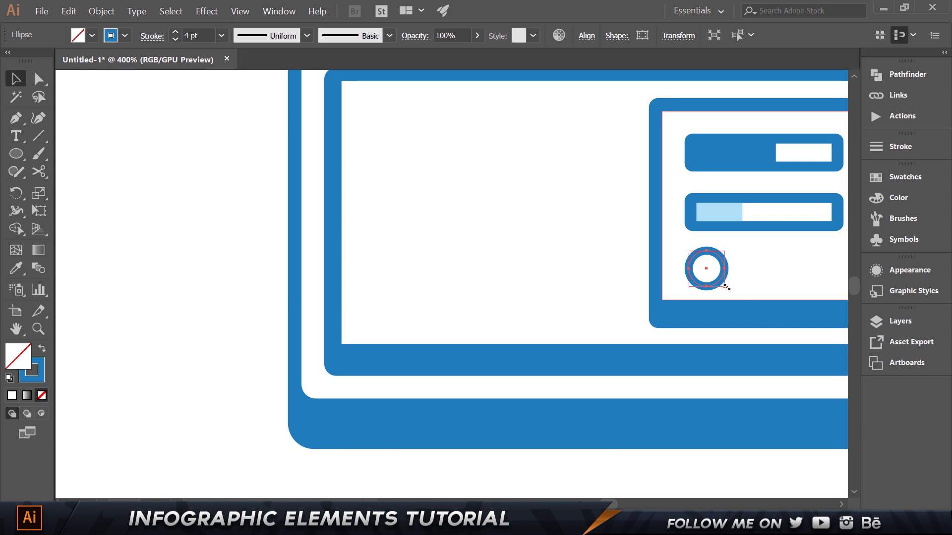
{"action": "left_click_drag", "start_coordinate": [726, 287], "coordinate": [725, 287]}
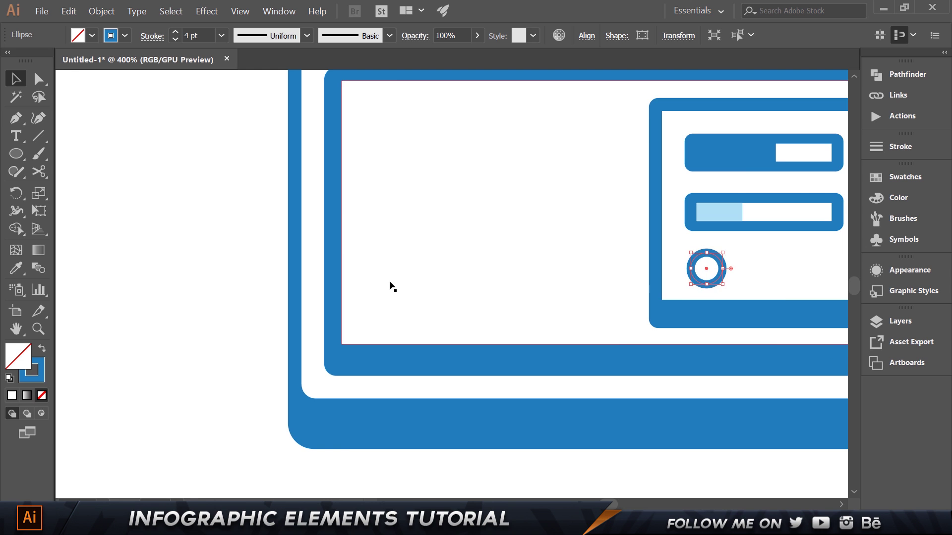
{"action": "left_click", "coordinate": [497, 269]}
Step: Nudge the ring slightly upward between the lower indicator bar and the panel's bottom border
{"action": "scroll", "coordinate": [498, 269], "scroll_direction": "down", "scroll_amount": 2}
{"action": "left_click_drag", "start_coordinate": [334, 238], "coordinate": [338, 280]}
{"action": "scroll", "coordinate": [684, 341], "scroll_direction": "up", "scroll_amount": 3}
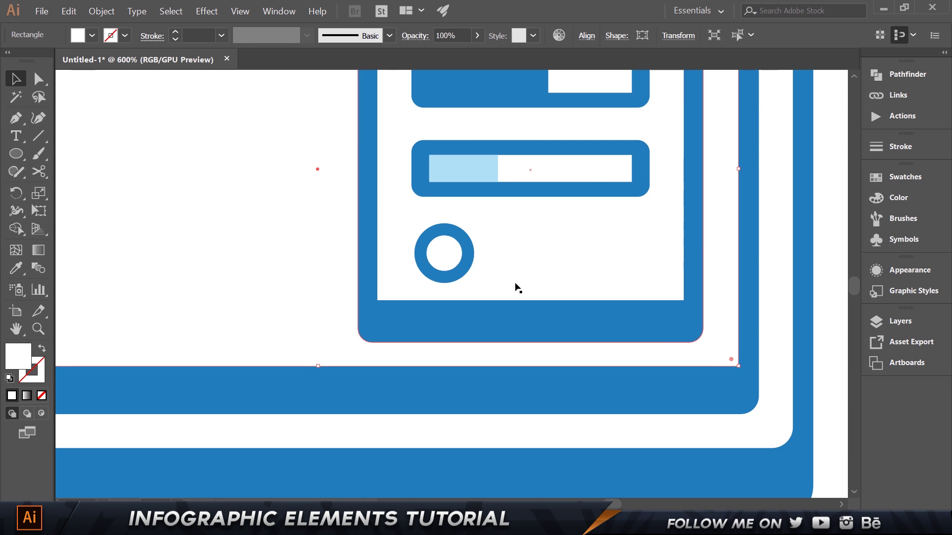
{"action": "left_click", "coordinate": [466, 257]}
{"action": "key", "text": "Up"}
{"action": "key", "text": "Up"}
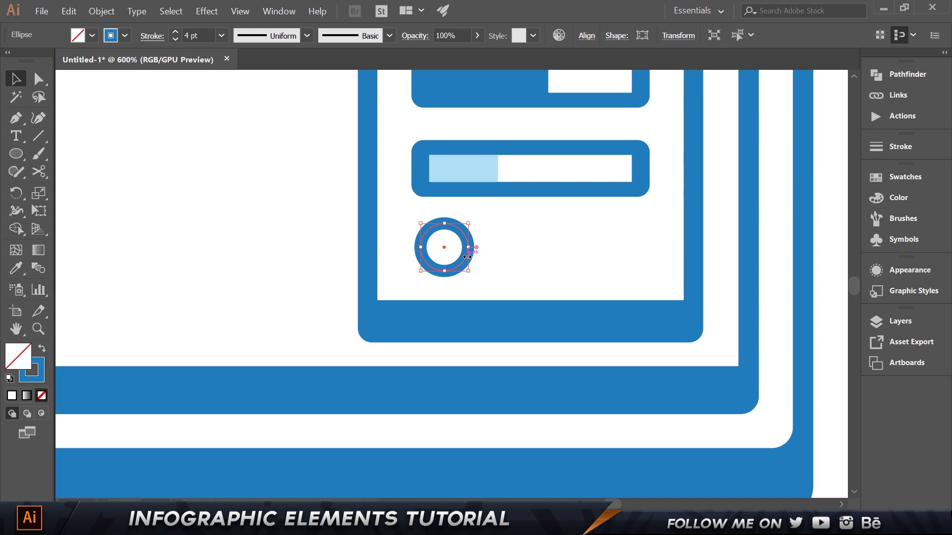
{"action": "key", "text": "Down"}
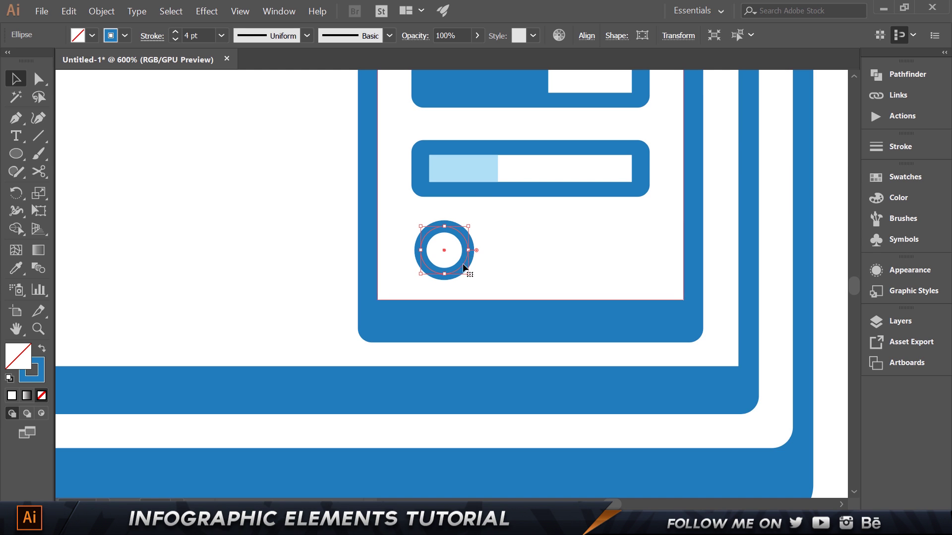
Step: Duplicate the ring to the right to form an evenly spaced row of three under the indicator bars
{"action": "left_click_drag", "start_coordinate": [450, 251], "coordinate": [616, 251]}
{"action": "left_click", "coordinate": [260, 204]}
{"action": "scroll", "coordinate": [264, 204], "scroll_direction": "down", "scroll_amount": 3}
{"action": "left_click_drag", "start_coordinate": [191, 188], "coordinate": [675, 273]}
{"action": "scroll", "coordinate": [656, 271], "scroll_direction": "down", "scroll_amount": 1}
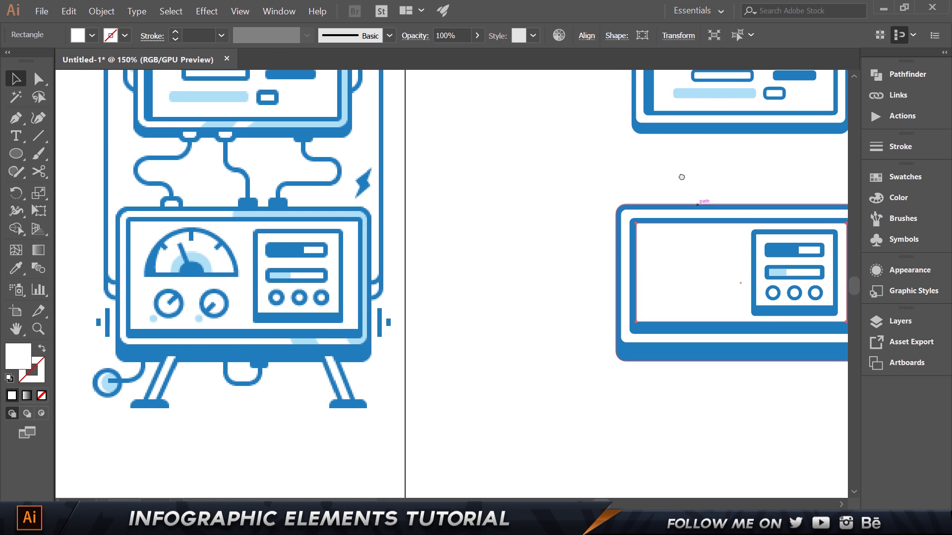
Step: Draw a white circle over the reference's gauge, matching the gauge's width
{"action": "left_click_drag", "start_coordinate": [704, 202], "coordinate": [633, 199]}
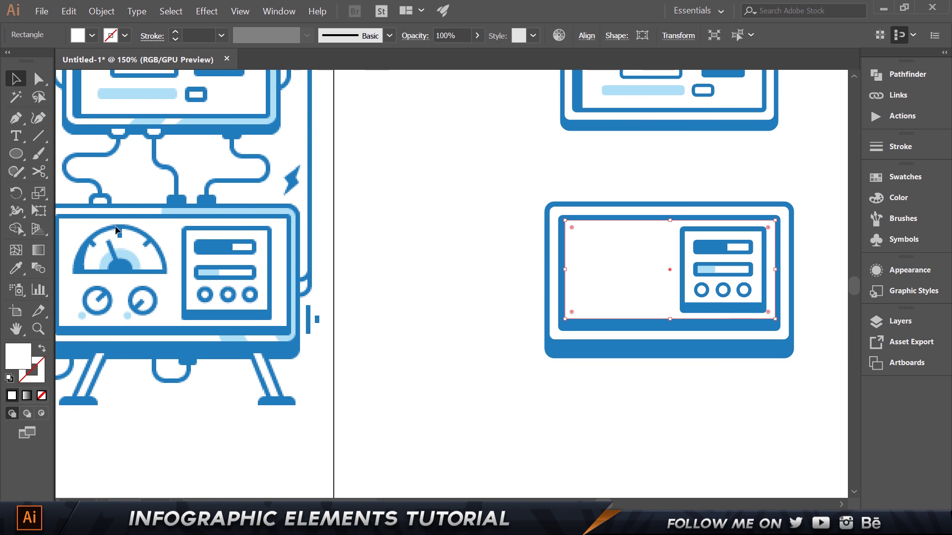
{"action": "left_click", "coordinate": [15, 154]}
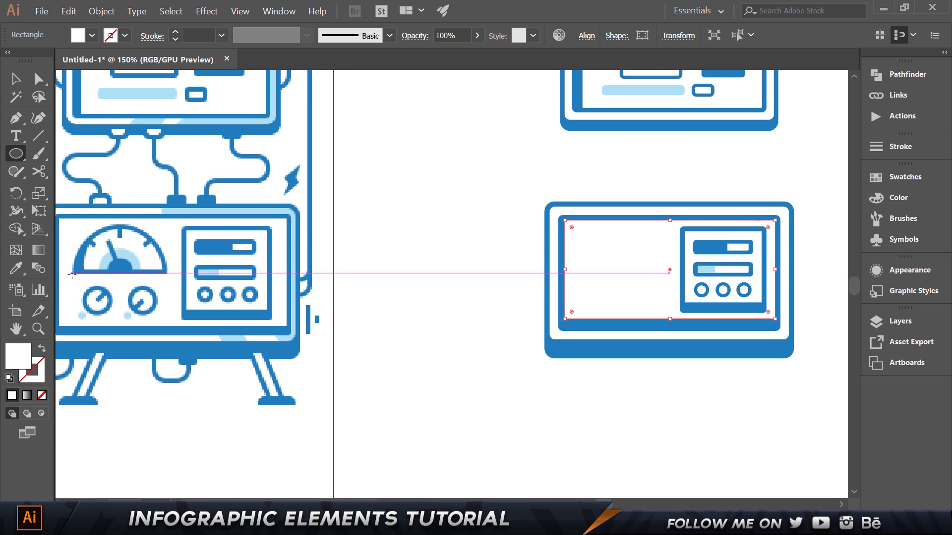
{"action": "left_click_drag", "start_coordinate": [72, 273], "coordinate": [167, 314]}
Step: Move the circle onto the lower machine's screen left of the square panel and scale it down slightly to fit
{"action": "key", "text": "v"}
{"action": "left_click_drag", "start_coordinate": [142, 266], "coordinate": [639, 260]}
{"action": "left_click_drag", "start_coordinate": [663, 226], "coordinate": [659, 230]}
{"action": "left_click", "coordinate": [585, 182]}
Step: Fill the gauge circle with the dark blue sampled from the reference gauge
{"action": "left_click", "coordinate": [632, 258]}
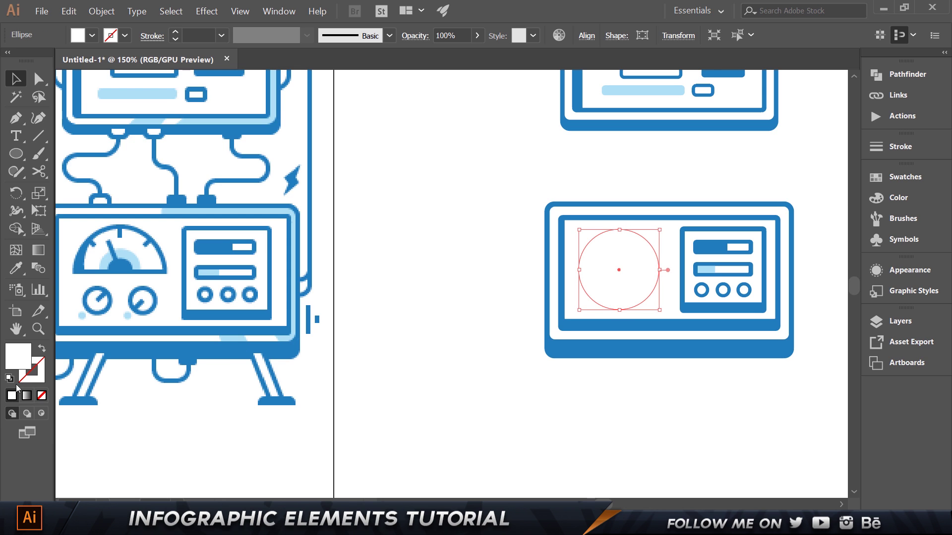
{"action": "key", "text": "i"}
{"action": "left_click", "coordinate": [82, 263]}
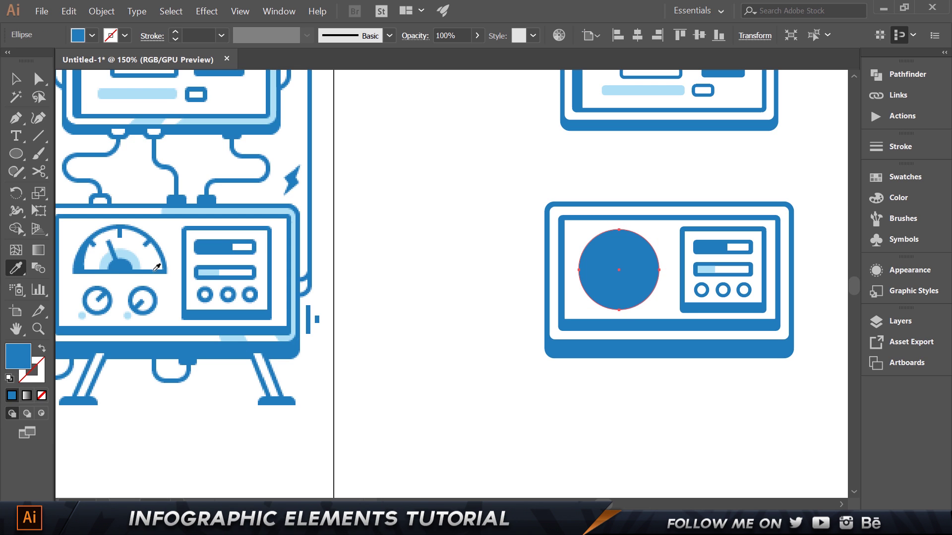
{"action": "key", "text": "v"}
{"action": "left_click", "coordinate": [402, 173]}
Step: Draw a rectangle wider than the gauge circle, starting at its horizontal centre line and covering its whole lower half
{"action": "left_click", "coordinate": [644, 267]}
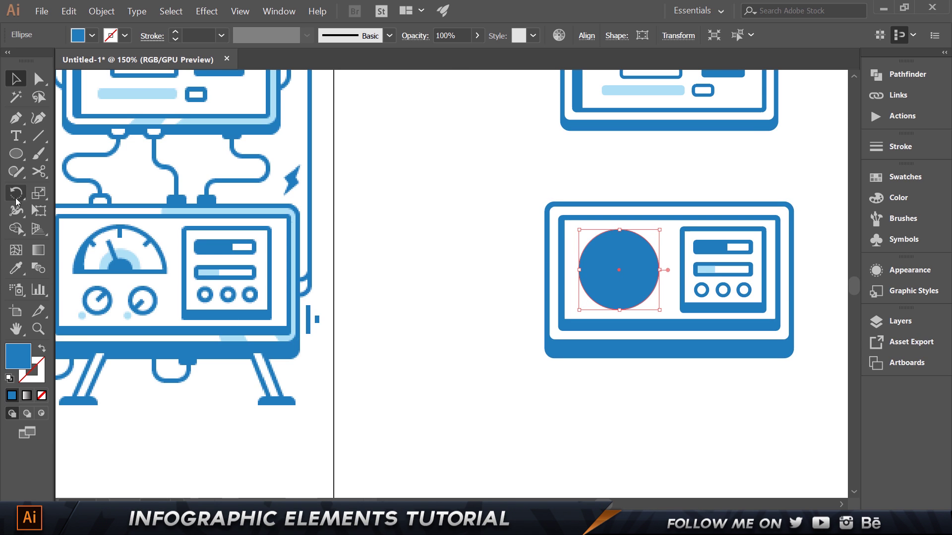
{"action": "left_click", "coordinate": [16, 154]}
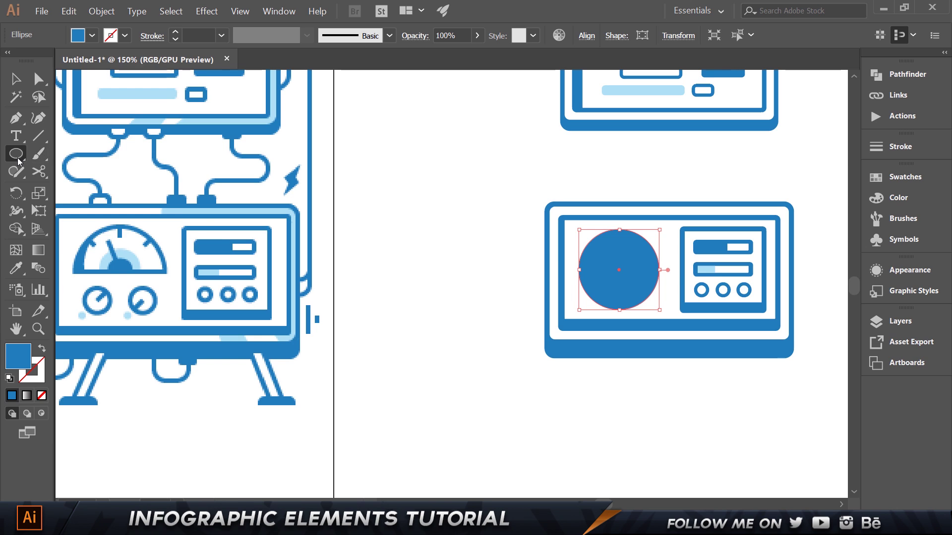
{"action": "left_click_drag", "start_coordinate": [16, 153], "coordinate": [96, 155]}
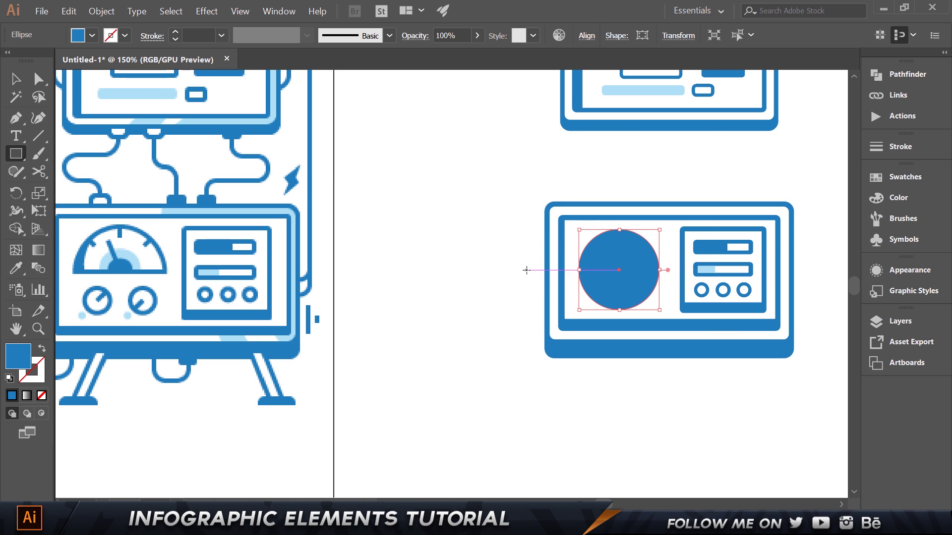
{"action": "left_click_drag", "start_coordinate": [526, 271], "coordinate": [724, 347]}
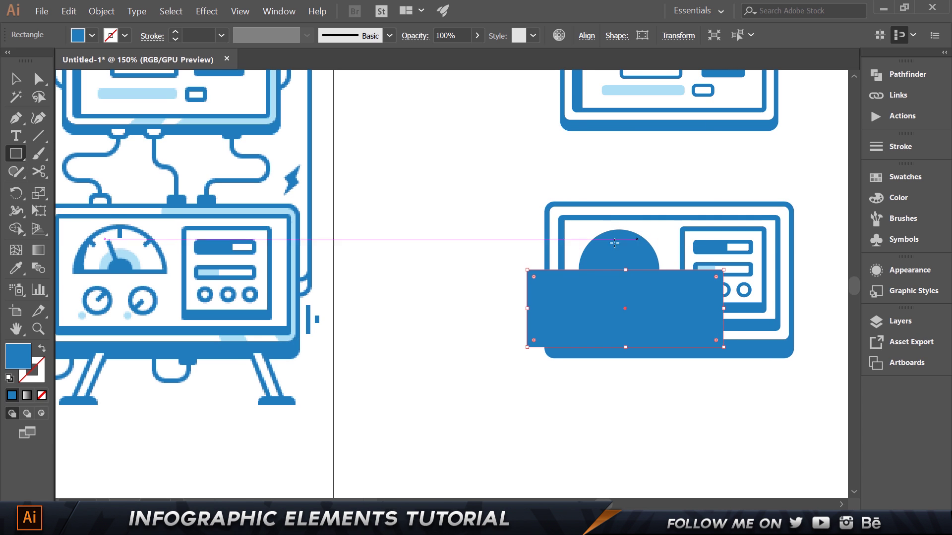
Step: Subtract the front rectangle from the gauge circle with Pathfinder's Minus Front, leaving the upper semicircle
{"action": "key", "text": "v"}
{"action": "left_click", "coordinate": [635, 244]}
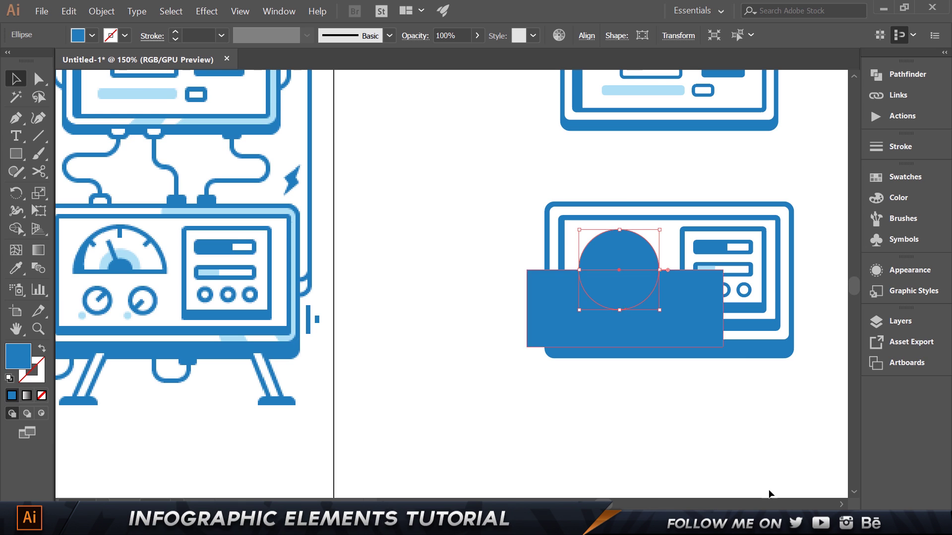
{"action": "left_click", "coordinate": [684, 305], "text": "shift"}
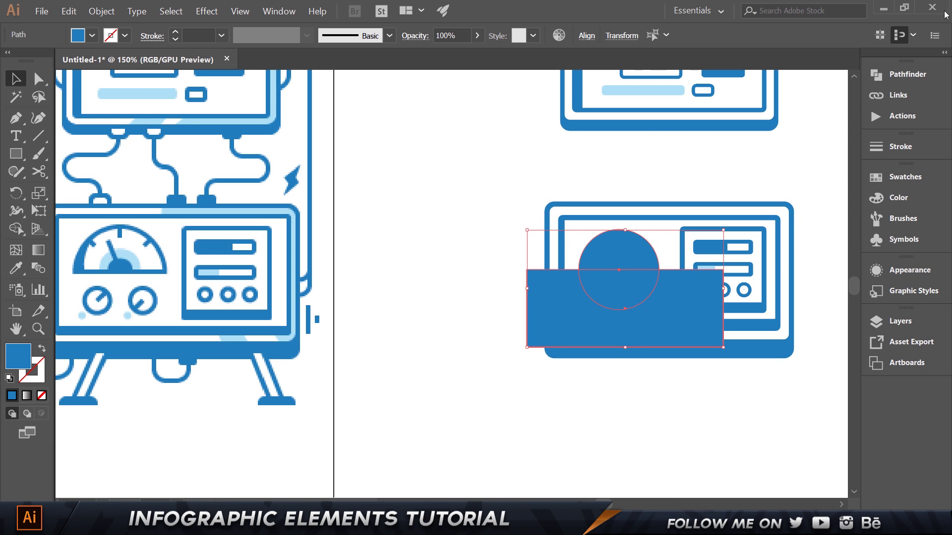
{"action": "left_click", "coordinate": [903, 74]}
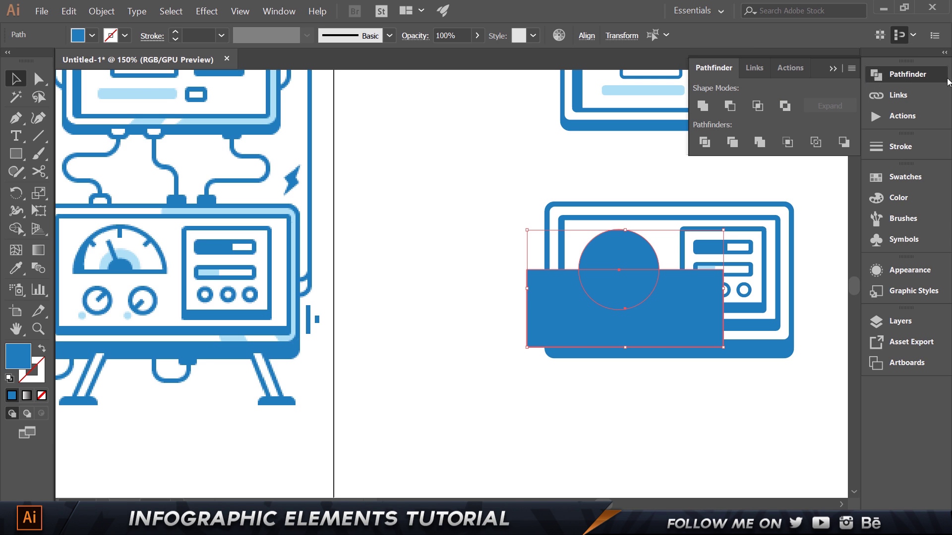
{"action": "left_click", "coordinate": [277, 11]}
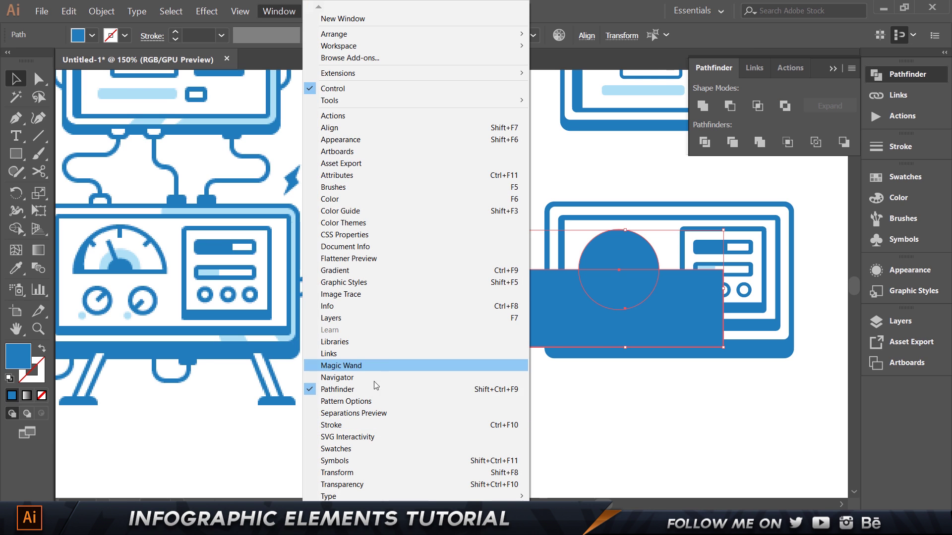
{"action": "left_click", "coordinate": [921, 74]}
{"action": "left_click", "coordinate": [921, 76]}
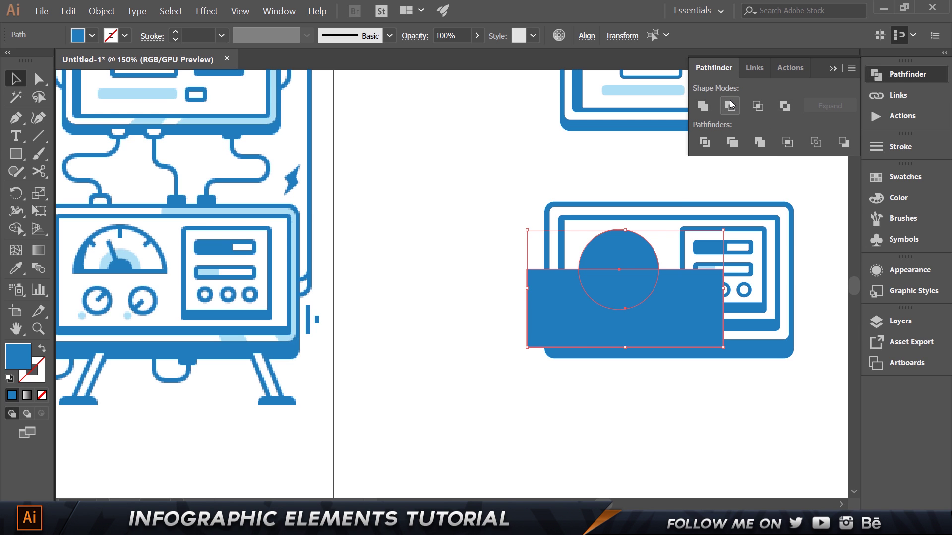
{"action": "left_click", "coordinate": [730, 105]}
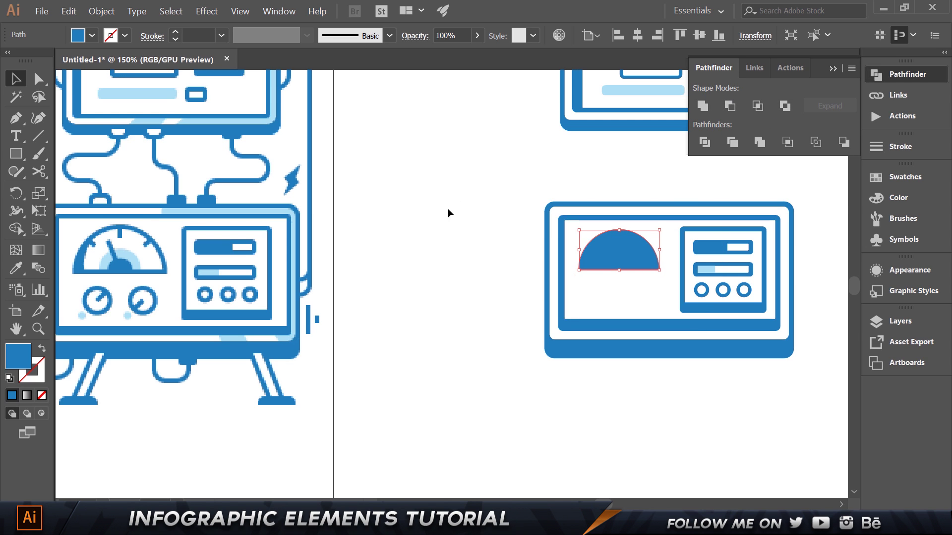
{"action": "left_click", "coordinate": [837, 72]}
{"action": "left_click", "coordinate": [432, 377]}
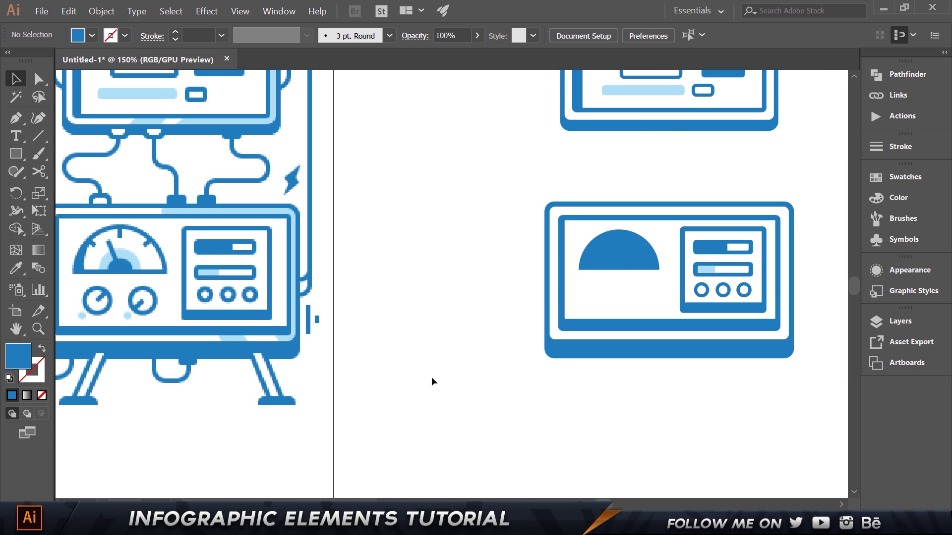
Step: Create an inset copy of the gauge's dark blue semicircle with Offset Path at -6 px and mitered joins
{"action": "left_click", "coordinate": [631, 248]}
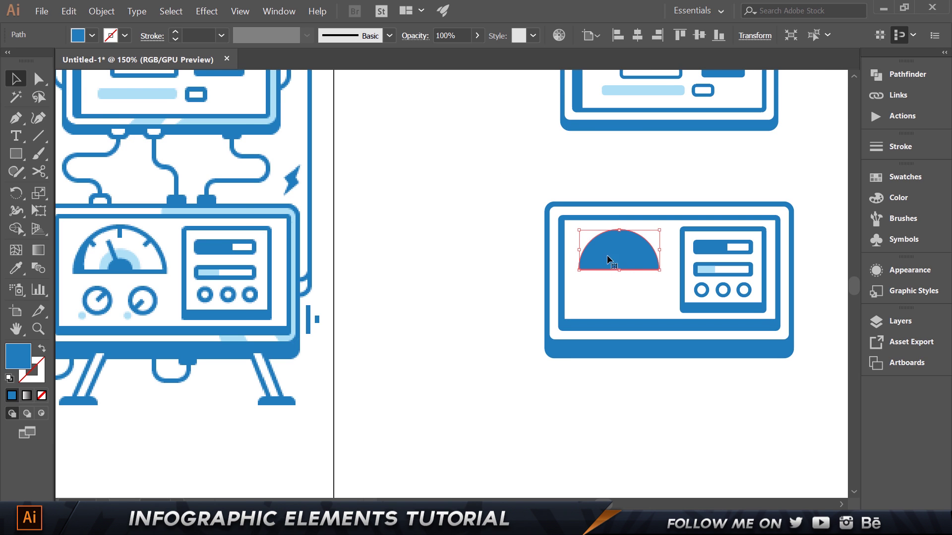
{"action": "left_click", "coordinate": [106, 16]}
{"action": "mouse_move", "coordinate": [162, 257]}
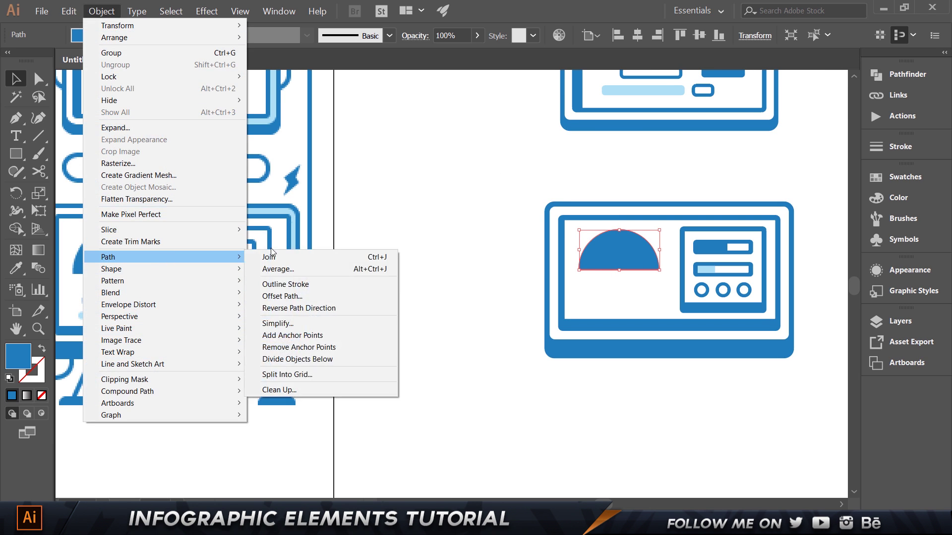
{"action": "left_click", "coordinate": [281, 296]}
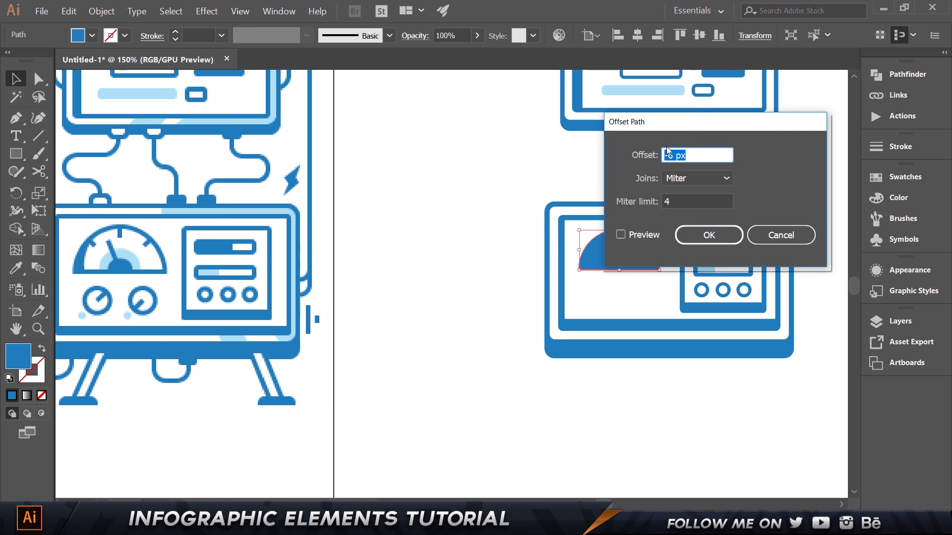
{"action": "left_click", "coordinate": [626, 233]}
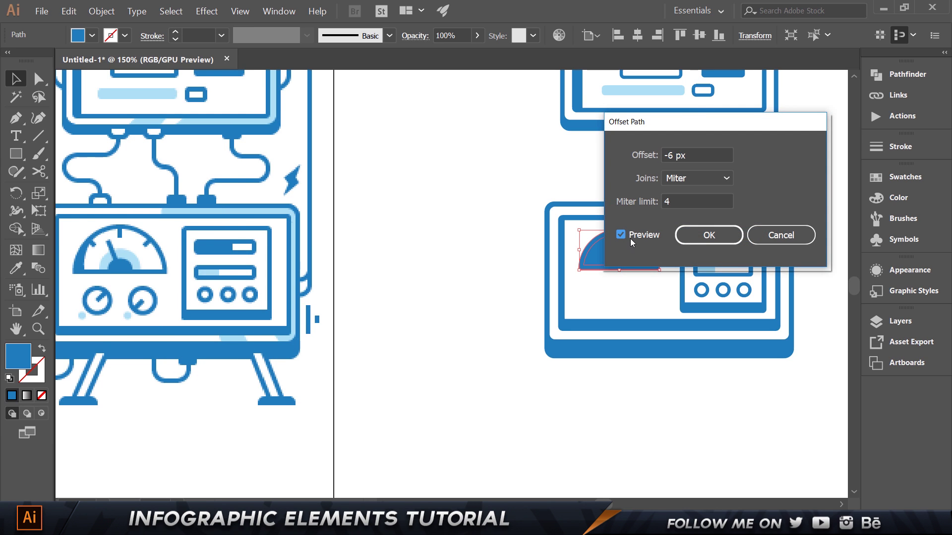
{"action": "left_click", "coordinate": [690, 236]}
Step: Fill the inset semicircle with the white sampled from the reference gauge's face and deselect it
{"action": "key", "text": "i"}
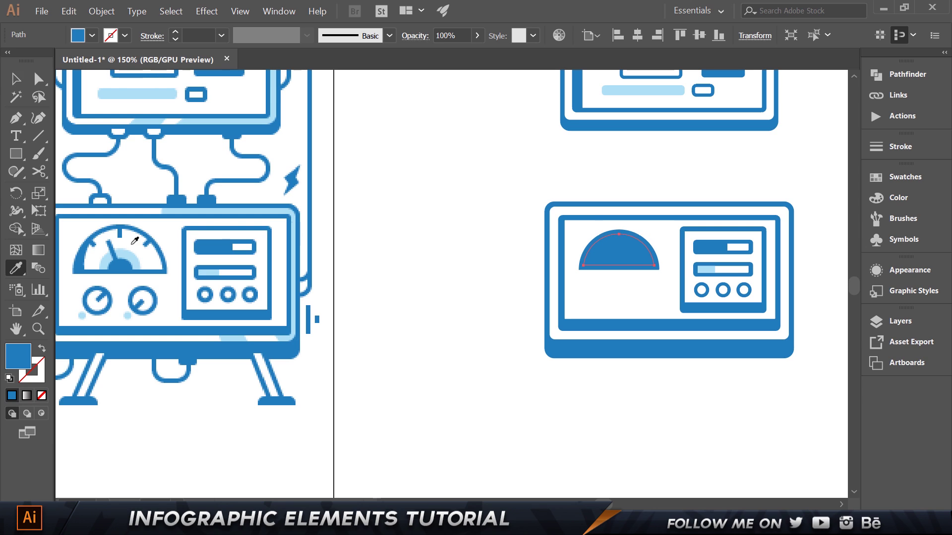
{"action": "left_click", "coordinate": [132, 243]}
{"action": "key", "text": "v"}
{"action": "left_click", "coordinate": [406, 197]}
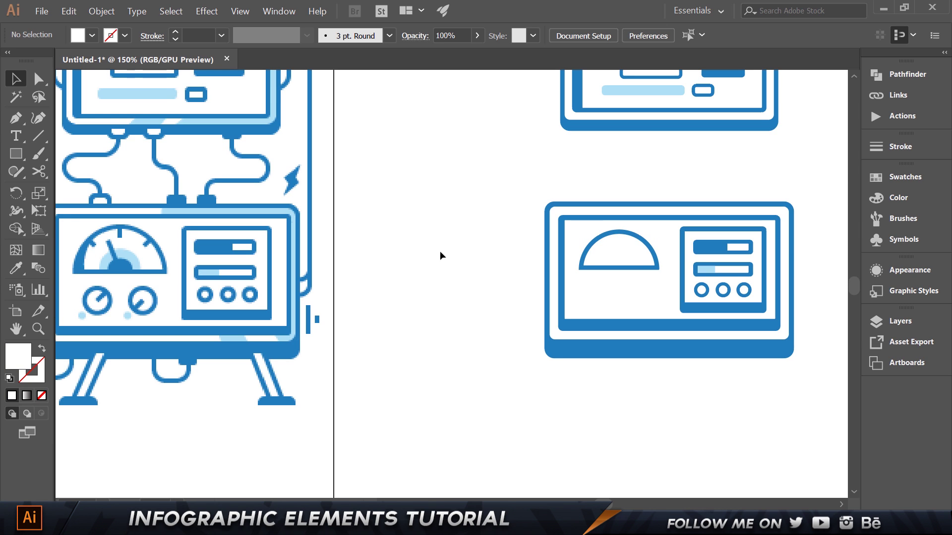
Step: Activate the Direct Selection tool for working on individual anchor points of the gauge's semicircle
{"action": "scroll", "coordinate": [600, 263], "scroll_direction": "up", "scroll_amount": 3}
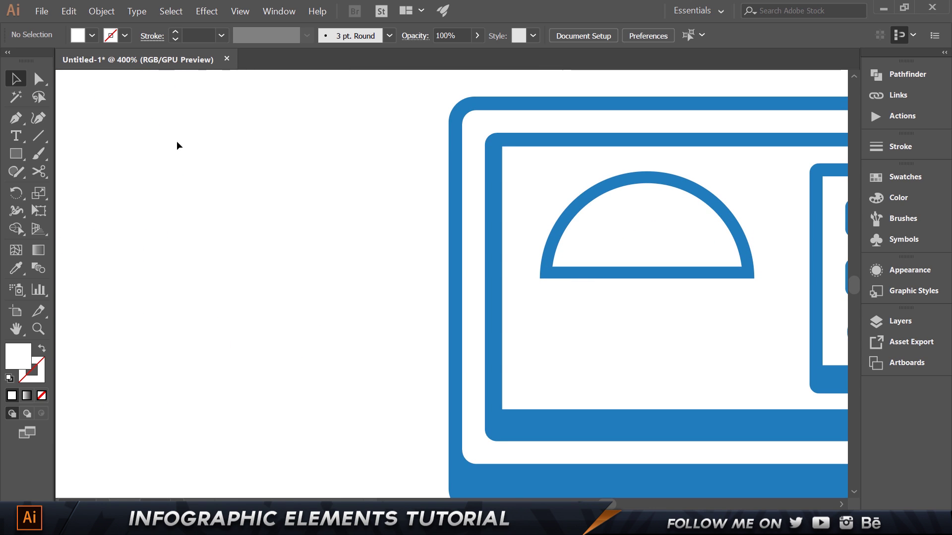
{"action": "left_click", "coordinate": [39, 79]}
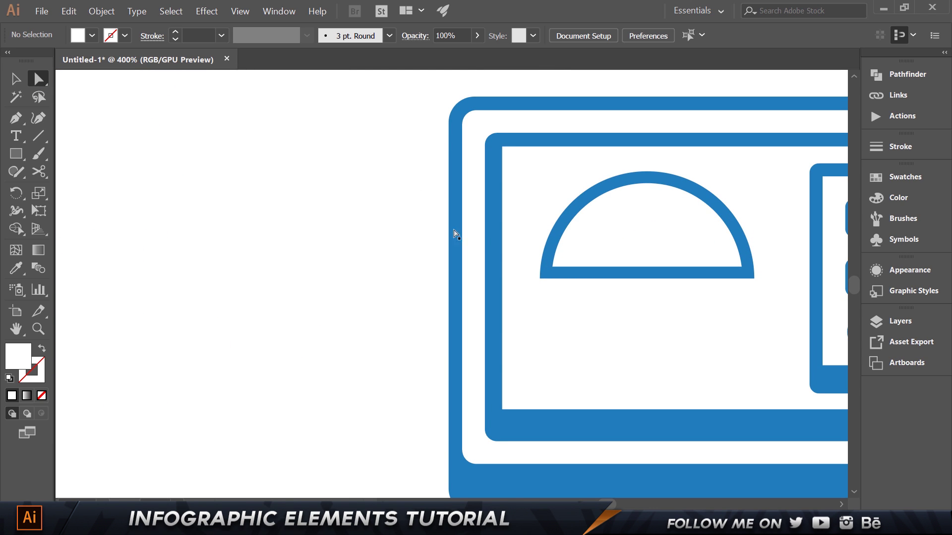
Step: Nudge the lower-left anchor point of the gauge's inner white semicircle inward so the blue frame thickens on that side
{"action": "left_click", "coordinate": [553, 267]}
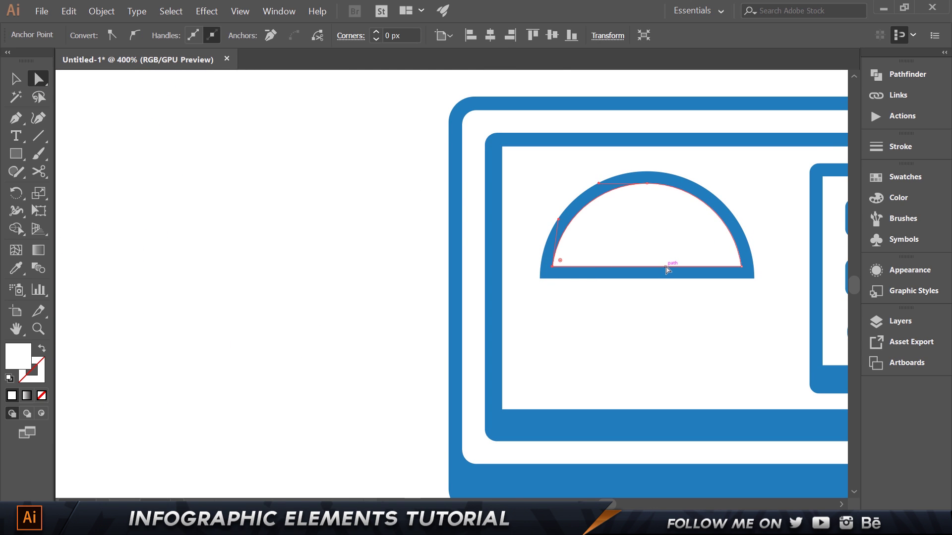
{"action": "key", "text": "Right"}
{"action": "key", "text": "Right"}
{"action": "key", "text": "Right"}
{"action": "key", "text": "Right"}
{"action": "key", "text": "Right"}
{"action": "key", "text": "Right"}
{"action": "key", "text": "Right"}
{"action": "key", "text": "Right"}
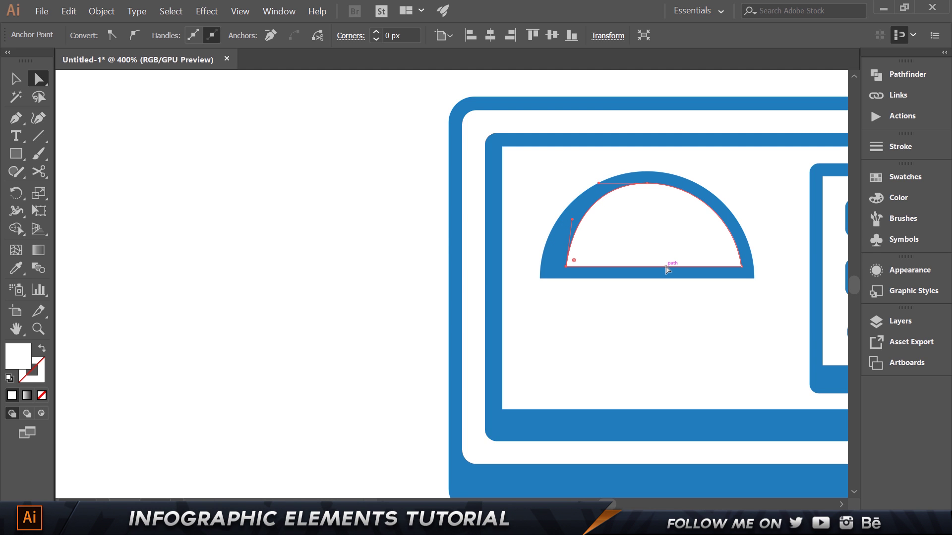
{"action": "left_click", "coordinate": [266, 280]}
{"action": "scroll", "coordinate": [268, 280], "scroll_direction": "down", "scroll_amount": 3}
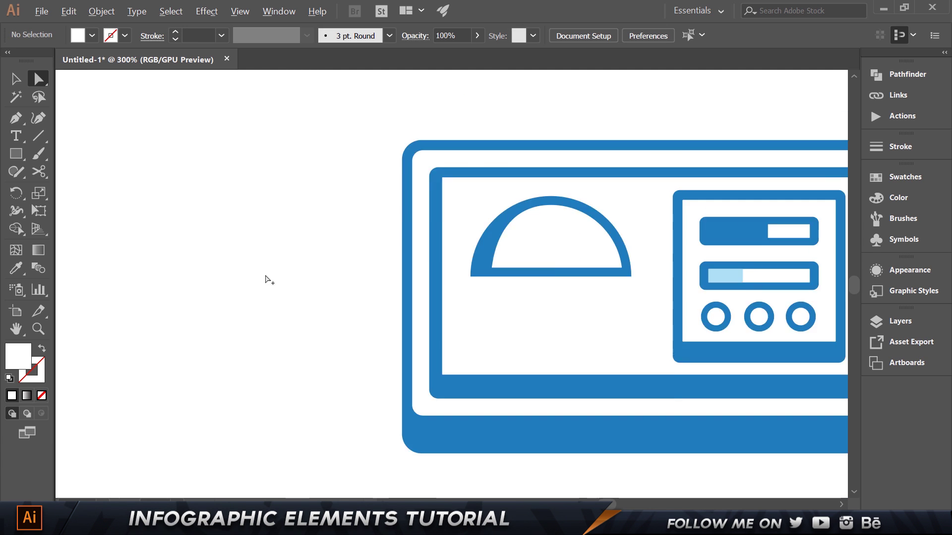
Step: Duplicate the gauge's outer blue semicircle in place, scale the copy down proportionally to under a third, and bring it to the front
{"action": "left_click_drag", "start_coordinate": [232, 243], "coordinate": [479, 257]}
{"action": "key", "text": "v"}
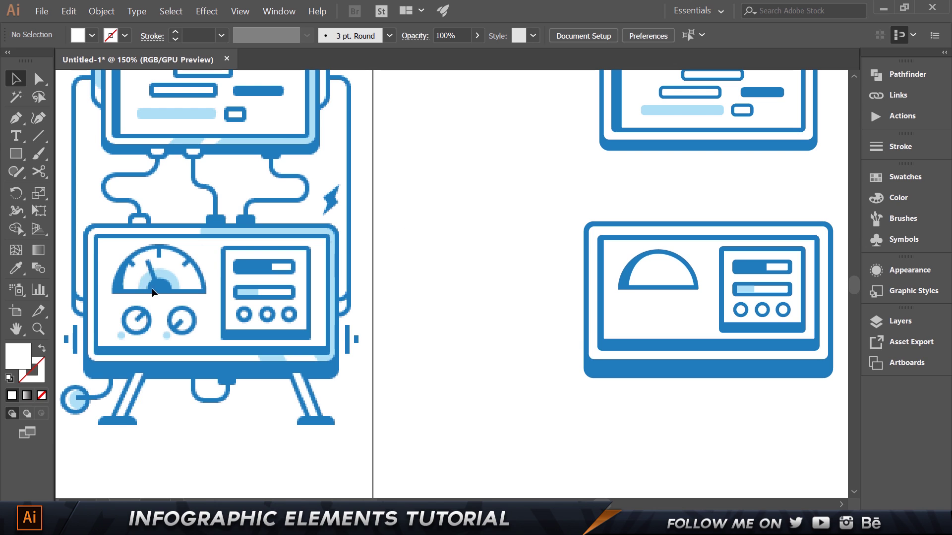
{"action": "left_click", "coordinate": [626, 284]}
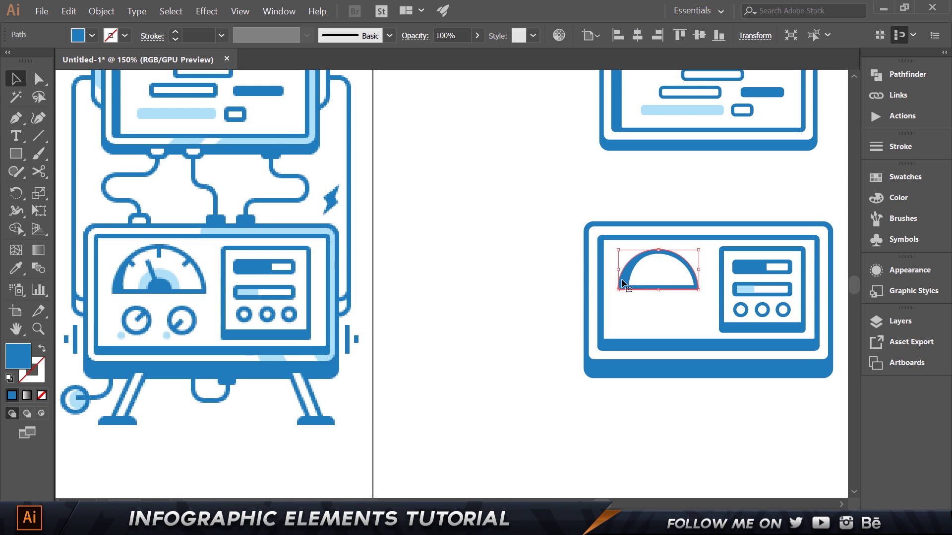
{"action": "key", "text": "ctrl+c"}
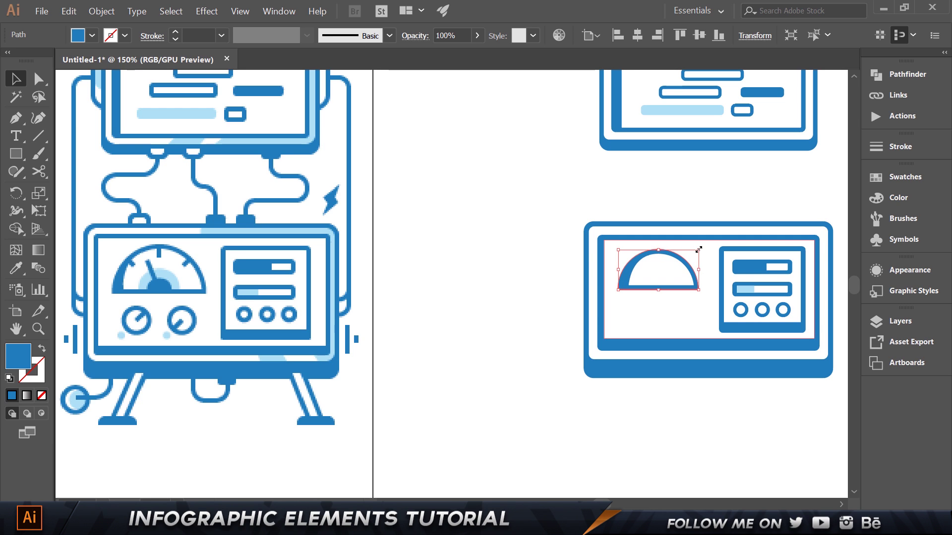
{"action": "left_click_drag", "start_coordinate": [698, 250], "coordinate": [672, 263]}
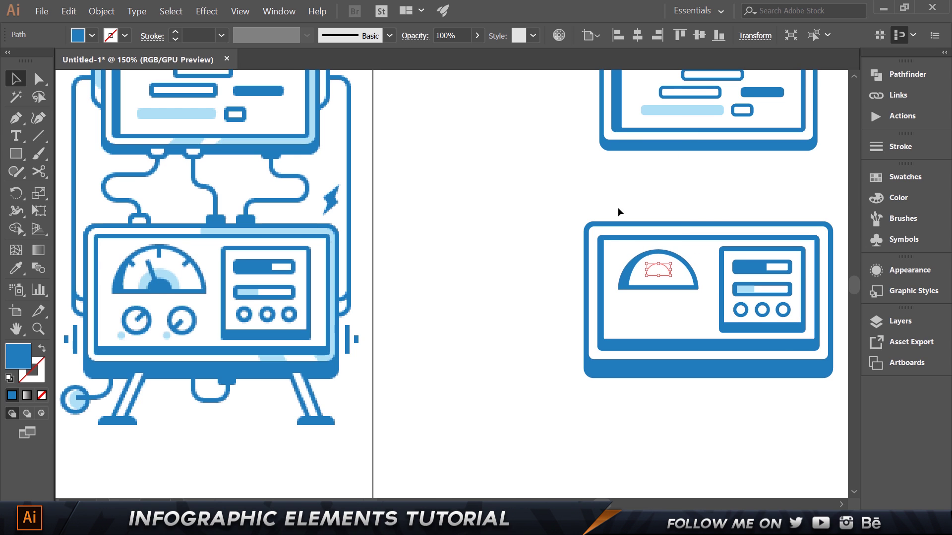
{"action": "right_click", "coordinate": [663, 265]}
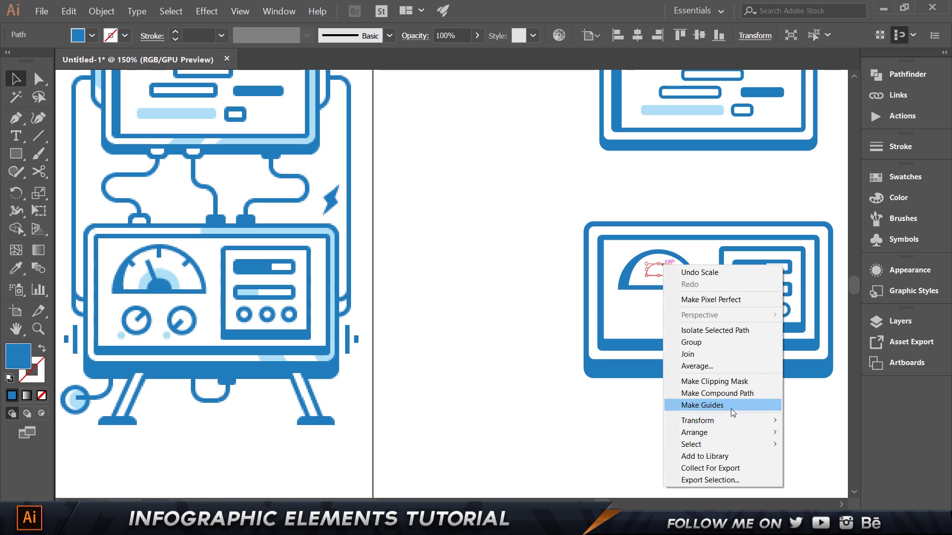
{"action": "mouse_move", "coordinate": [726, 432]}
{"action": "left_click", "coordinate": [846, 426]}
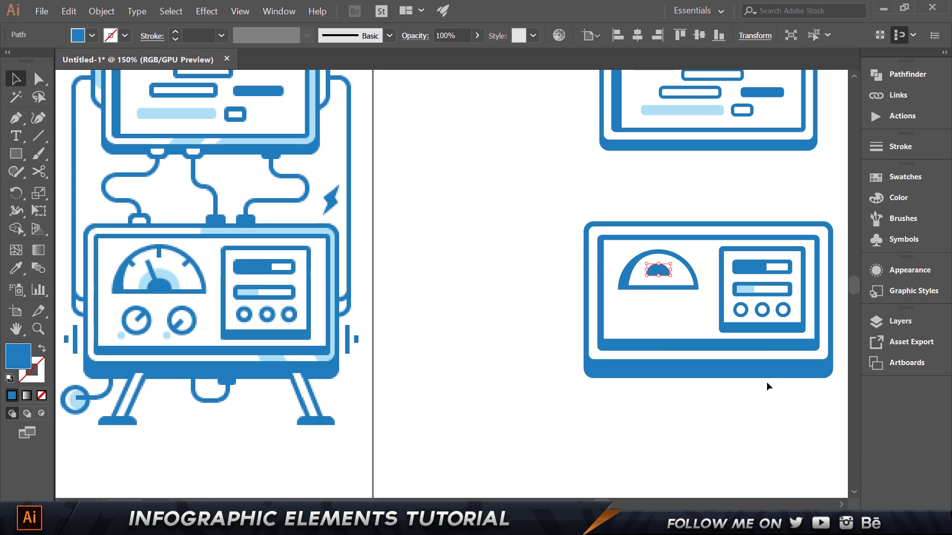
Step: Move the small blue semicircle straight down until it rests on the gauge's base bar
{"action": "key", "text": "Down"}
{"action": "key", "text": "Down"}
{"action": "key", "text": "Down"}
{"action": "key", "text": "Down"}
{"action": "key", "text": "Down"}
{"action": "key", "text": "Down"}
{"action": "key", "text": "Down"}
{"action": "key", "text": "Down"}
{"action": "key", "text": "Down"}
{"action": "key", "text": "Down"}
{"action": "key", "text": "Down"}
{"action": "key", "text": "Down"}
{"action": "key", "text": "Down"}
{"action": "key", "text": "Down"}
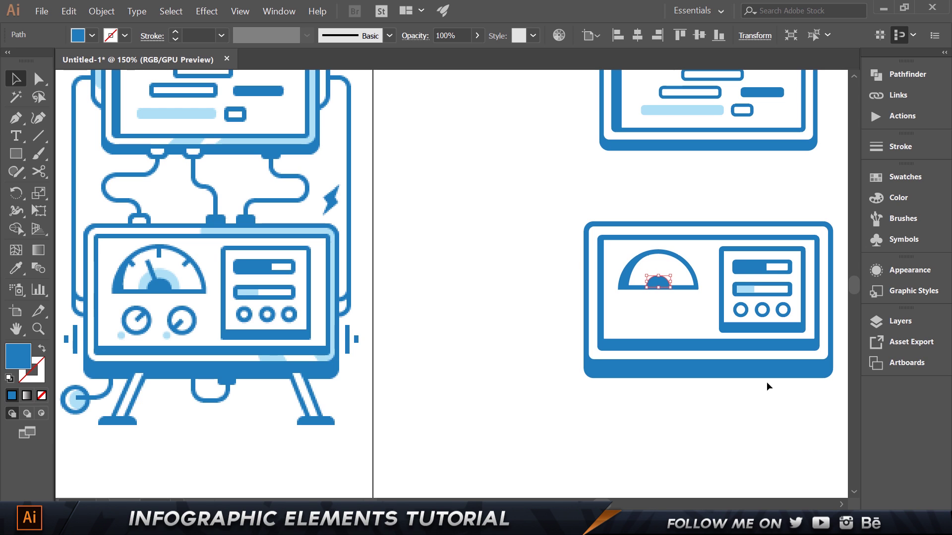
{"action": "left_click", "coordinate": [765, 382]}
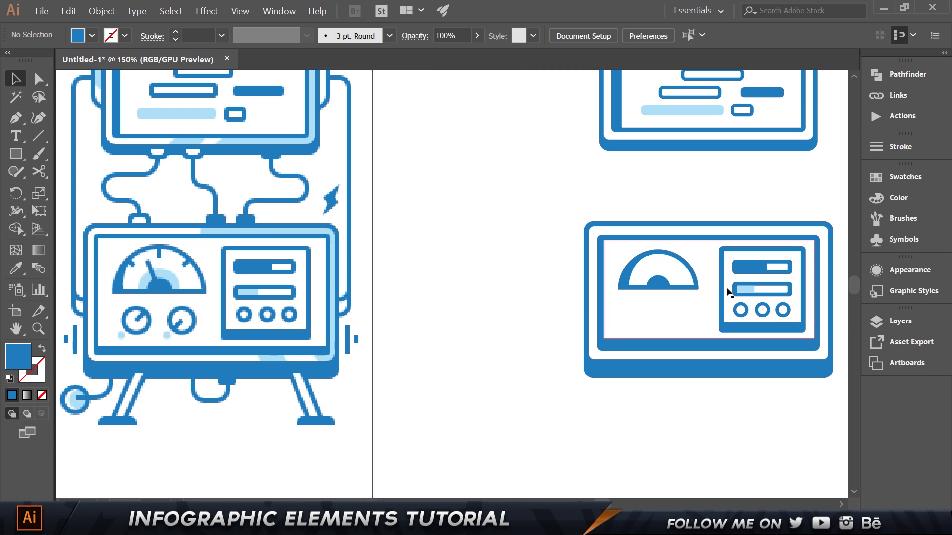
Step: Create an Offset Path of 6 px with Miter joins around the small blue semicircle
{"action": "left_click", "coordinate": [654, 286]}
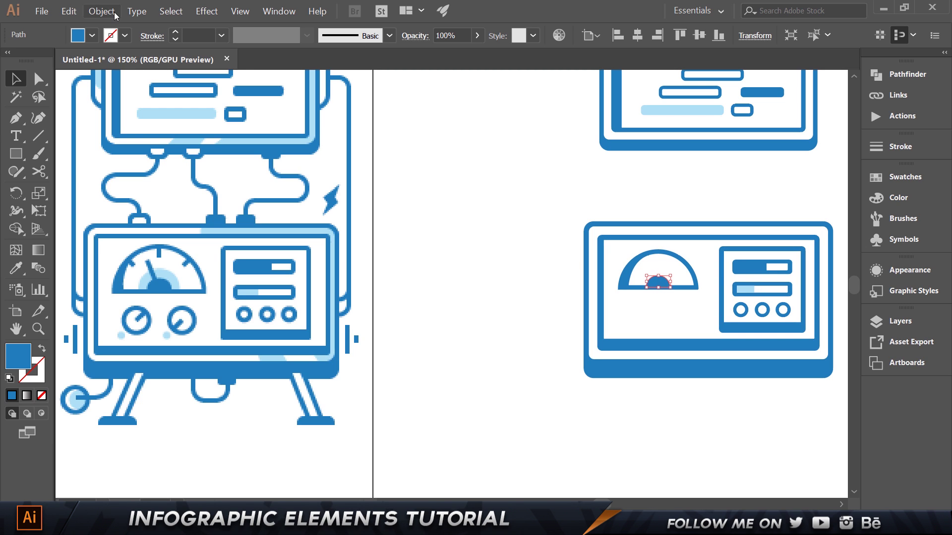
{"action": "left_click", "coordinate": [102, 11]}
{"action": "mouse_move", "coordinate": [164, 258]}
{"action": "left_click", "coordinate": [325, 296]}
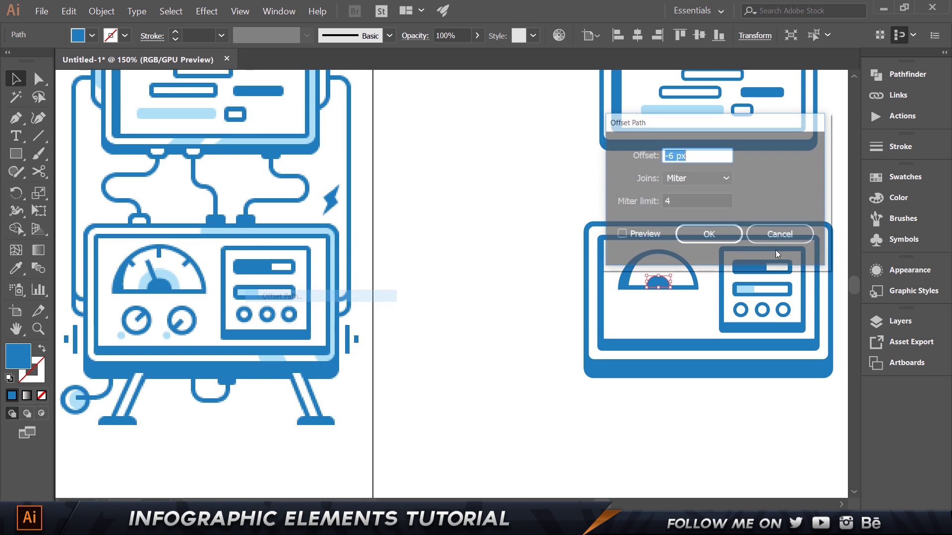
{"action": "type", "text": "6"}
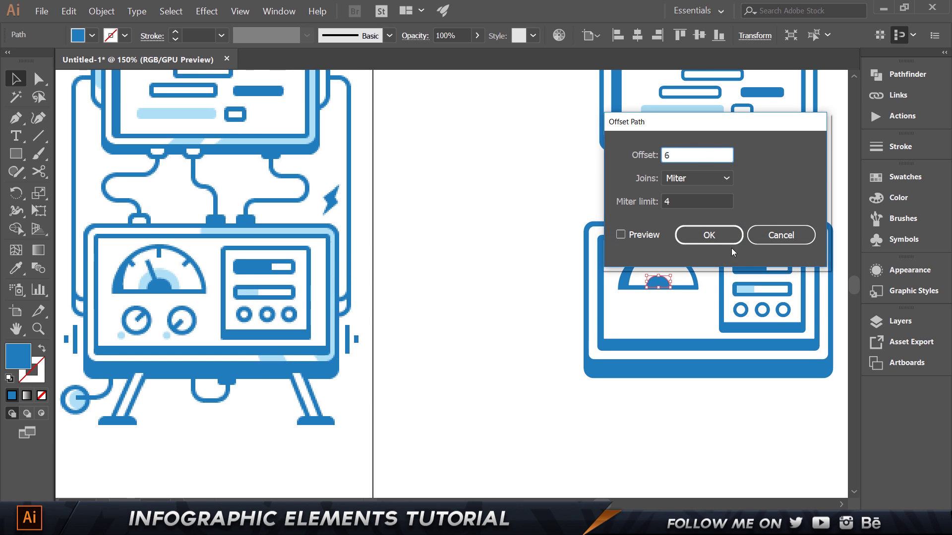
{"action": "left_click", "coordinate": [639, 236]}
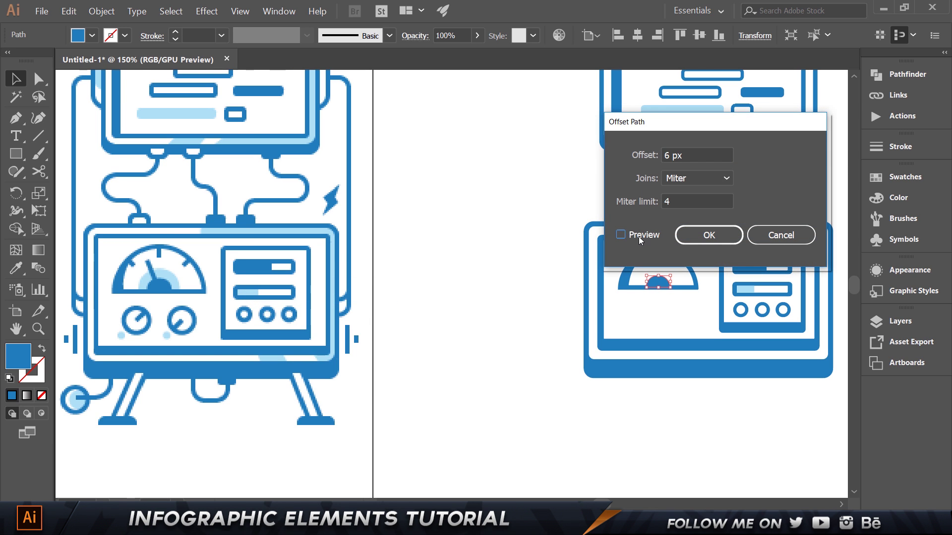
{"action": "left_click", "coordinate": [714, 236]}
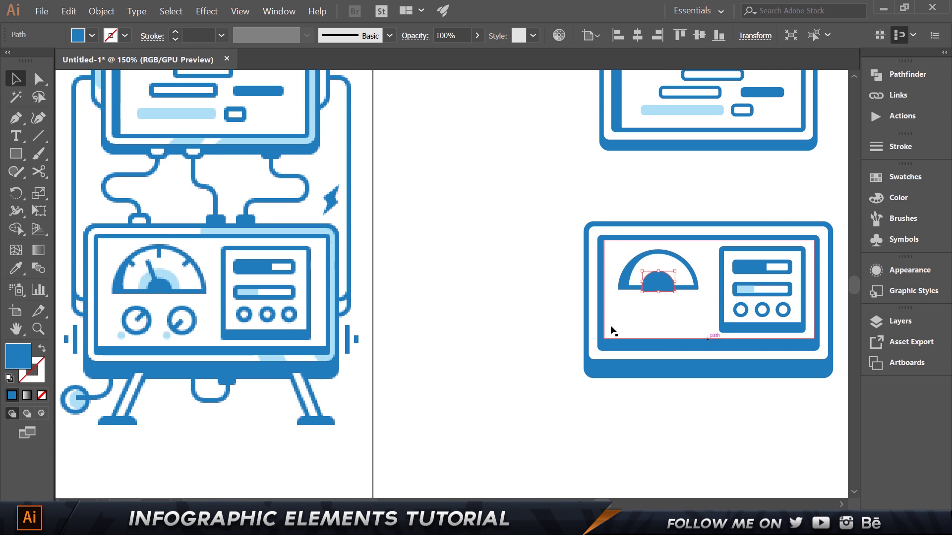
Step: Recolor the offset semicircle light blue by sampling the hub's halo on the reference gauge with the Eyedropper
{"action": "key", "text": "i"}
{"action": "left_click", "coordinate": [169, 271]}
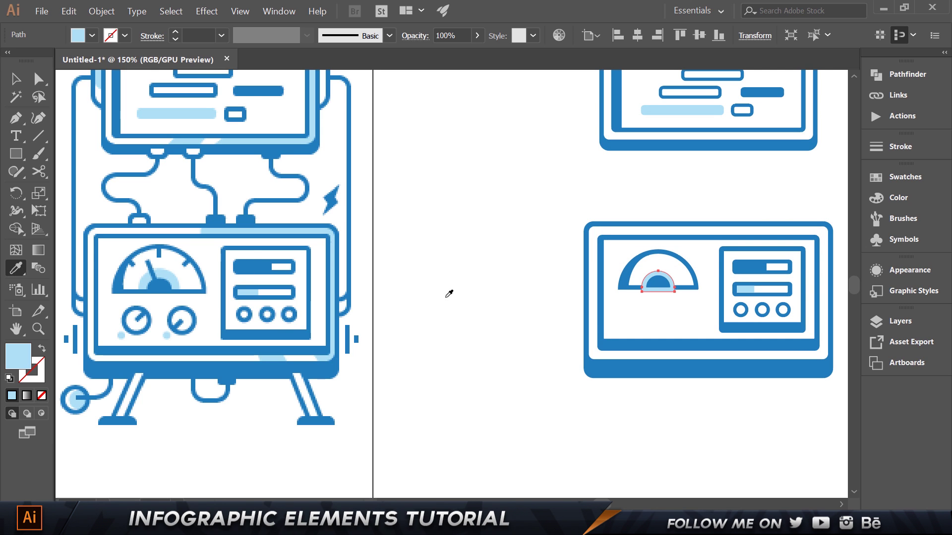
{"action": "key", "text": "v"}
{"action": "left_click", "coordinate": [457, 281]}
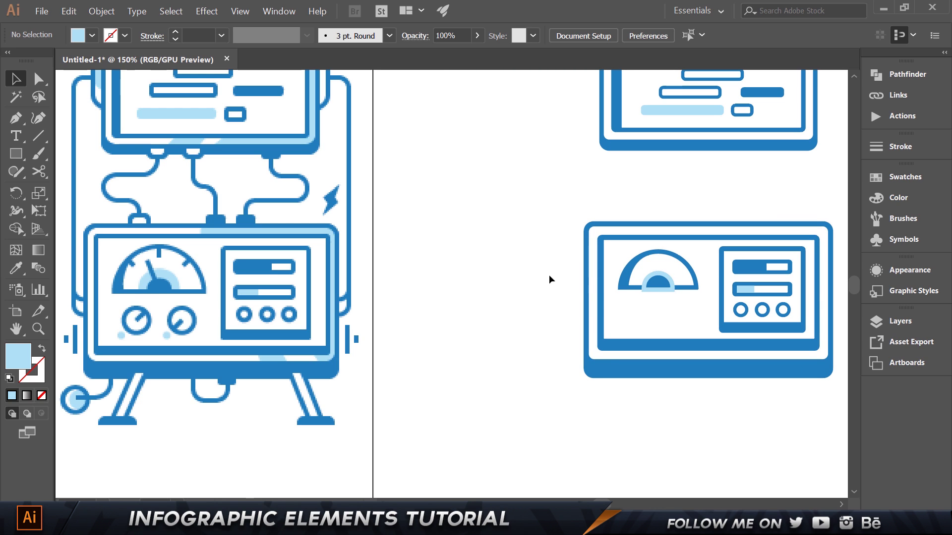
Step: Try sending the light-blue semicircle to the back of the stacking order
{"action": "left_click", "coordinate": [674, 290]}
{"action": "right_click", "coordinate": [673, 289]}
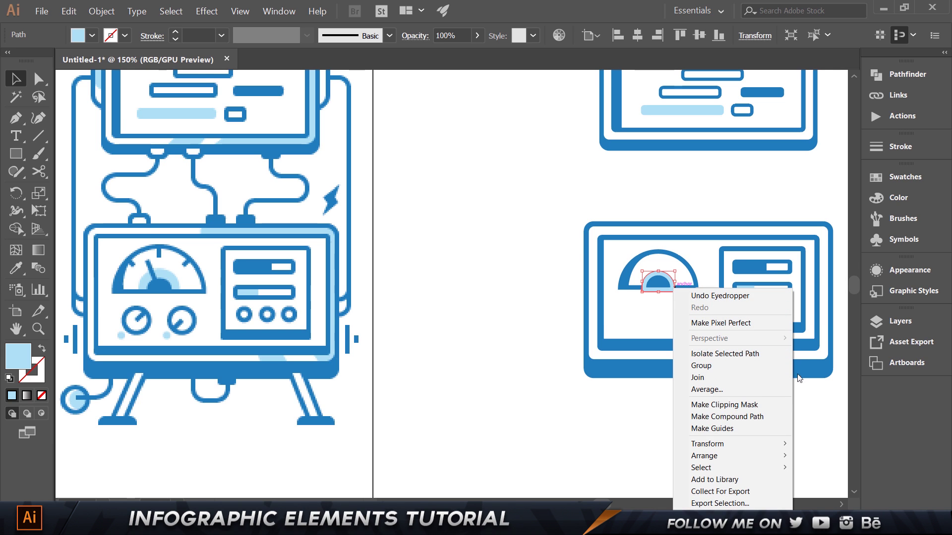
{"action": "mouse_move", "coordinate": [747, 454]}
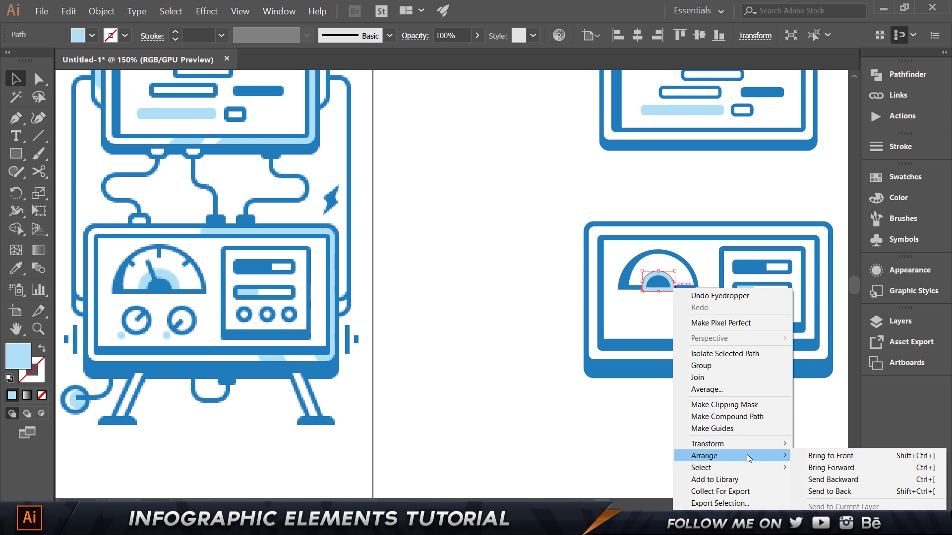
{"action": "left_click", "coordinate": [830, 492]}
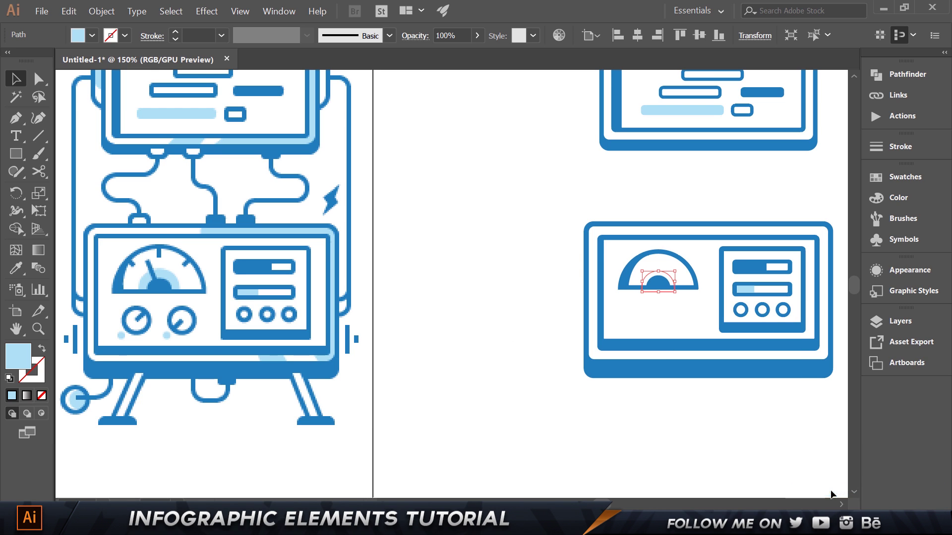
{"action": "key", "text": "ctrl+shift+a"}
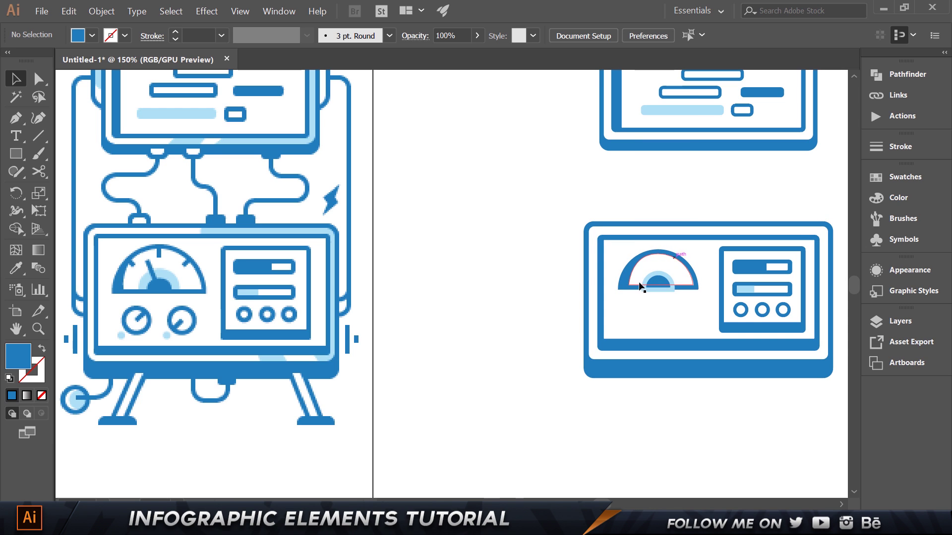
{"action": "left_click", "coordinate": [672, 284]}
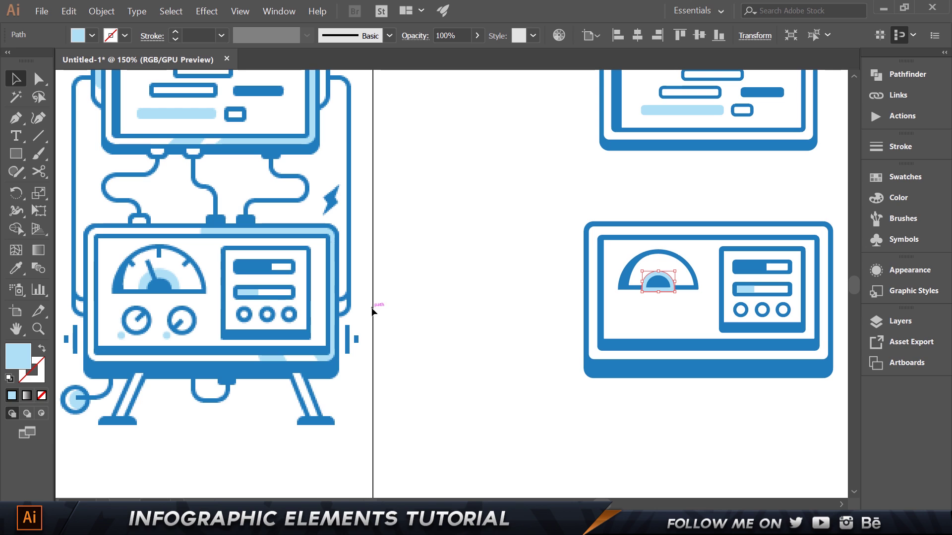
{"action": "left_click", "coordinate": [576, 291]}
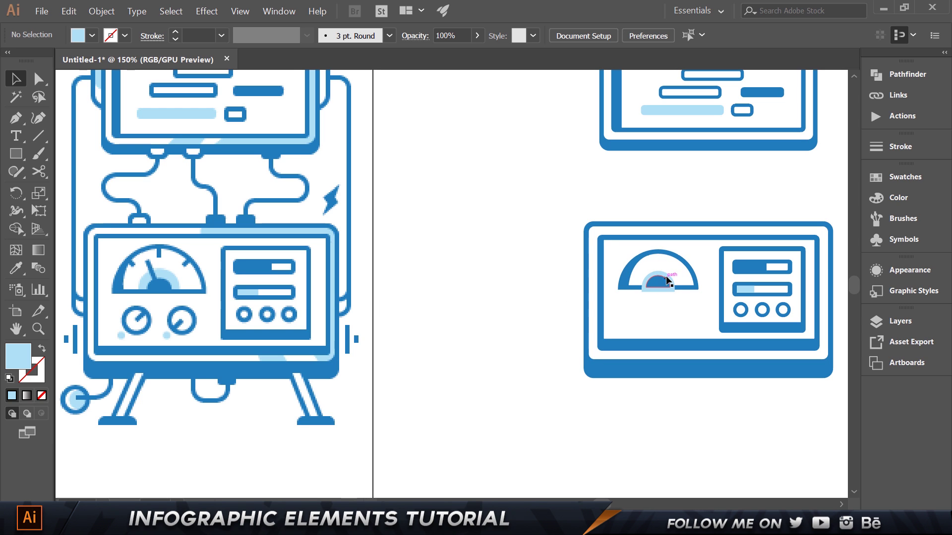
{"action": "left_click", "coordinate": [670, 280]}
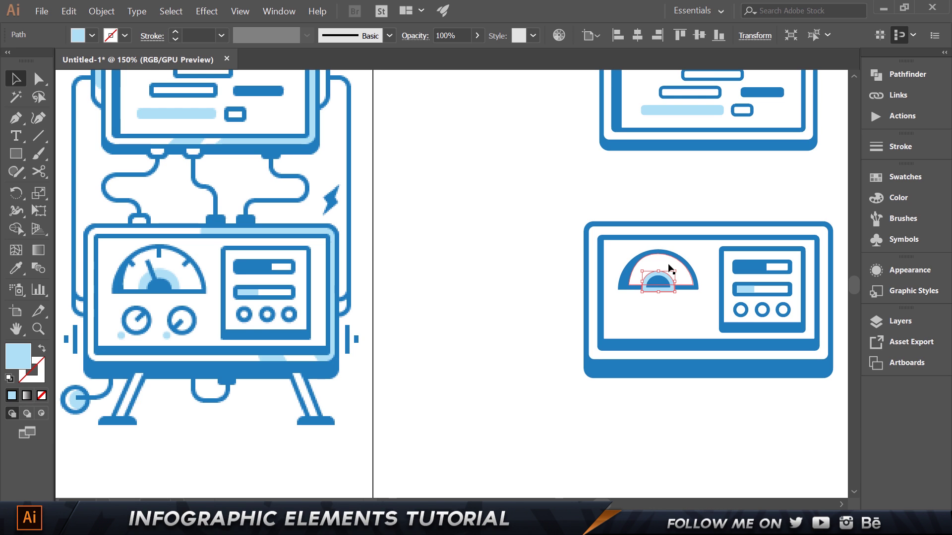
{"action": "left_click", "coordinate": [509, 202]}
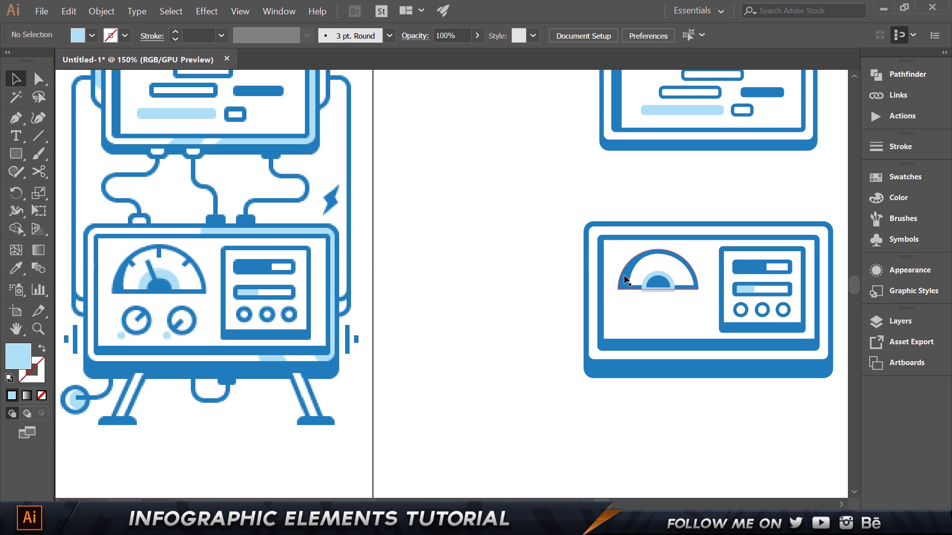
Step: Cut the inner white semicircle out of the gauge's blue semicircle with the Shape Builder tool, leaving a hollow frame
{"action": "left_click", "coordinate": [626, 281]}
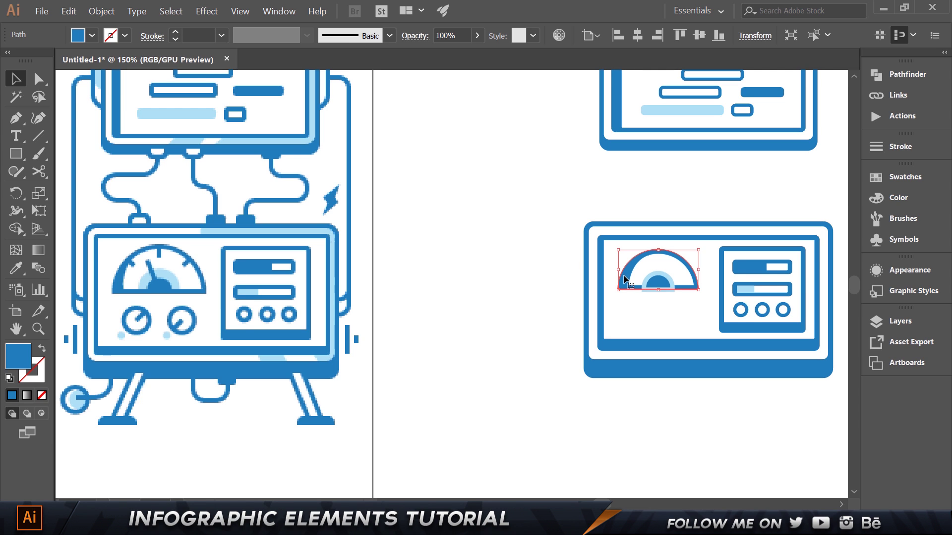
{"action": "left_click", "coordinate": [635, 271], "text": "shift"}
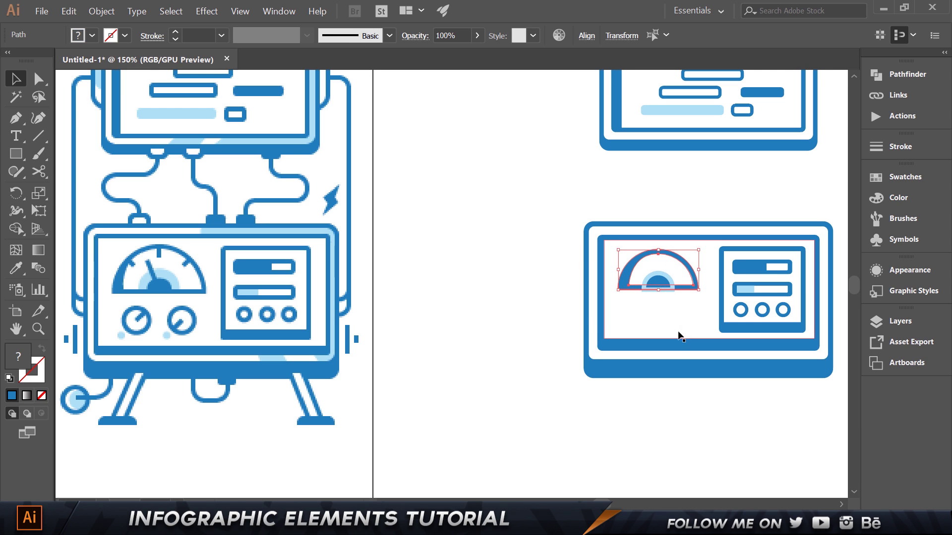
{"action": "left_click", "coordinate": [12, 231]}
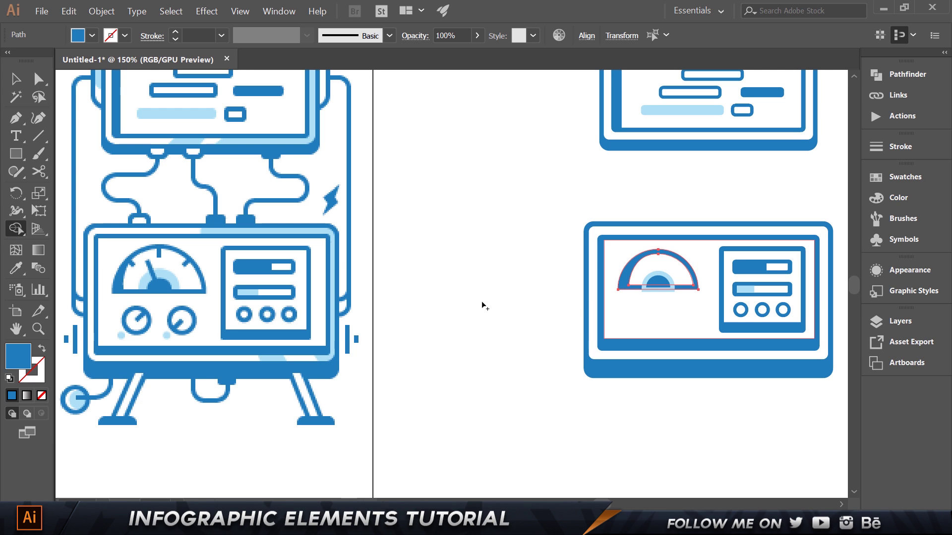
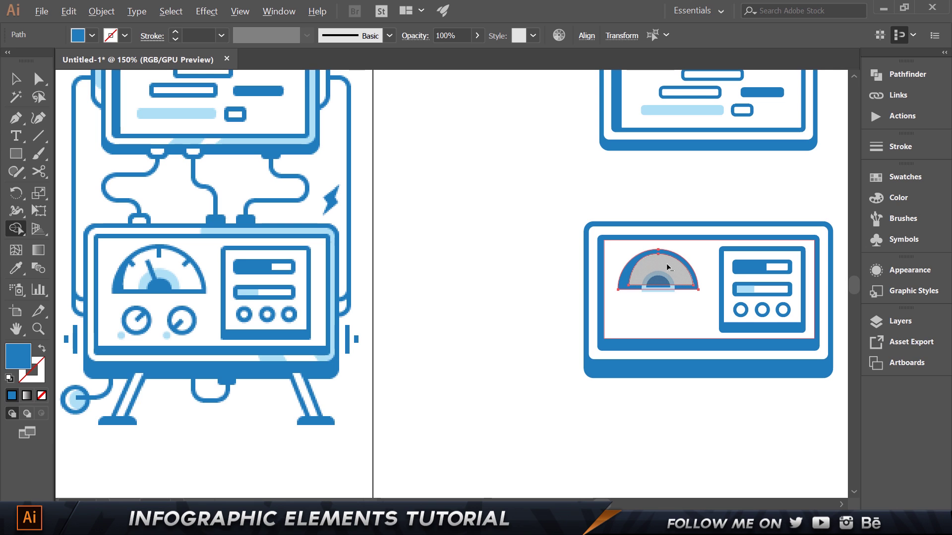
{"action": "left_click", "coordinate": [667, 268]}
{"action": "key", "text": "v"}
{"action": "left_click", "coordinate": [535, 218]}
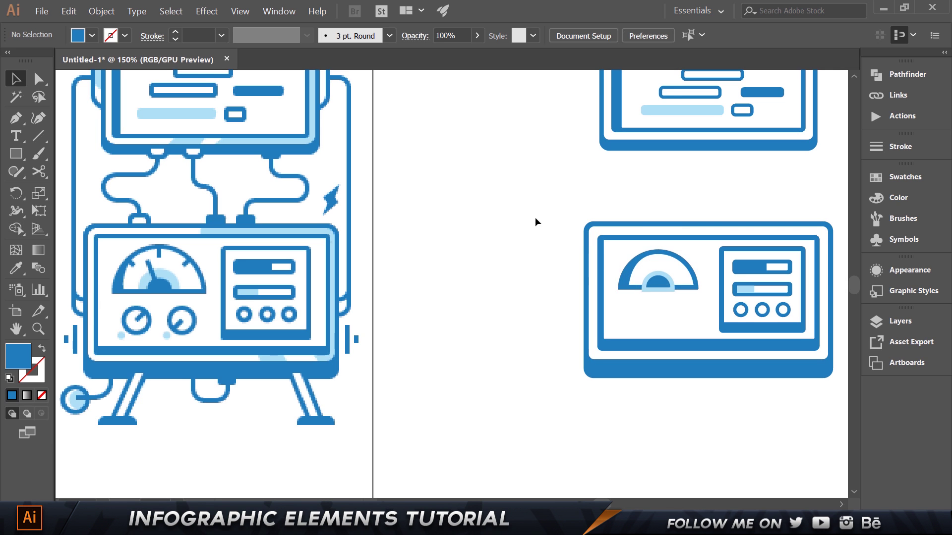
Step: Move the hollow gauge frame over the reference drawing to check its cut-out, and undo the move
{"action": "left_click_drag", "start_coordinate": [629, 276], "coordinate": [300, 268]}
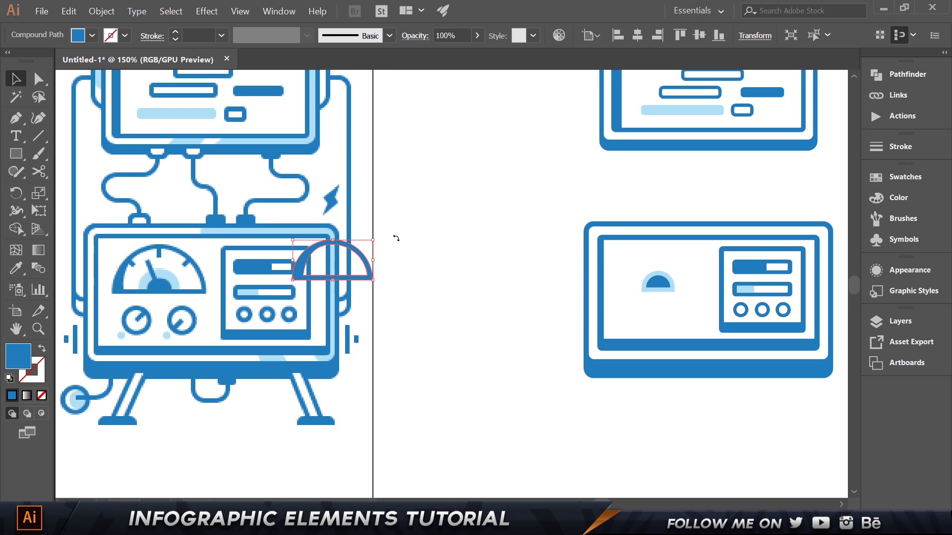
{"action": "key", "text": "ctrl+z"}
{"action": "key", "text": "ctrl+z"}
{"action": "left_click", "coordinate": [558, 295]}
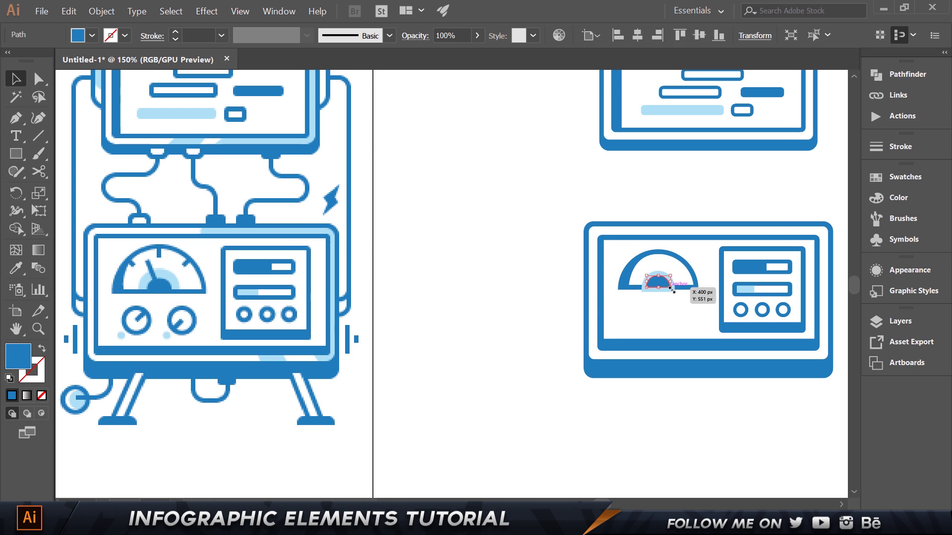
Step: Send the light-blue semicircle backward behind the gauge frame and bring its lower edge inside the frame's base
{"action": "left_click", "coordinate": [671, 294]}
{"action": "right_click", "coordinate": [665, 291]}
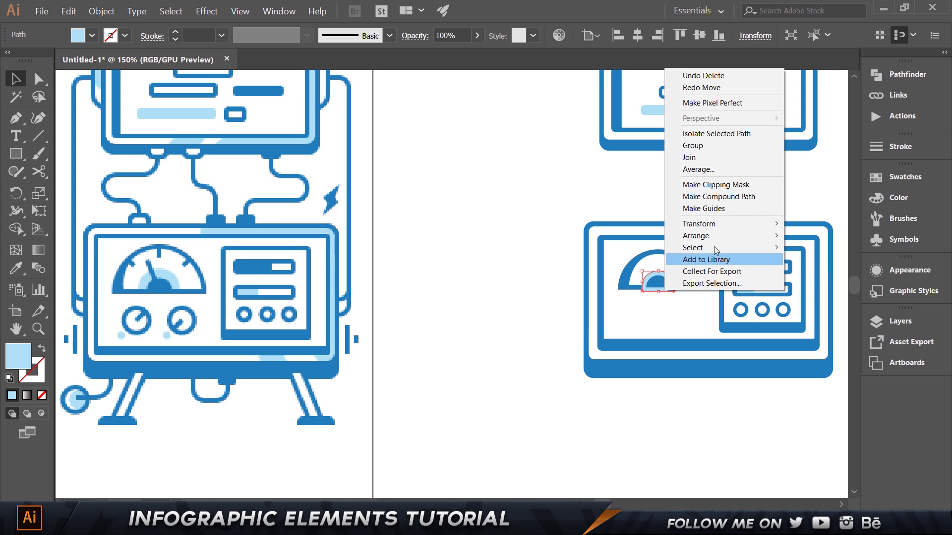
{"action": "mouse_move", "coordinate": [715, 239]}
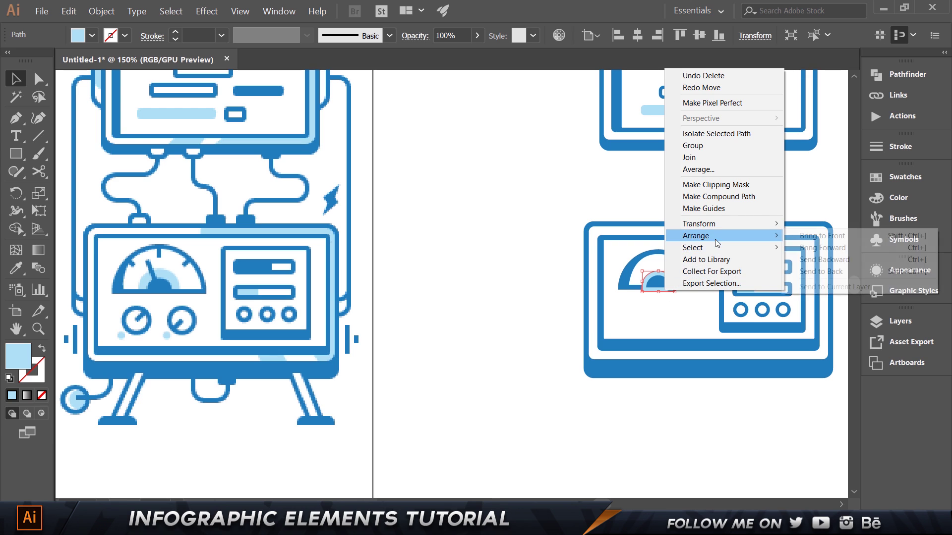
{"action": "left_click", "coordinate": [827, 262]}
{"action": "left_click", "coordinate": [547, 303]}
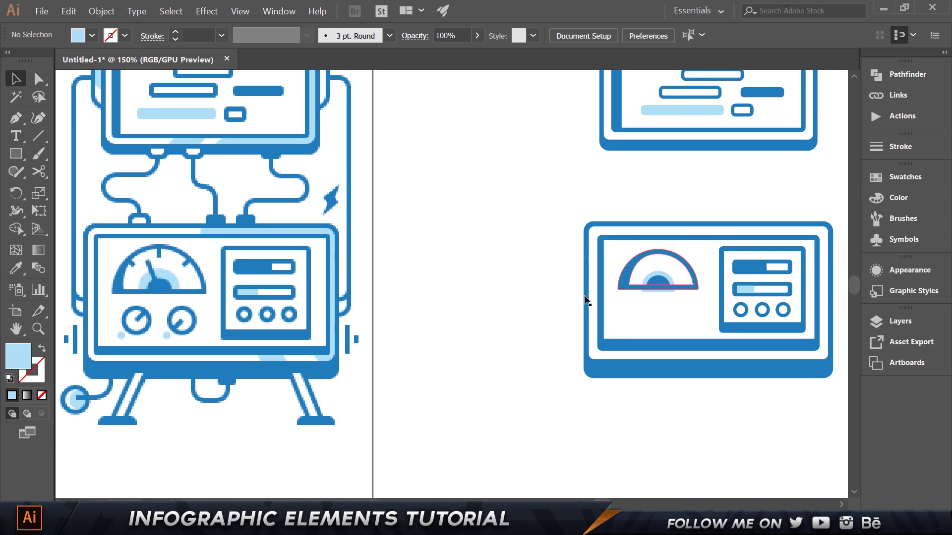
{"action": "left_click", "coordinate": [664, 293]}
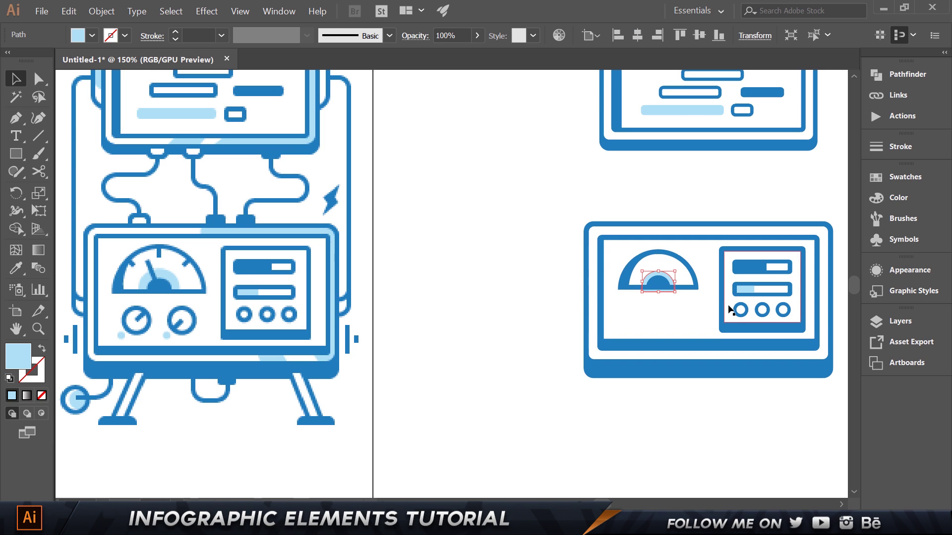
{"action": "left_click", "coordinate": [487, 392]}
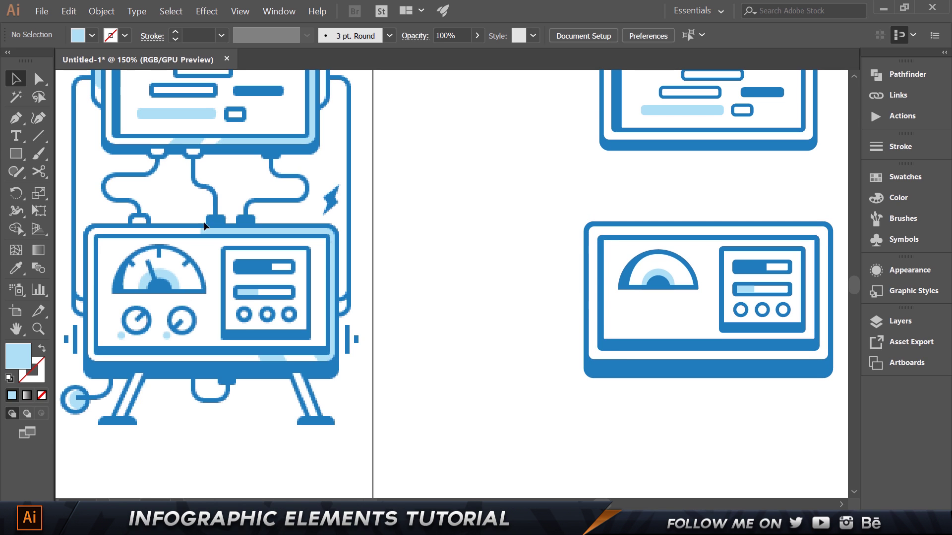
Step: Draw a thin upright rectangle in the empty space and color it dark blue by sampling the reference gauge's hub with the Eyedropper
{"action": "left_click", "coordinate": [14, 155]}
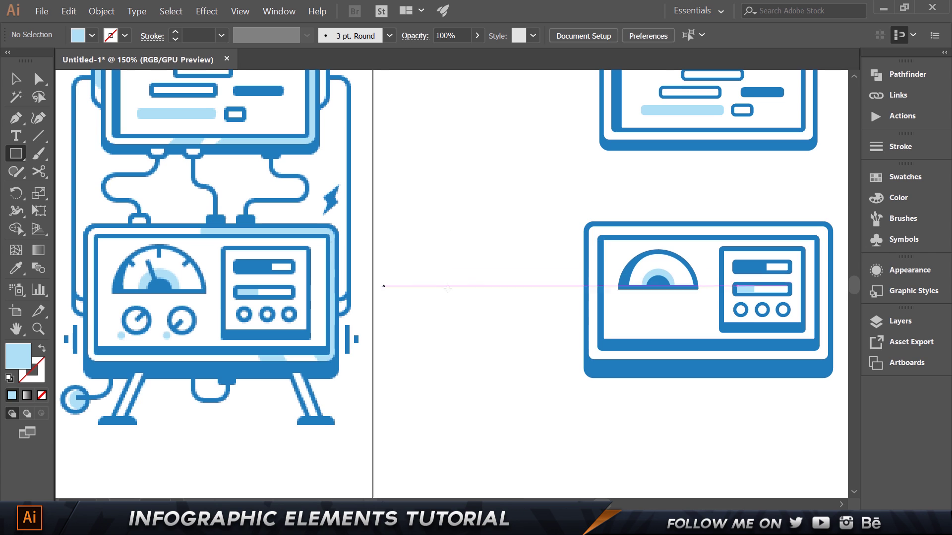
{"action": "left_click_drag", "start_coordinate": [471, 240], "coordinate": [475, 275]}
{"action": "key", "text": "i"}
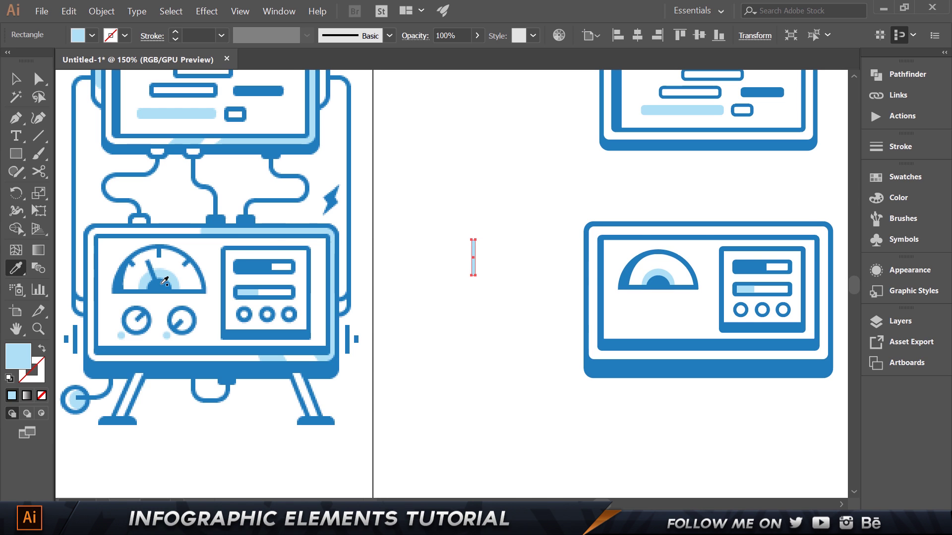
{"action": "left_click", "coordinate": [165, 281]}
{"action": "key", "text": "v"}
Step: Move the thin blue rectangle onto the gauge hub, tilt it counterclockwise as a needle and shorten its outer end
{"action": "scroll", "coordinate": [629, 268], "scroll_direction": "up", "scroll_amount": 3}
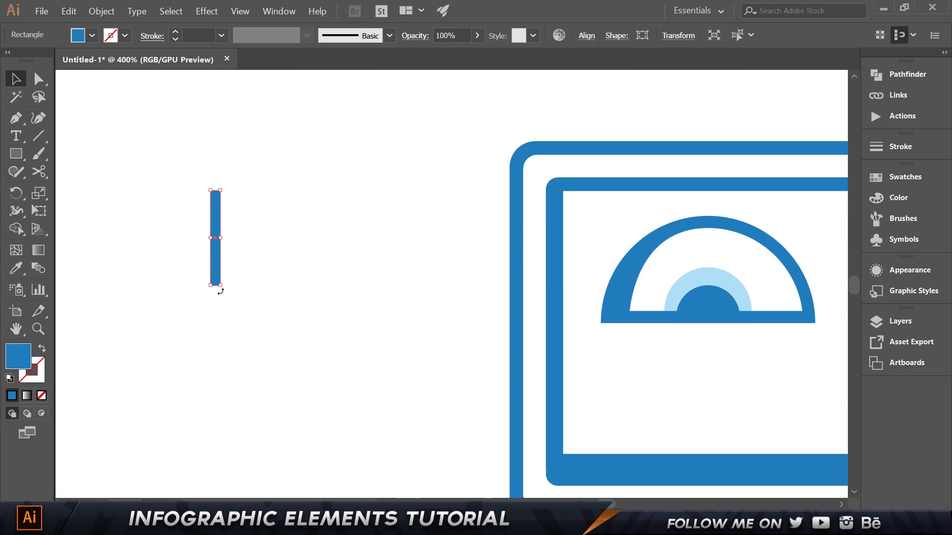
{"action": "left_click_drag", "start_coordinate": [223, 293], "coordinate": [698, 285]}
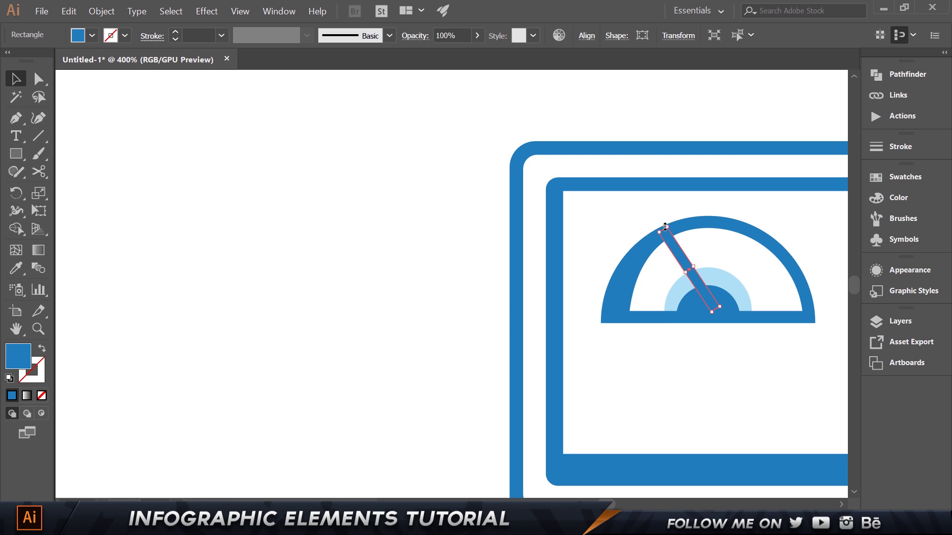
{"action": "scroll", "coordinate": [679, 244], "scroll_direction": "up", "scroll_amount": 1}
{"action": "left_click_drag", "start_coordinate": [701, 238], "coordinate": [566, 230]}
{"action": "scroll", "coordinate": [557, 273], "scroll_direction": "up", "scroll_amount": 2}
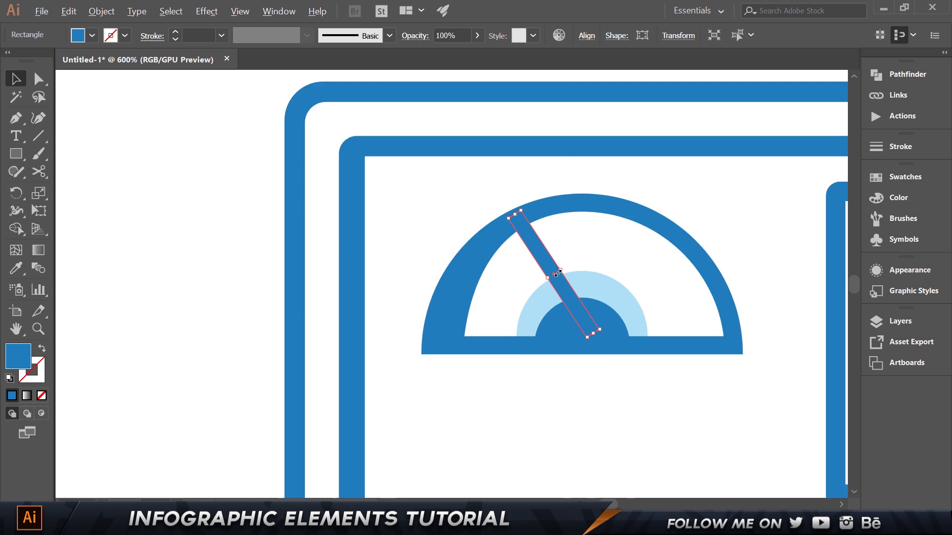
{"action": "left_click_drag", "start_coordinate": [500, 196], "coordinate": [541, 242]}
{"action": "left_click", "coordinate": [688, 302]}
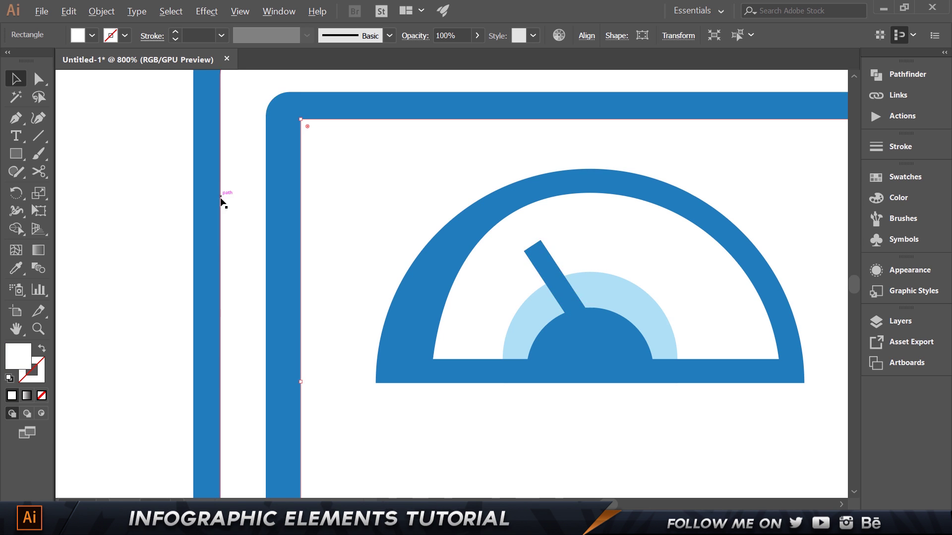
Step: Compare the needle with the reference gauge and rotate it to a slightly more upright angle
{"action": "scroll", "coordinate": [223, 204], "scroll_direction": "down", "scroll_amount": 3}
{"action": "left_click", "coordinate": [245, 216]}
{"action": "left_click_drag", "start_coordinate": [245, 215], "coordinate": [659, 220]}
{"action": "scroll", "coordinate": [659, 220], "scroll_direction": "down", "scroll_amount": 2}
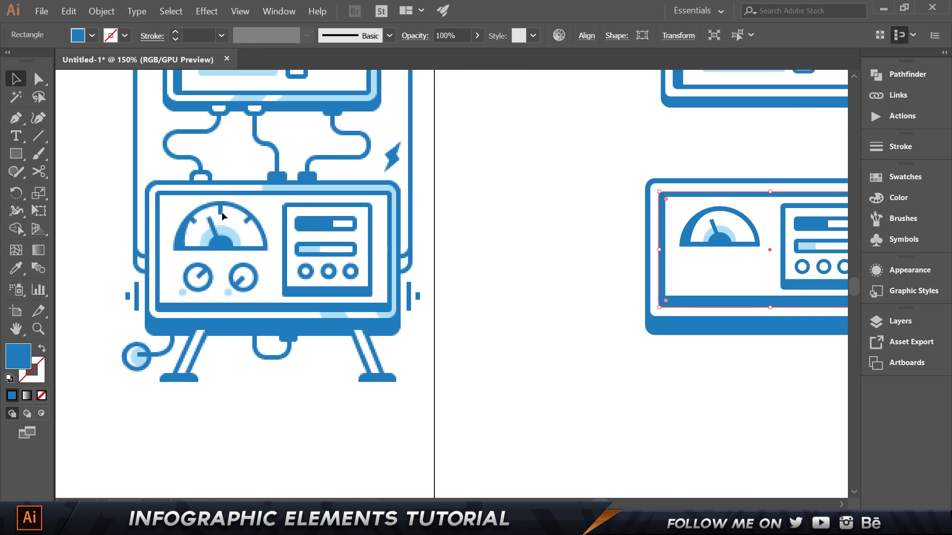
{"action": "scroll", "coordinate": [836, 208], "scroll_direction": "up", "scroll_amount": 3}
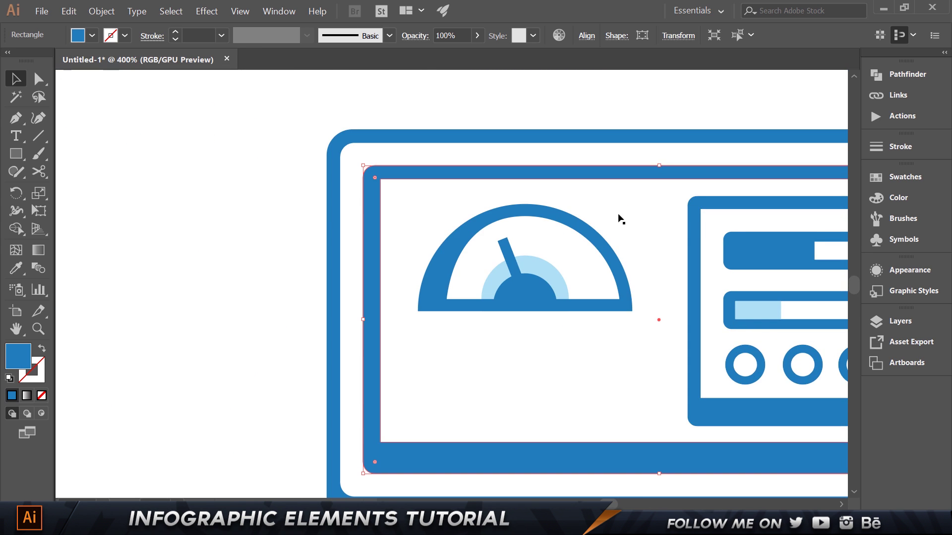
{"action": "scroll", "coordinate": [581, 212], "scroll_direction": "up", "scroll_amount": 1}
Step: Duplicate the needle, straighten the copy to vertical and shorten it into a tick mark at the top center of the gauge arc
{"action": "left_click", "coordinate": [472, 271]}
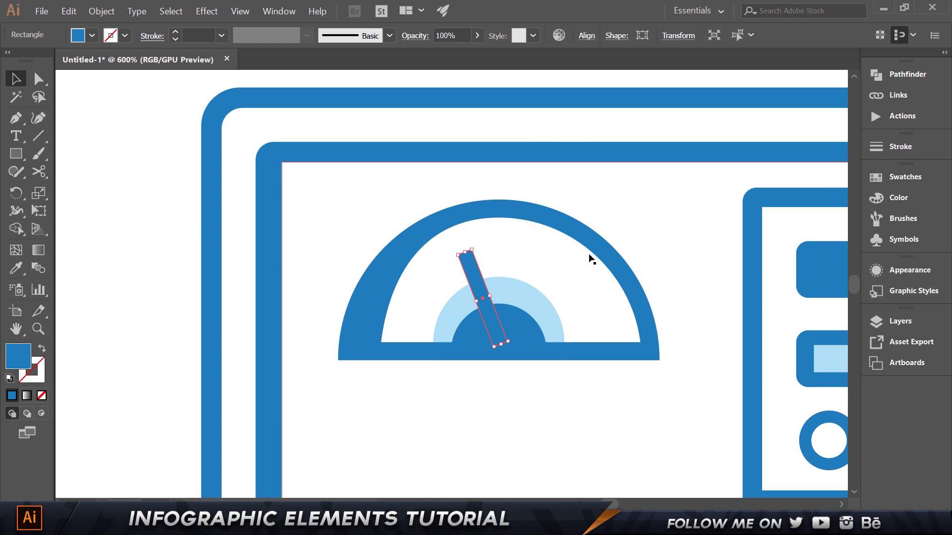
{"action": "key", "text": "ctrl+v"}
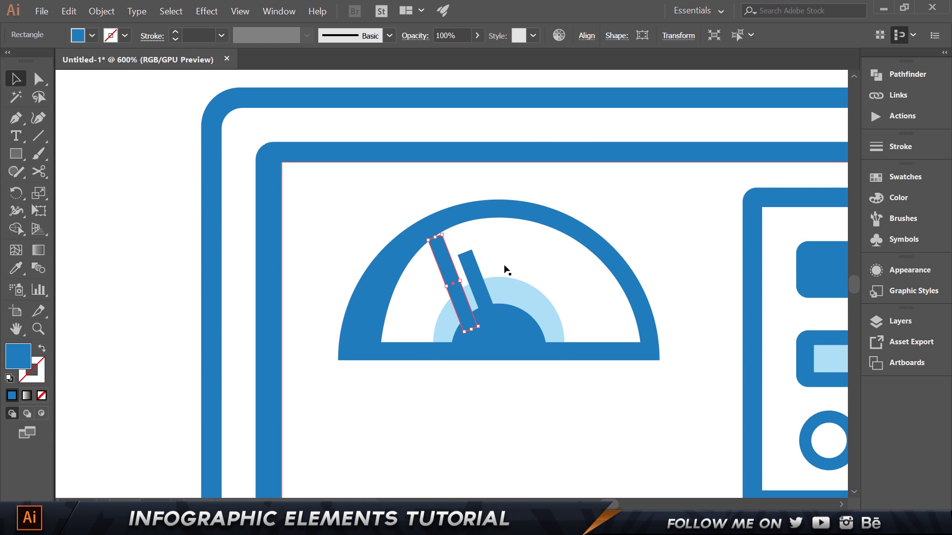
{"action": "left_click_drag", "start_coordinate": [446, 231], "coordinate": [461, 232]}
{"action": "left_click_drag", "start_coordinate": [454, 272], "coordinate": [495, 233]}
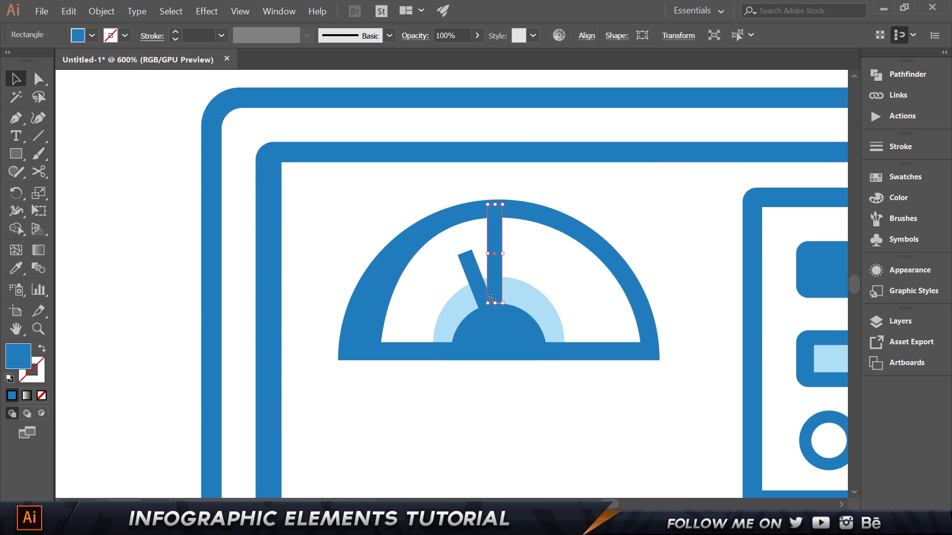
{"action": "left_click_drag", "start_coordinate": [495, 304], "coordinate": [495, 239]}
{"action": "left_click", "coordinate": [638, 353]}
{"action": "scroll", "coordinate": [582, 247], "scroll_direction": "up", "scroll_amount": 1}
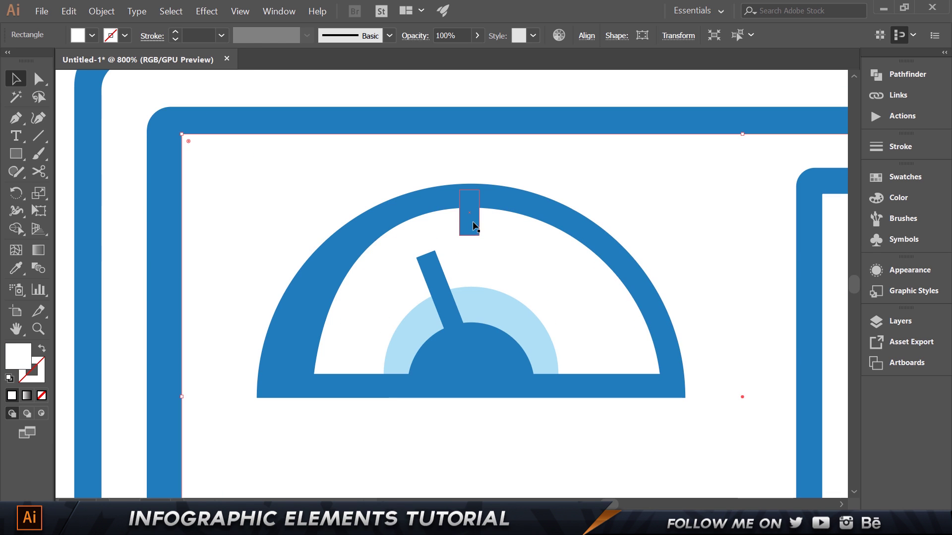
Step: Create a copy of the top tick mark rotated 40° about the center of the gauge's base with the Rotate tool
{"action": "left_click", "coordinate": [474, 223]}
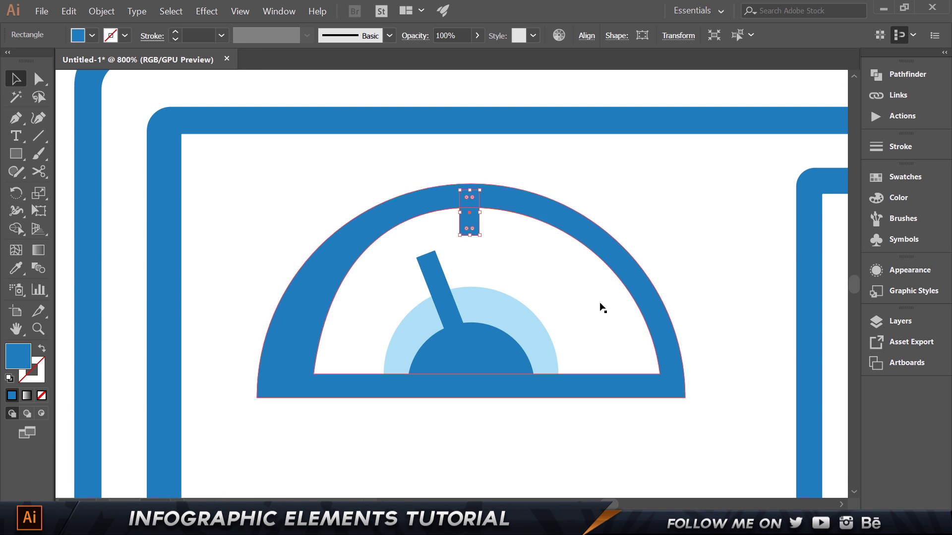
{"action": "left_click", "coordinate": [17, 196]}
{"action": "key", "text": "ctrl+equal"}
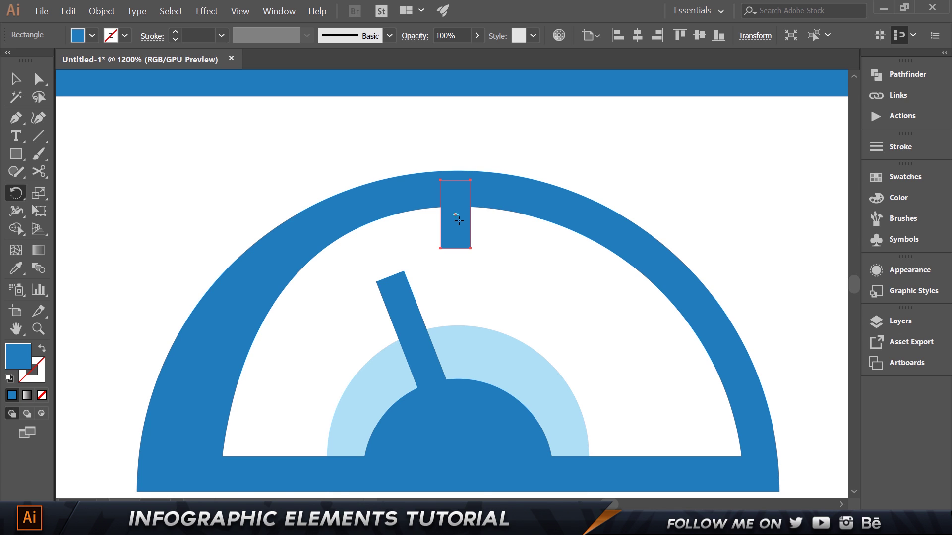
{"action": "left_click", "coordinate": [458, 457], "text": "alt"}
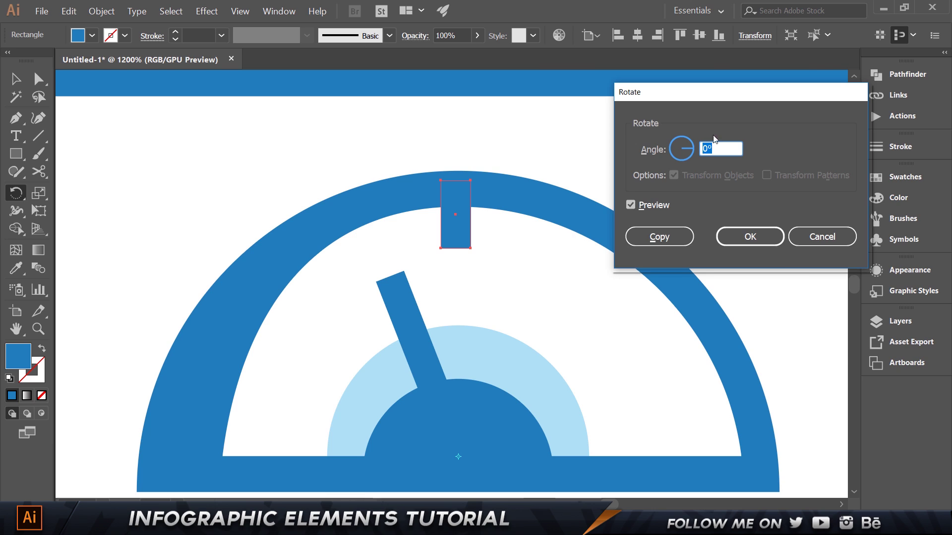
{"action": "left_click_drag", "start_coordinate": [723, 94], "coordinate": [659, 74]}
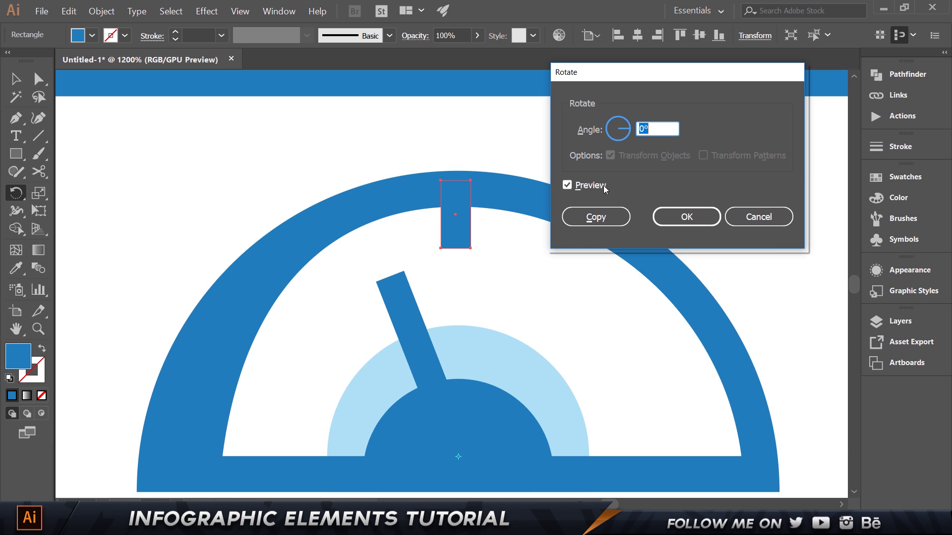
{"action": "key", "text": "Up"}
{"action": "key", "text": "Up"}
{"action": "key", "text": "Up"}
{"action": "key", "text": "Up"}
{"action": "key", "text": "Up"}
{"action": "key", "text": "Up"}
{"action": "key", "text": "Up"}
{"action": "key", "text": "Up"}
{"action": "key", "text": "Up"}
{"action": "key", "text": "Up"}
{"action": "key", "text": "Up"}
{"action": "key", "text": "Up"}
{"action": "key", "text": "Up"}
{"action": "key", "text": "Up"}
{"action": "key", "text": "Up"}
{"action": "key", "text": "Up"}
{"action": "key", "text": "Up"}
{"action": "key", "text": "Up"}
{"action": "key", "text": "Up"}
{"action": "key", "text": "Up"}
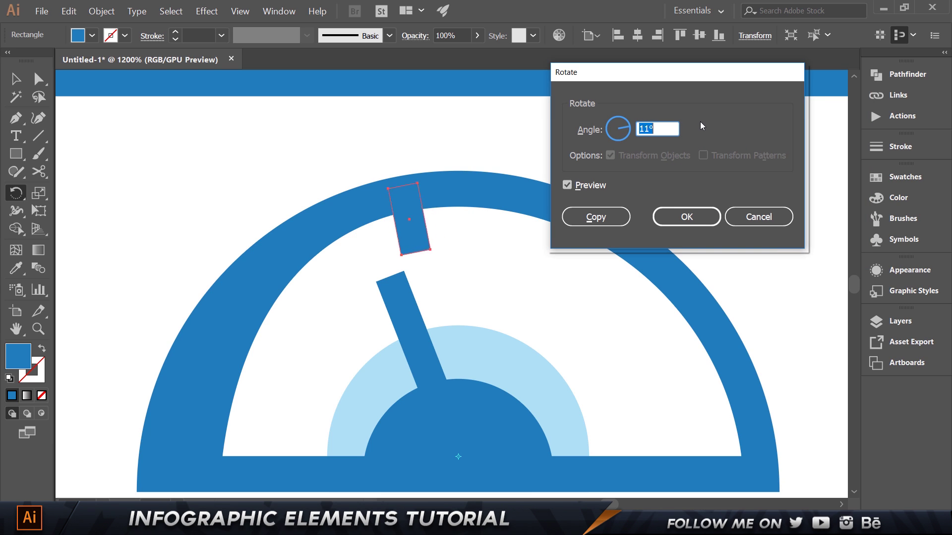
{"action": "key", "text": "Up"}
{"action": "key", "text": "Up"}
{"action": "key", "text": "Up"}
{"action": "key", "text": "Up"}
{"action": "key", "text": "Up"}
{"action": "key", "text": "Up"}
{"action": "key", "text": "Up"}
{"action": "key", "text": "Up"}
{"action": "key", "text": "Up"}
{"action": "key", "text": "Up"}
{"action": "key", "text": "Up"}
{"action": "key", "text": "Up"}
{"action": "key", "text": "Up"}
{"action": "key", "text": "Up"}
{"action": "key", "text": "Up"}
{"action": "key", "text": "Up"}
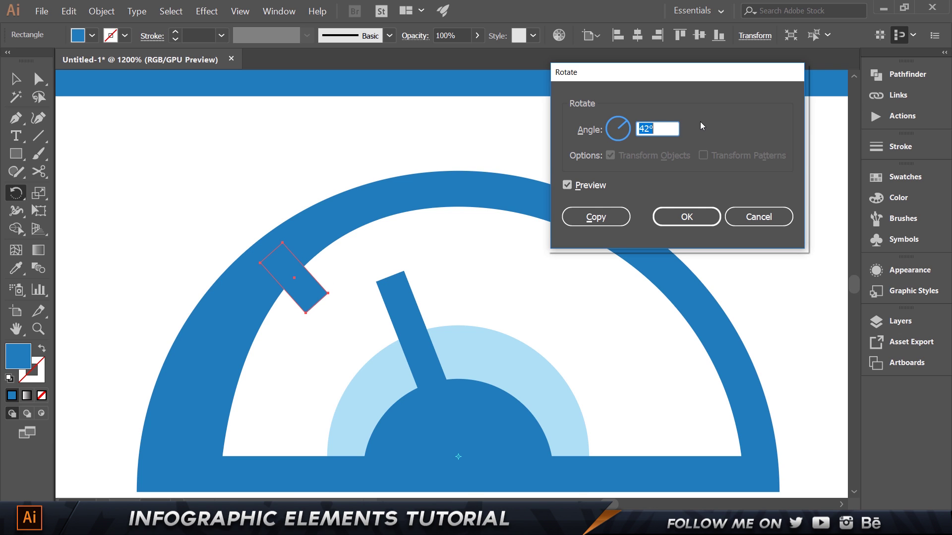
{"action": "type", "text": "40"}
{"action": "left_click", "coordinate": [596, 216]}
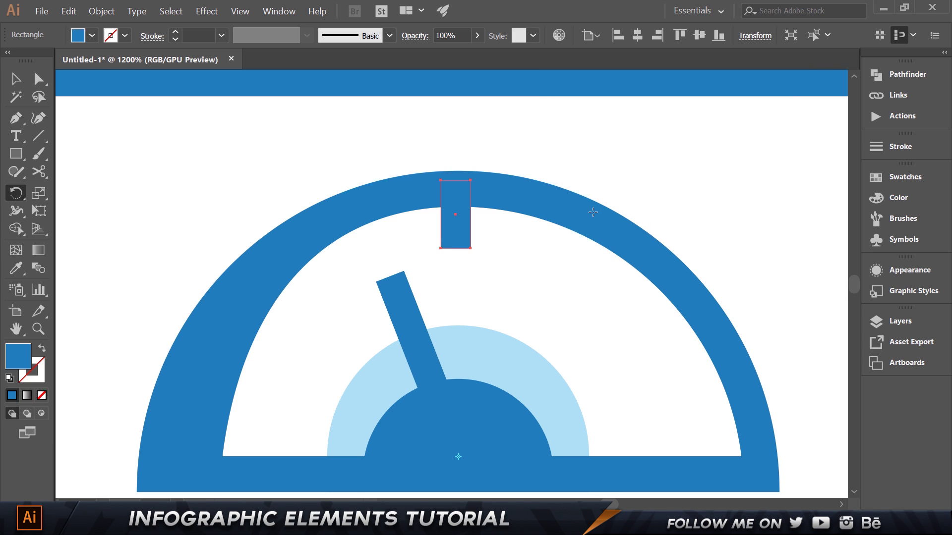
Step: Create another copy of the top tick mark rotated -40° about the center of the gauge's base
{"action": "key", "text": "v"}
{"action": "left_click", "coordinate": [459, 218]}
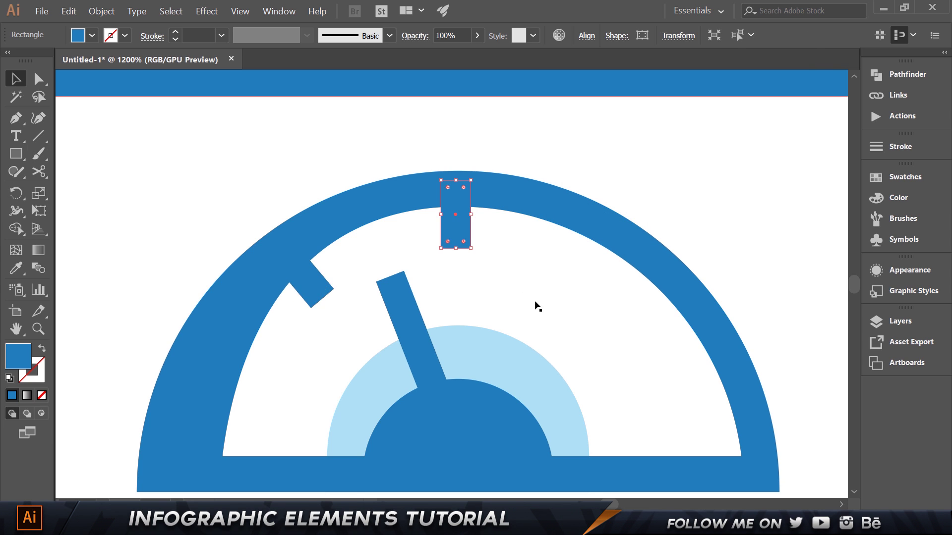
{"action": "left_click", "coordinate": [16, 193]}
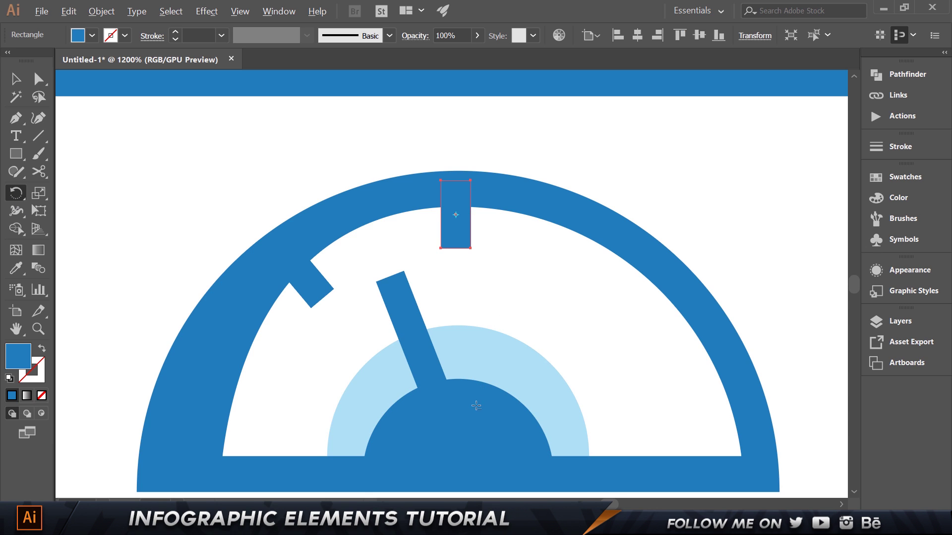
{"action": "left_click", "coordinate": [457, 461], "text": "alt"}
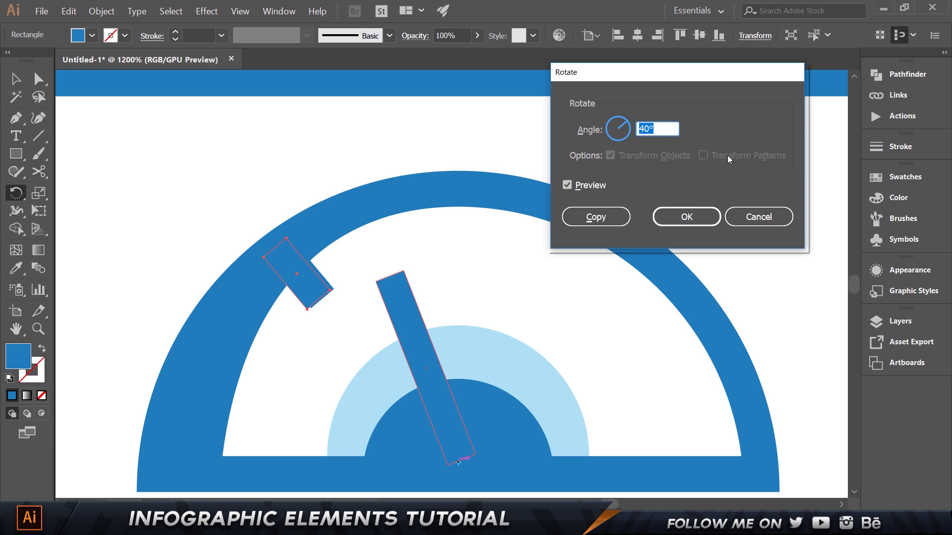
{"action": "type", "text": "-40"}
{"action": "key", "text": "Tab"}
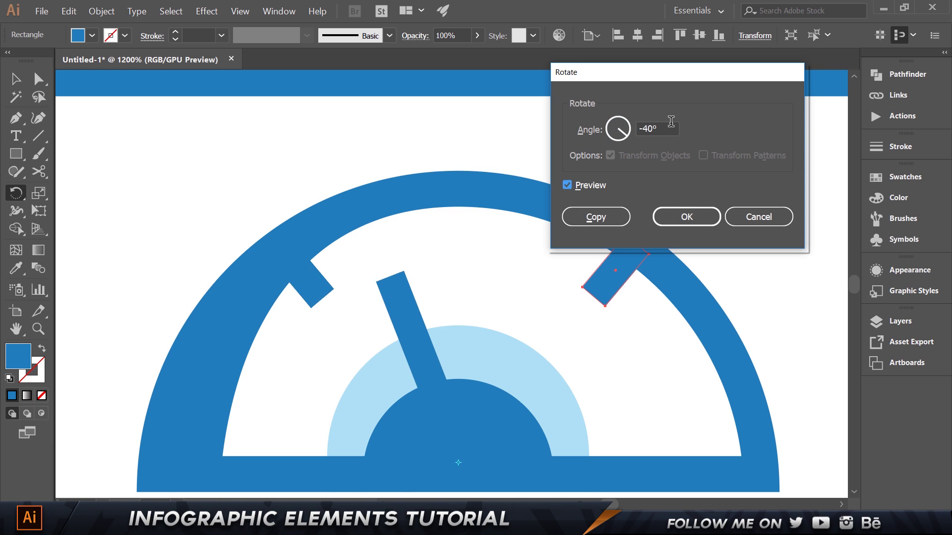
{"action": "left_click", "coordinate": [615, 221]}
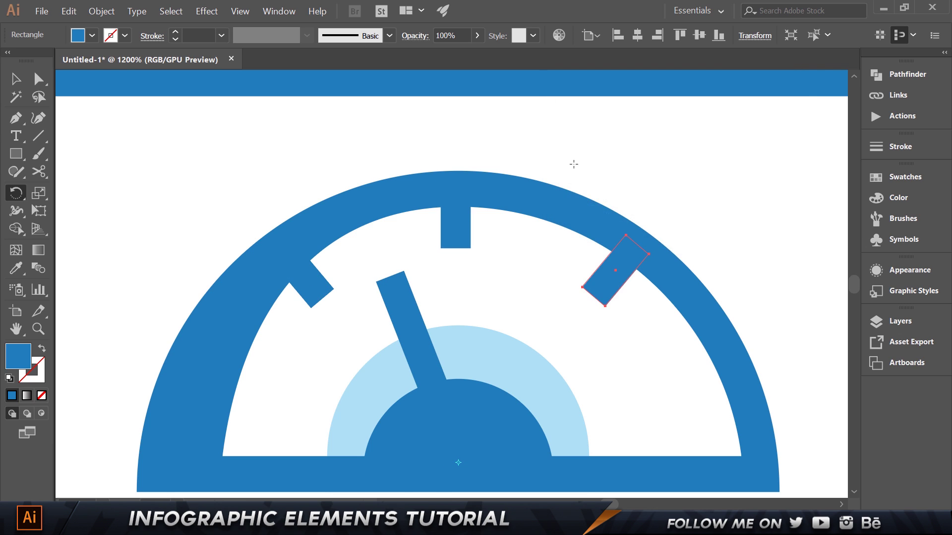
{"action": "key", "text": "v"}
{"action": "left_click", "coordinate": [593, 159]}
Step: Duplicate the first small ring of the side panel to the space below the gauge and enlarge the copy as a knob outline
{"action": "scroll", "coordinate": [660, 219], "scroll_direction": "down", "scroll_amount": 1, "text": "alt"}
{"action": "scroll", "coordinate": [662, 220], "scroll_direction": "down", "scroll_amount": 4, "text": "alt"}
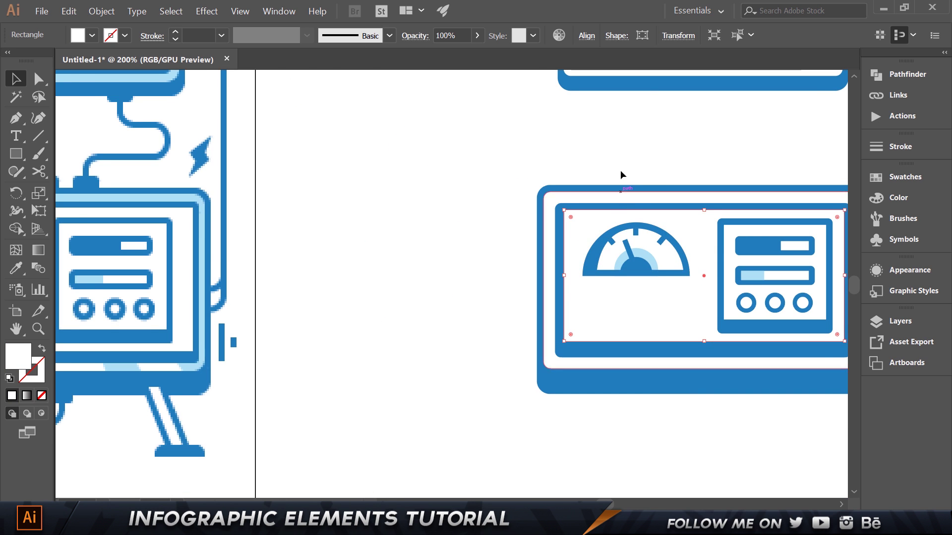
{"action": "left_click_drag", "start_coordinate": [664, 179], "coordinate": [733, 160]}
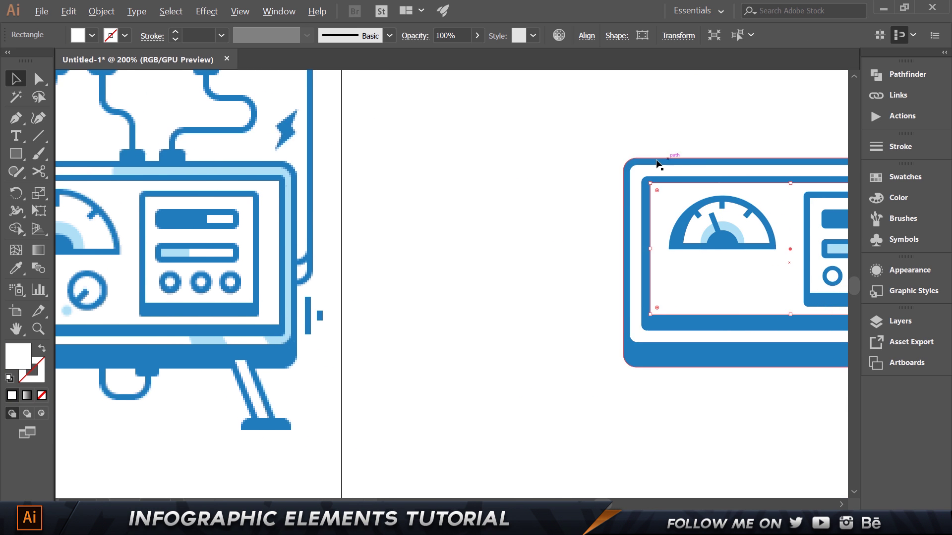
{"action": "scroll", "coordinate": [643, 163], "scroll_direction": "down", "scroll_amount": 1, "text": "alt"}
{"action": "left_click_drag", "start_coordinate": [708, 206], "coordinate": [624, 210]}
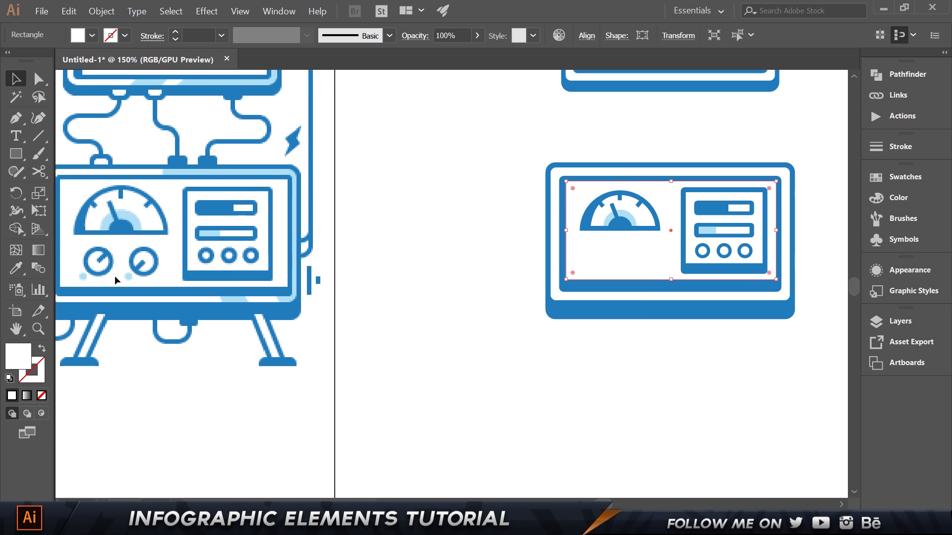
{"action": "left_click", "coordinate": [703, 253]}
{"action": "scroll", "coordinate": [717, 270], "scroll_direction": "up", "scroll_amount": 3}
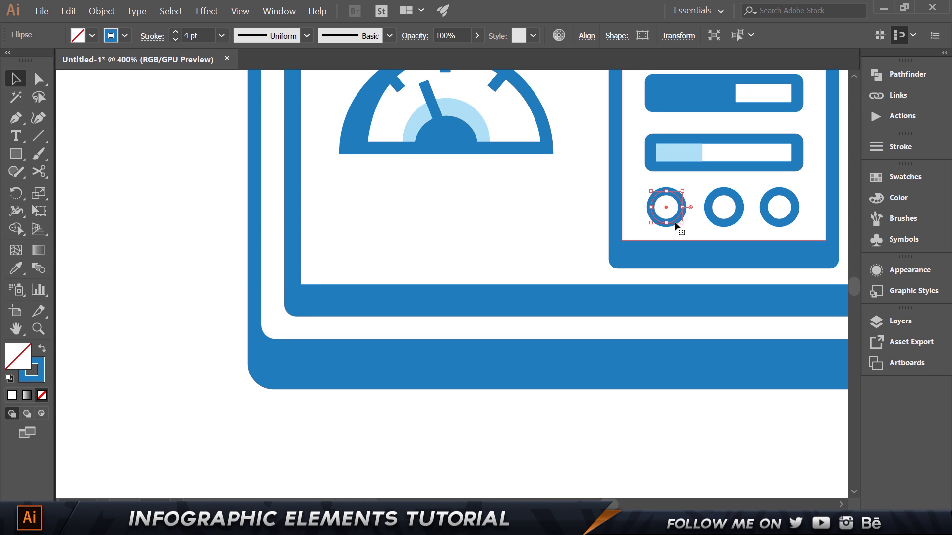
{"action": "left_click_drag", "start_coordinate": [672, 216], "coordinate": [403, 237]}
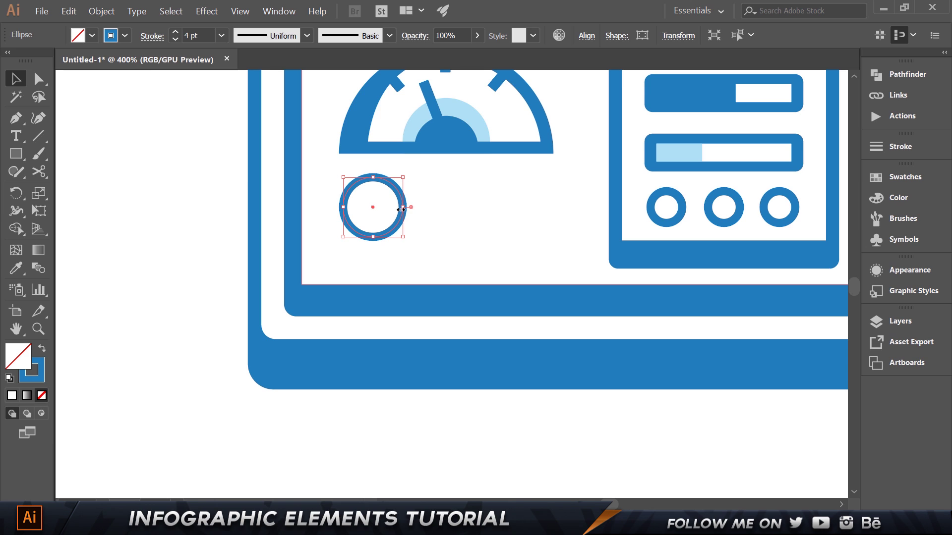
Step: Nudge the enlarged ring slightly down and to the right beneath the gauge
{"action": "key", "text": "Down"}
{"action": "key", "text": "Down"}
{"action": "key", "text": "Down"}
{"action": "key", "text": "Down"}
{"action": "key", "text": "Right"}
{"action": "key", "text": "Right"}
{"action": "key", "text": "Right"}
{"action": "key", "text": "Right"}
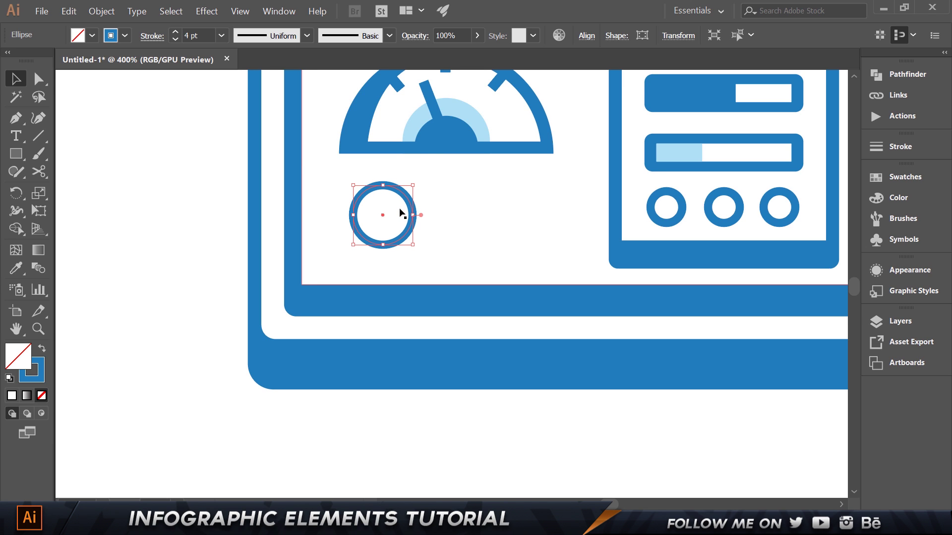
Step: Duplicate the knob outline horizontally to the right, beneath the other end of the gauge
{"action": "left_click_drag", "start_coordinate": [409, 231], "coordinate": [536, 229]}
{"action": "left_click", "coordinate": [565, 212]}
{"action": "left_click", "coordinate": [217, 195]}
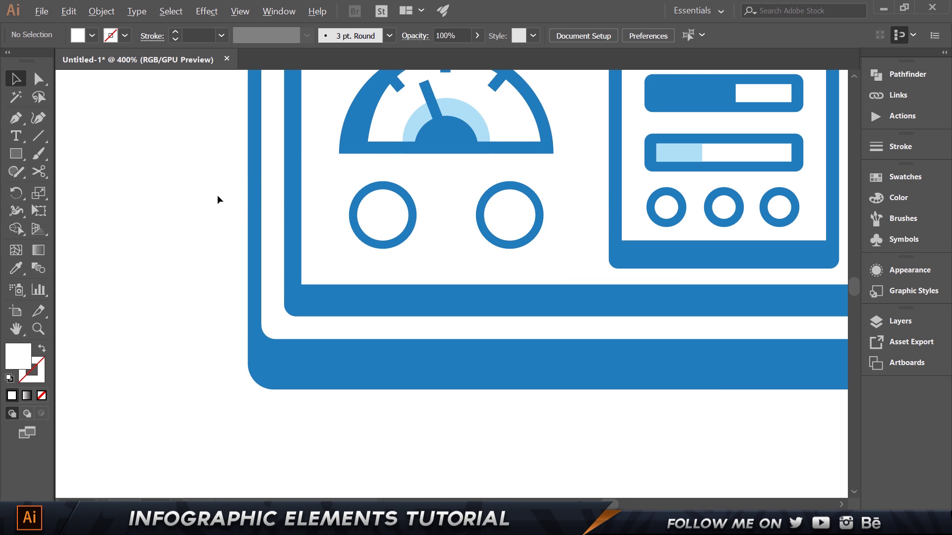
Step: Move the gauge's needle onto the right knob and shorten it from its upper end to serve as the knob's pointer
{"action": "scroll", "coordinate": [217, 195], "scroll_direction": "down", "scroll_amount": 2}
{"action": "left_click_drag", "start_coordinate": [187, 195], "coordinate": [631, 191]}
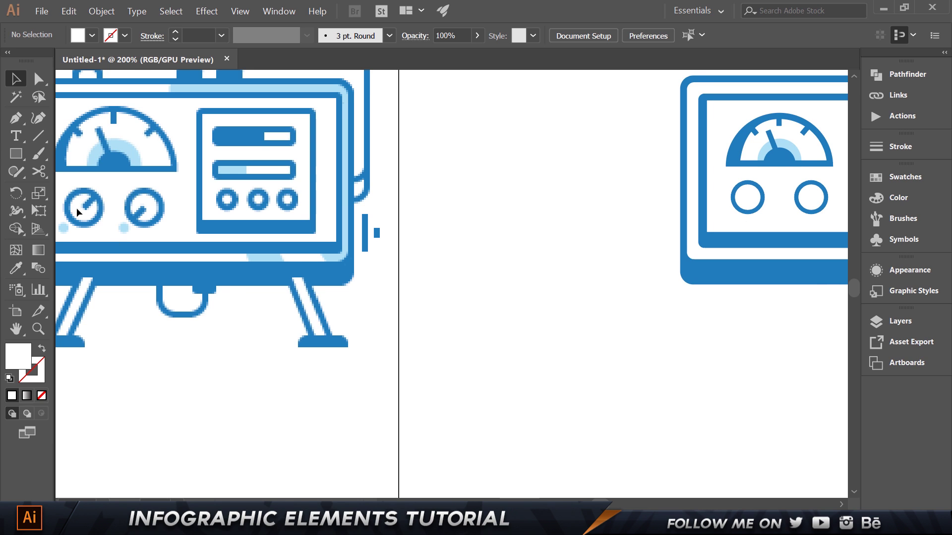
{"action": "scroll", "coordinate": [773, 198], "scroll_direction": "up", "scroll_amount": 2}
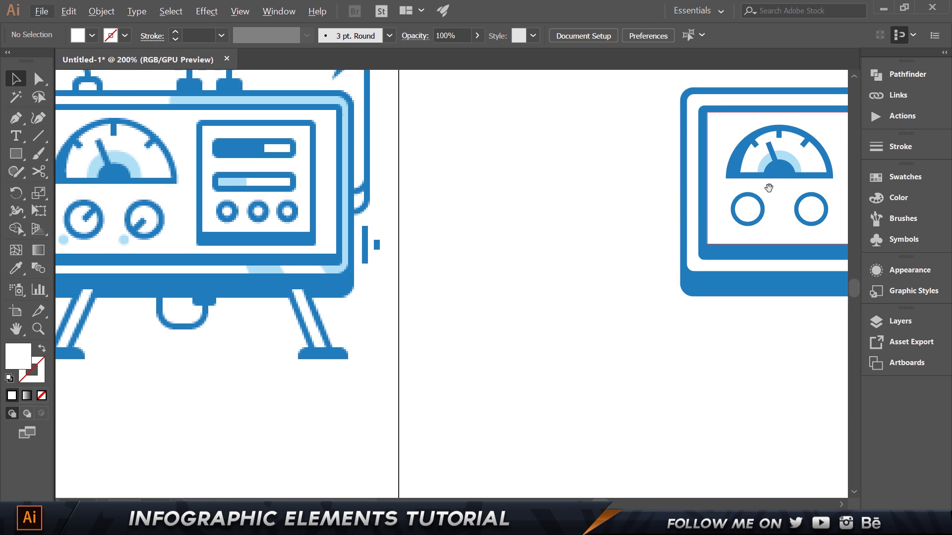
{"action": "scroll", "coordinate": [792, 216], "scroll_direction": "up", "scroll_amount": 2}
{"action": "left_click_drag", "start_coordinate": [780, 180], "coordinate": [600, 261]}
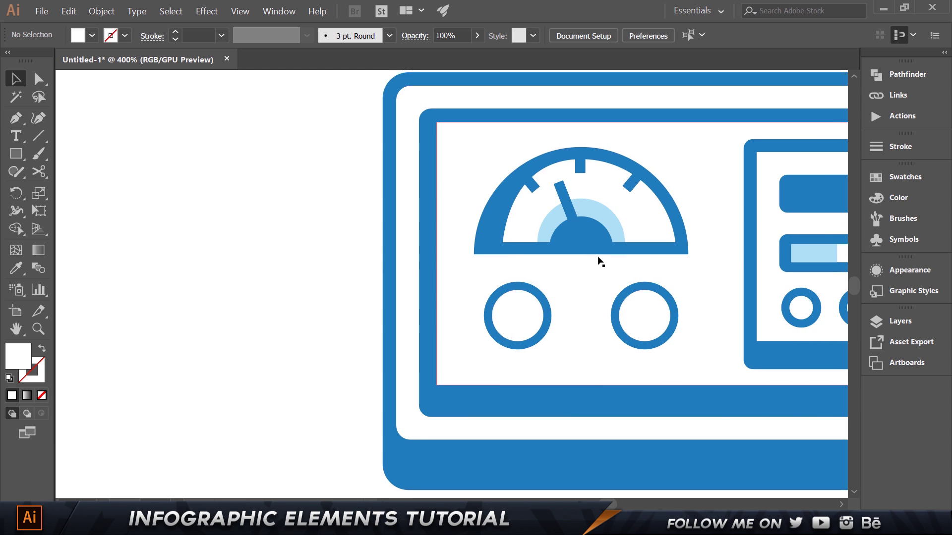
{"action": "left_click_drag", "start_coordinate": [563, 202], "coordinate": [644, 324]}
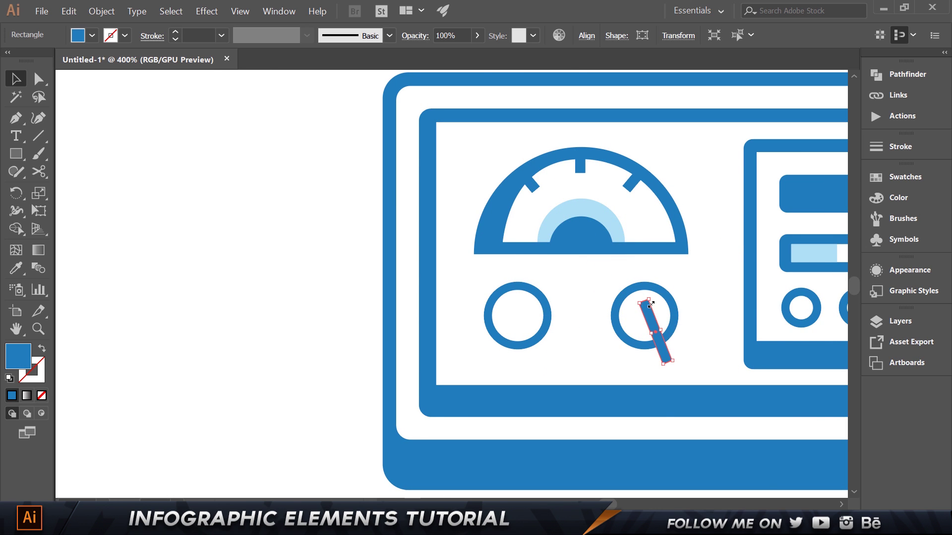
{"action": "scroll", "coordinate": [647, 304], "scroll_direction": "up", "scroll_amount": 2}
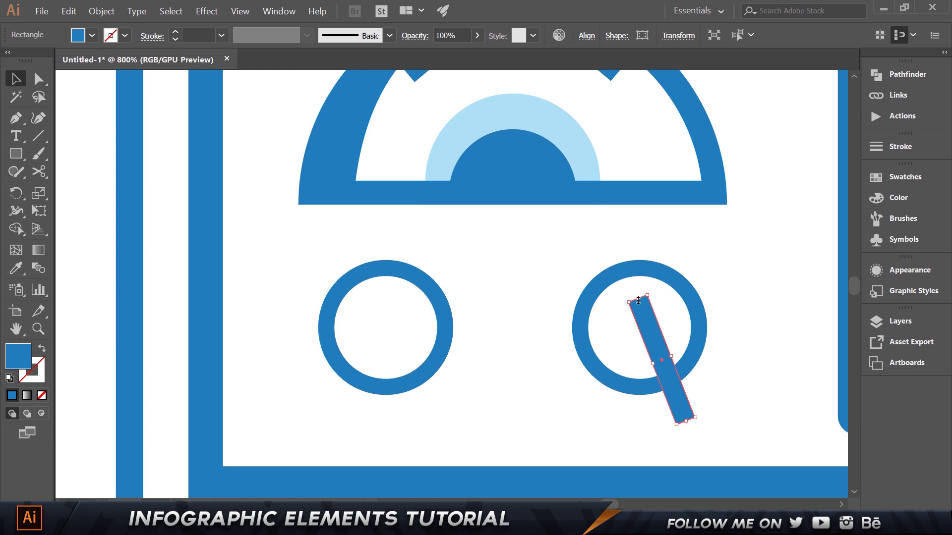
{"action": "left_click_drag", "start_coordinate": [638, 301], "coordinate": [663, 346]}
{"action": "left_click", "coordinate": [746, 284]}
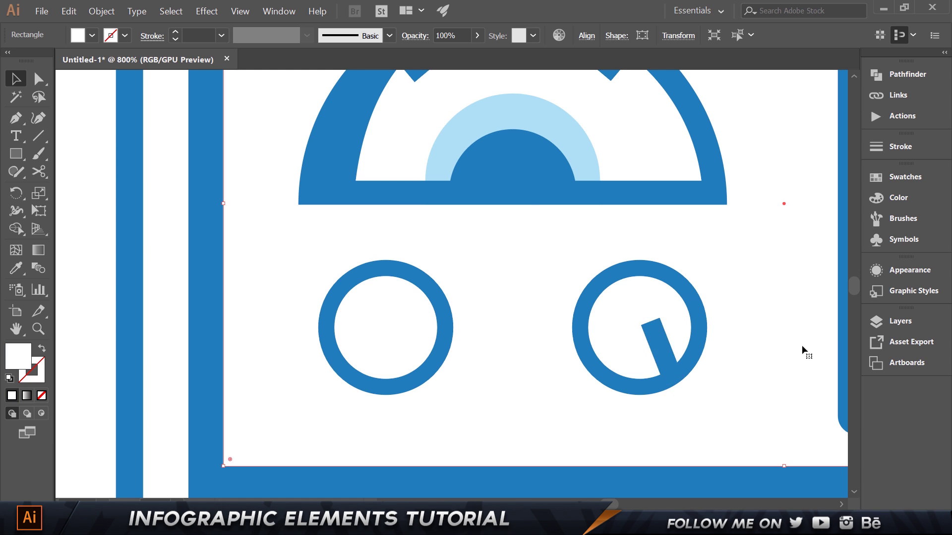
Step: Rotate the right knob's pointer slightly counterclockwise and make it narrower
{"action": "left_click", "coordinate": [651, 329]}
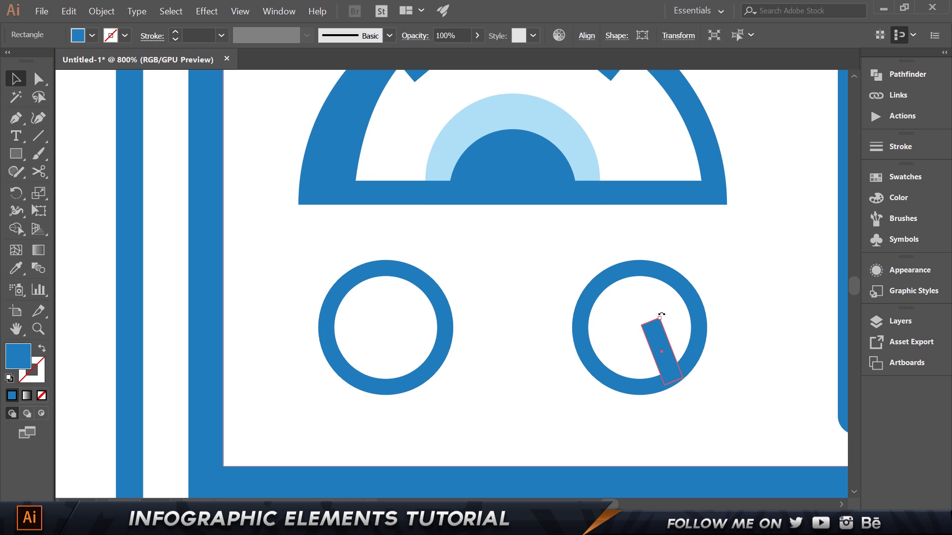
{"action": "left_click_drag", "start_coordinate": [662, 315], "coordinate": [649, 316]}
{"action": "left_click", "coordinate": [788, 344]}
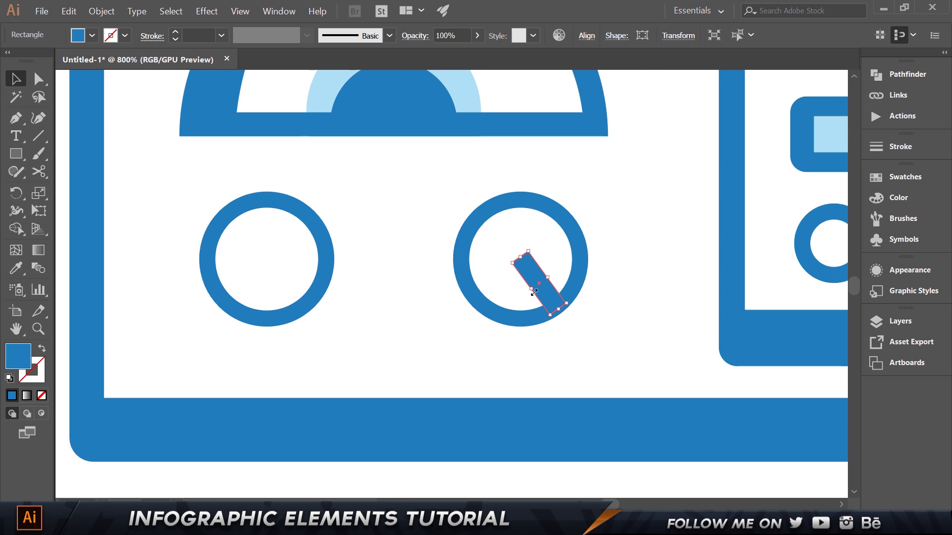
{"action": "scroll", "coordinate": [551, 304], "scroll_direction": "up", "scroll_amount": 2}
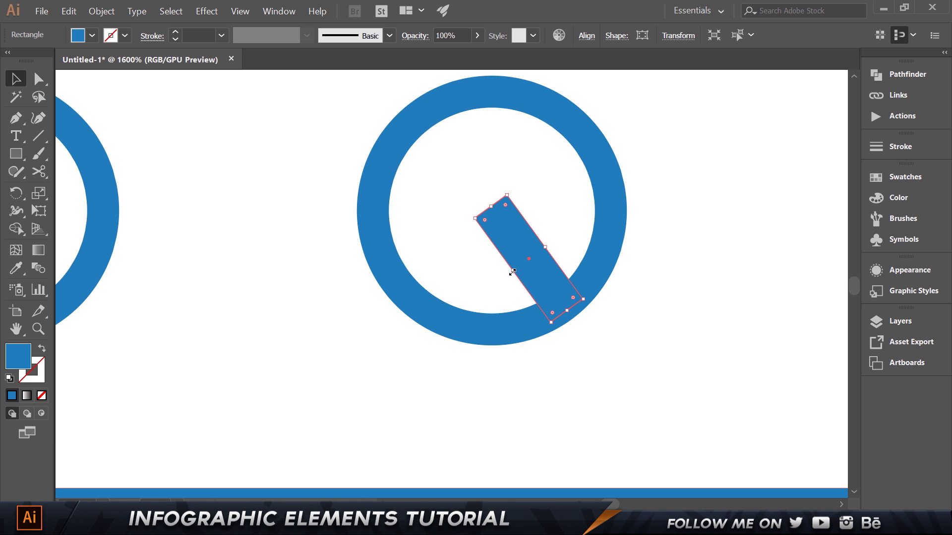
{"action": "left_click_drag", "start_coordinate": [513, 270], "coordinate": [518, 269]}
{"action": "left_click", "coordinate": [468, 251]}
{"action": "scroll", "coordinate": [317, 281], "scroll_direction": "down", "scroll_amount": 1}
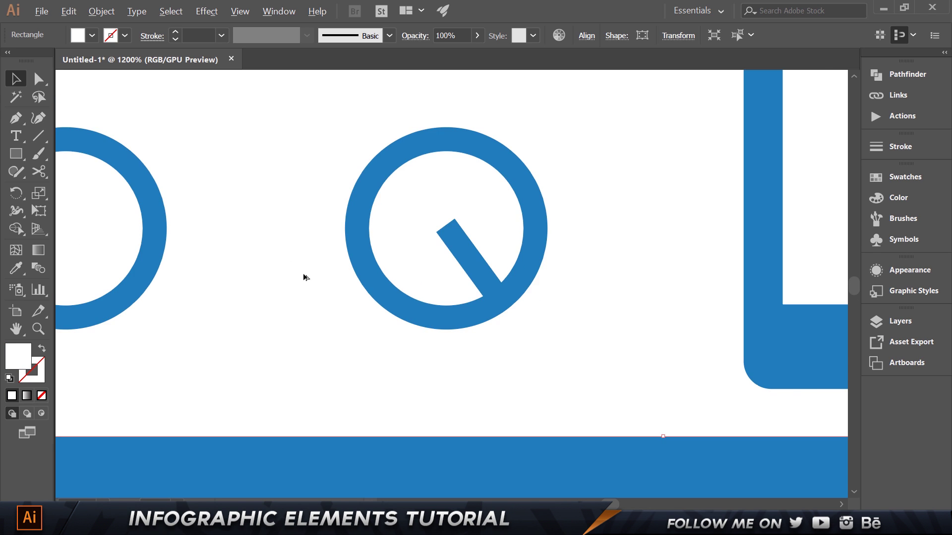
Step: Shorten the right knob's pointer slightly from its inner end, keeping its outer end on the ring
{"action": "left_click_drag", "start_coordinate": [230, 202], "coordinate": [542, 254]}
{"action": "left_click", "coordinate": [704, 310]}
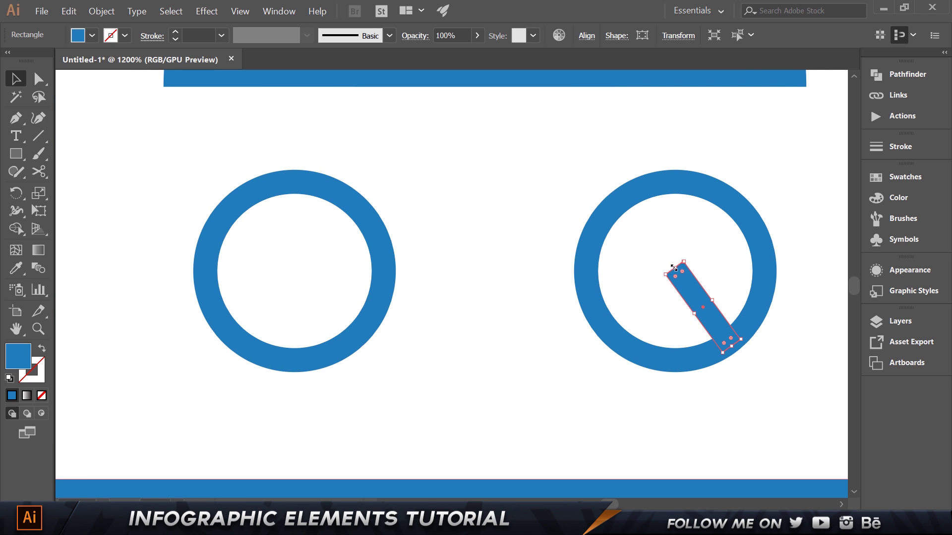
{"action": "left_click_drag", "start_coordinate": [674, 268], "coordinate": [681, 278]}
{"action": "left_click", "coordinate": [574, 302]}
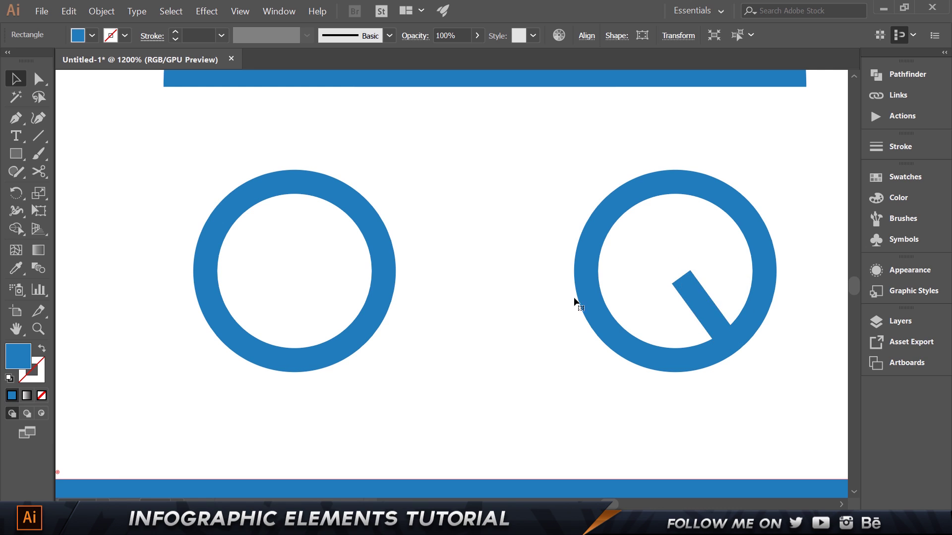
{"action": "left_click", "coordinate": [704, 302]}
{"action": "left_click", "coordinate": [484, 379]}
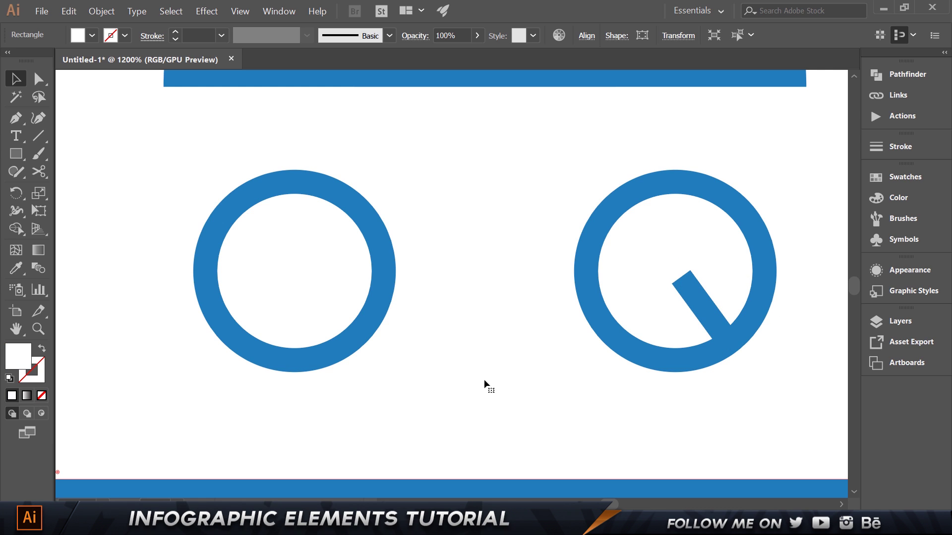
Step: Replace the plain left ring with a horizontally aligned copy of the right knob and its pointer
{"action": "left_click", "coordinate": [381, 288]}
{"action": "key", "text": "Delete"}
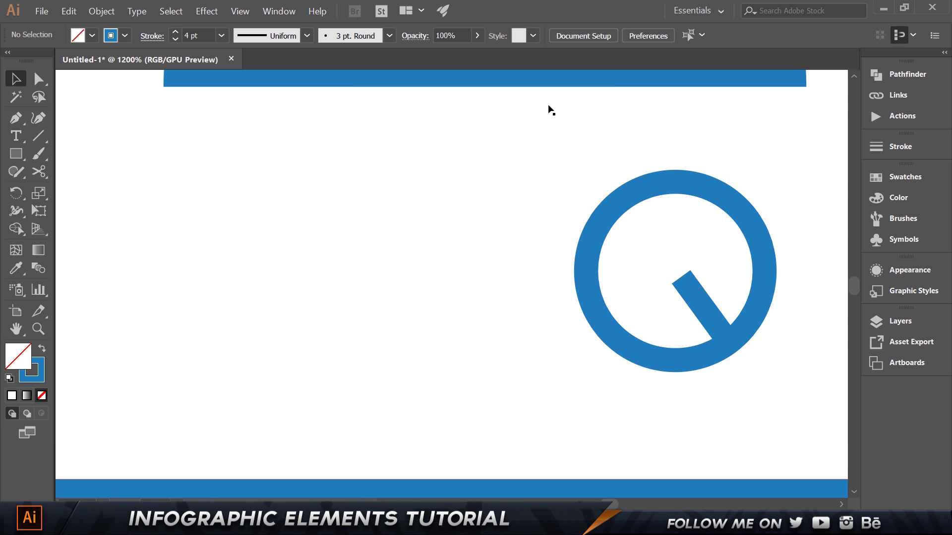
{"action": "left_click", "coordinate": [729, 347]}
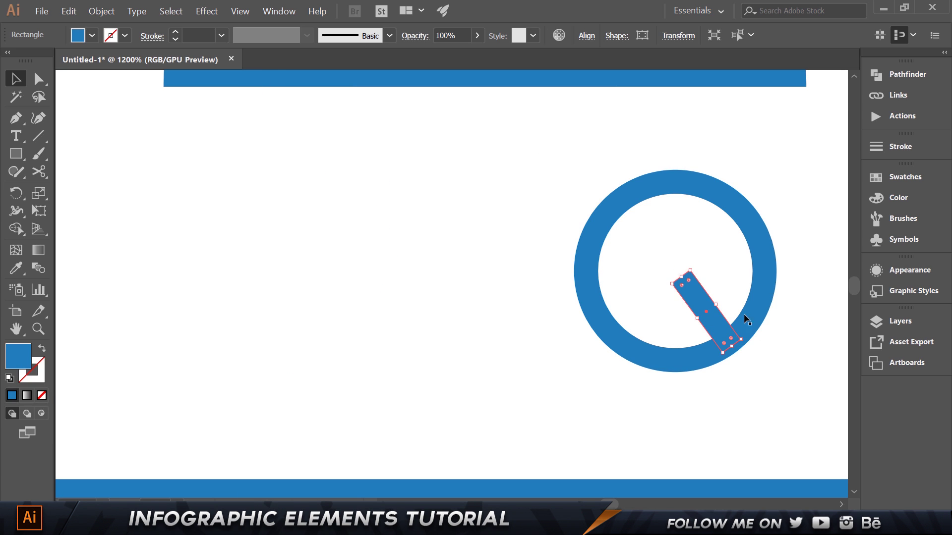
{"action": "left_click", "coordinate": [766, 302], "text": "shift"}
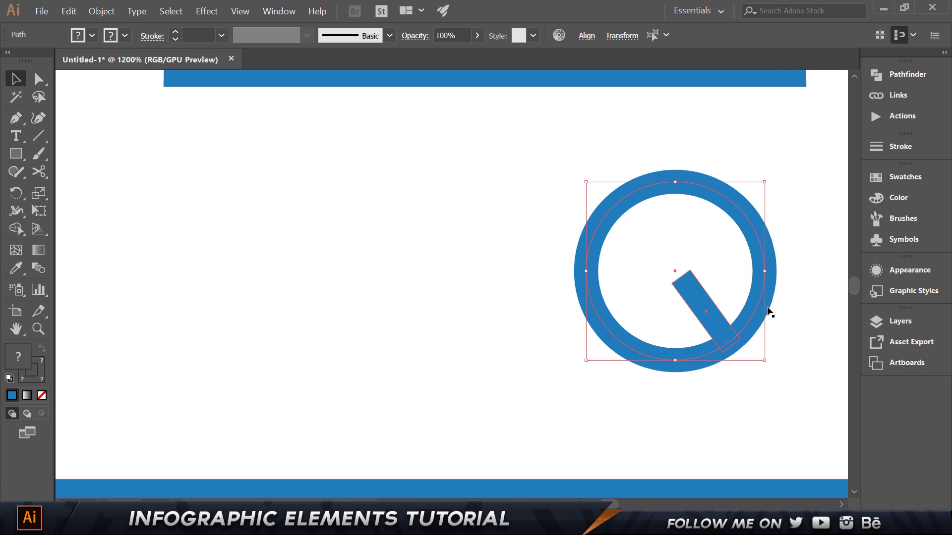
{"action": "left_click_drag", "start_coordinate": [725, 324], "coordinate": [355, 324]}
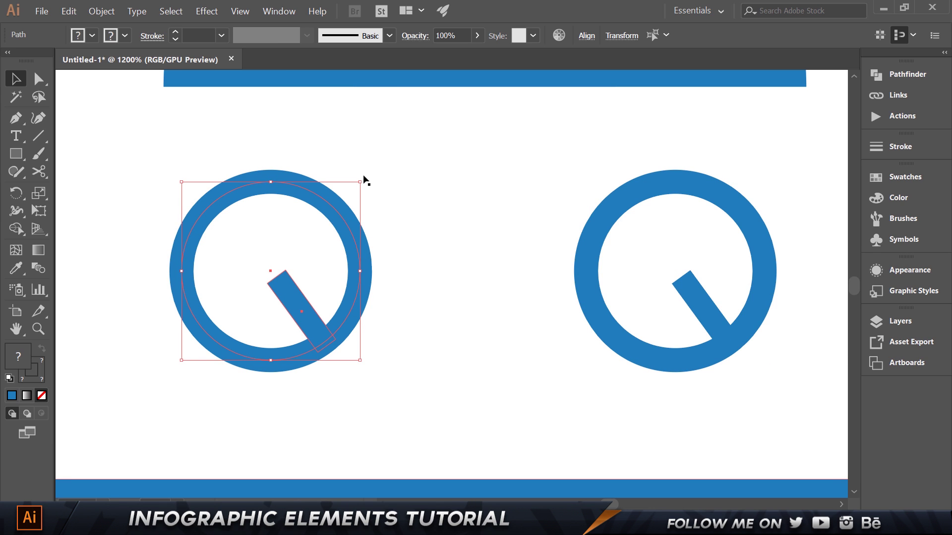
Step: Rotate the left knob with its pointer counterclockwise so the pointer aims to the upper right
{"action": "left_click_drag", "start_coordinate": [366, 177], "coordinate": [198, 238]}
{"action": "left_click", "coordinate": [544, 229]}
{"action": "scroll", "coordinate": [545, 233], "scroll_direction": "down", "scroll_amount": 3, "text": "alt"}
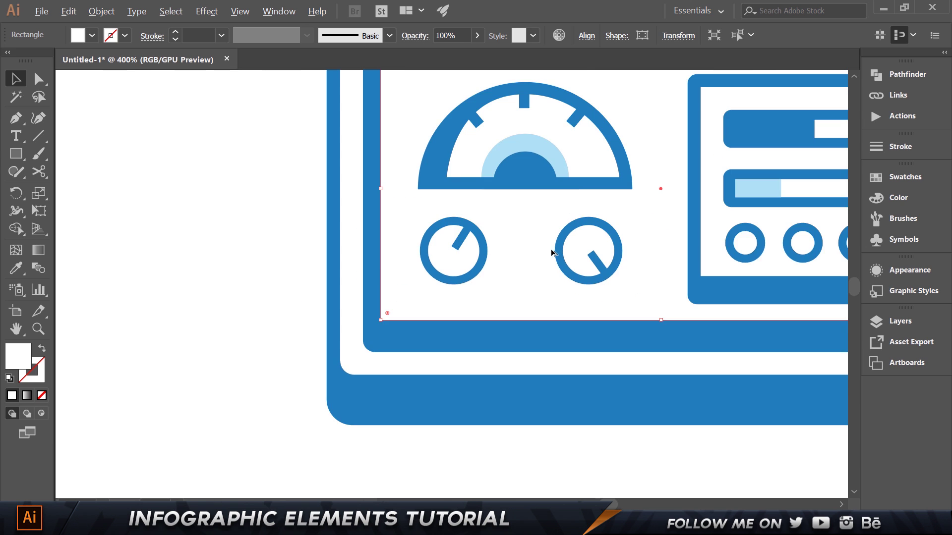
Step: Draw a narrow upright rectangle over the reference machine's left leg, spanning the leg's height
{"action": "scroll", "coordinate": [278, 268], "scroll_direction": "down", "scroll_amount": 2, "text": "alt"}
{"action": "left_click_drag", "start_coordinate": [247, 242], "coordinate": [585, 247]}
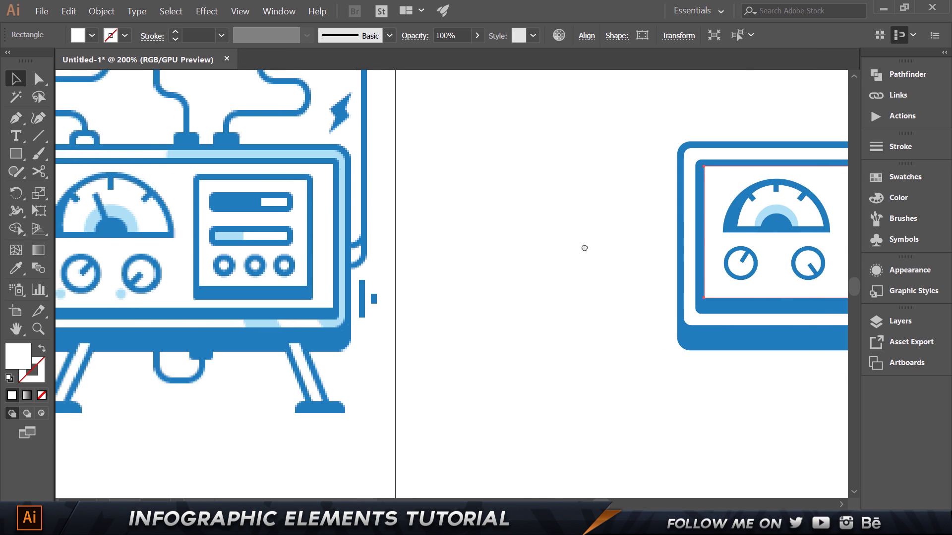
{"action": "scroll", "coordinate": [278, 332], "scroll_direction": "down", "scroll_amount": 2, "text": "alt"}
{"action": "left_click", "coordinate": [149, 396]}
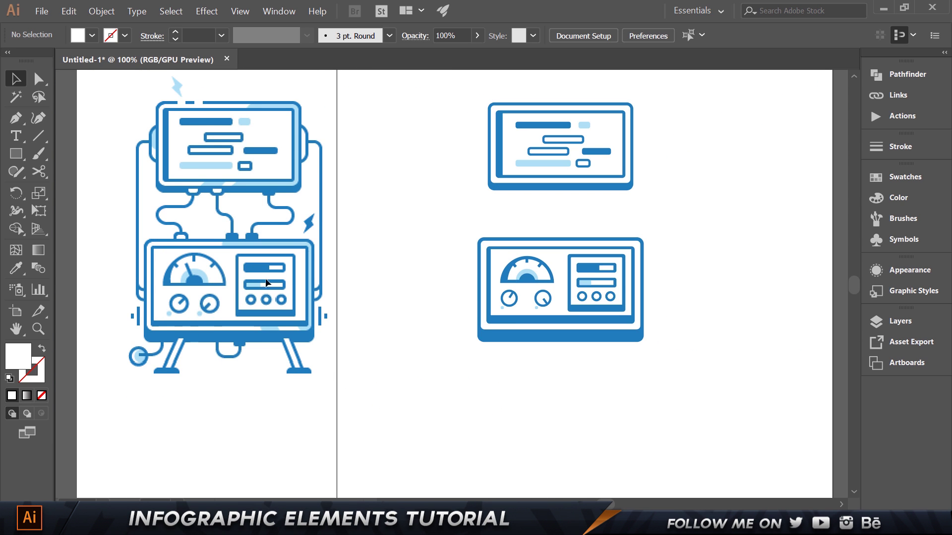
{"action": "key", "text": "m"}
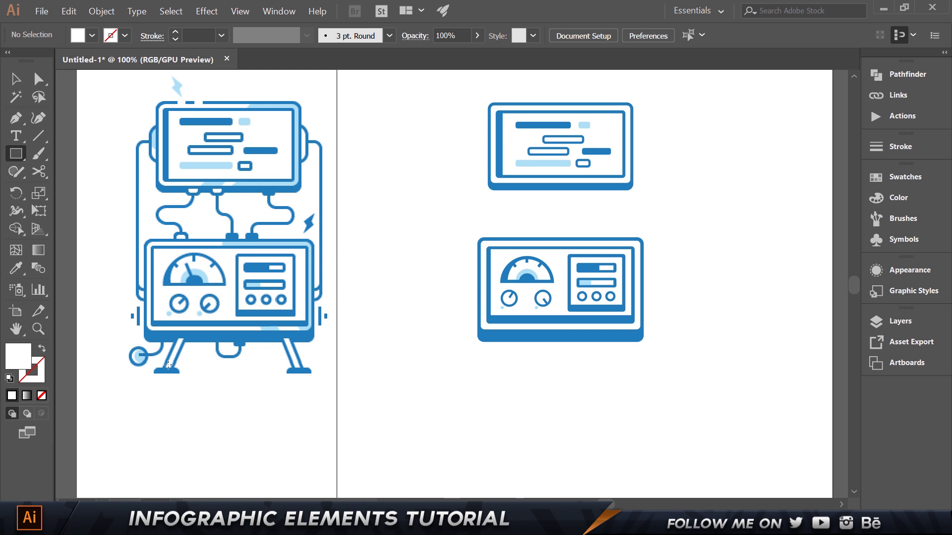
{"action": "left_click_drag", "start_coordinate": [164, 373], "coordinate": [152, 332]}
Step: Fill the leg rectangle with the machine's dark blue and move it beneath the left part of the recreated lower panel
{"action": "key", "text": "i"}
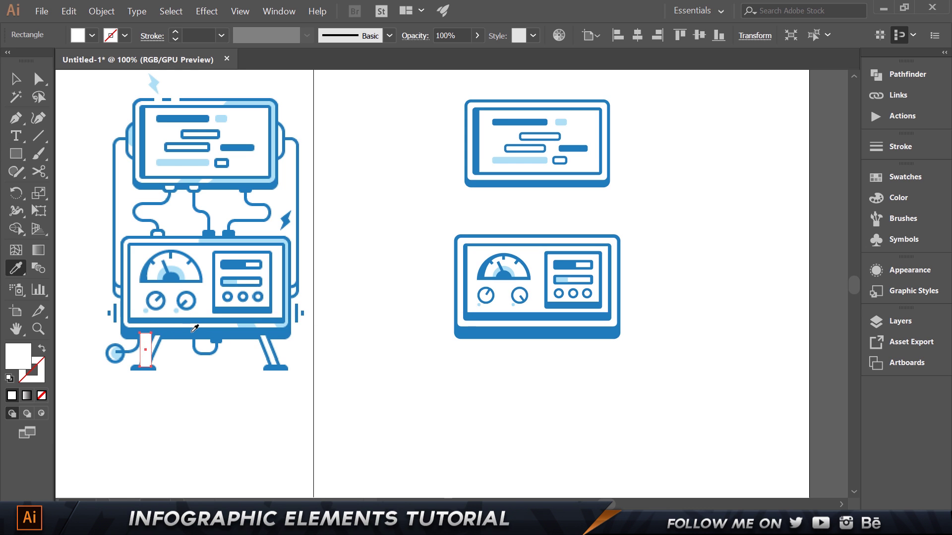
{"action": "left_click", "coordinate": [192, 331]}
{"action": "key", "text": "v"}
{"action": "left_click", "coordinate": [187, 394]}
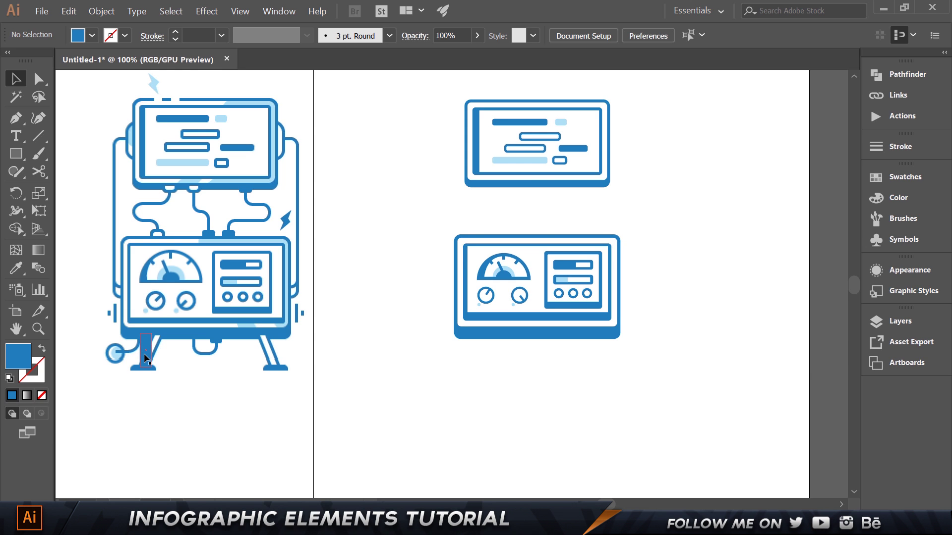
{"action": "left_click_drag", "start_coordinate": [143, 353], "coordinate": [494, 353]}
{"action": "left_click", "coordinate": [530, 372]}
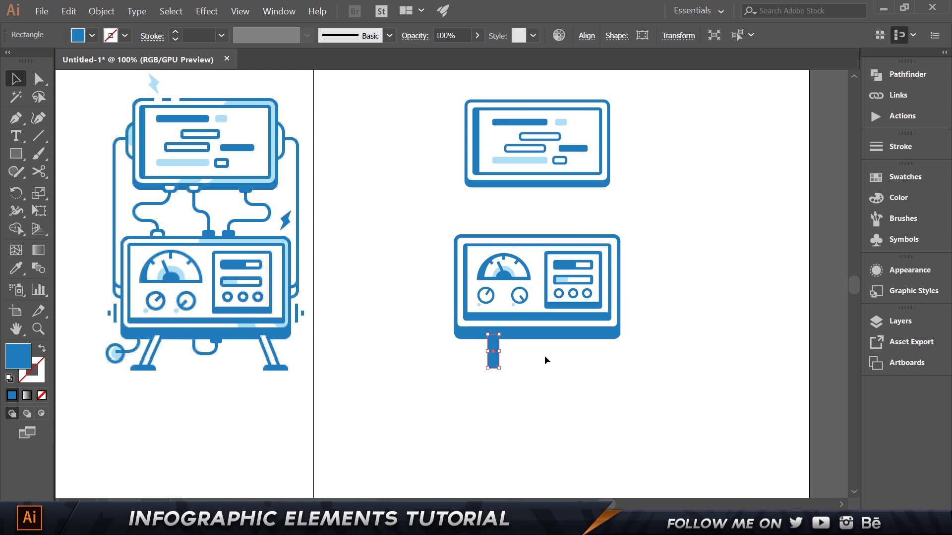
Step: Shear the leg rectangle horizontally by 20° so it slants outward like the reference's left leg
{"action": "left_click", "coordinate": [39, 195]}
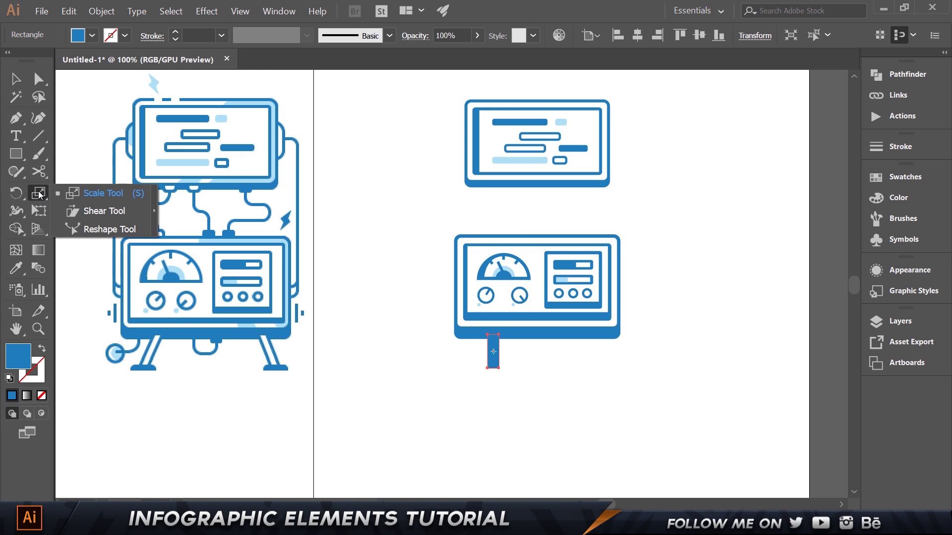
{"action": "left_click", "coordinate": [93, 211]}
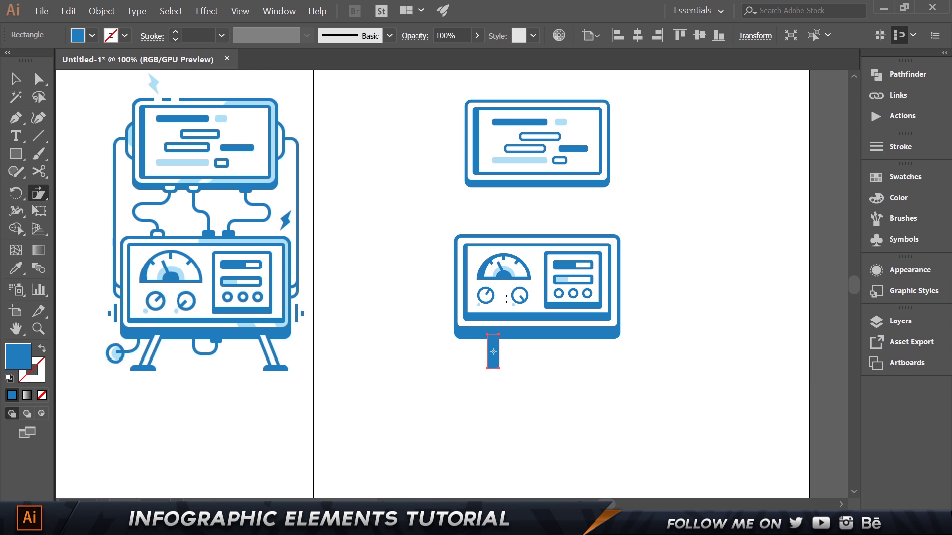
{"action": "double_click", "coordinate": [40, 194]}
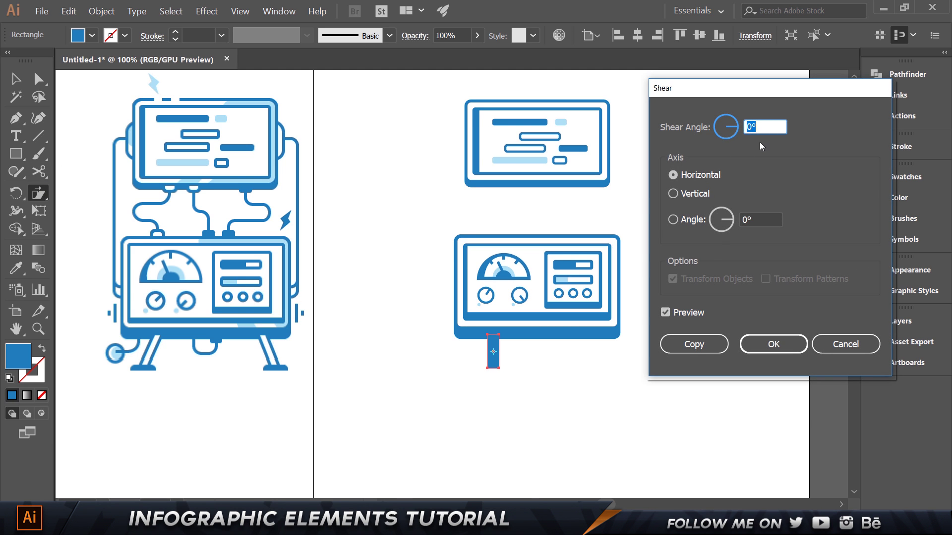
{"action": "key", "text": "Up"}
{"action": "key", "text": "Up"}
{"action": "key", "text": "Up"}
{"action": "key", "text": "Up"}
{"action": "key", "text": "Up"}
{"action": "key", "text": "Up"}
{"action": "key", "text": "Up"}
{"action": "key", "text": "Up"}
{"action": "key", "text": "Up"}
{"action": "key", "text": "Up"}
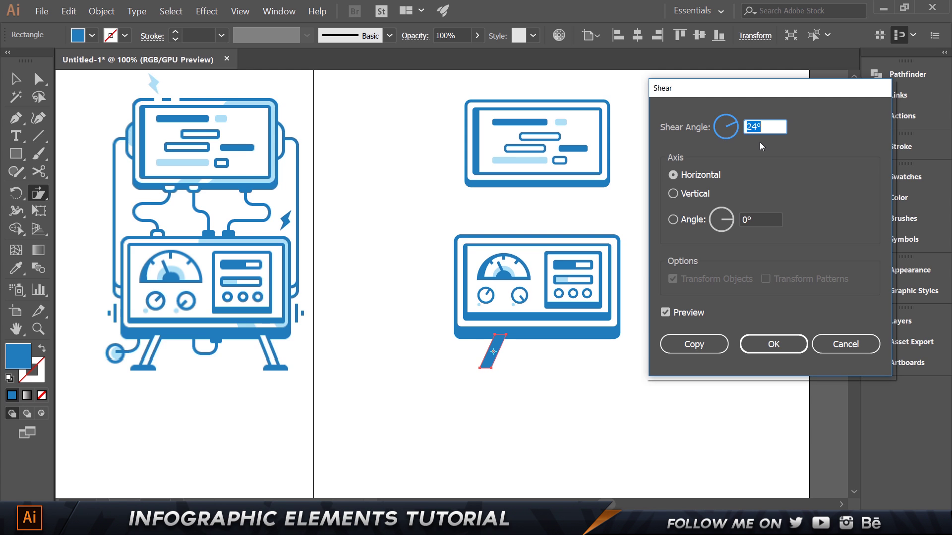
{"action": "key", "text": "Down"}
{"action": "key", "text": "Down"}
{"action": "key", "text": "Down"}
{"action": "key", "text": "Down"}
{"action": "key", "text": "Return"}
{"action": "key", "text": "v"}
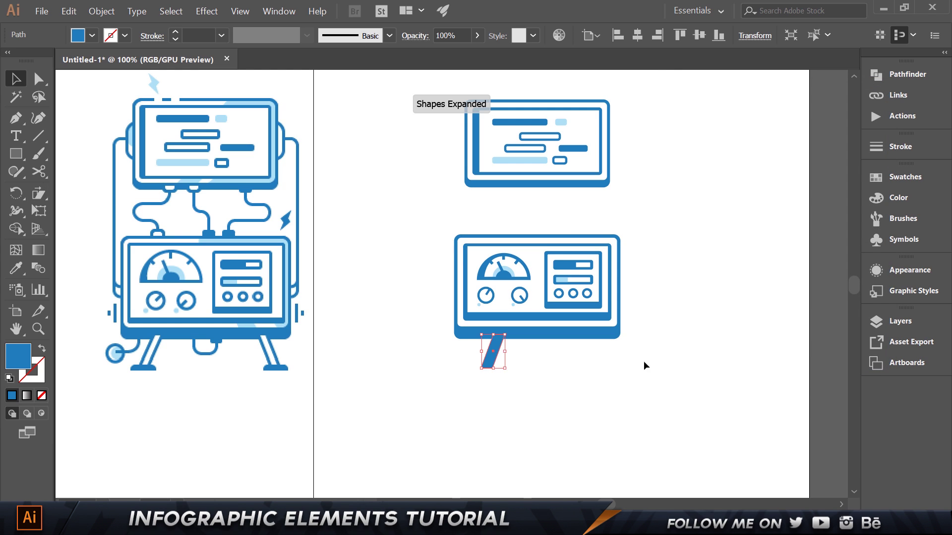
{"action": "left_click", "coordinate": [643, 361]}
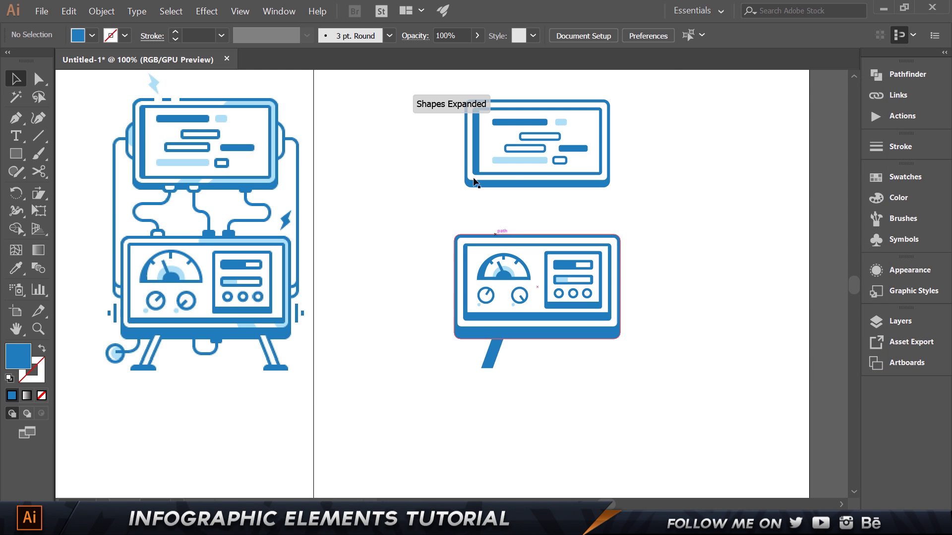
Step: Offset the slanted leg's path inward by -4 px with miter joins
{"action": "left_click", "coordinate": [492, 354]}
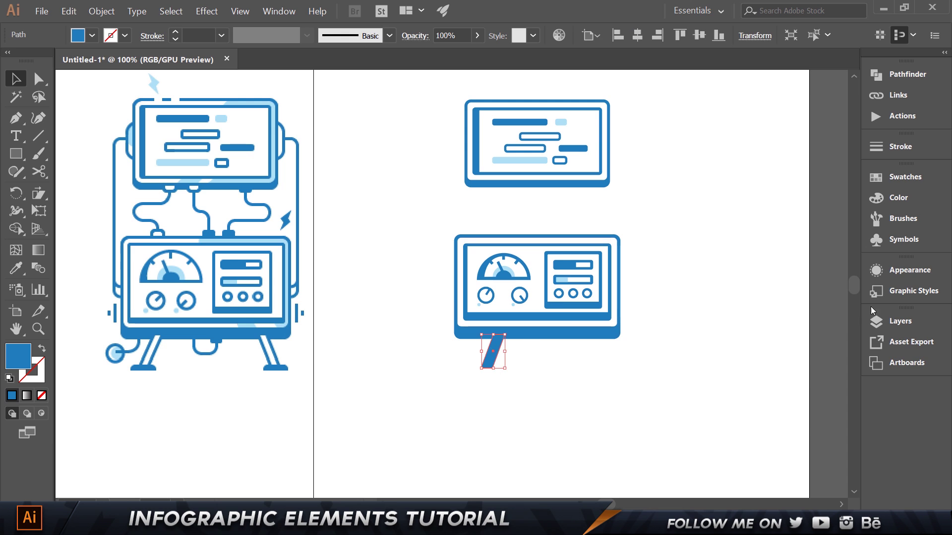
{"action": "left_click", "coordinate": [102, 11]}
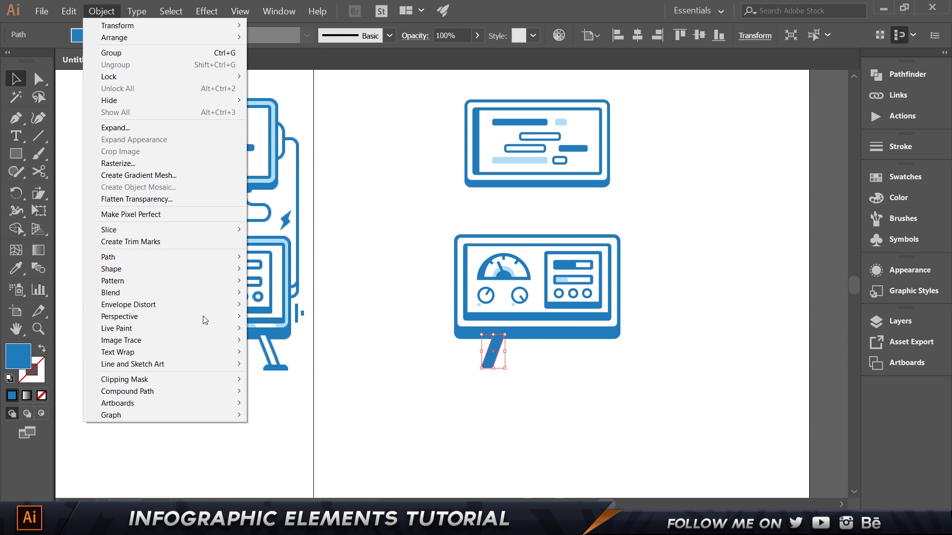
{"action": "mouse_move", "coordinate": [158, 254]}
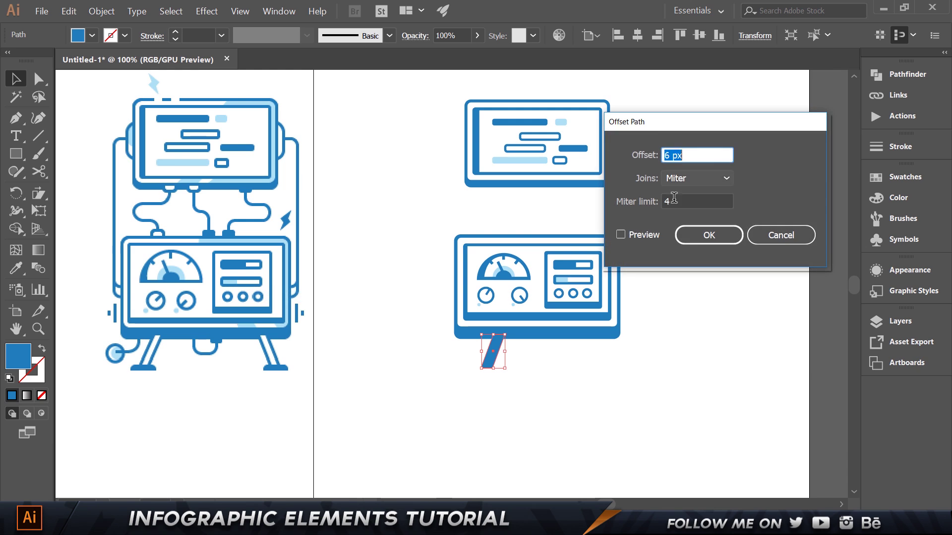
{"action": "left_click", "coordinate": [643, 233]}
{"action": "type", "text": "-6"}
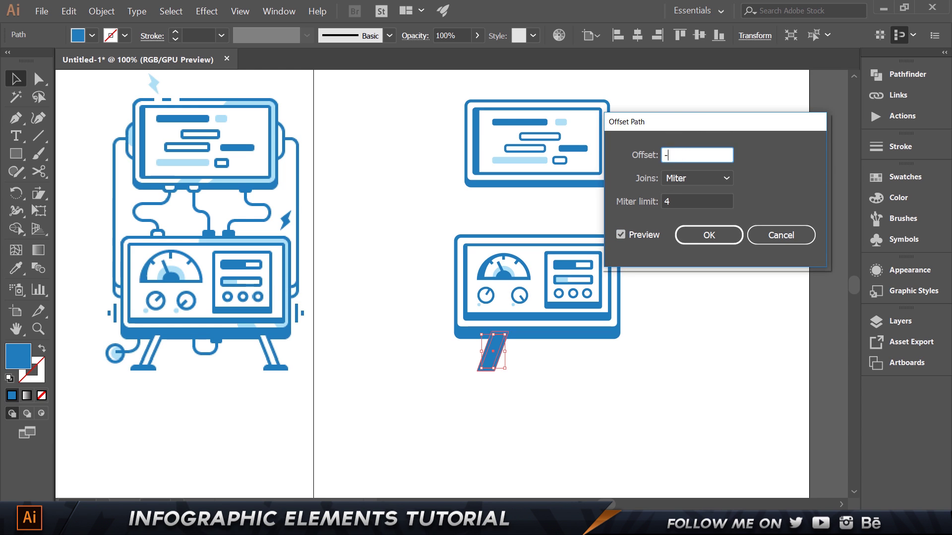
{"action": "key", "text": "Tab"}
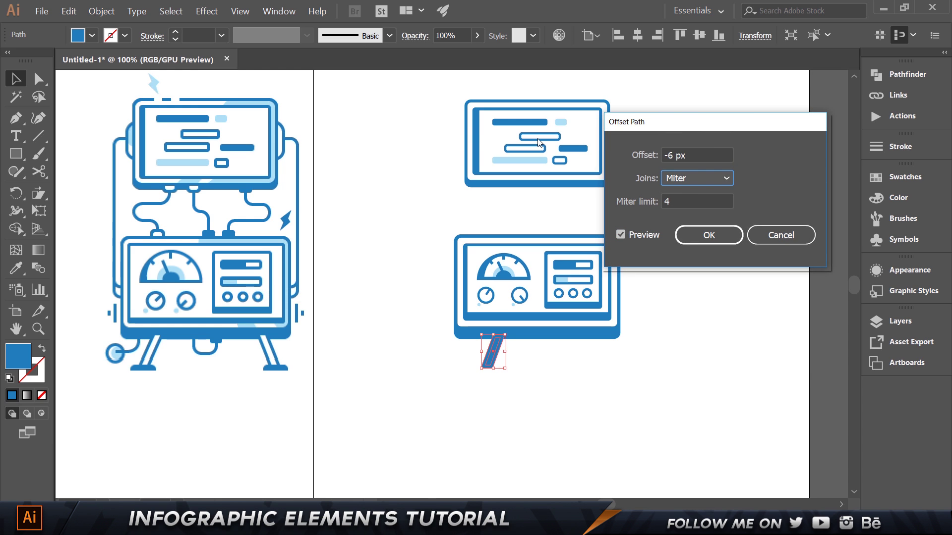
{"action": "left_click", "coordinate": [699, 158]}
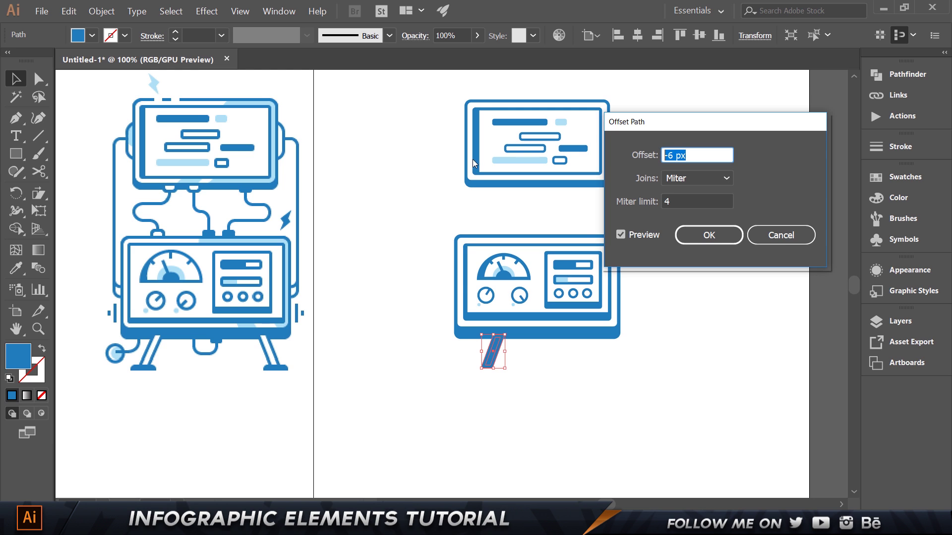
{"action": "type", "text": "-4"}
{"action": "key", "text": "Tab"}
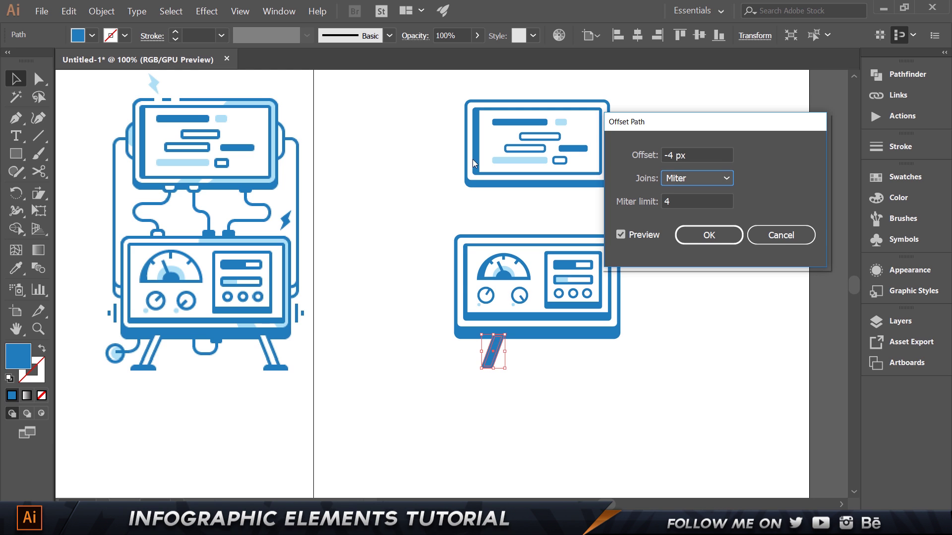
{"action": "left_click", "coordinate": [709, 236]}
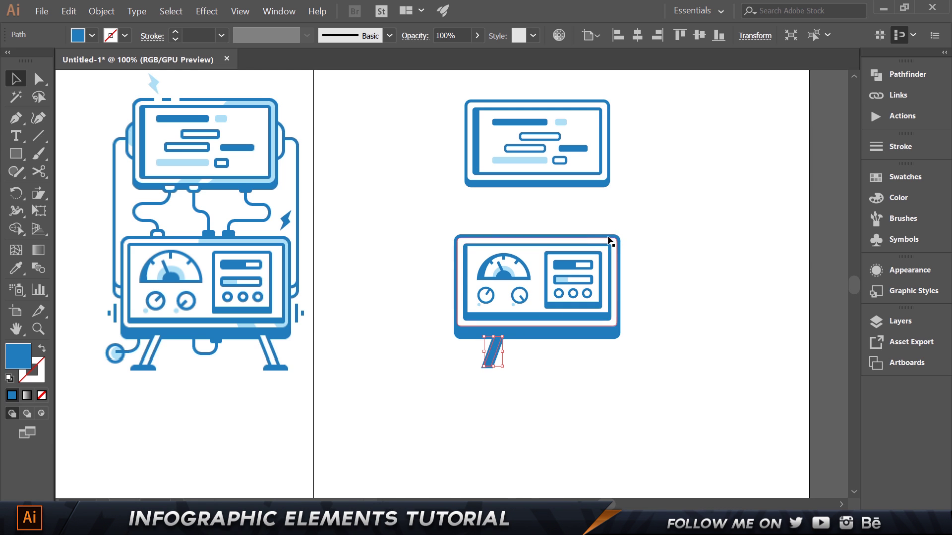
Step: Fill the leg's inset shape with the white sampled from the lower panel
{"action": "key", "text": "i"}
{"action": "left_click", "coordinate": [526, 251]}
{"action": "key", "text": "v"}
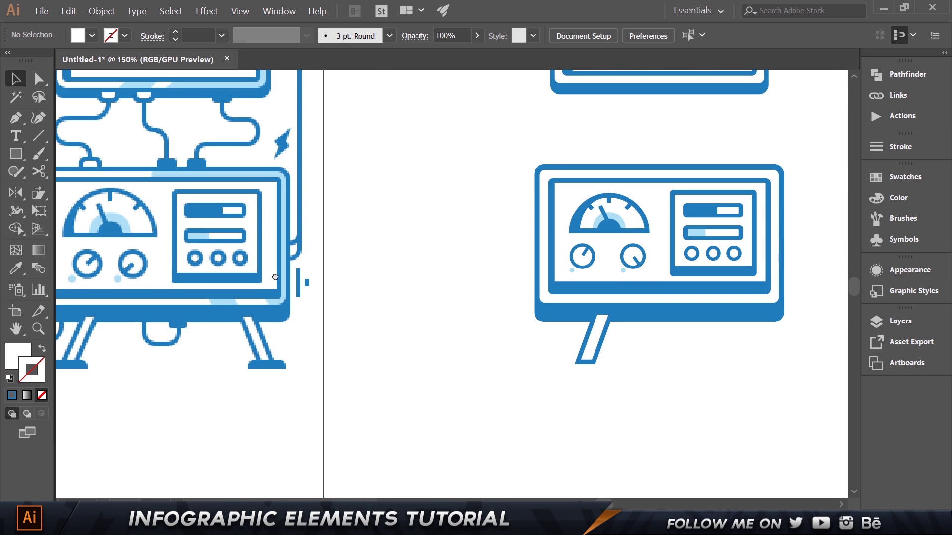
Step: Draw a wide, flat foot rectangle under the slanted leg and give it the lower panel's dark blue
{"action": "left_click_drag", "start_coordinate": [275, 278], "coordinate": [320, 298]}
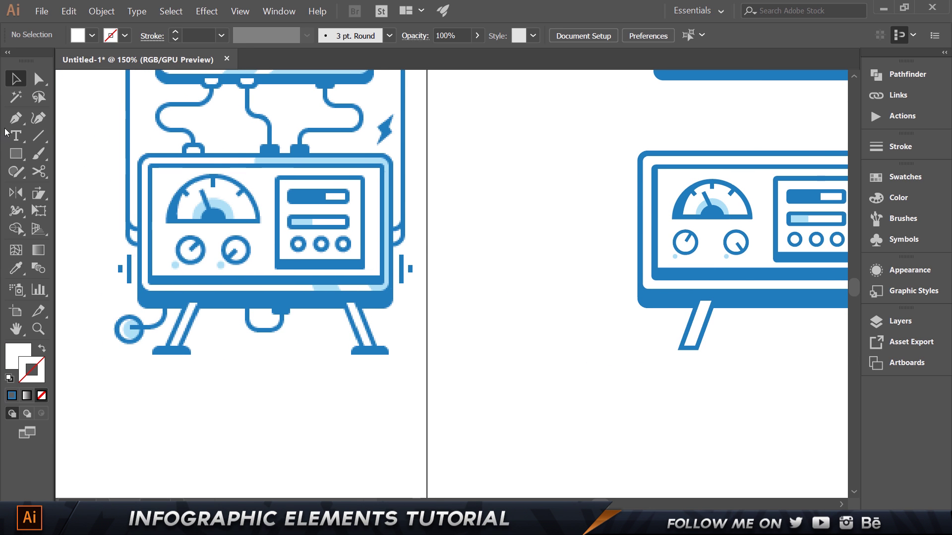
{"action": "left_click", "coordinate": [16, 154]}
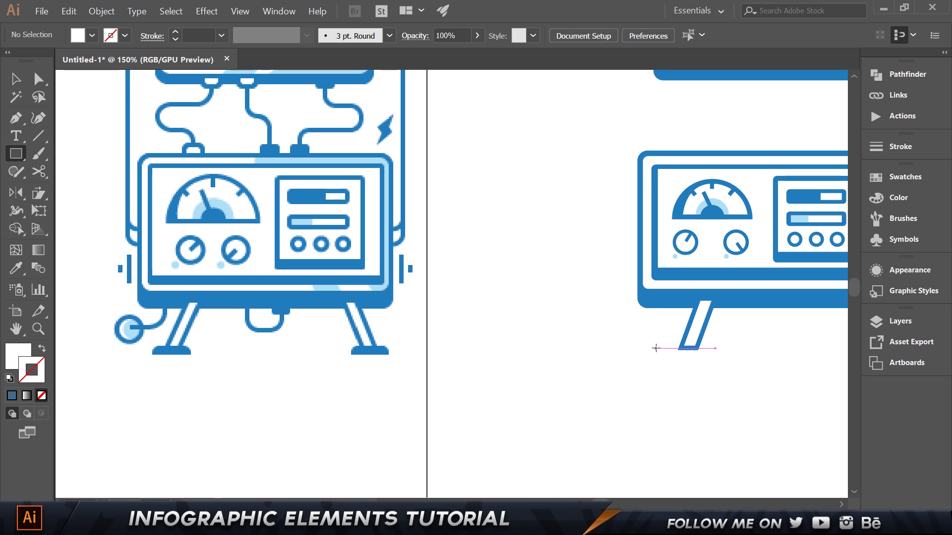
{"action": "left_click_drag", "start_coordinate": [656, 348], "coordinate": [719, 361]}
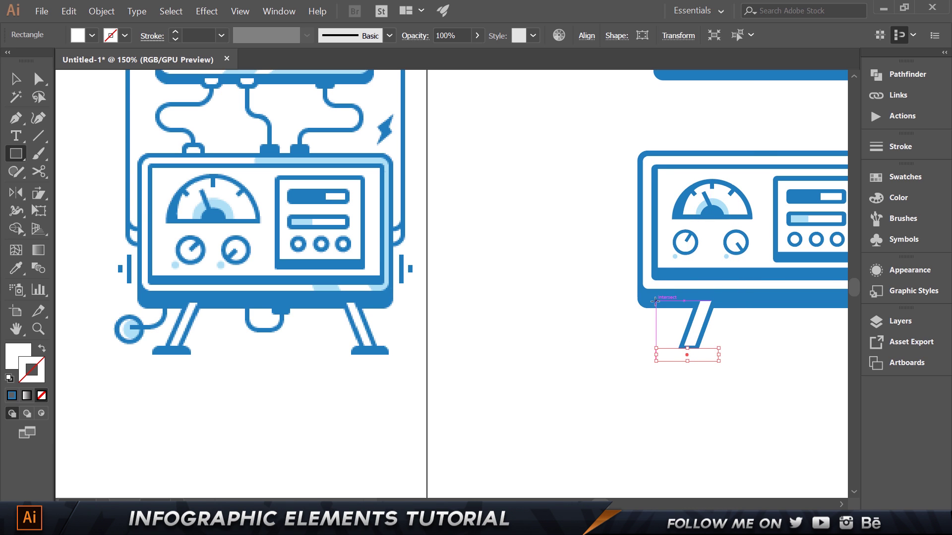
{"action": "key", "text": "i"}
{"action": "left_click", "coordinate": [735, 297]}
{"action": "key", "text": "v"}
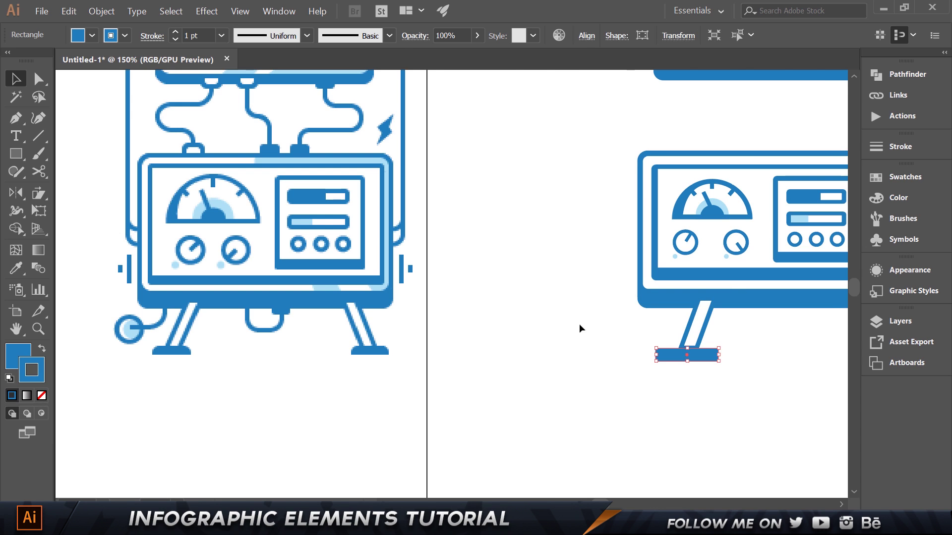
{"action": "left_click", "coordinate": [580, 324]}
Step: Nudge the foot rectangle up and slightly right so it overlaps the leg's lower end and sits centred beneath it
{"action": "scroll", "coordinate": [757, 411], "scroll_direction": "up", "scroll_amount": 2}
{"action": "left_click", "coordinate": [649, 307]}
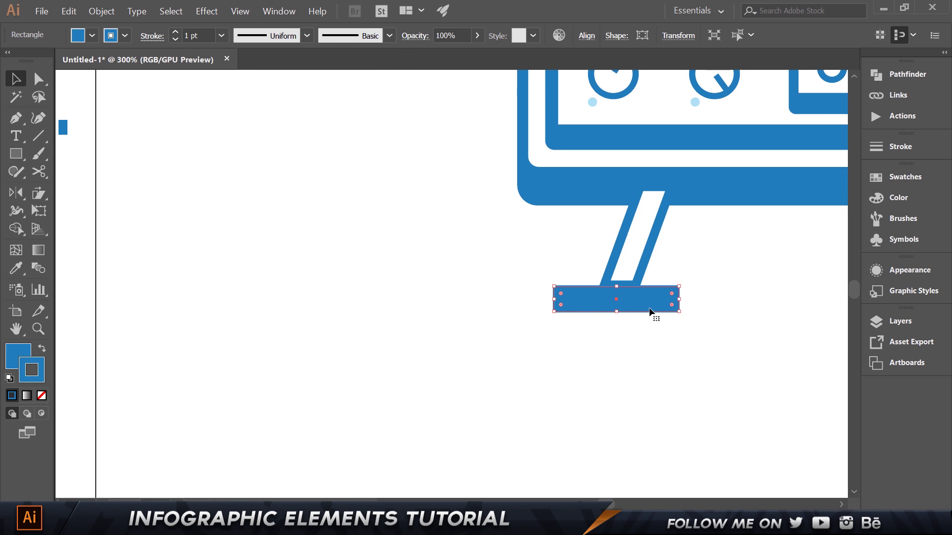
{"action": "key", "text": "Up"}
{"action": "key", "text": "Up"}
{"action": "key", "text": "Right"}
{"action": "key", "text": "Up"}
{"action": "key", "text": "Right"}
{"action": "key", "text": "Right"}
{"action": "key", "text": "Up"}
{"action": "key", "text": "Up"}
{"action": "key", "text": "Right"}
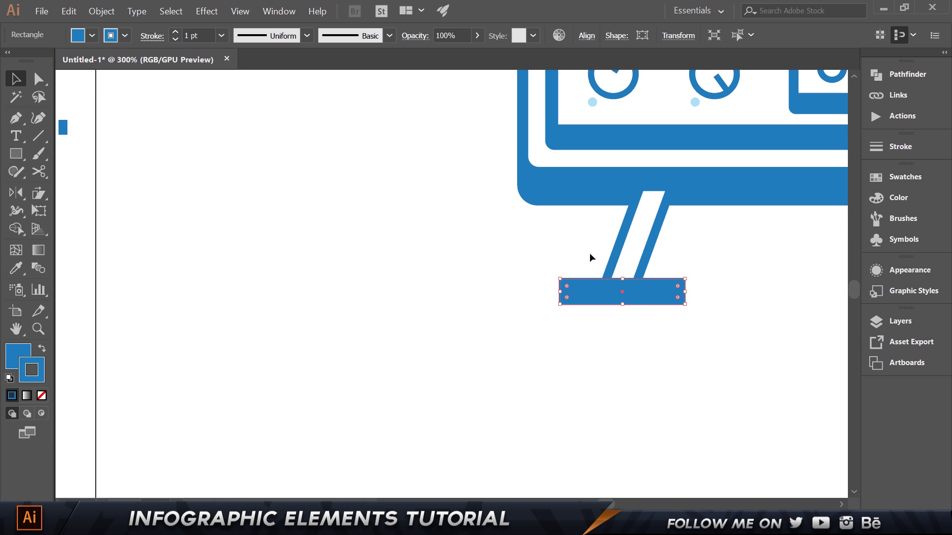
Step: Round only the two upper corners of the foot rectangle to the maximum radius
{"action": "key", "text": "a"}
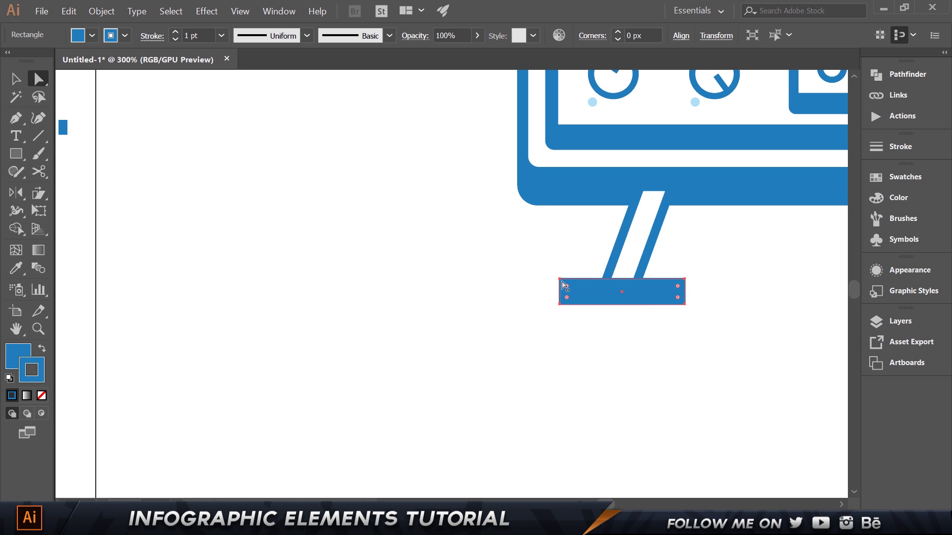
{"action": "left_click_drag", "start_coordinate": [544, 269], "coordinate": [578, 289]}
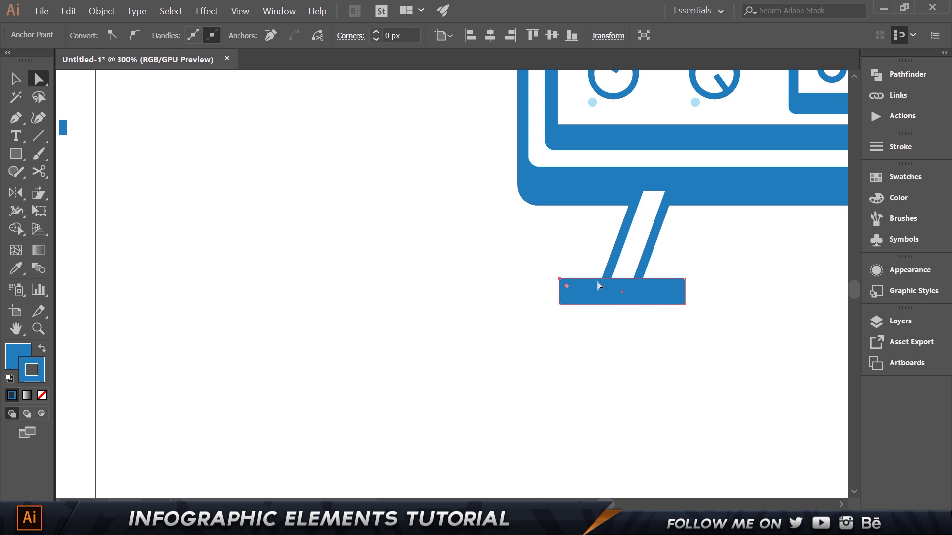
{"action": "left_click_drag", "start_coordinate": [745, 293], "coordinate": [669, 267]}
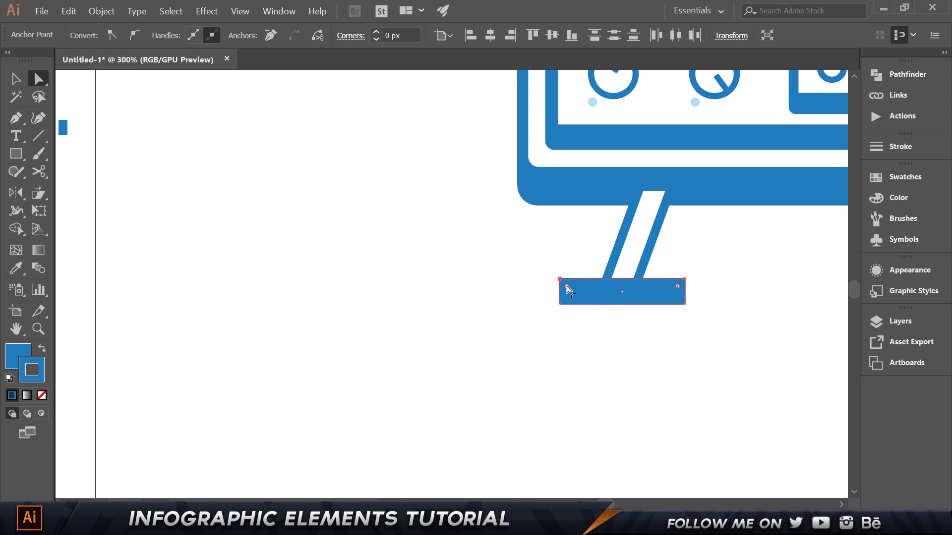
{"action": "left_click_drag", "start_coordinate": [568, 289], "coordinate": [598, 315]}
Step: Group the slanted leg's shapes together with its foot
{"action": "scroll", "coordinate": [803, 313], "scroll_direction": "down", "scroll_amount": 2}
{"action": "key", "text": "v"}
{"action": "left_click_drag", "start_coordinate": [795, 359], "coordinate": [666, 292]}
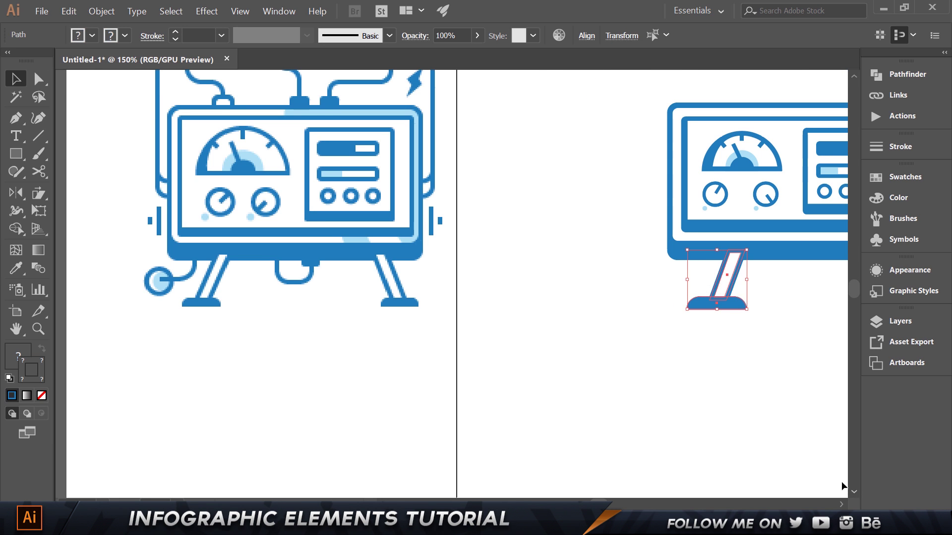
{"action": "key", "text": "a"}
{"action": "key", "text": "ctrl+g"}
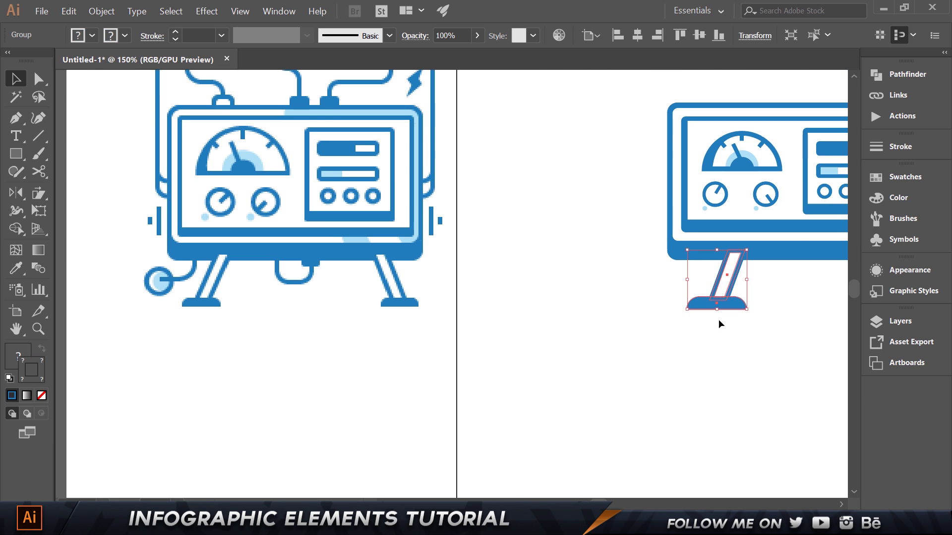
{"action": "right_click", "coordinate": [718, 319]}
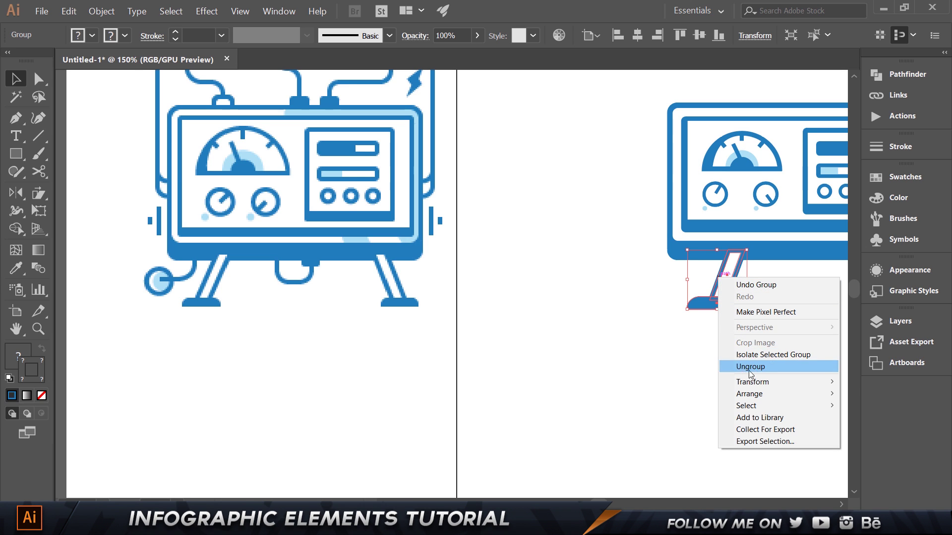
{"action": "left_click", "coordinate": [754, 351]}
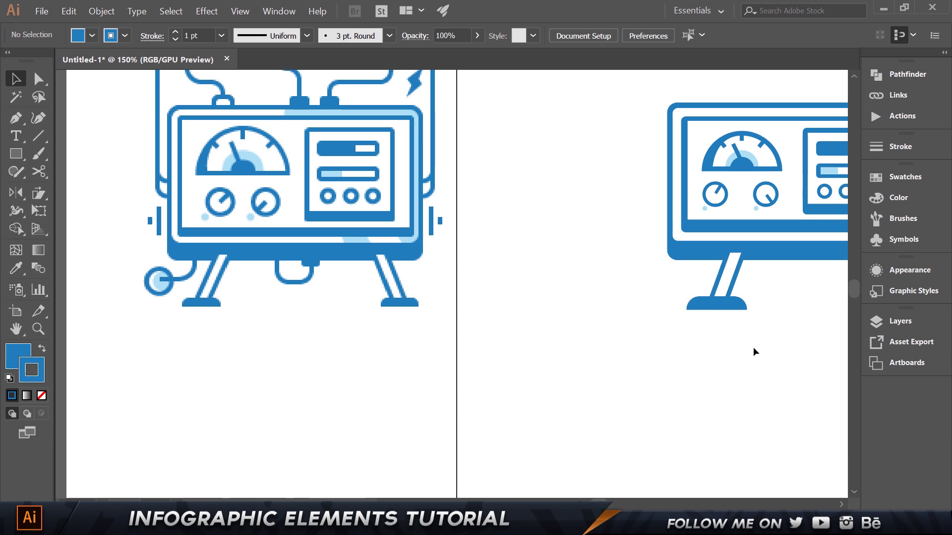
Step: Reflect a copy of the leg group across the vertical axis and place it under the lower panel's right part, level with the original
{"action": "left_click", "coordinate": [725, 308]}
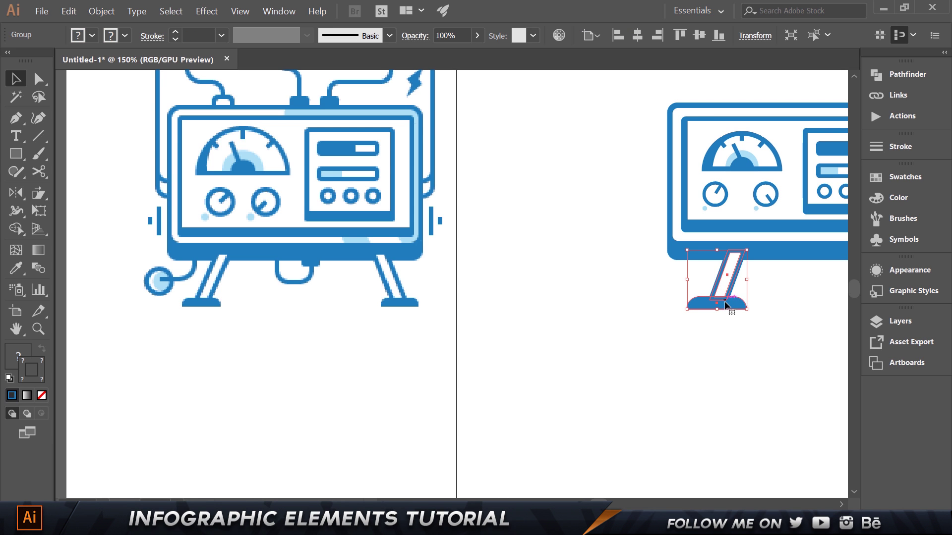
{"action": "right_click", "coordinate": [724, 302]}
{"action": "mouse_move", "coordinate": [774, 406]}
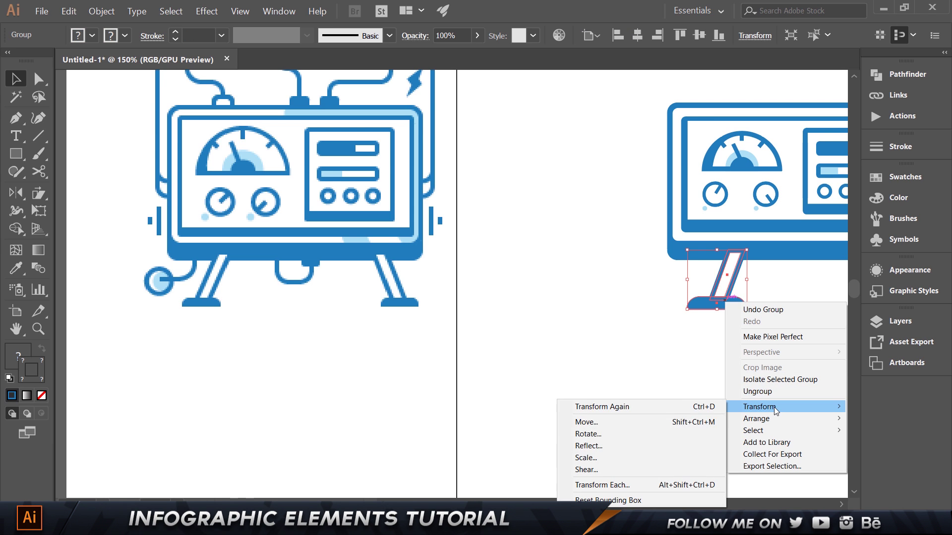
{"action": "left_click", "coordinate": [647, 446]}
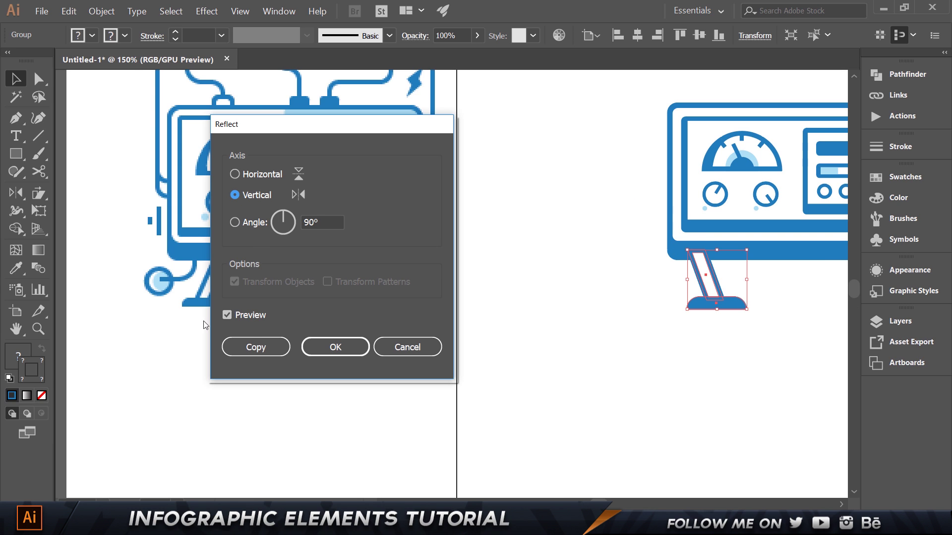
{"action": "left_click", "coordinate": [255, 347]}
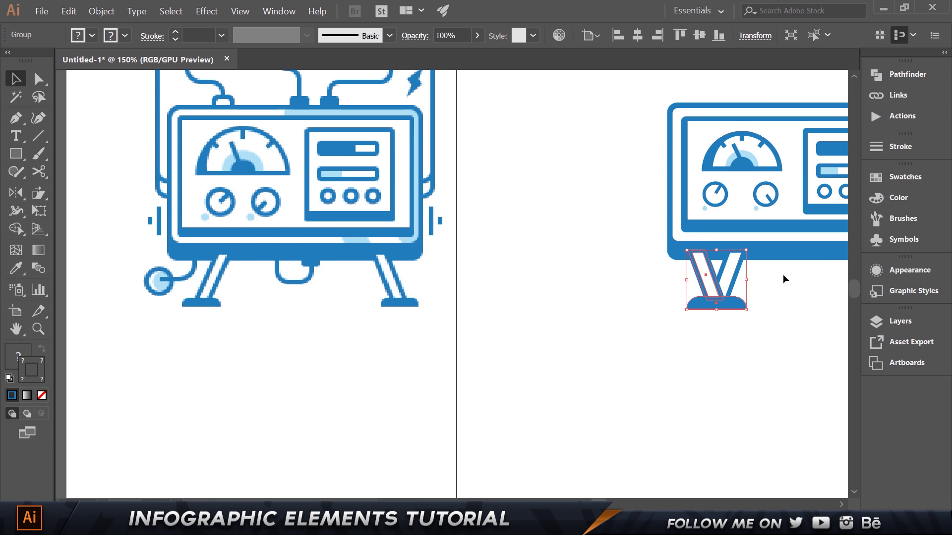
{"action": "left_click_drag", "start_coordinate": [784, 279], "coordinate": [410, 305]}
{"action": "left_click_drag", "start_coordinate": [345, 315], "coordinate": [486, 314]}
{"action": "left_click", "coordinate": [747, 336]}
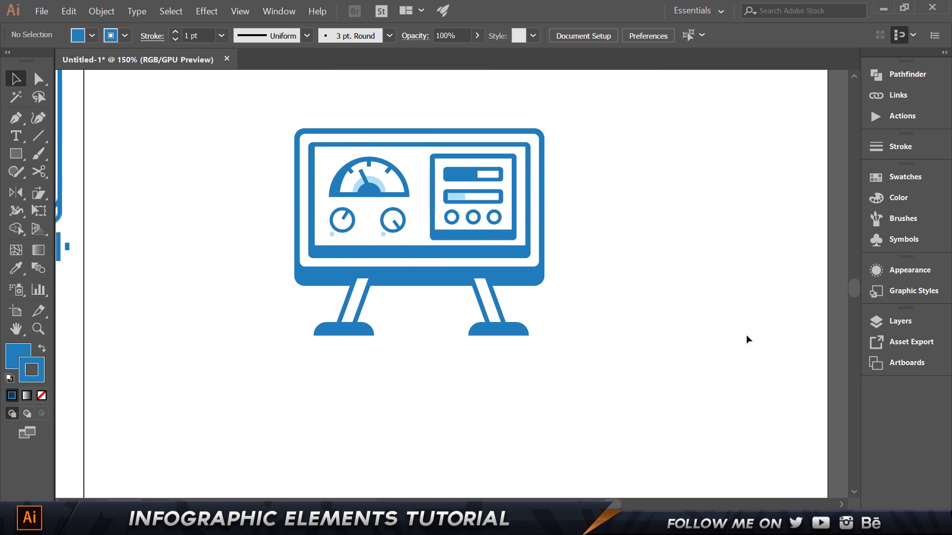
Step: Ungroup the left leg and place a duplicate of its foot to the left of the recreated upper panel
{"action": "scroll", "coordinate": [418, 309], "scroll_direction": "down", "scroll_amount": 1}
{"action": "left_click_drag", "start_coordinate": [272, 266], "coordinate": [501, 270]}
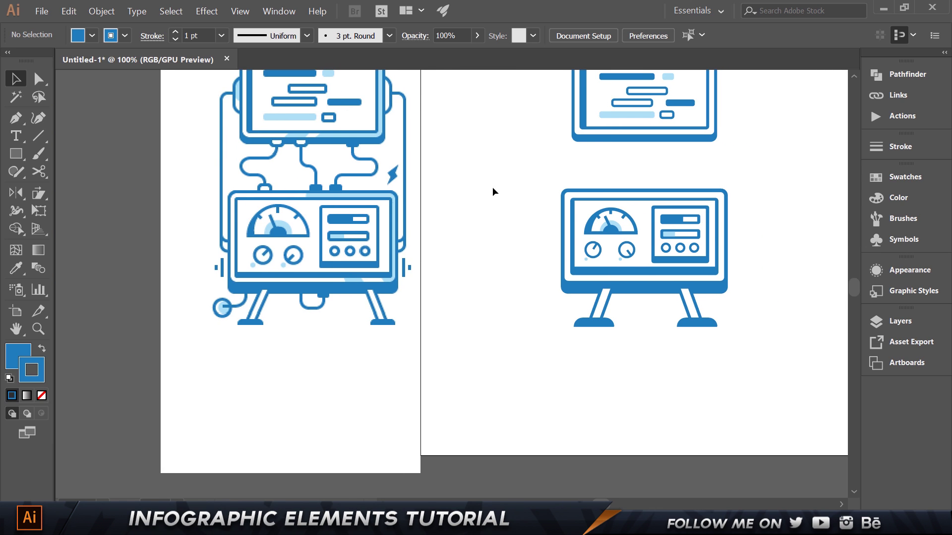
{"action": "scroll", "coordinate": [496, 188], "scroll_direction": "up", "scroll_amount": 1}
{"action": "scroll", "coordinate": [480, 213], "scroll_direction": "up", "scroll_amount": 1}
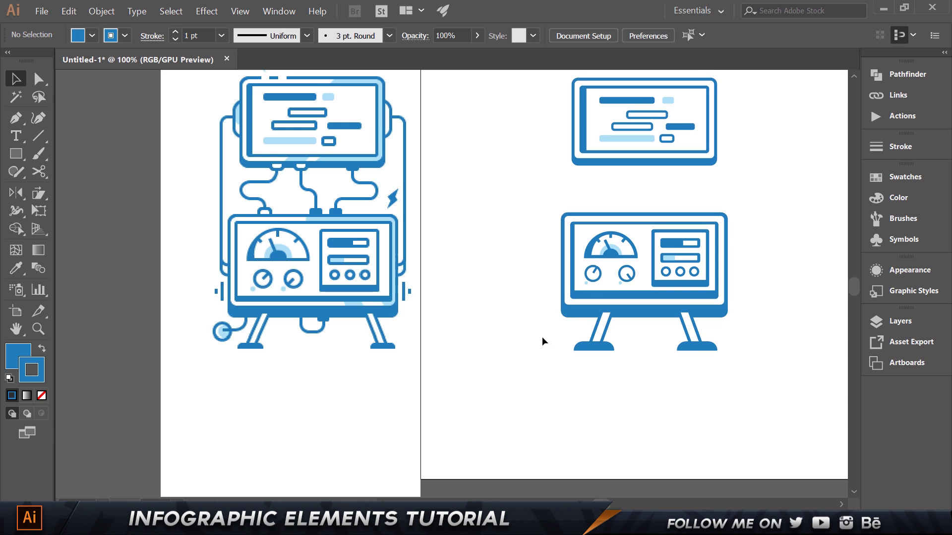
{"action": "left_click", "coordinate": [601, 353]}
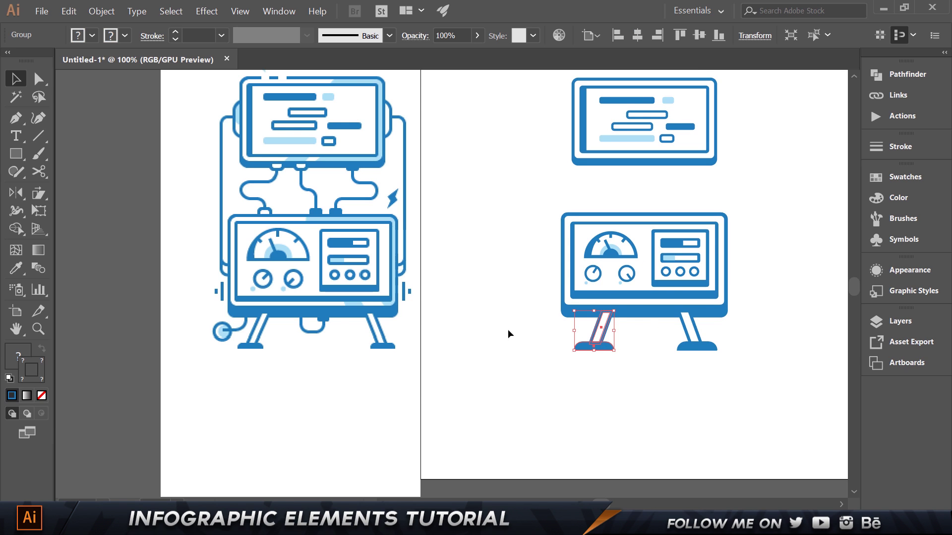
{"action": "right_click", "coordinate": [607, 346]}
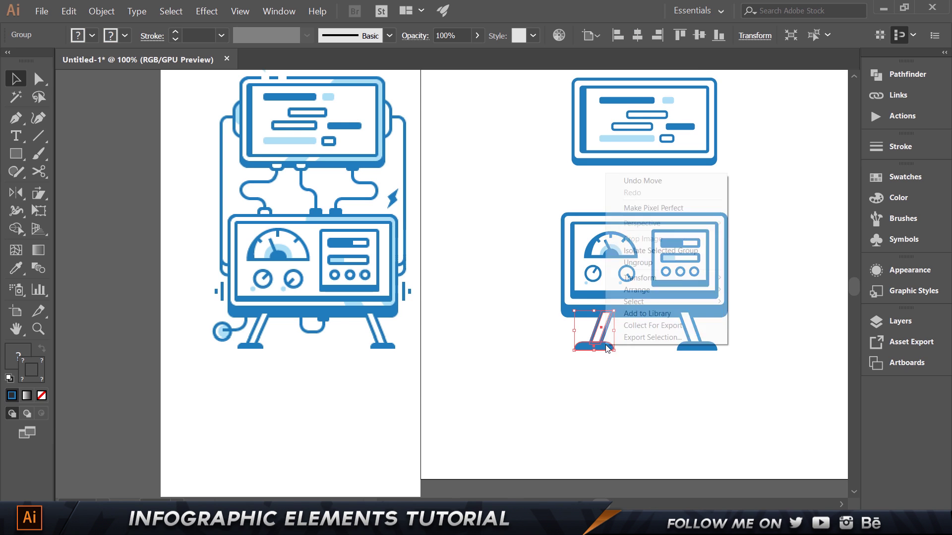
{"action": "left_click", "coordinate": [639, 262]}
{"action": "left_click", "coordinate": [604, 348]}
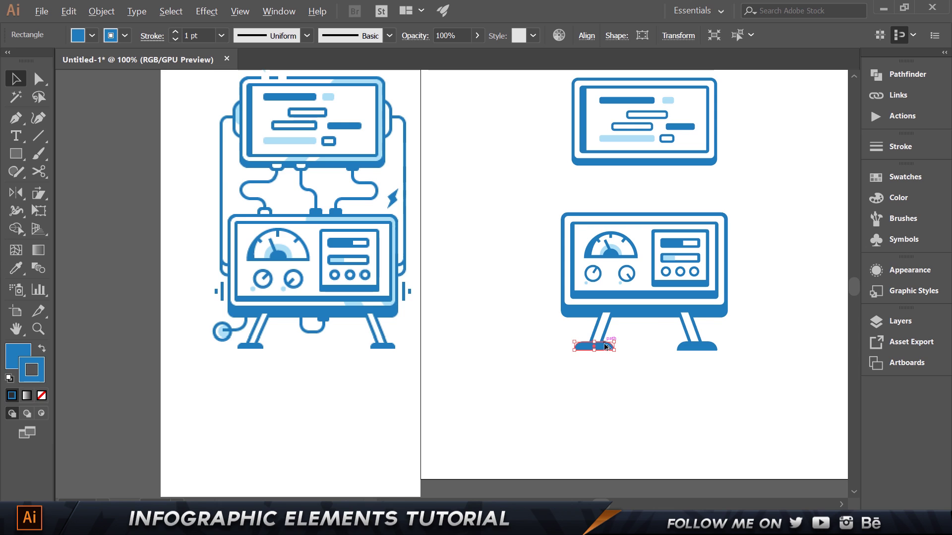
{"action": "left_click_drag", "start_coordinate": [608, 350], "coordinate": [554, 116]}
Step: Rotate the duplicated foot 90° counterclockwise so its rounded side faces left, away from the upper panel
{"action": "scroll", "coordinate": [565, 144], "scroll_direction": "up", "scroll_amount": 3}
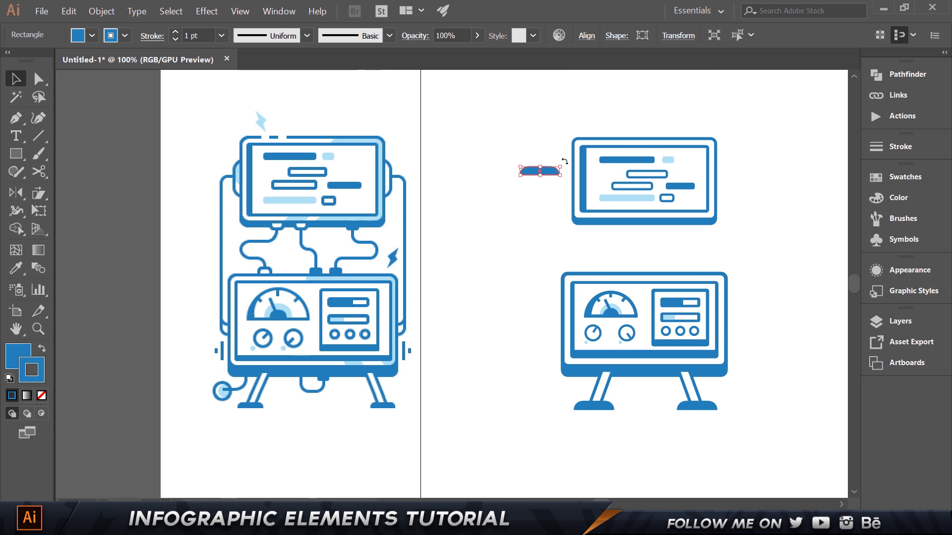
{"action": "left_click_drag", "start_coordinate": [564, 161], "coordinate": [539, 156]}
{"action": "scroll", "coordinate": [558, 192], "scroll_direction": "up", "scroll_amount": 2}
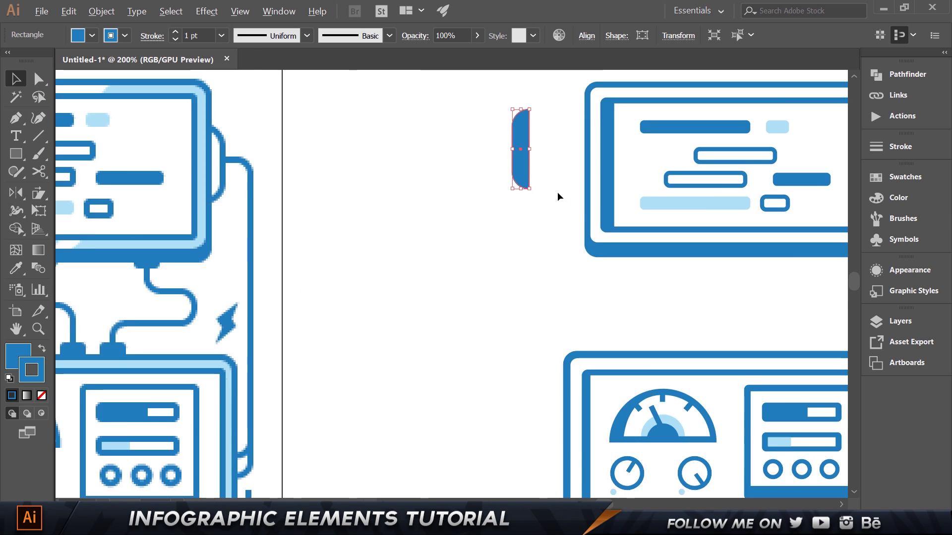
{"action": "left_click_drag", "start_coordinate": [449, 153], "coordinate": [651, 238]}
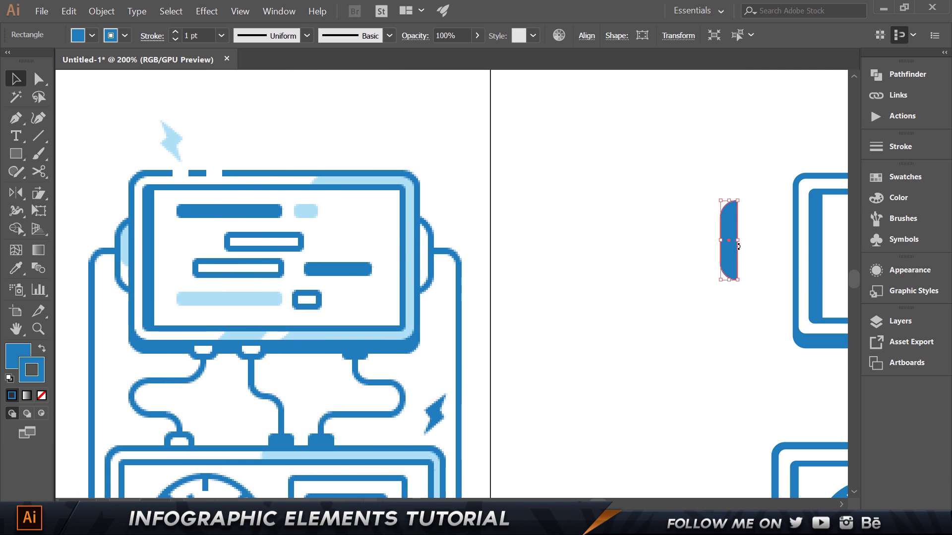
Step: Place the rounded piece against the upper panel's left edge and offset its path by -4 px
{"action": "left_click_drag", "start_coordinate": [722, 249], "coordinate": [781, 266]}
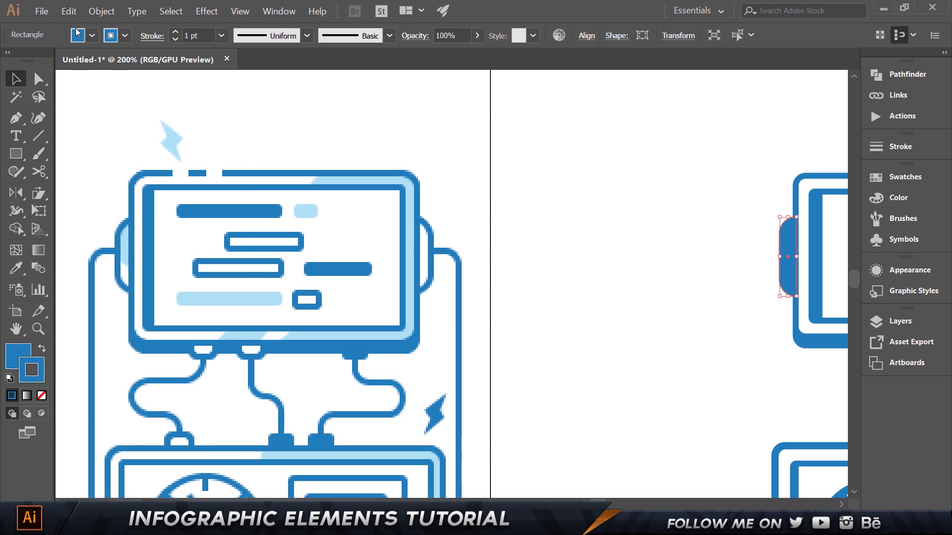
{"action": "left_click", "coordinate": [101, 11]}
{"action": "mouse_move", "coordinate": [151, 258]}
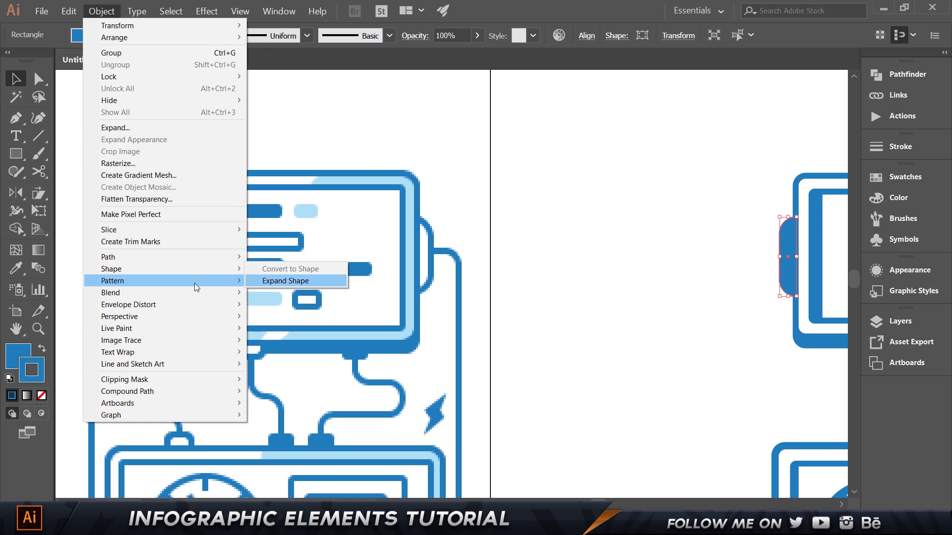
{"action": "left_click", "coordinate": [297, 293]}
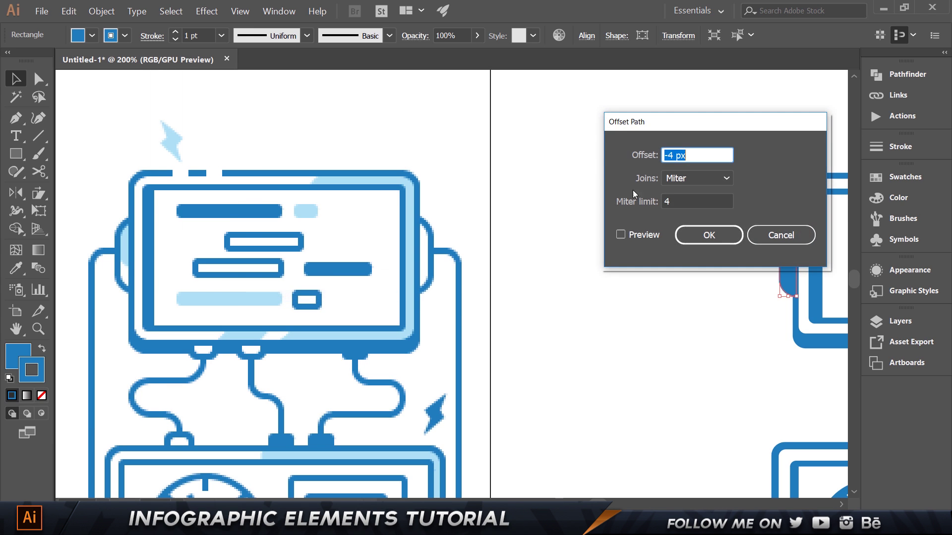
{"action": "left_click_drag", "start_coordinate": [678, 124], "coordinate": [569, 127]}
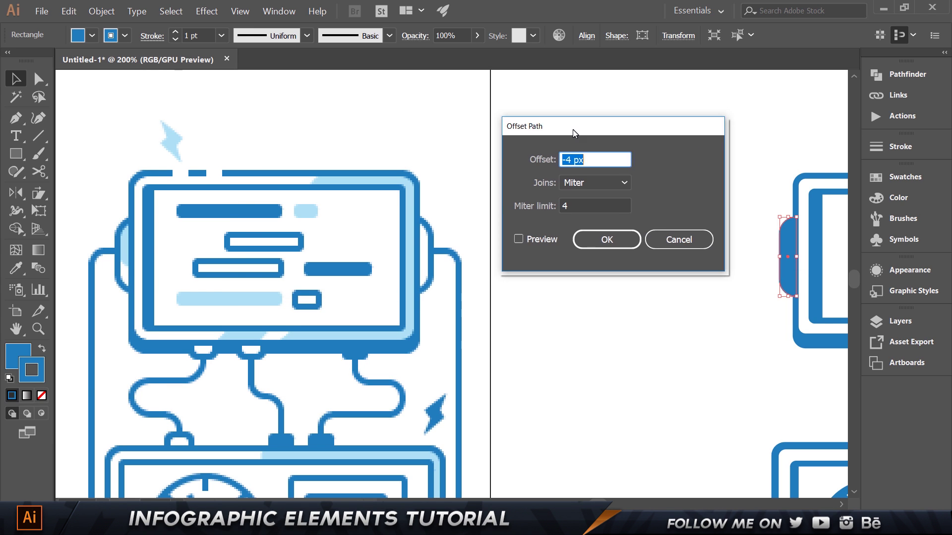
{"action": "left_click", "coordinate": [539, 237]}
{"action": "left_click", "coordinate": [611, 238]}
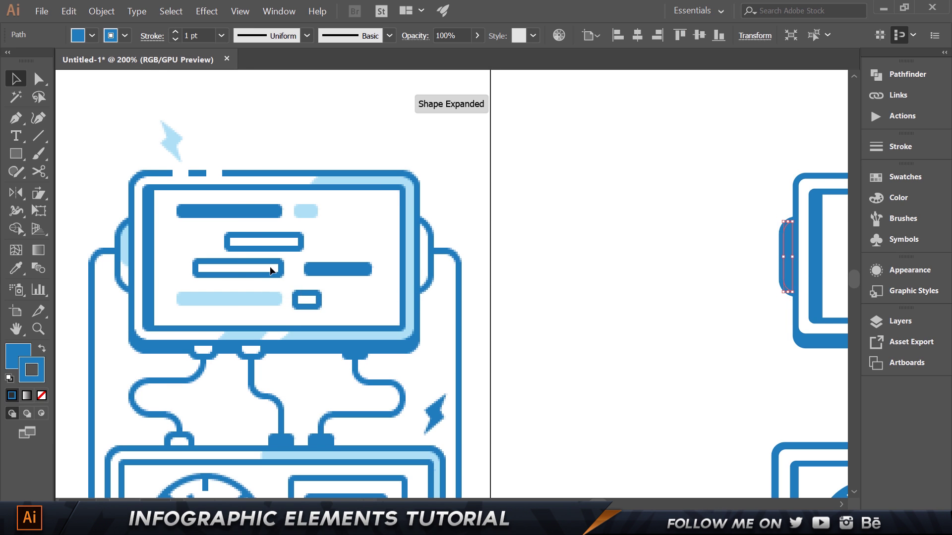
Step: Fill the side piece's inset path with white sampled from the reference screen
{"action": "key", "text": "i"}
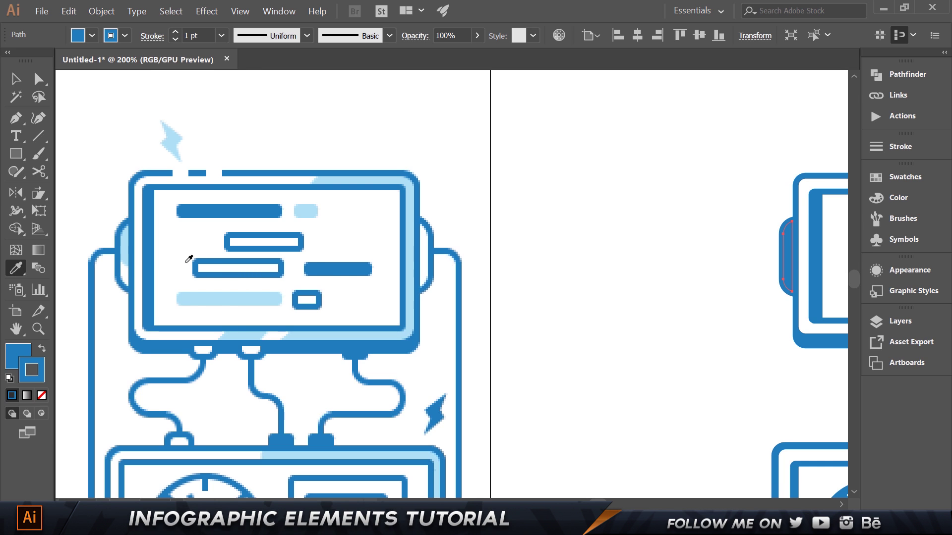
{"action": "left_click", "coordinate": [186, 262]}
{"action": "key", "text": "v"}
{"action": "left_click", "coordinate": [570, 229]}
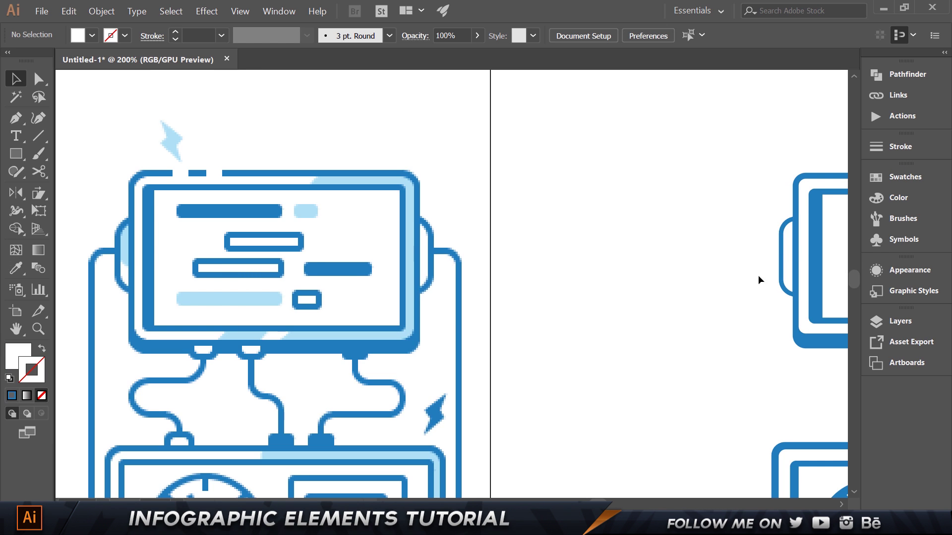
Step: Duplicate the white inset in place and fill the copy with the light blue of the reference's left side piece
{"action": "left_click", "coordinate": [784, 257]}
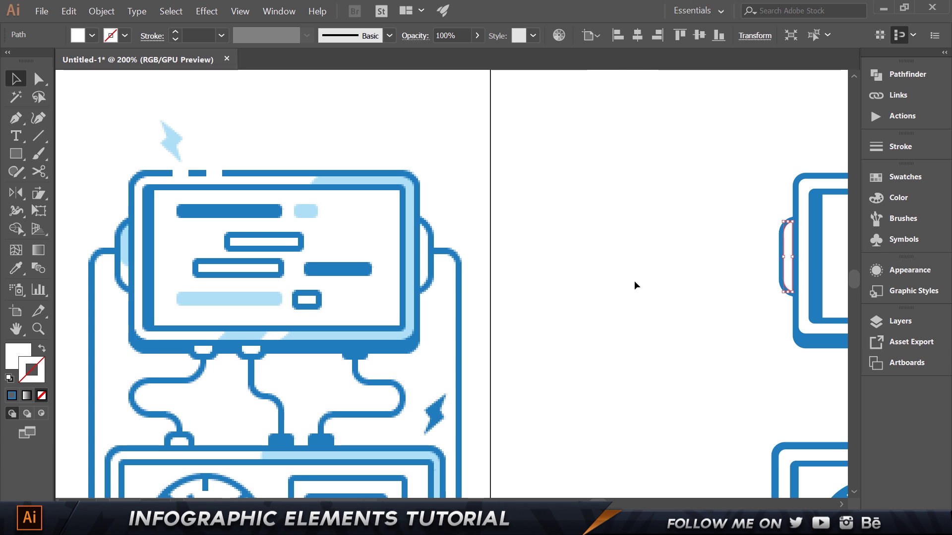
{"action": "key", "text": "a"}
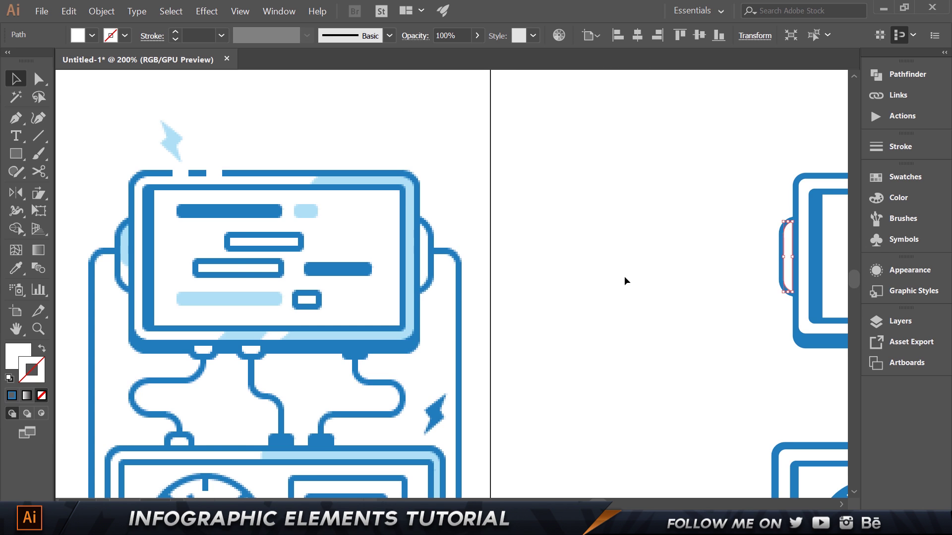
{"action": "key", "text": "i"}
{"action": "left_click", "coordinate": [131, 244]}
{"action": "key", "text": "v"}
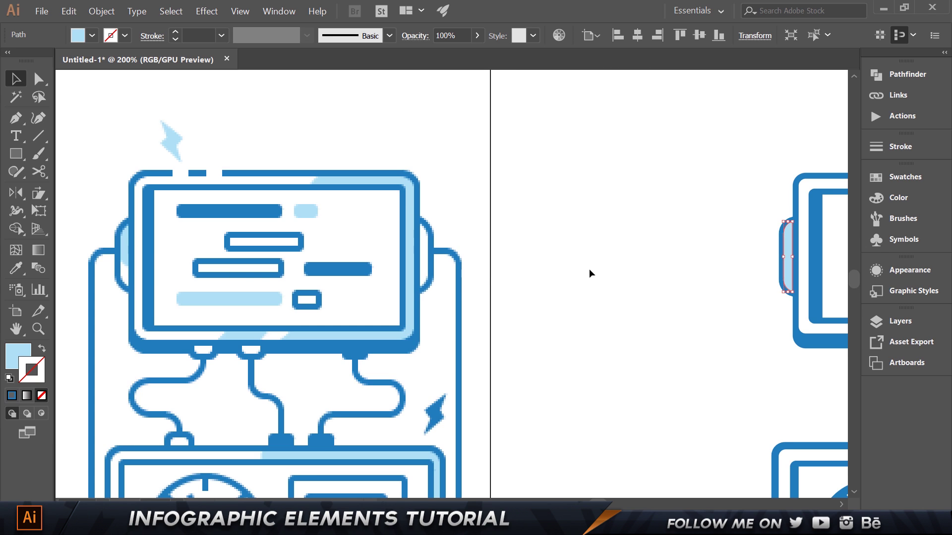
{"action": "left_click", "coordinate": [771, 276]}
Step: Raise the light blue shape's lower anchor points so it covers only the upper part of the side piece
{"action": "left_click", "coordinate": [791, 268]}
{"action": "key", "text": "a"}
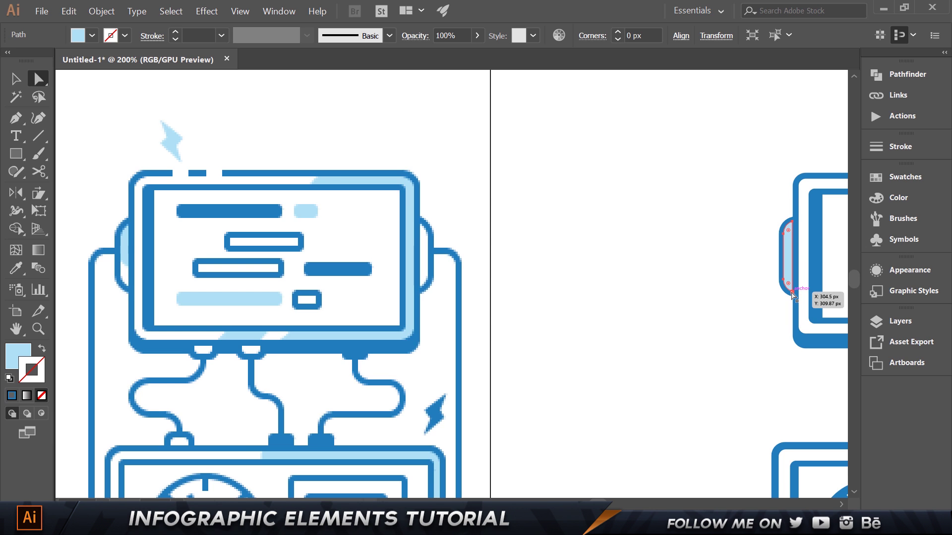
{"action": "left_click", "coordinate": [791, 292]}
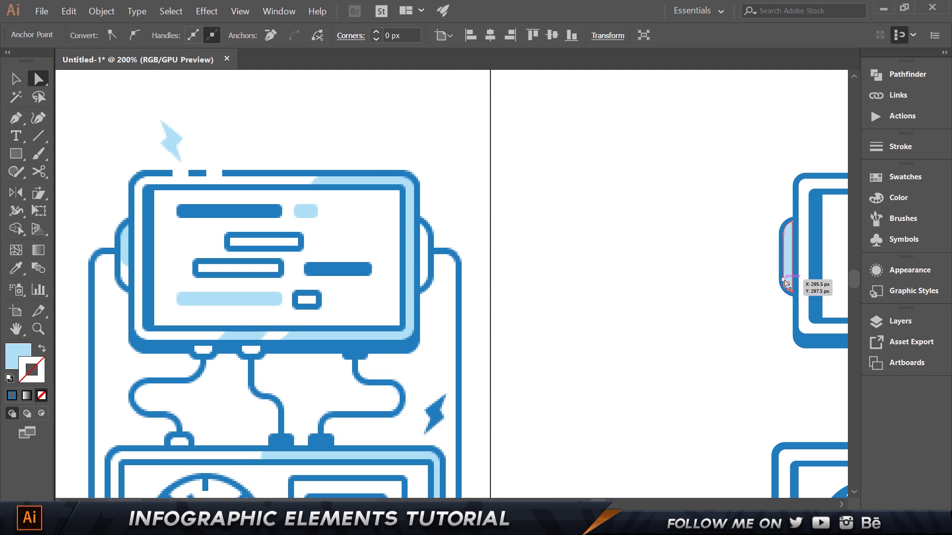
{"action": "left_click_drag", "start_coordinate": [721, 213], "coordinate": [493, 204]}
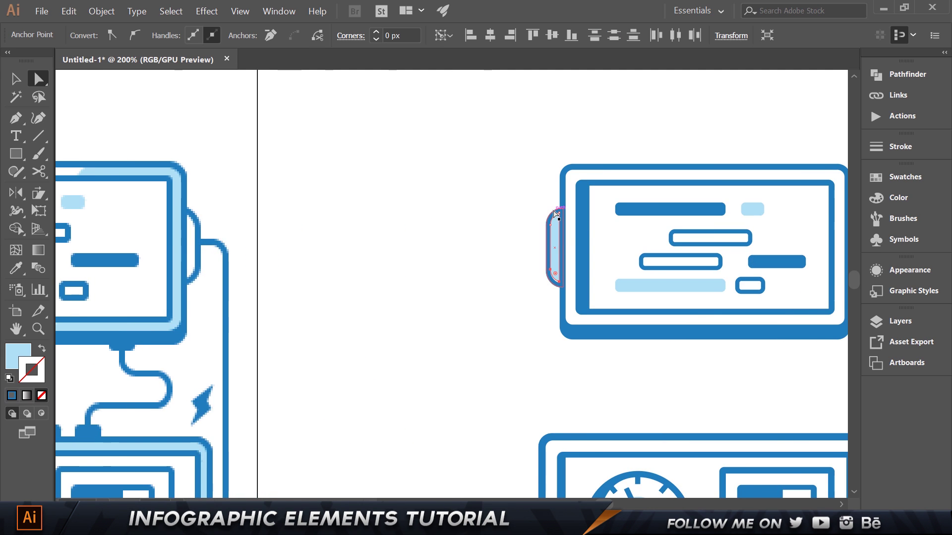
{"action": "key", "text": "Up"}
{"action": "key", "text": "Up"}
{"action": "key", "text": "Up"}
{"action": "key", "text": "Up"}
{"action": "key", "text": "Up"}
{"action": "key", "text": "Up"}
{"action": "key", "text": "Up"}
{"action": "key", "text": "Up"}
{"action": "key", "text": "Up"}
{"action": "key", "text": "Up"}
{"action": "key", "text": "Up"}
{"action": "key", "text": "Up"}
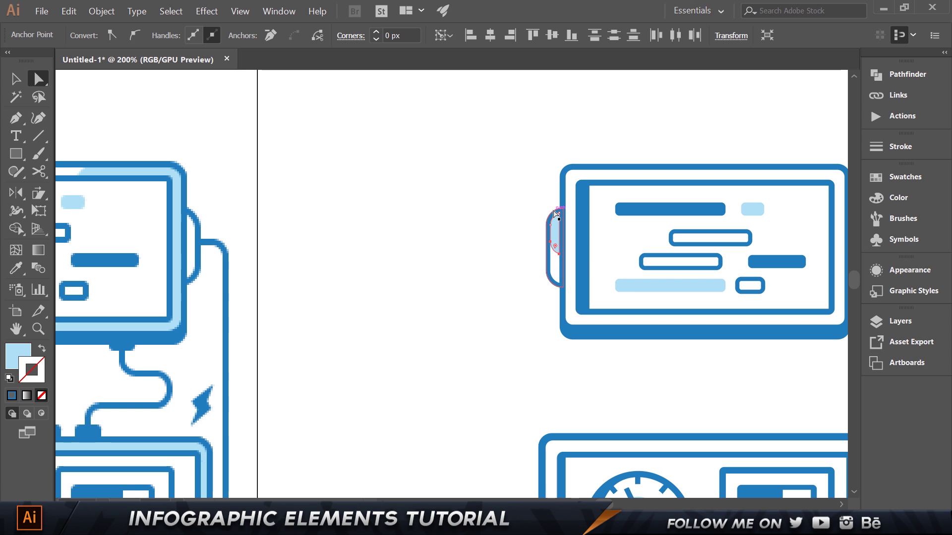
{"action": "key", "text": "v"}
{"action": "left_click", "coordinate": [481, 220]}
Step: Make a copy of the left side piece's outline and white inset, reflected across the vertical axis
{"action": "scroll", "coordinate": [447, 208], "scroll_direction": "down", "scroll_amount": 1}
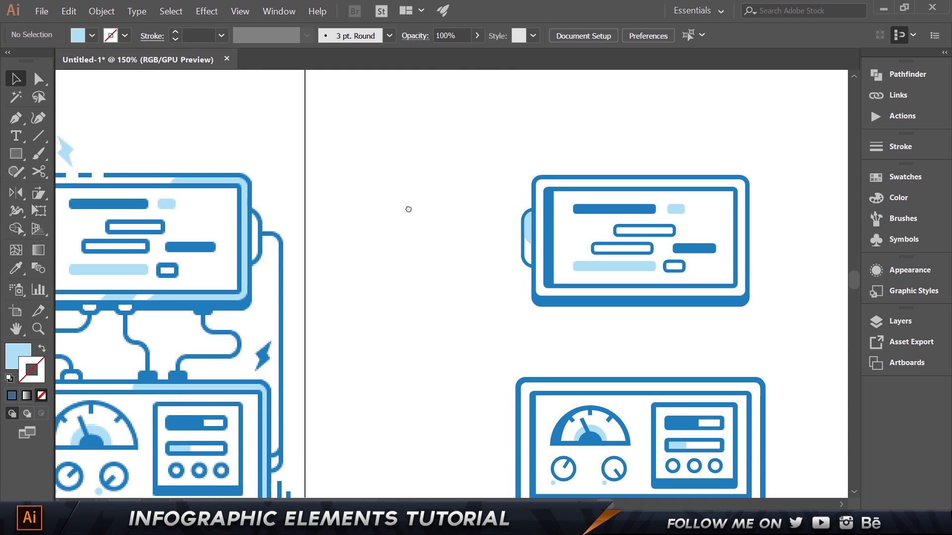
{"action": "left_click_drag", "start_coordinate": [387, 209], "coordinate": [599, 208]}
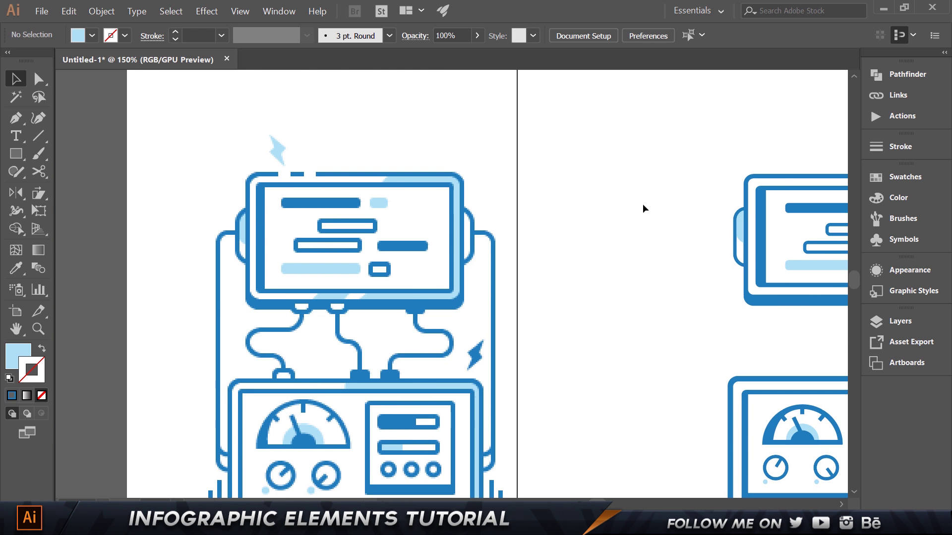
{"action": "left_click_drag", "start_coordinate": [709, 245], "coordinate": [674, 297]}
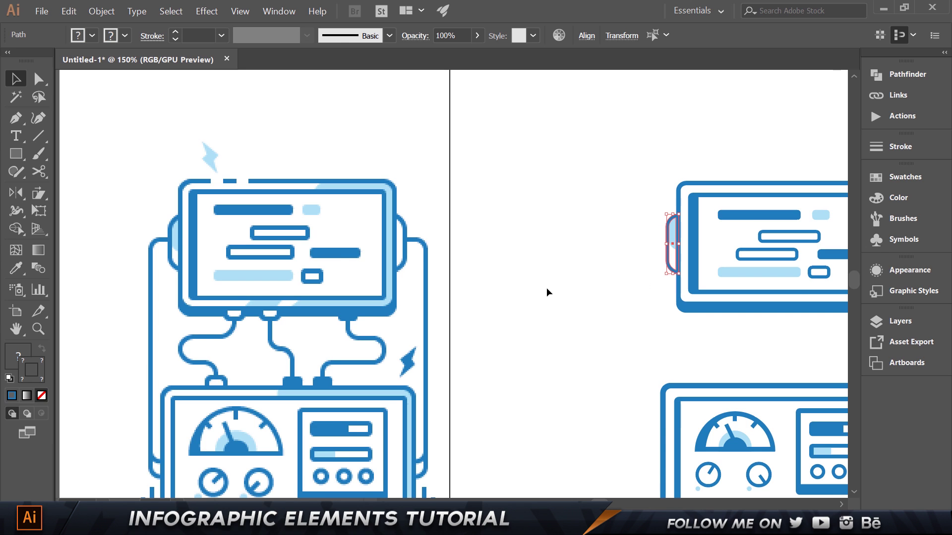
{"action": "key", "text": "a"}
{"action": "left_click_drag", "start_coordinate": [656, 214], "coordinate": [684, 284]}
{"action": "left_click_drag", "start_coordinate": [665, 136], "coordinate": [367, 227]}
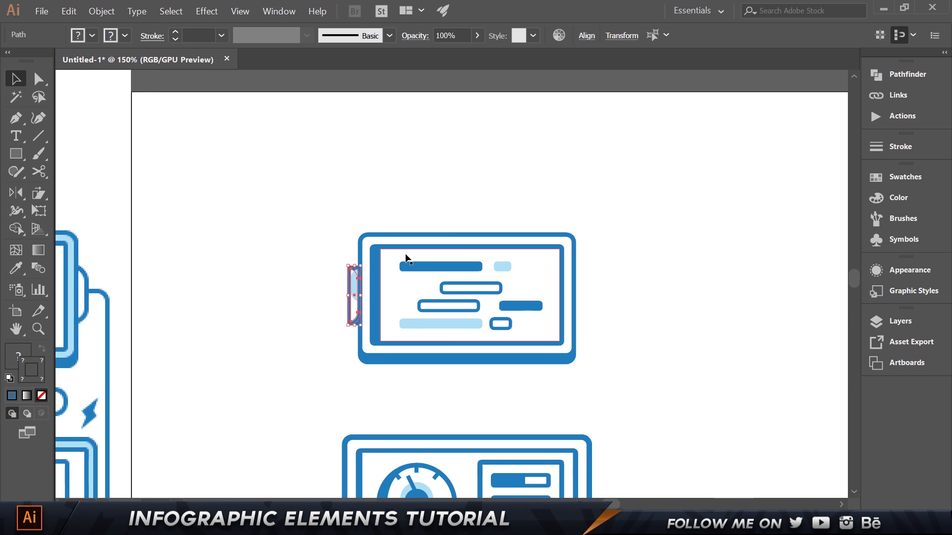
Step: Move the mirrored side piece horizontally until it sits flush against the upper panel's right edge
{"action": "key", "text": "shift+Right"}
{"action": "key", "text": "shift+Right"}
{"action": "key", "text": "shift+Right"}
{"action": "key", "text": "shift+Right"}
{"action": "key", "text": "shift+Right"}
{"action": "key", "text": "shift+Right"}
{"action": "key", "text": "shift+Right"}
{"action": "key", "text": "shift+Right"}
{"action": "key", "text": "shift+Right"}
{"action": "key", "text": "shift+Right"}
{"action": "key", "text": "shift+Right"}
{"action": "key", "text": "shift+Right"}
{"action": "key", "text": "shift+Right"}
{"action": "key", "text": "shift+Right"}
{"action": "key", "text": "shift+Right"}
{"action": "key", "text": "shift+Right"}
{"action": "key", "text": "shift+Right"}
{"action": "key", "text": "shift+Right"}
{"action": "key", "text": "shift+Right"}
{"action": "key", "text": "shift+Right"}
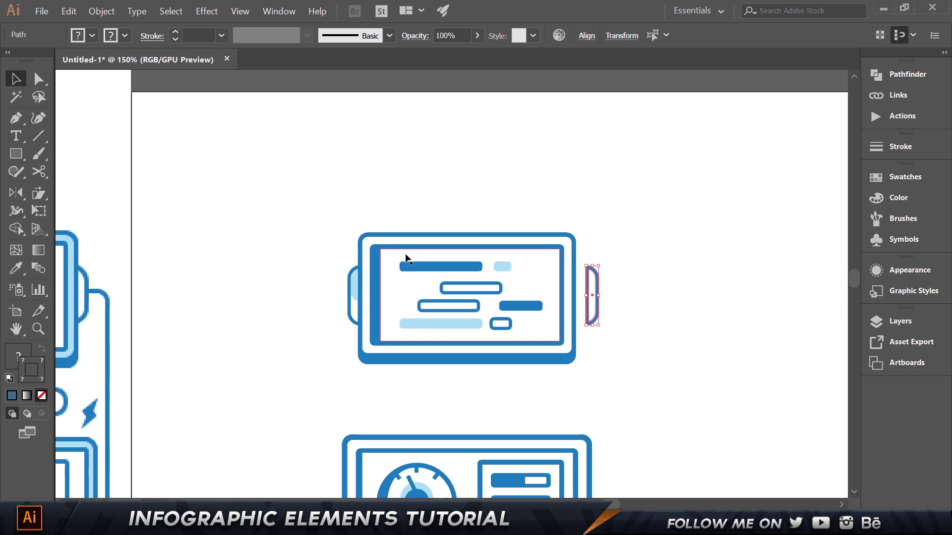
{"action": "key", "text": "Left"}
{"action": "key", "text": "Left"}
{"action": "key", "text": "Left"}
{"action": "key", "text": "Left"}
{"action": "key", "text": "Left"}
{"action": "key", "text": "Left"}
{"action": "key", "text": "Left"}
{"action": "key", "text": "Left"}
{"action": "key", "text": "Left"}
{"action": "key", "text": "Left"}
{"action": "key", "text": "Left"}
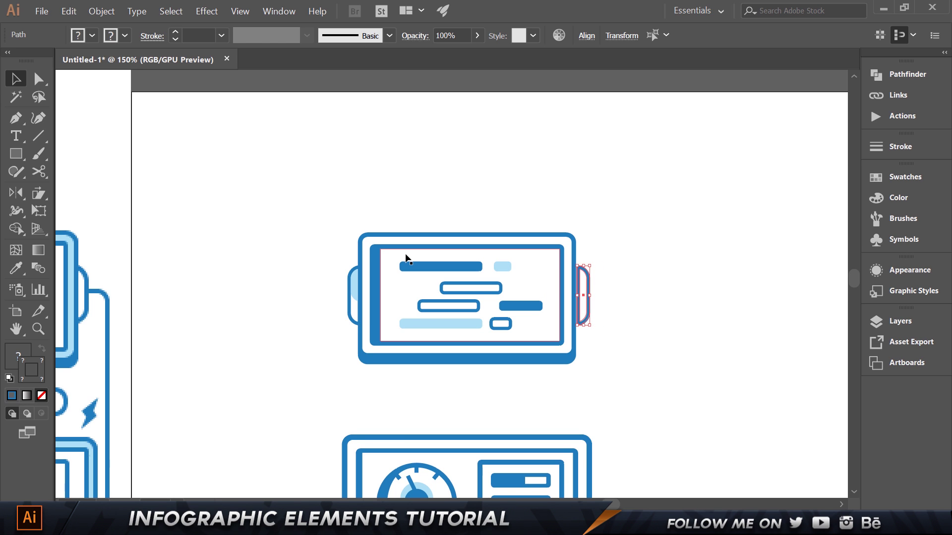
{"action": "key", "text": "Left"}
{"action": "key", "text": "Left"}
{"action": "key", "text": "Left"}
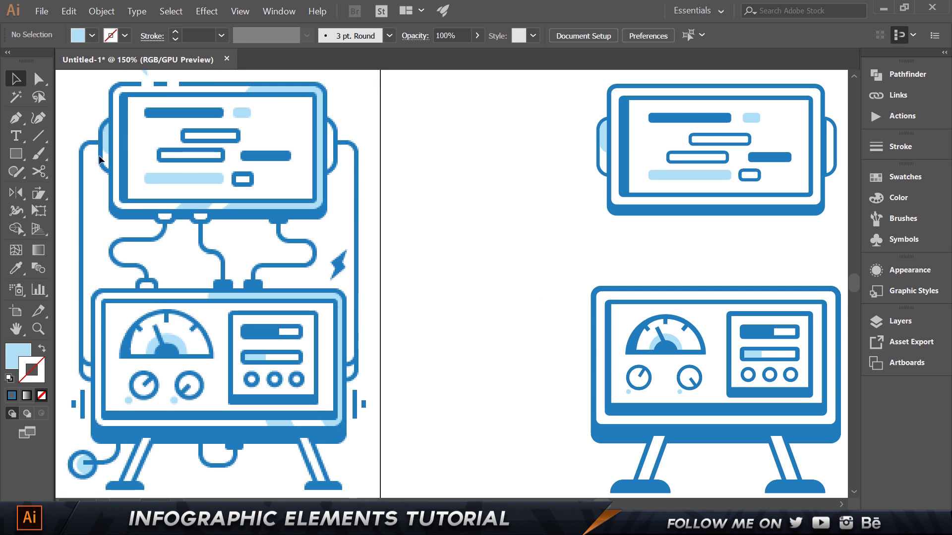
Step: Draw a small rectangle over the reference's first cable connector and fill it with the sampled dark blue
{"action": "key", "text": "ctrl+plus"}
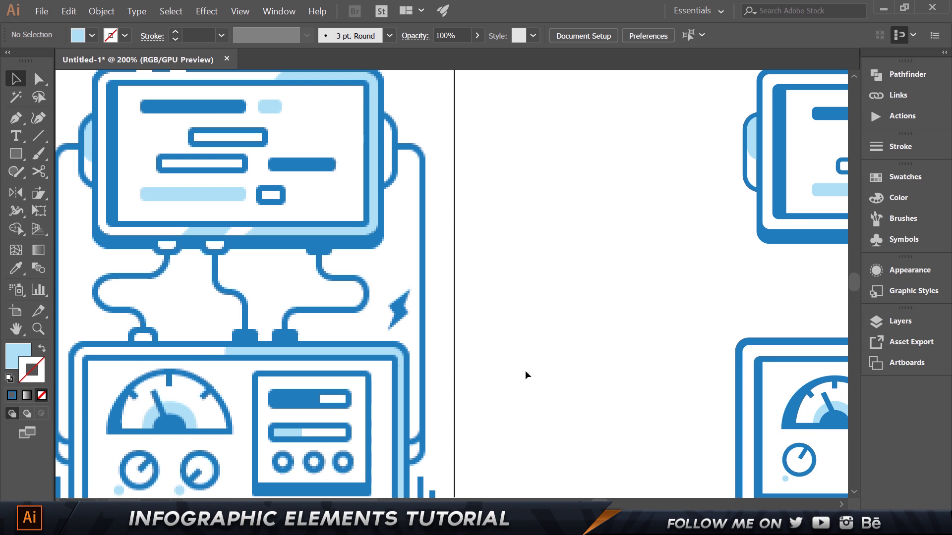
{"action": "left_click", "coordinate": [24, 152]}
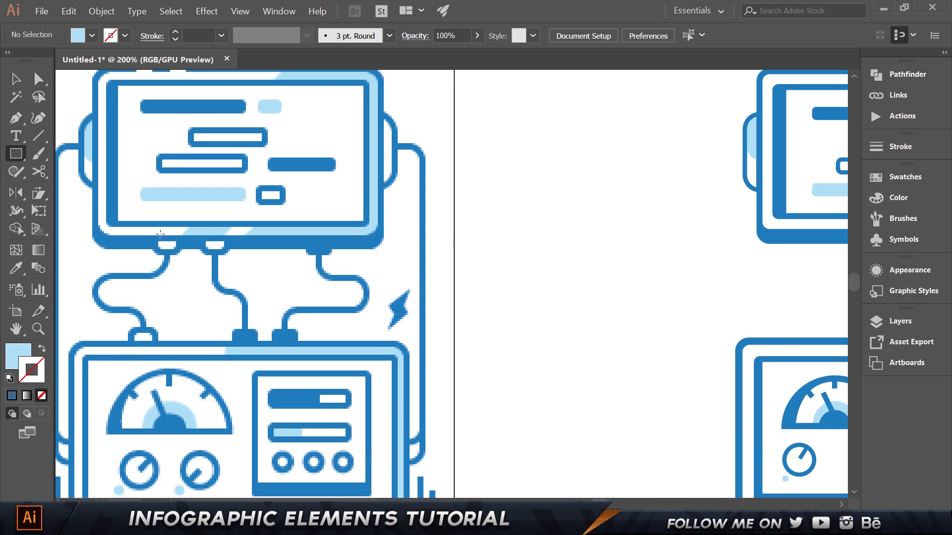
{"action": "left_click_drag", "start_coordinate": [154, 240], "coordinate": [181, 258]}
{"action": "key", "text": "v"}
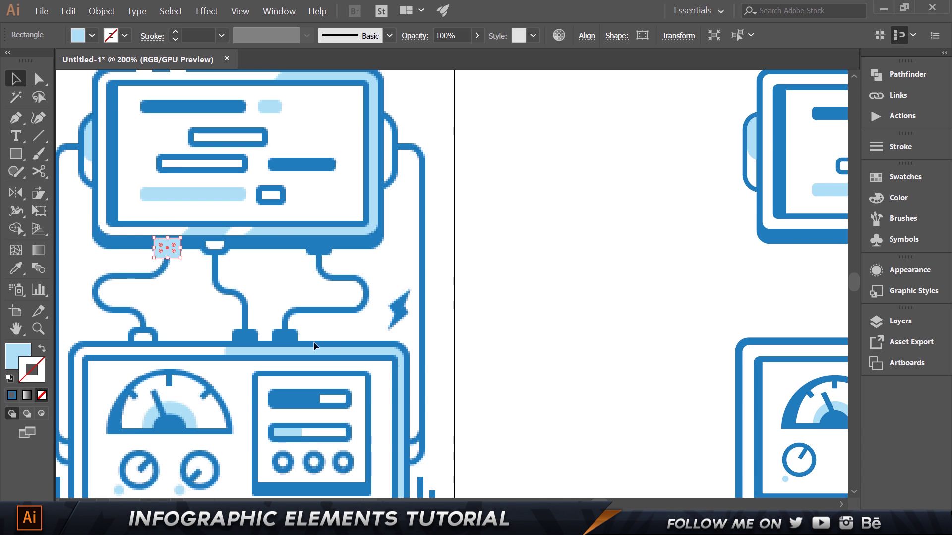
{"action": "key", "text": "i"}
{"action": "left_click", "coordinate": [287, 242]}
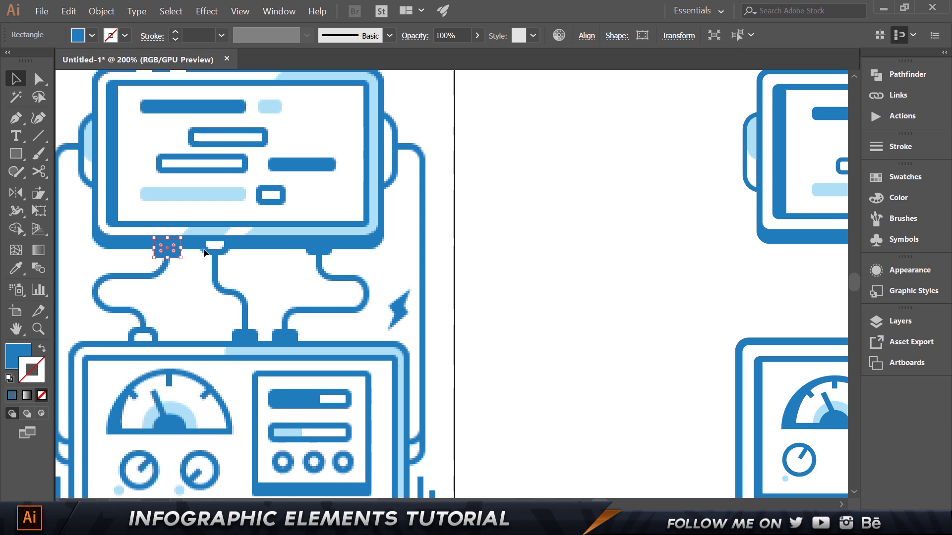
Step: Move the connector rectangle to the recreated upper panel so it overlaps the left part of its bottom edge
{"action": "key", "text": "v"}
{"action": "left_click_drag", "start_coordinate": [167, 250], "coordinate": [842, 250]}
{"action": "left_click_drag", "start_coordinate": [693, 253], "coordinate": [359, 266]}
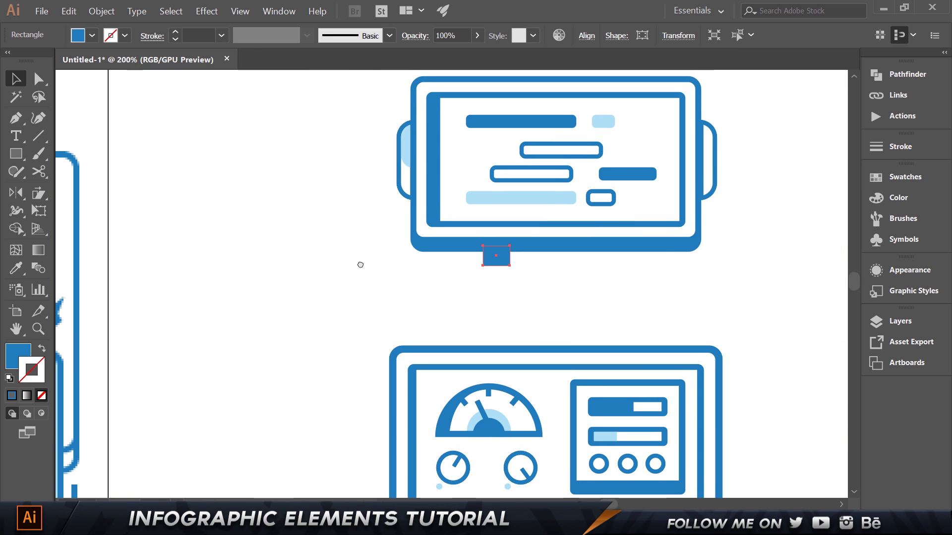
{"action": "scroll", "coordinate": [495, 276], "scroll_direction": "up", "scroll_amount": 2}
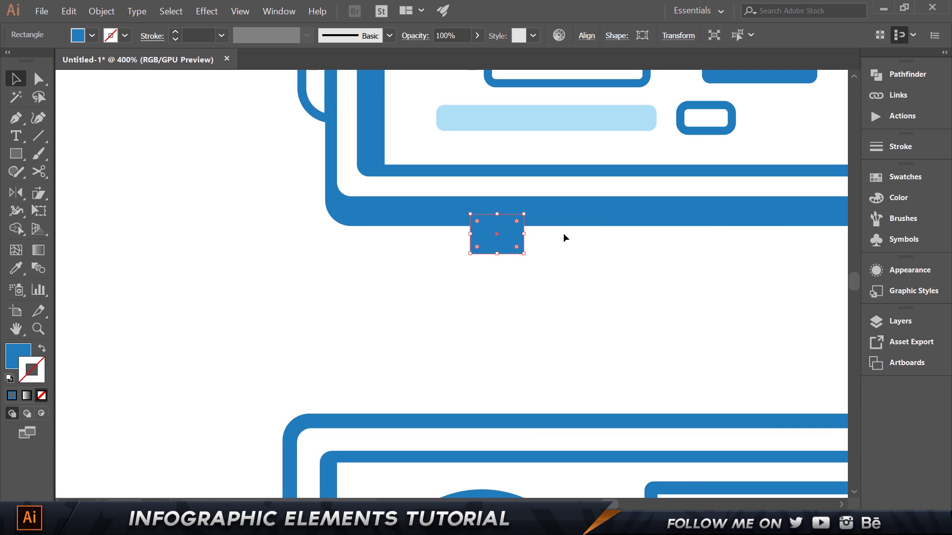
{"action": "key", "text": "Up"}
{"action": "key", "text": "Up"}
{"action": "key", "text": "Up"}
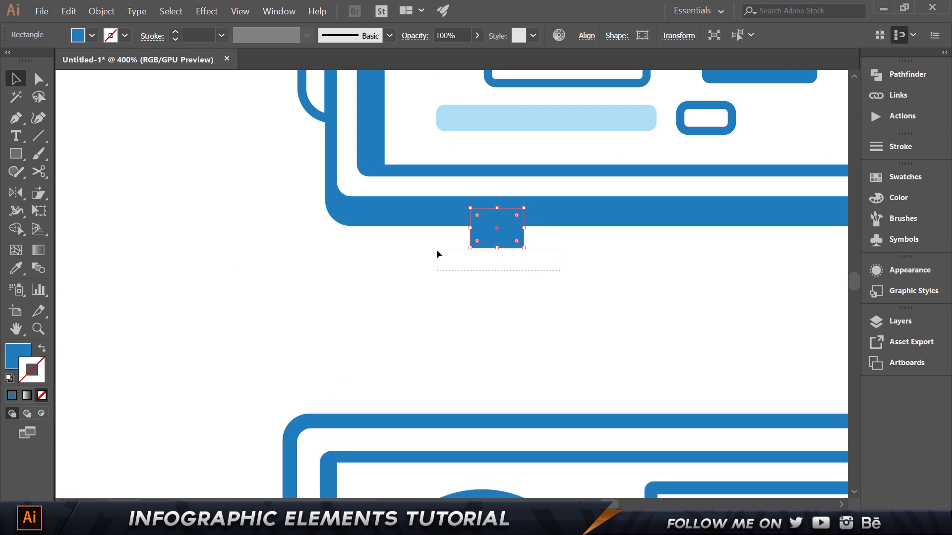
Step: Round the two bottom corners of the connector rectangle, keeping a short flat section between them
{"action": "key", "text": "a"}
{"action": "left_click_drag", "start_coordinate": [548, 272], "coordinate": [432, 230]}
{"action": "left_click_drag", "start_coordinate": [517, 242], "coordinate": [442, 208]}
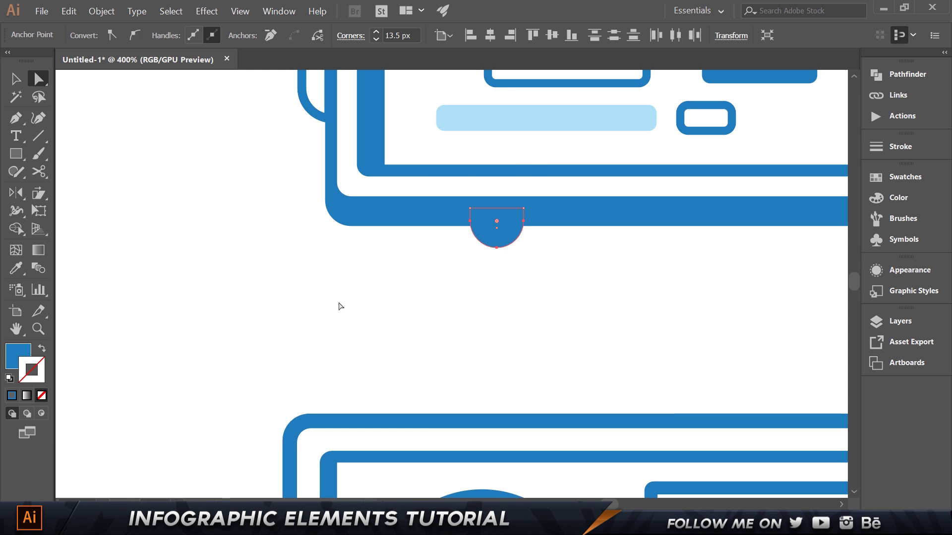
{"action": "key", "text": "ctrl+z"}
{"action": "left_click_drag", "start_coordinate": [516, 240], "coordinate": [438, 259]}
{"action": "left_click", "coordinate": [302, 257]}
Step: Nudge the rounded connector up so less of it protrudes below the upper panel
{"action": "scroll", "coordinate": [303, 257], "scroll_direction": "down", "scroll_amount": 1}
{"action": "left_click_drag", "start_coordinate": [216, 249], "coordinate": [261, 277]}
{"action": "key", "text": "v"}
{"action": "left_click", "coordinate": [504, 270]}
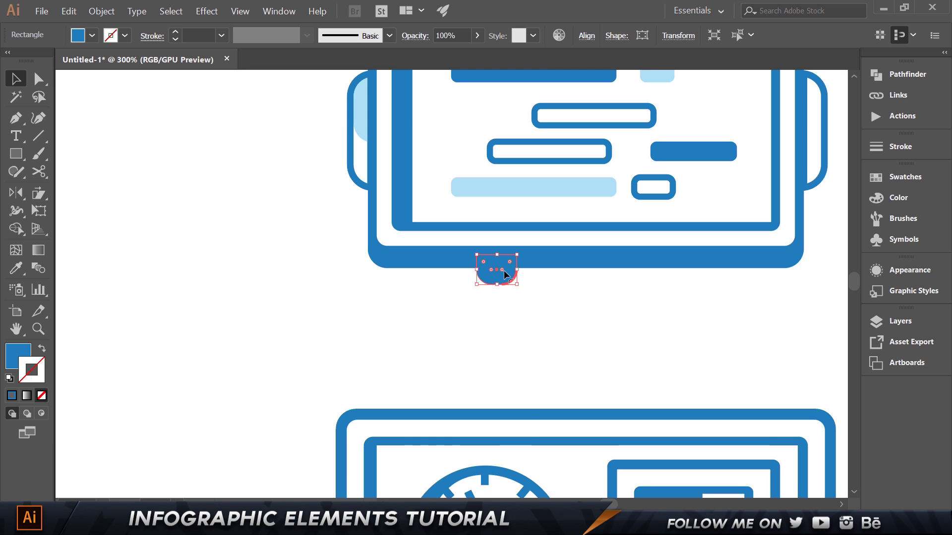
{"action": "key", "text": "Up"}
{"action": "key", "text": "Up"}
{"action": "key", "text": "Up"}
{"action": "left_click", "coordinate": [601, 317]}
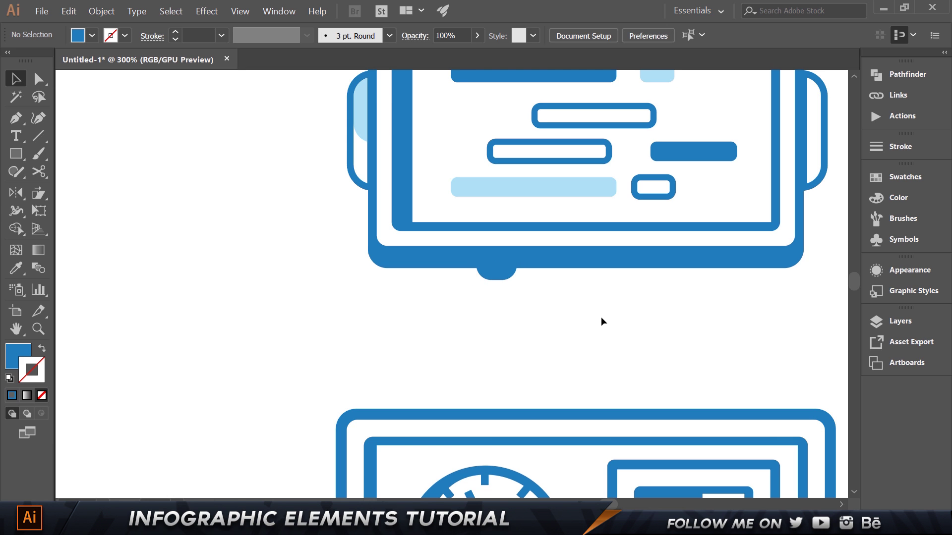
Step: Offset the rounded connector's path inward by -5 px with miter joins to create a smaller inner shape
{"action": "left_click", "coordinate": [510, 273]}
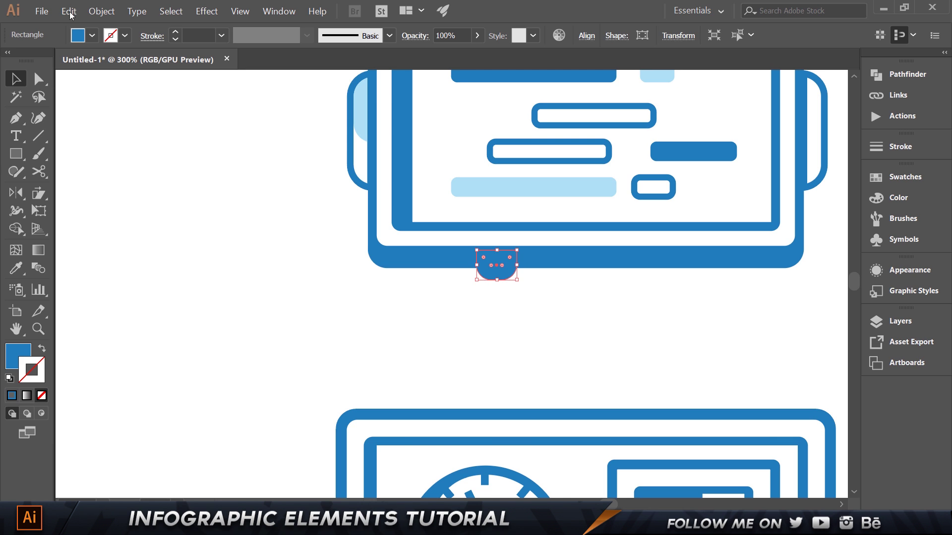
{"action": "left_click", "coordinate": [102, 10]}
{"action": "mouse_move", "coordinate": [146, 257]}
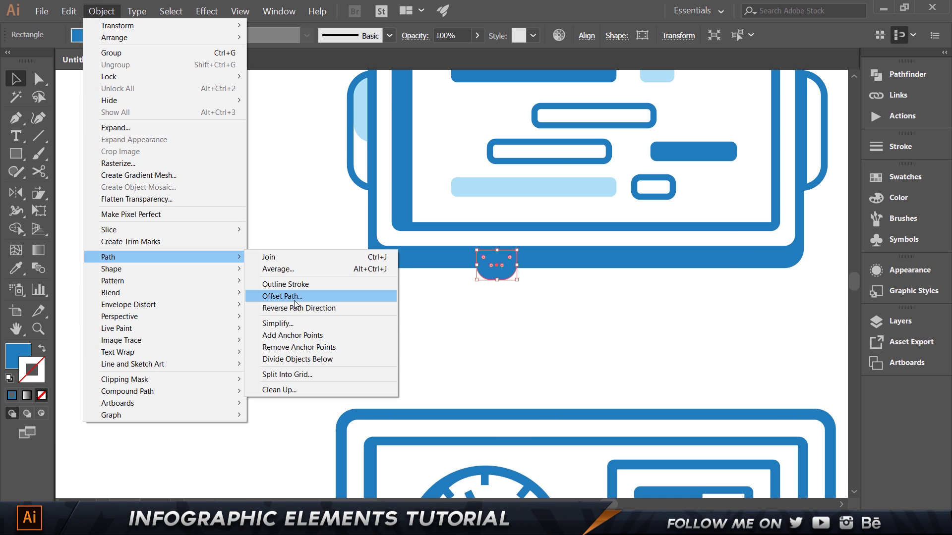
{"action": "left_click", "coordinate": [284, 296]}
{"action": "left_click_drag", "start_coordinate": [587, 132], "coordinate": [749, 136]}
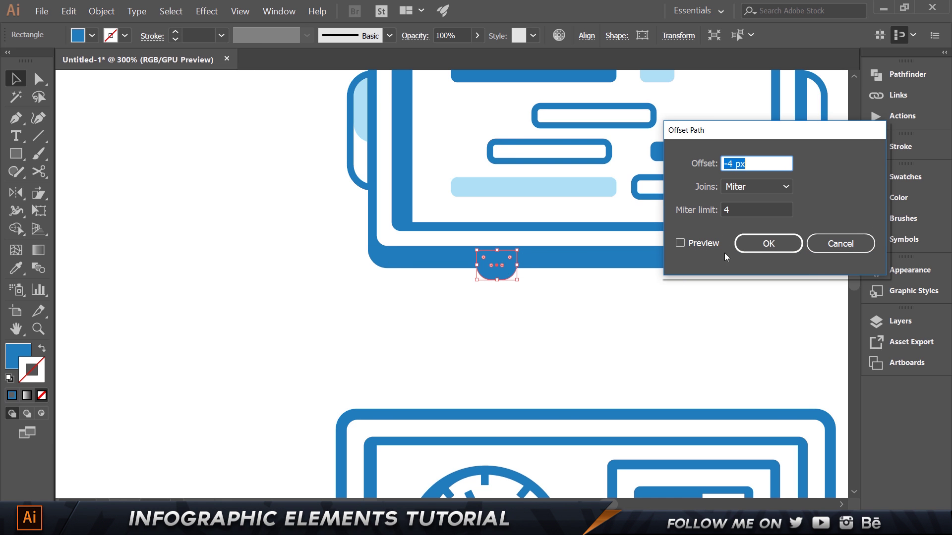
{"action": "left_click", "coordinate": [699, 243]}
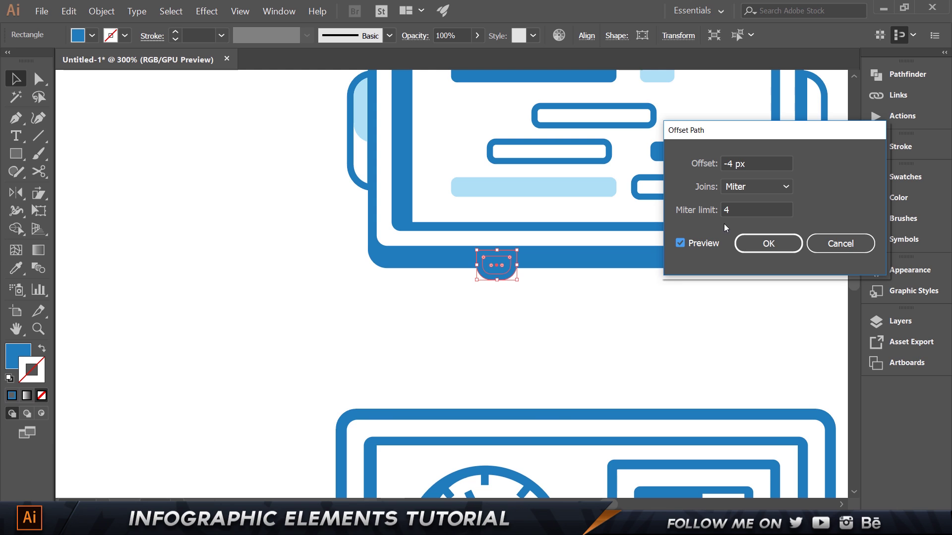
{"action": "left_click", "coordinate": [741, 165]}
{"action": "type", "text": "-5"}
{"action": "key", "text": "Tab"}
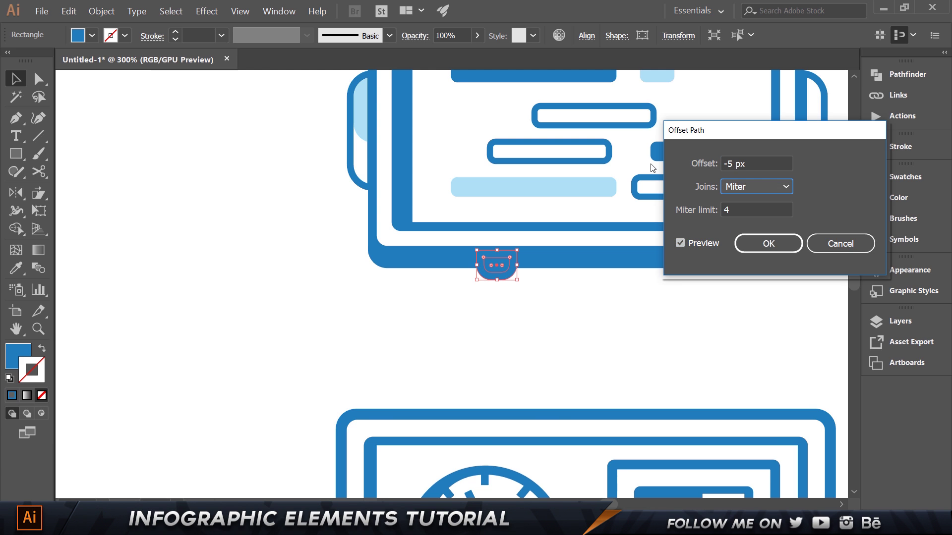
{"action": "left_click", "coordinate": [741, 244]}
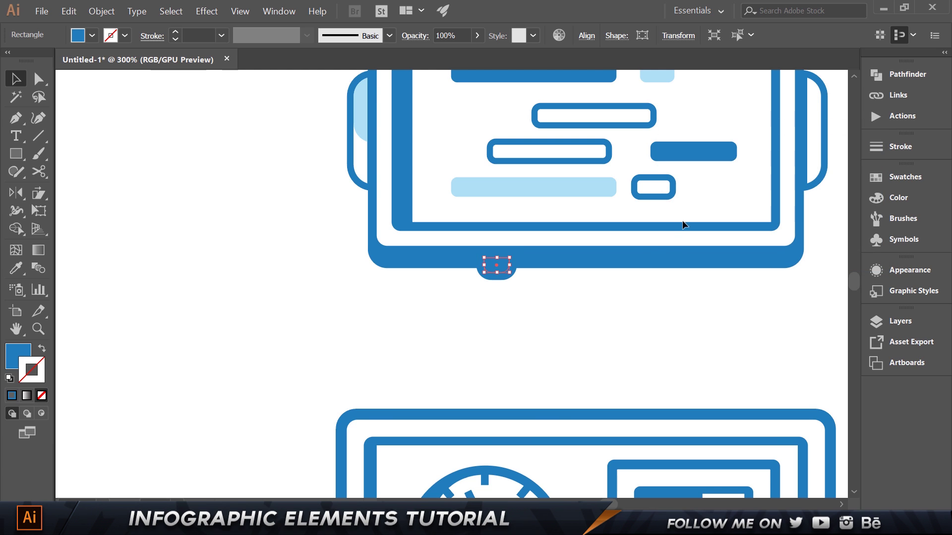
Step: Fill the connector's inner shape with white sampled from the artwork
{"action": "key", "text": "i"}
{"action": "left_click", "coordinate": [713, 199]}
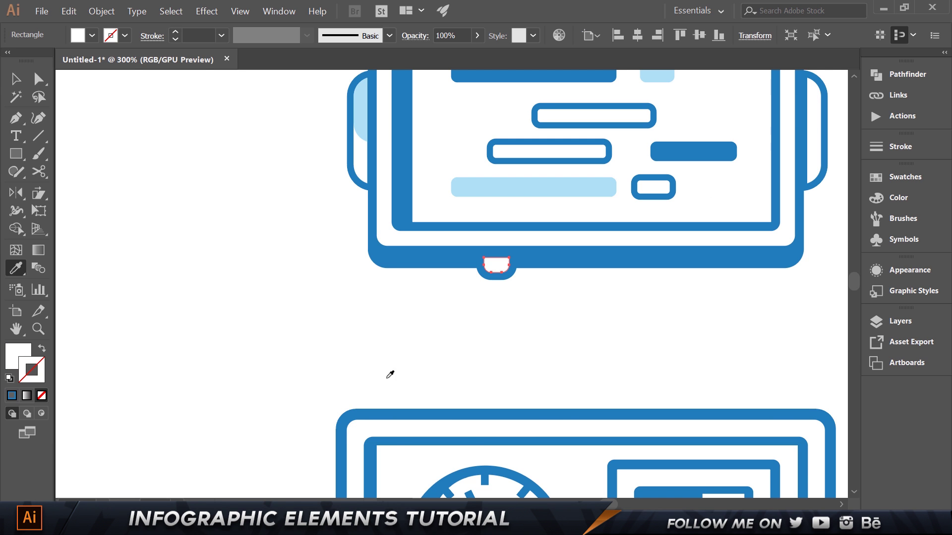
{"action": "key", "text": "v"}
{"action": "left_click", "coordinate": [274, 303]}
Step: Add two more connectors along the upper panel's bottom edge, one with a white centre and the rightmost solid blue
{"action": "scroll", "coordinate": [274, 302], "scroll_direction": "down", "scroll_amount": 2, "text": "alt"}
{"action": "left_click_drag", "start_coordinate": [248, 278], "coordinate": [510, 231]}
{"action": "left_click_drag", "start_coordinate": [769, 262], "coordinate": [716, 266]}
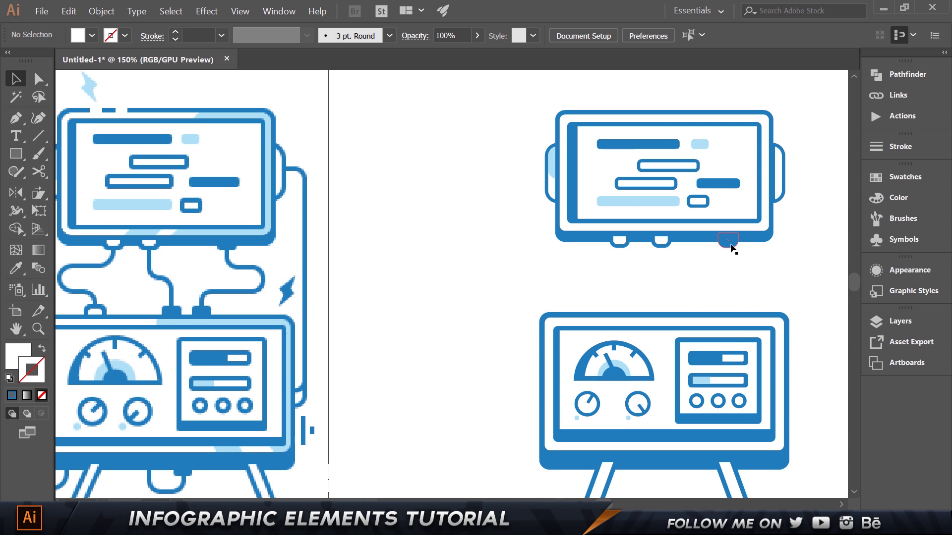
Step: Duplicate the upper panel's three connectors, flip them upside down and place them on the lower panel's top edge
{"action": "left_click", "coordinate": [728, 244]}
{"action": "left_click", "coordinate": [661, 240], "text": "shift"}
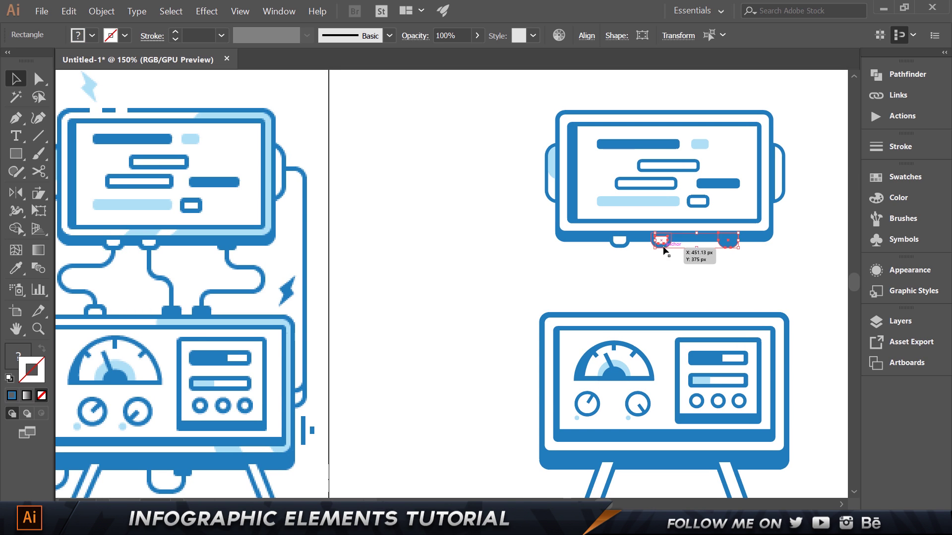
{"action": "left_click", "coordinate": [622, 244], "text": "shift"}
{"action": "left_click", "coordinate": [622, 248], "text": "shift"}
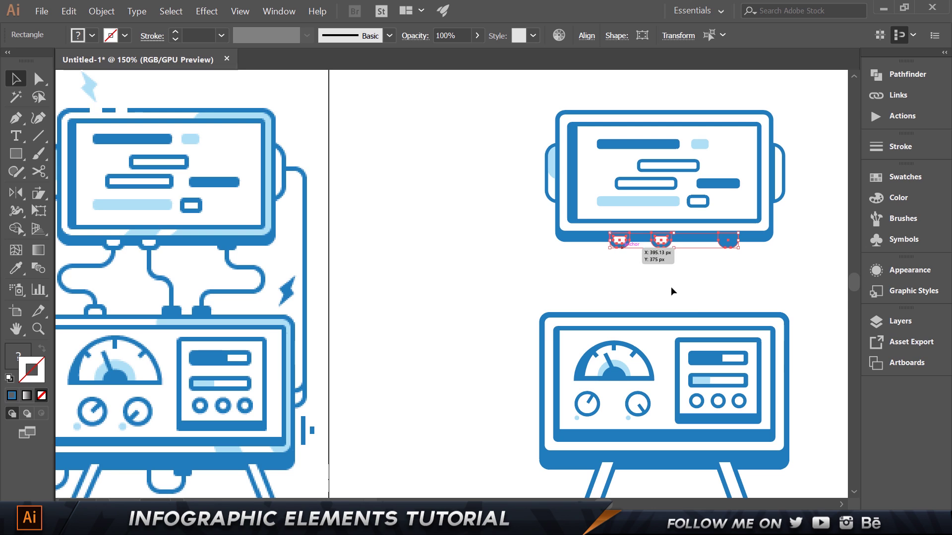
{"action": "key", "text": "ctrl+c"}
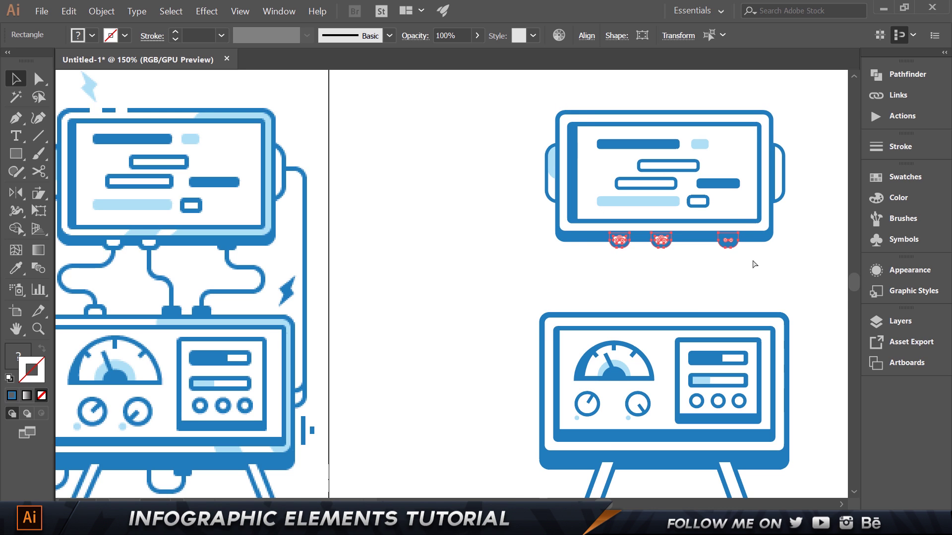
{"action": "key", "text": "ctrl+v"}
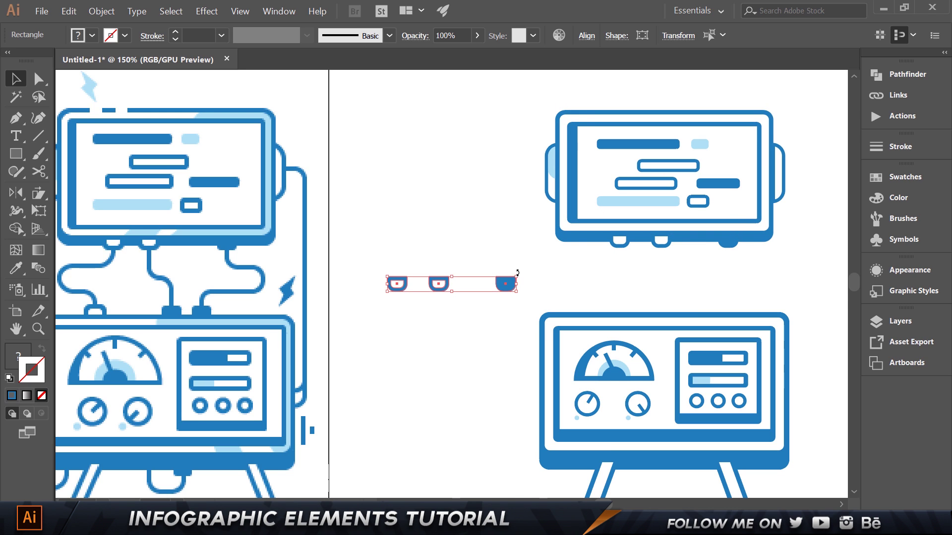
{"action": "left_click_drag", "start_coordinate": [517, 273], "coordinate": [605, 313]}
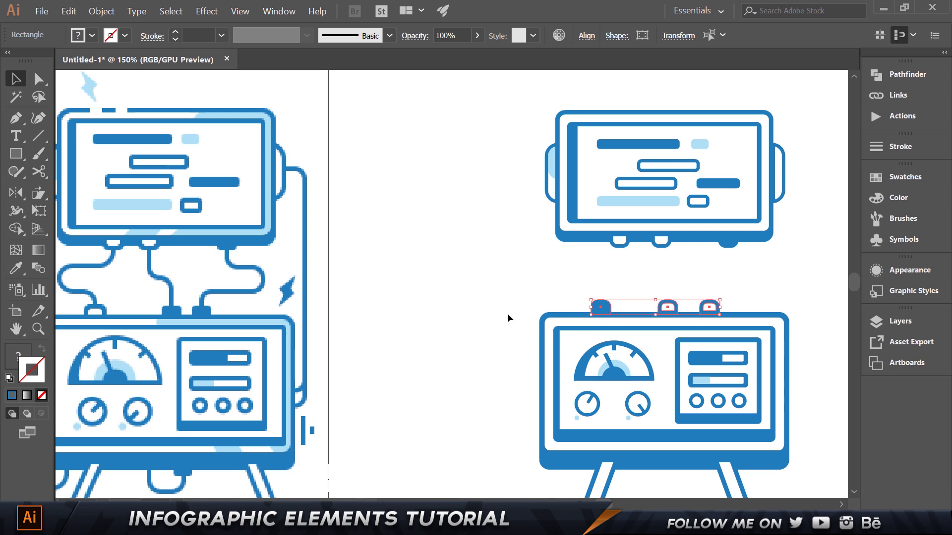
Step: Send the three connector copies backward in the stacking order
{"action": "right_click", "coordinate": [606, 316]}
{"action": "mouse_move", "coordinate": [657, 257]}
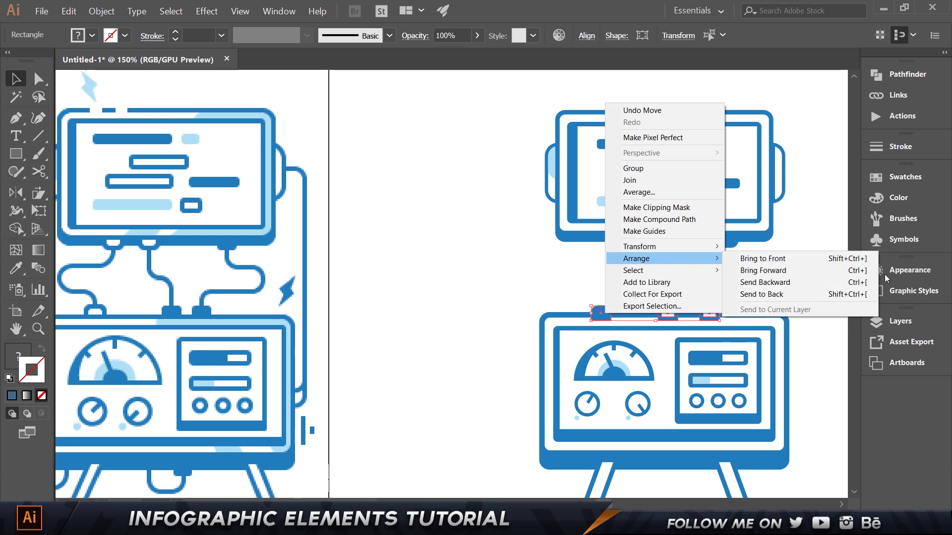
{"action": "left_click", "coordinate": [832, 287]}
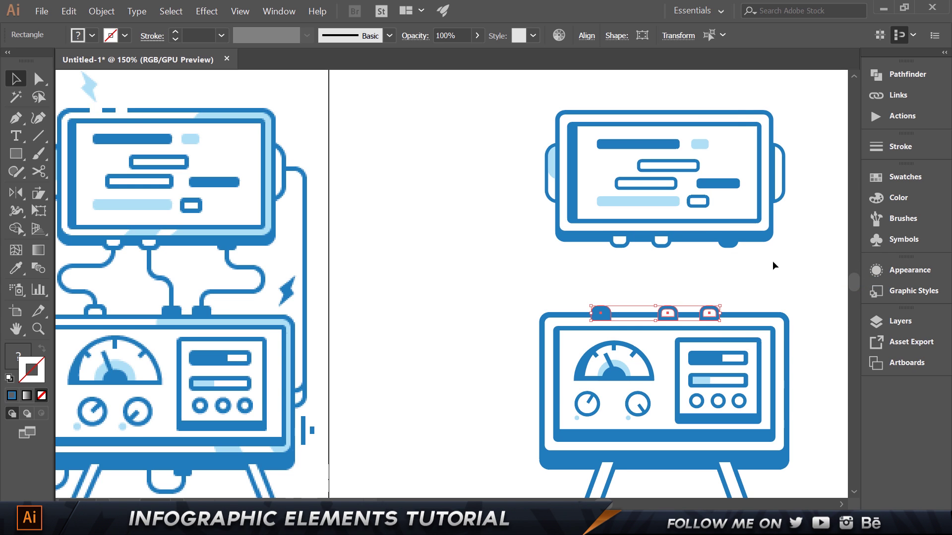
Step: Rearrange the top copies as one white-centred and two solid connectors, and add a solid one below the lower panel
{"action": "key", "text": "a"}
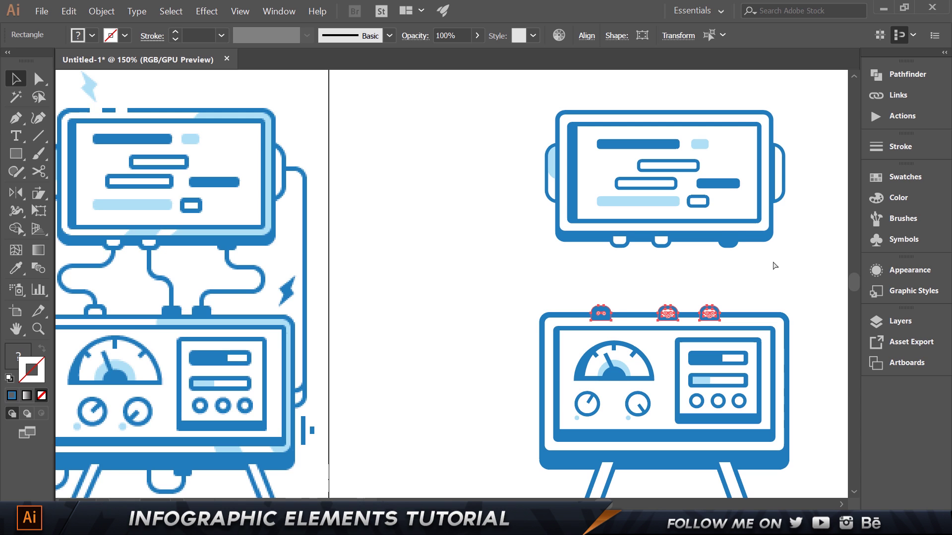
{"action": "left_click", "coordinate": [773, 266]}
{"action": "key", "text": "ctrl+1"}
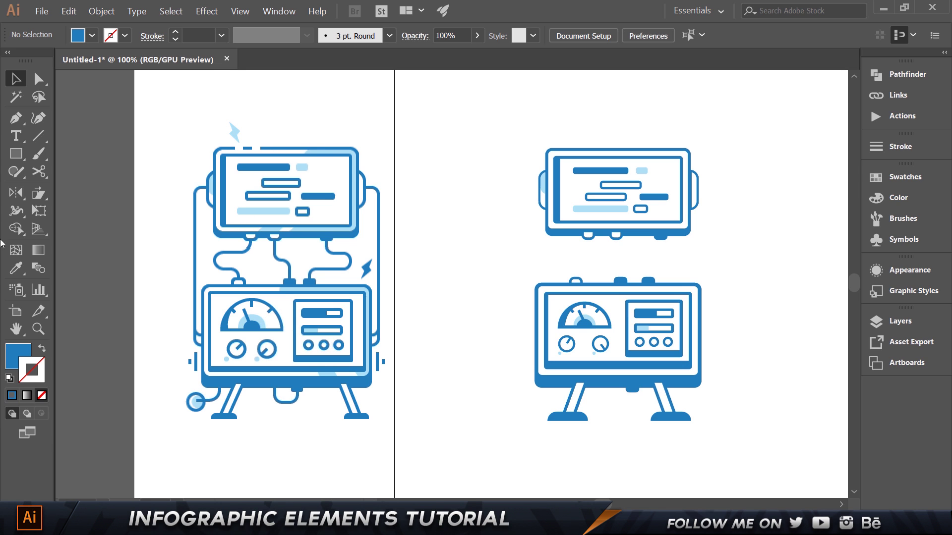
Step: Draw an open square-cornered cable path, about 42 px wide and 304 px tall, joining the left sides of both panels
{"action": "left_click", "coordinate": [21, 119]}
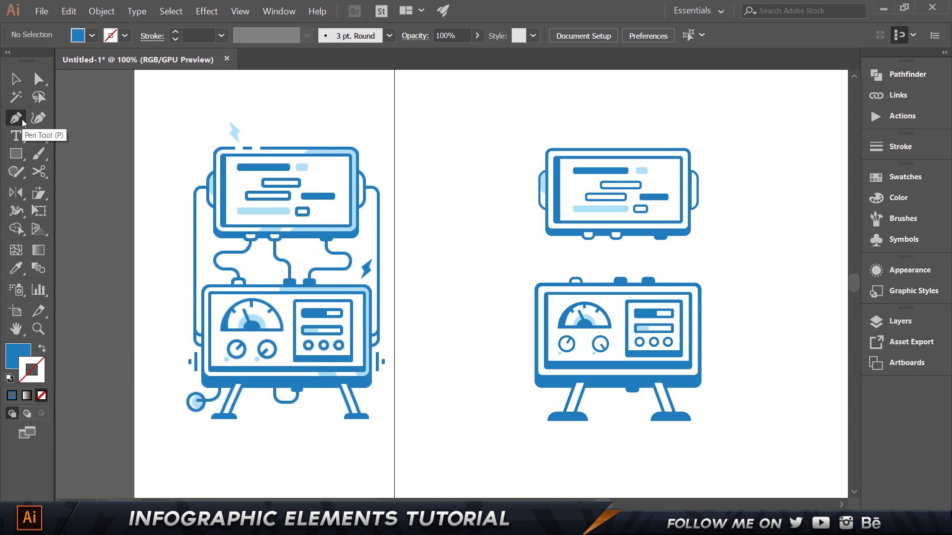
{"action": "left_click", "coordinate": [539, 190]}
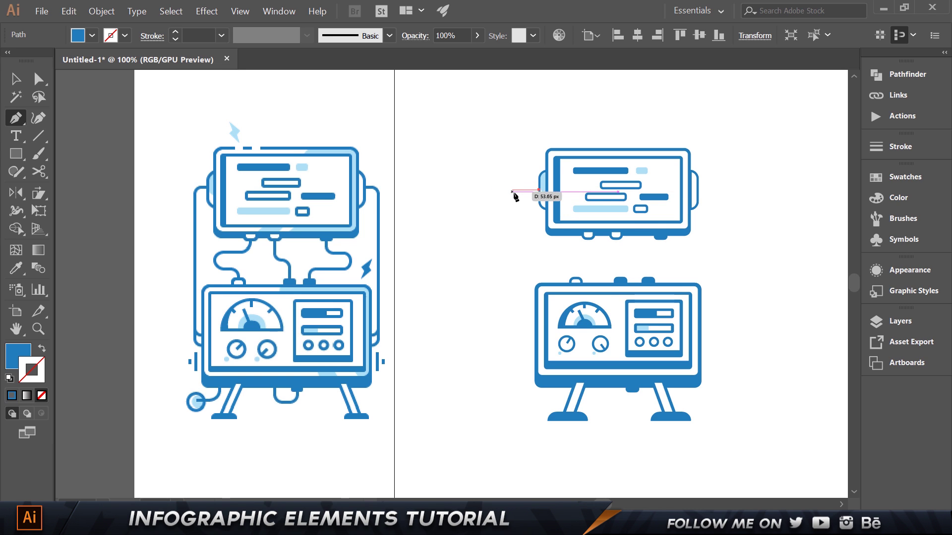
{"action": "left_click", "coordinate": [518, 190]}
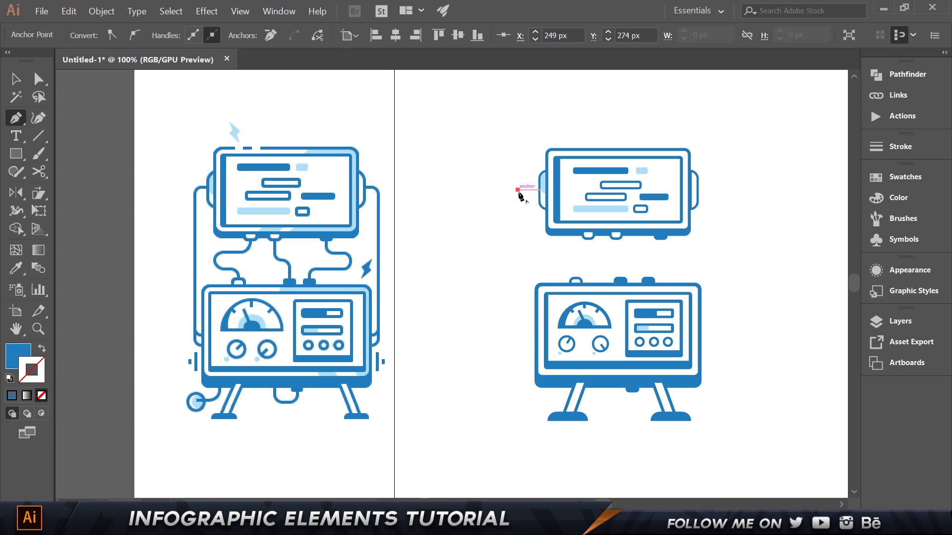
{"action": "left_click", "coordinate": [518, 340]}
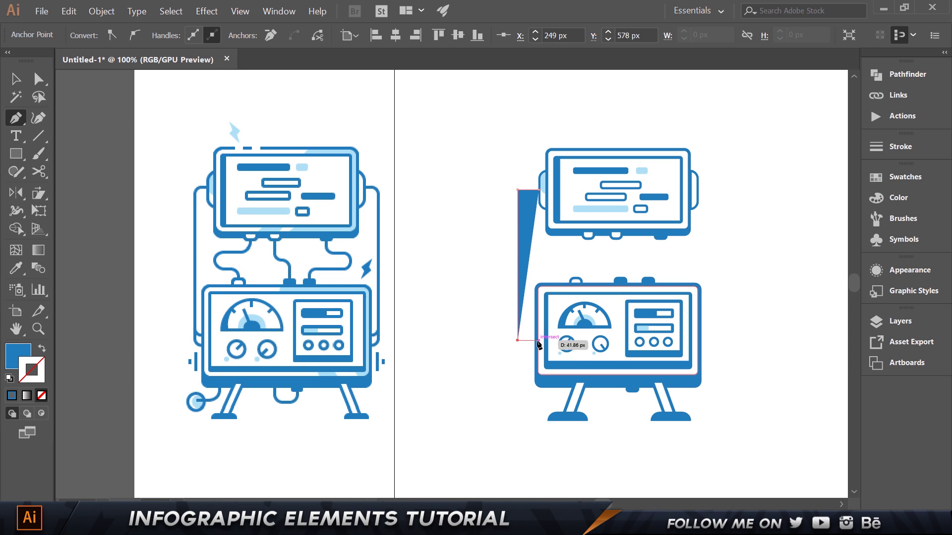
{"action": "left_click", "coordinate": [538, 340]}
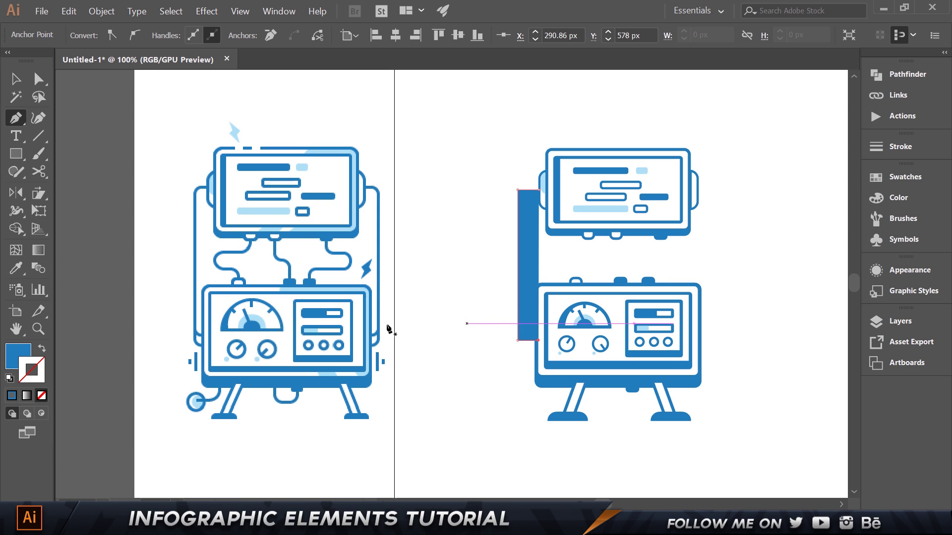
Step: Swap the cable path's fill and stroke so only the outline is blue, and set its stroke weight to 6 pt
{"action": "left_click", "coordinate": [44, 350]}
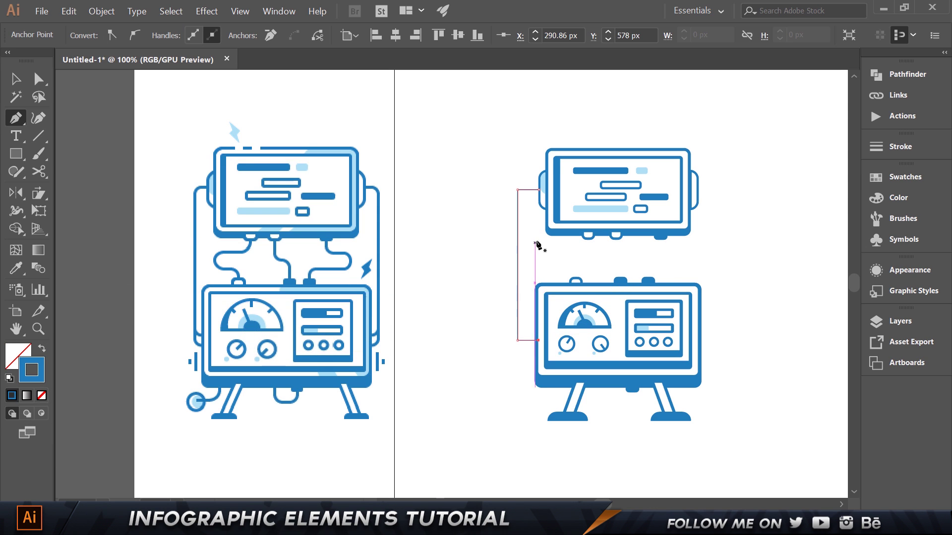
{"action": "key", "text": "v"}
{"action": "left_click_drag", "start_coordinate": [202, 35], "coordinate": [114, 19]}
{"action": "type", "text": "6"}
{"action": "key", "text": "Return"}
{"action": "left_click", "coordinate": [501, 198]}
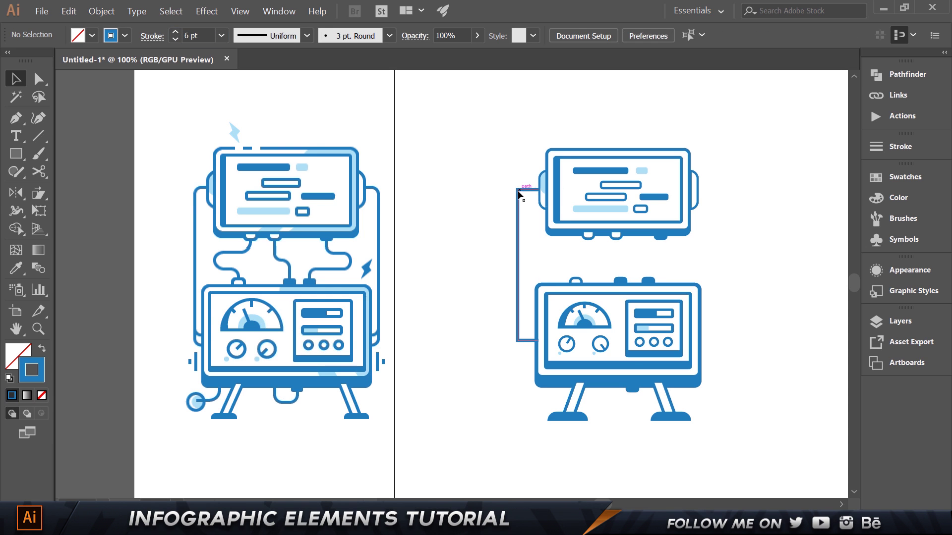
Step: Round both outer corners of the left cable to a radius of 31 px
{"action": "left_click", "coordinate": [526, 189]}
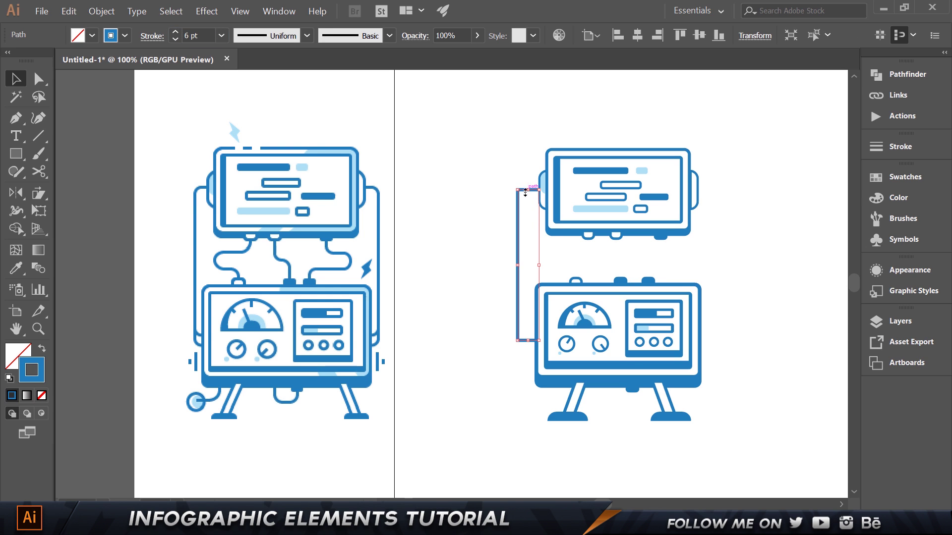
{"action": "key", "text": "a"}
{"action": "left_click", "coordinate": [518, 190]}
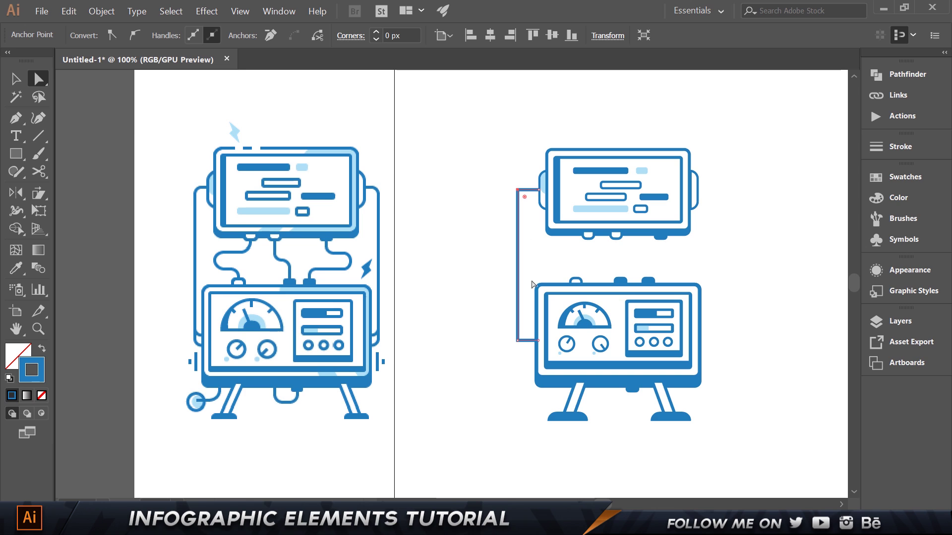
{"action": "left_click", "coordinate": [518, 340], "text": "shift"}
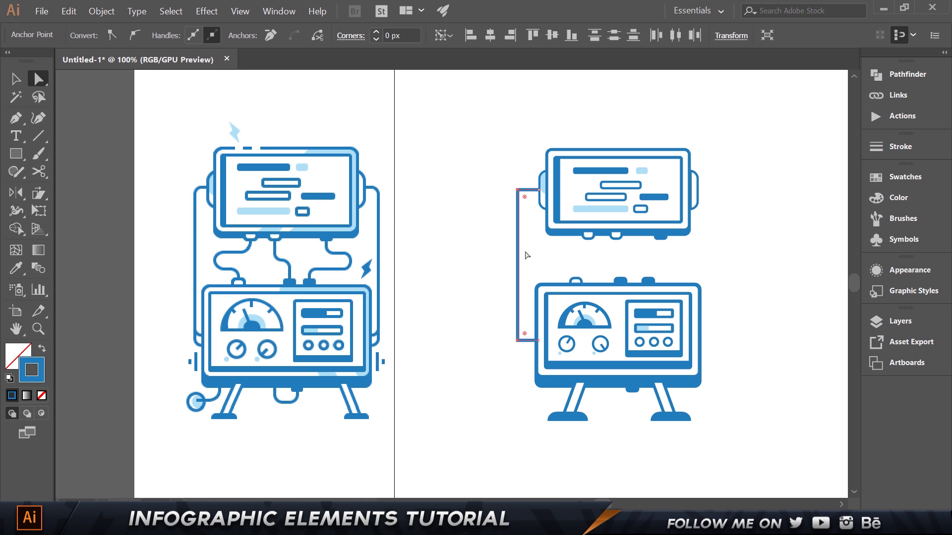
{"action": "left_click_drag", "start_coordinate": [525, 197], "coordinate": [530, 212]}
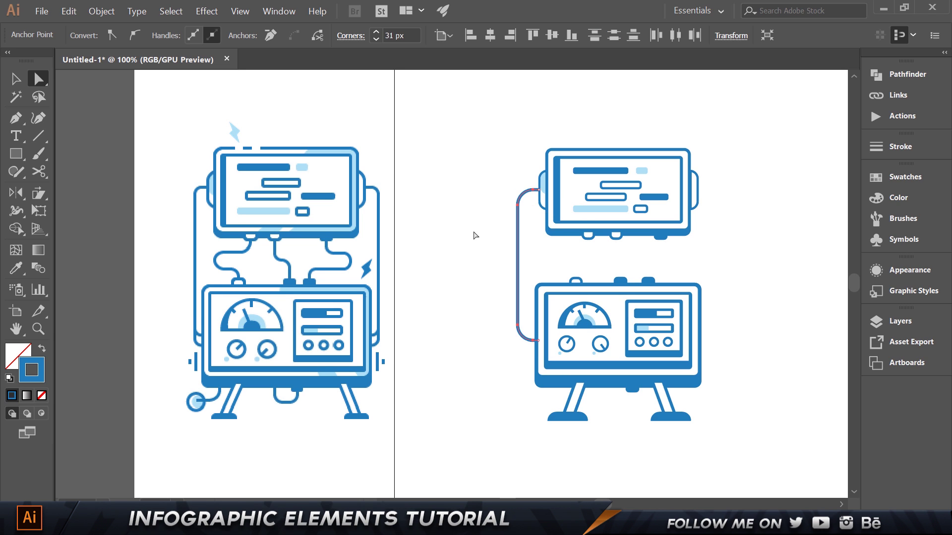
{"action": "left_click", "coordinate": [488, 378]}
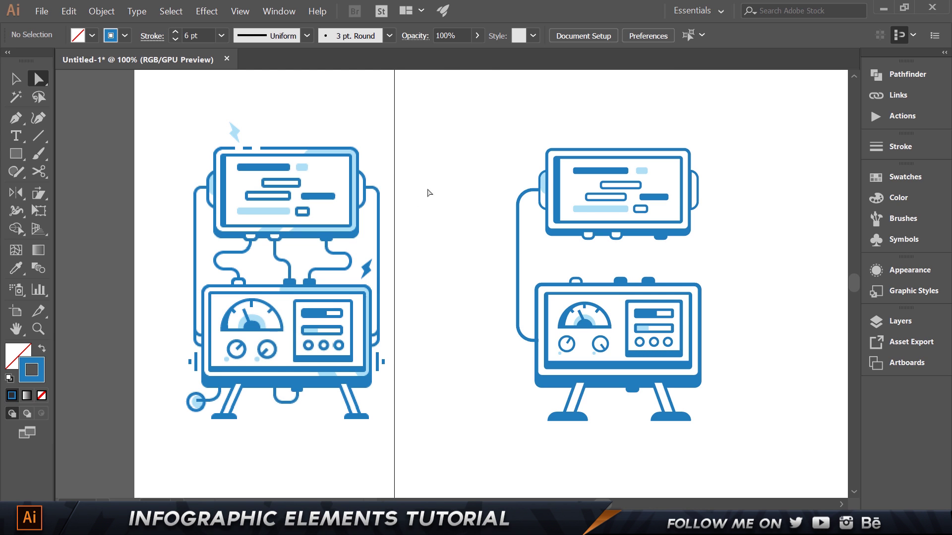
Step: Nudge the left cable's vertical section and corners to the right, closer to the panels, keeping the cable ends in place
{"action": "left_click_drag", "start_coordinate": [492, 271], "coordinate": [525, 392]}
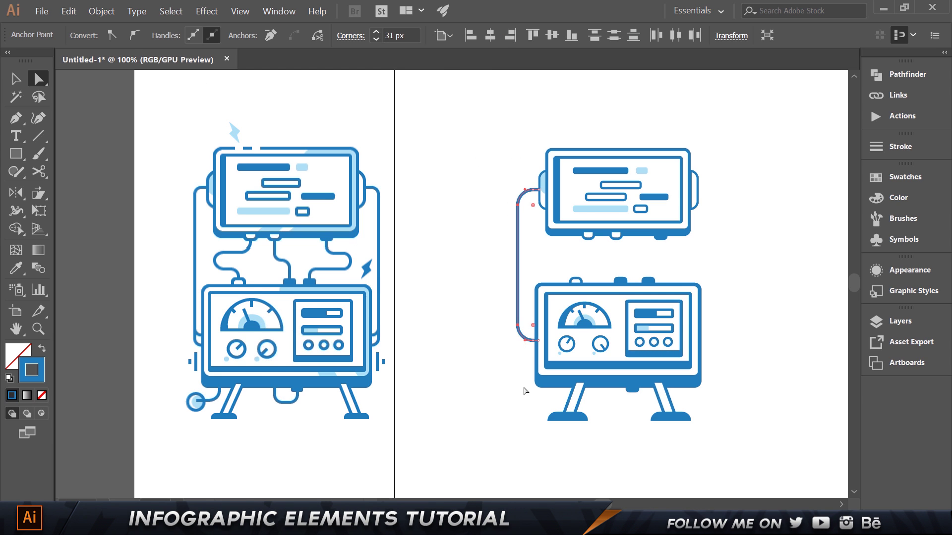
{"action": "key", "text": "Right"}
{"action": "key", "text": "v"}
{"action": "key", "text": "Right"}
{"action": "key", "text": "Right"}
{"action": "key", "text": "Right"}
{"action": "key", "text": "Right"}
{"action": "key", "text": "Right"}
{"action": "key", "text": "Right"}
{"action": "key", "text": "Right"}
{"action": "key", "text": "Right"}
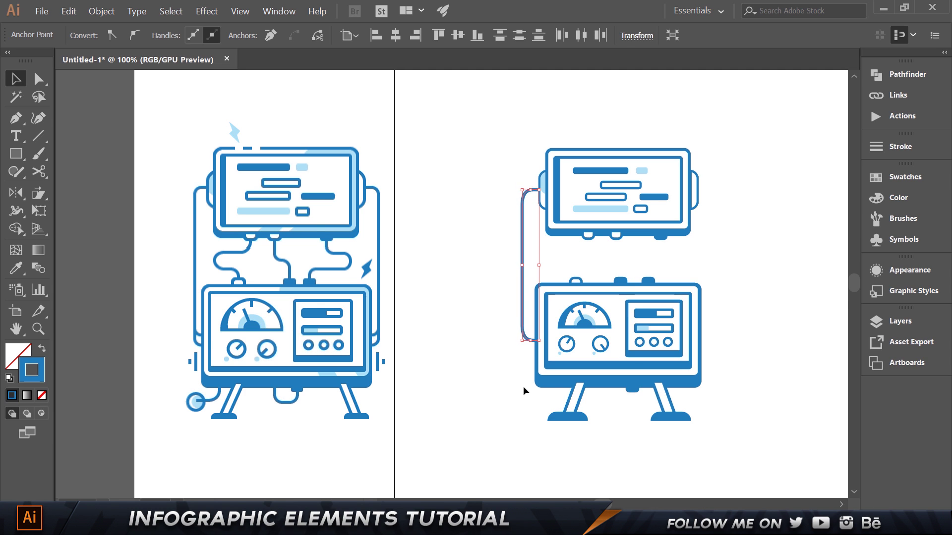
{"action": "key", "text": "Right"}
{"action": "key", "text": "Right"}
{"action": "key", "text": "Right"}
{"action": "key", "text": "Right"}
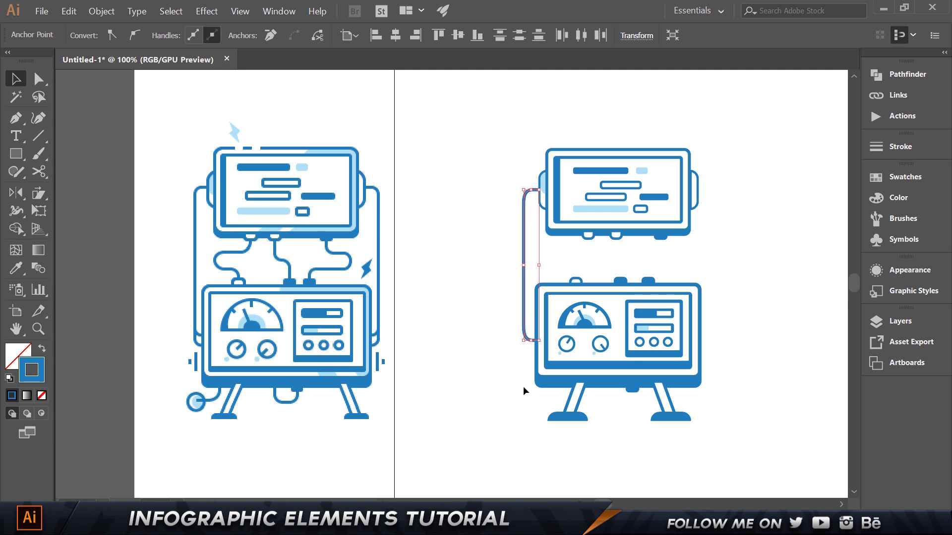
{"action": "key", "text": "Right"}
{"action": "left_click", "coordinate": [480, 254]}
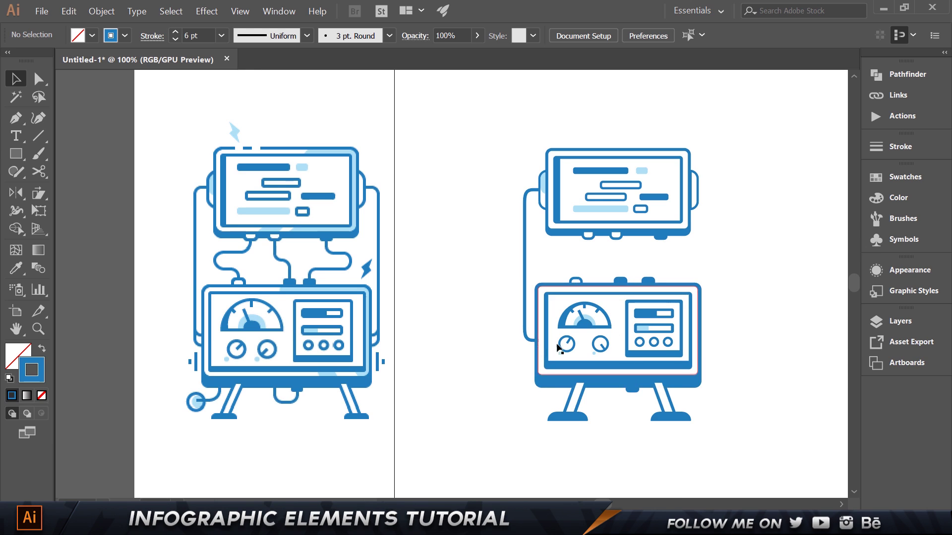
Step: Examine the left cable's lower end up close where it meets the edge of the lower panel
{"action": "scroll", "coordinate": [550, 360], "scroll_direction": "up", "scroll_amount": 7, "text": "alt"}
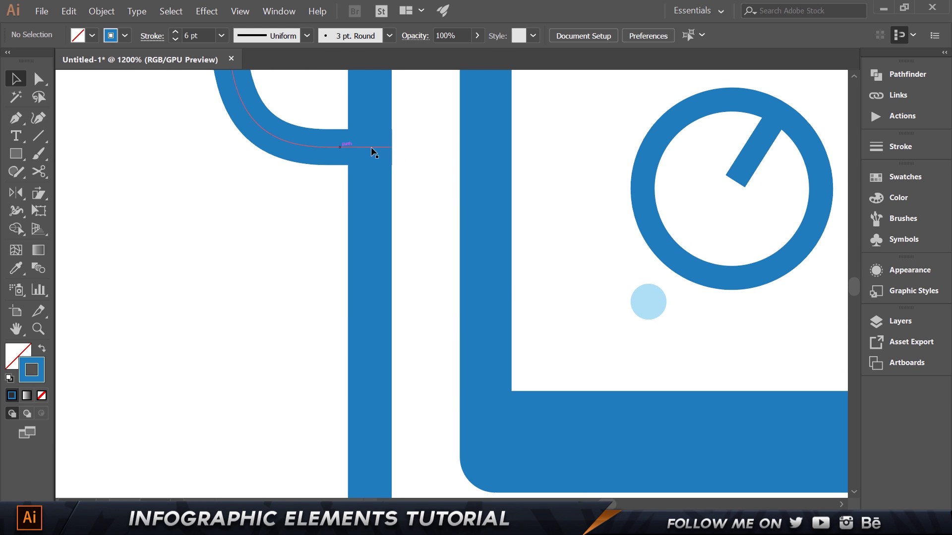
{"action": "left_click", "coordinate": [391, 149]}
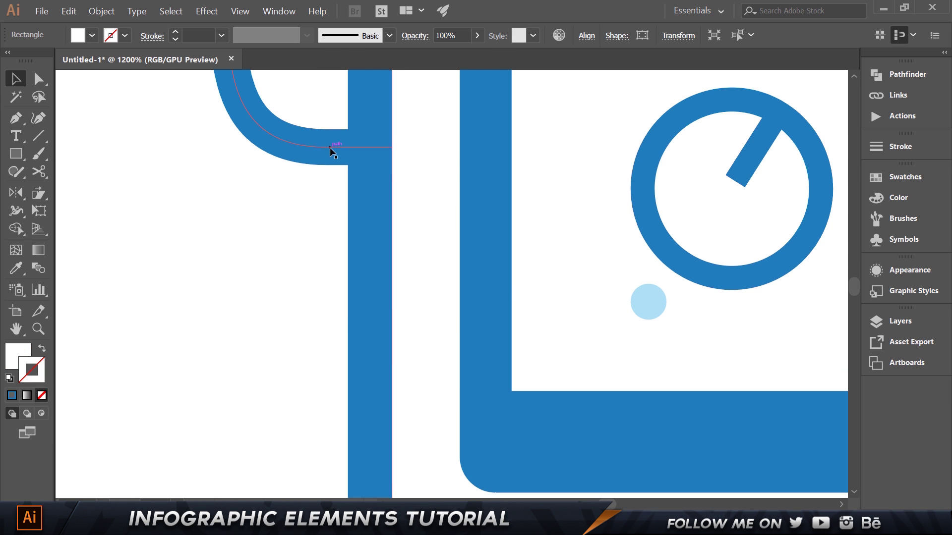
{"action": "left_click", "coordinate": [332, 148]}
{"action": "key", "text": "a"}
{"action": "left_click", "coordinate": [391, 147]}
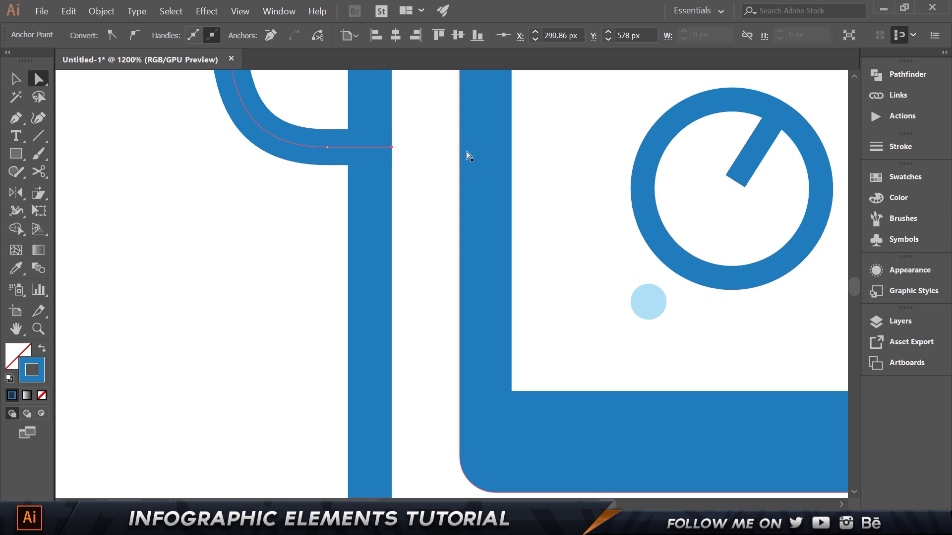
{"action": "left_click", "coordinate": [299, 240]}
{"action": "scroll", "coordinate": [308, 230], "scroll_direction": "down", "scroll_amount": 3}
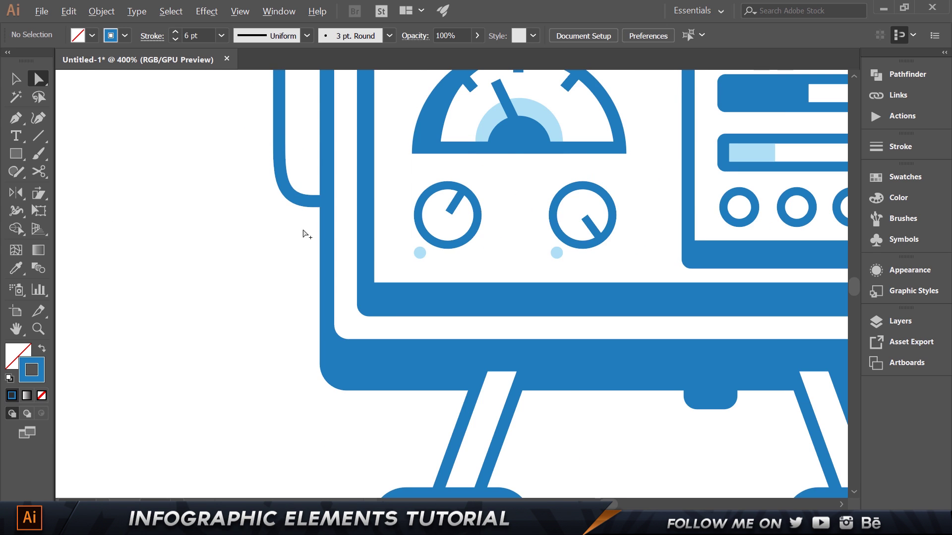
{"action": "scroll", "coordinate": [224, 235], "scroll_direction": "down", "scroll_amount": 2}
Step: Duplicate the left cable in place and shorten the copy from its lower end to about 280 px tall
{"action": "left_click_drag", "start_coordinate": [149, 144], "coordinate": [538, 280]}
{"action": "scroll", "coordinate": [408, 228], "scroll_direction": "down", "scroll_amount": 1}
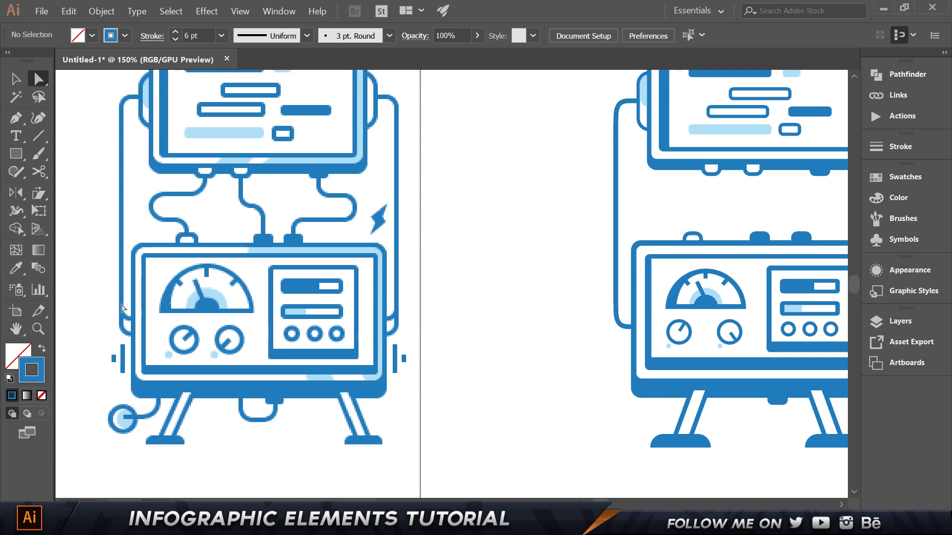
{"action": "left_click", "coordinate": [626, 331]}
{"action": "key", "text": "v"}
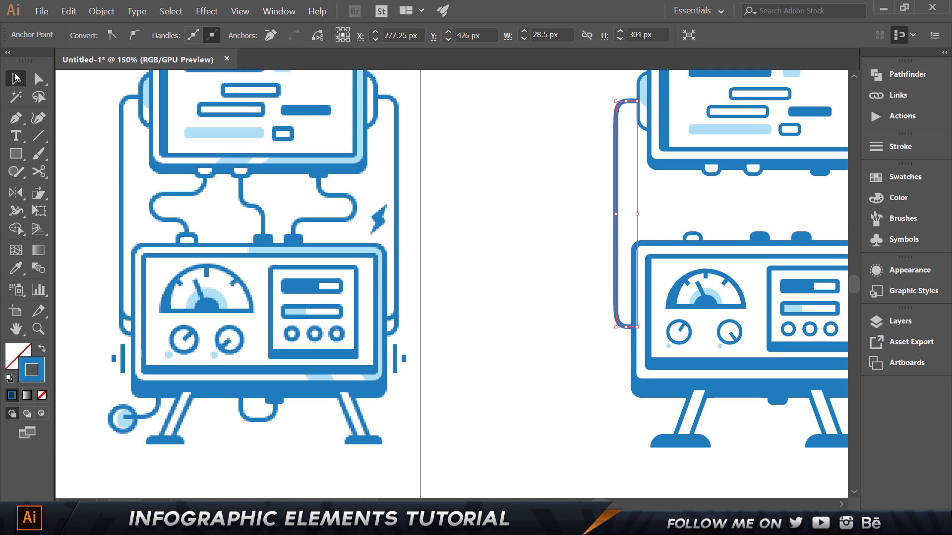
{"action": "left_click", "coordinate": [615, 237]}
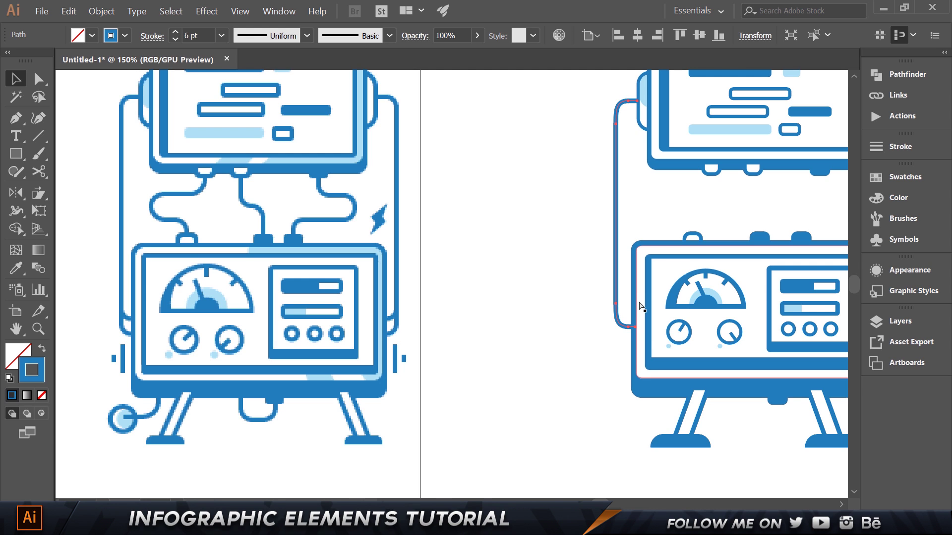
{"action": "left_click_drag", "start_coordinate": [627, 327], "coordinate": [629, 310]}
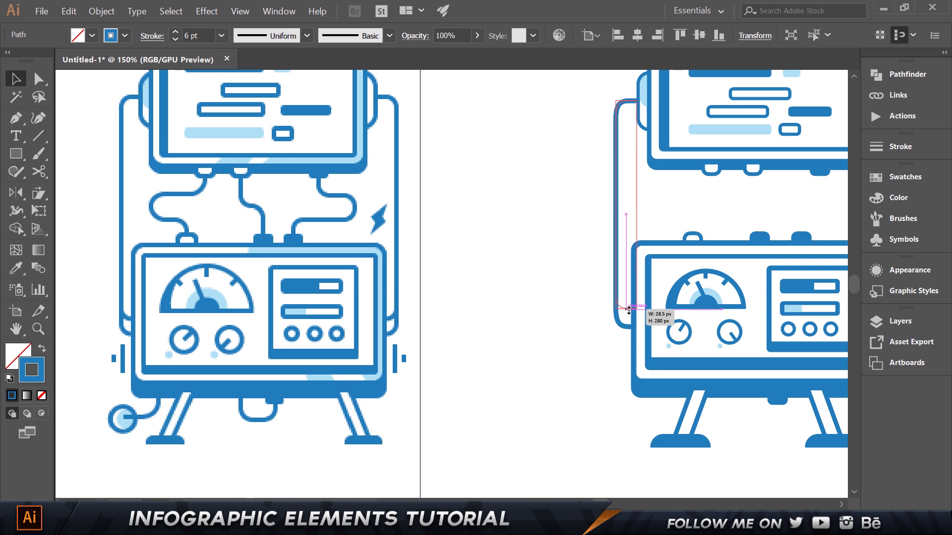
{"action": "left_click", "coordinate": [739, 457]}
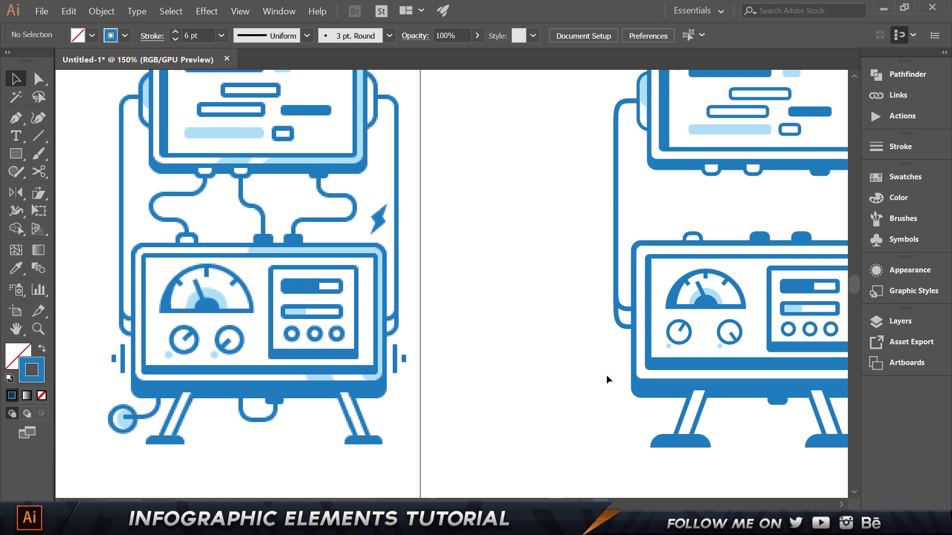
Step: Duplicate both left cables in place and reflect the copies across the vertical axis
{"action": "left_click_drag", "start_coordinate": [686, 222], "coordinate": [584, 222]}
{"action": "left_click_drag", "start_coordinate": [440, 174], "coordinate": [483, 394]}
{"action": "left_click", "coordinate": [504, 338], "text": "shift"}
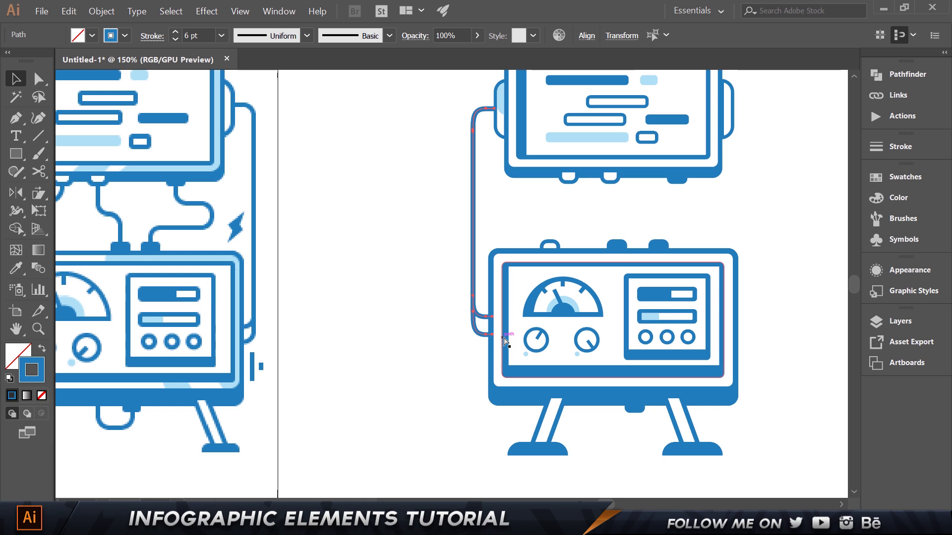
{"action": "key", "text": "ctrl+v"}
{"action": "key", "text": "ctrl+z"}
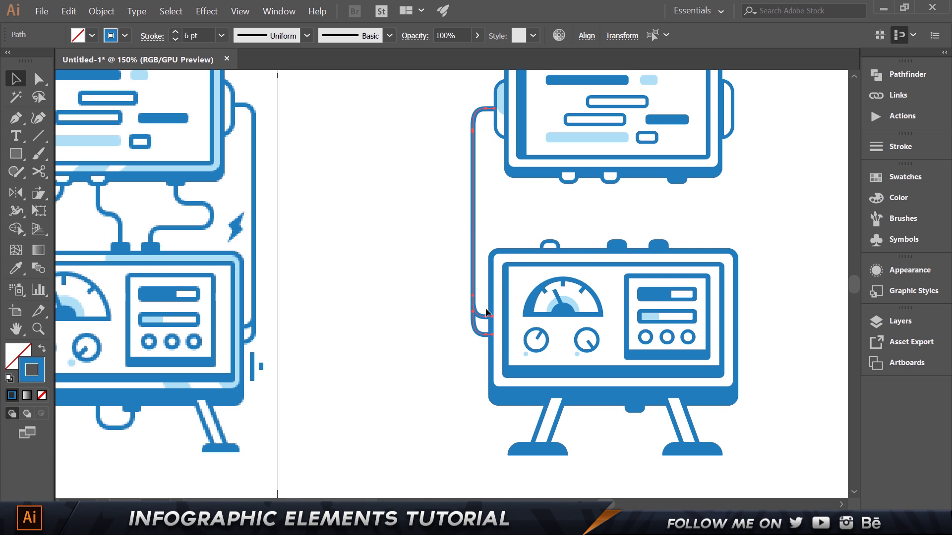
{"action": "right_click", "coordinate": [470, 243]}
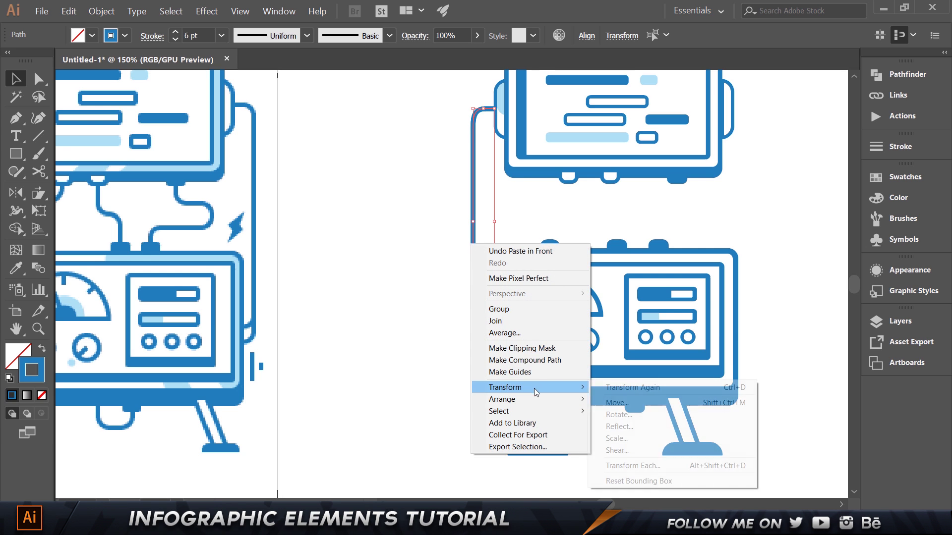
{"action": "mouse_move", "coordinate": [531, 403]}
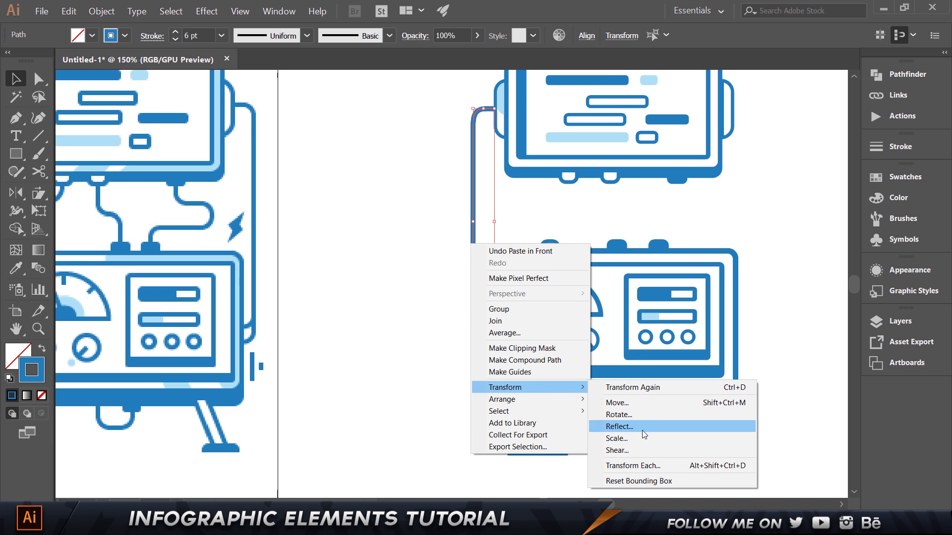
{"action": "left_click", "coordinate": [632, 427]}
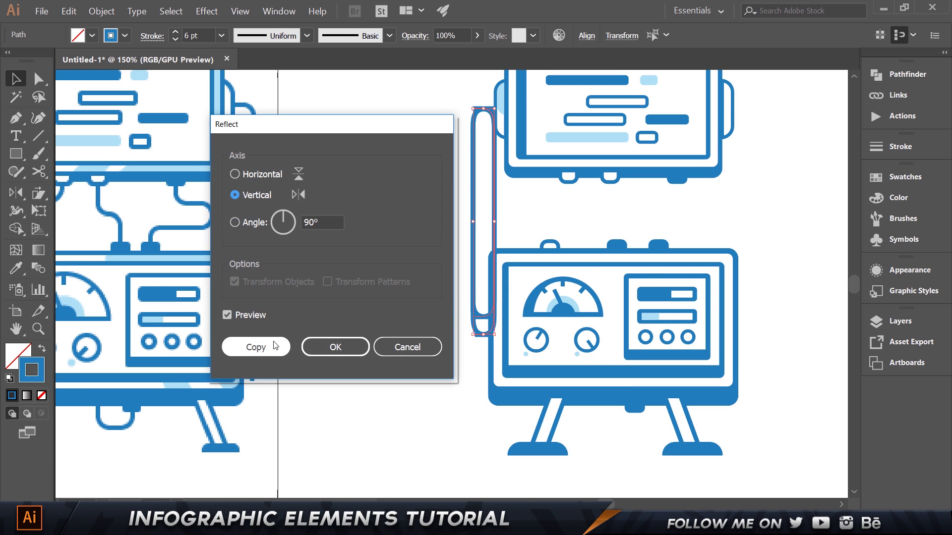
{"action": "left_click", "coordinate": [337, 347]}
Step: Move the mirrored cable pair horizontally to the right side of the machine so its ends meet both panels
{"action": "key", "text": "shift+Right"}
{"action": "key", "text": "shift+Right"}
{"action": "key", "text": "shift+Right"}
{"action": "key", "text": "shift+Right"}
{"action": "key", "text": "shift+Right"}
{"action": "key", "text": "shift+Right"}
{"action": "key", "text": "shift+Right"}
{"action": "key", "text": "shift+Right"}
{"action": "key", "text": "shift+Right"}
{"action": "key", "text": "shift+Right"}
{"action": "key", "text": "shift+Right"}
{"action": "key", "text": "shift+Right"}
{"action": "key", "text": "shift+Right"}
{"action": "key", "text": "shift+Right"}
{"action": "key", "text": "shift+Right"}
{"action": "key", "text": "shift+Right"}
{"action": "key", "text": "shift+Right"}
{"action": "key", "text": "shift+Right"}
{"action": "key", "text": "shift+Right"}
{"action": "key", "text": "shift+Right"}
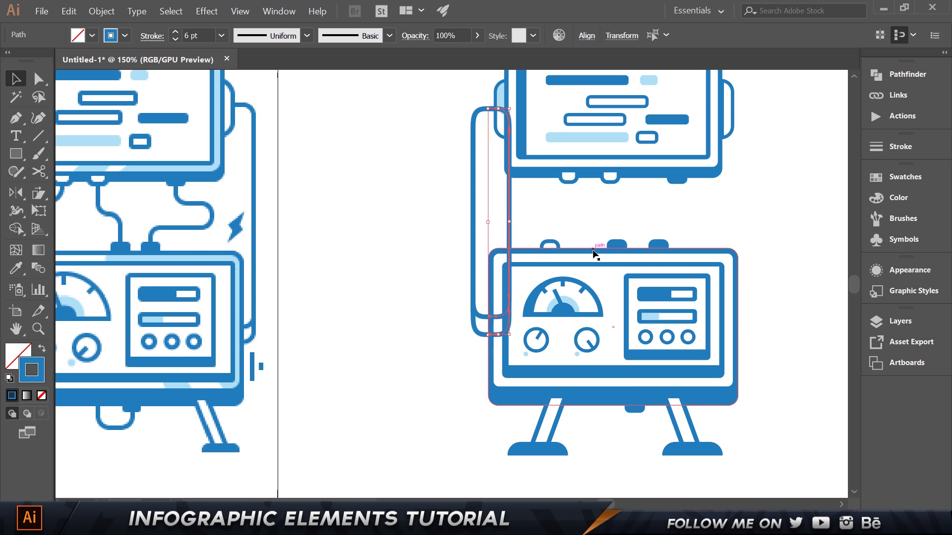
{"action": "key", "text": "shift+Right"}
{"action": "key", "text": "shift+Right"}
{"action": "key", "text": "shift+Right"}
{"action": "key", "text": "shift+Right"}
{"action": "key", "text": "shift+Right"}
{"action": "key", "text": "shift+Right"}
{"action": "key", "text": "shift+Right"}
{"action": "key", "text": "shift+Right"}
{"action": "key", "text": "shift+Right"}
{"action": "key", "text": "shift+Right"}
{"action": "key", "text": "shift+Right"}
{"action": "key", "text": "shift+Right"}
{"action": "key", "text": "shift+Right"}
{"action": "key", "text": "shift+Right"}
{"action": "key", "text": "shift+Right"}
{"action": "key", "text": "Left"}
{"action": "key", "text": "Left"}
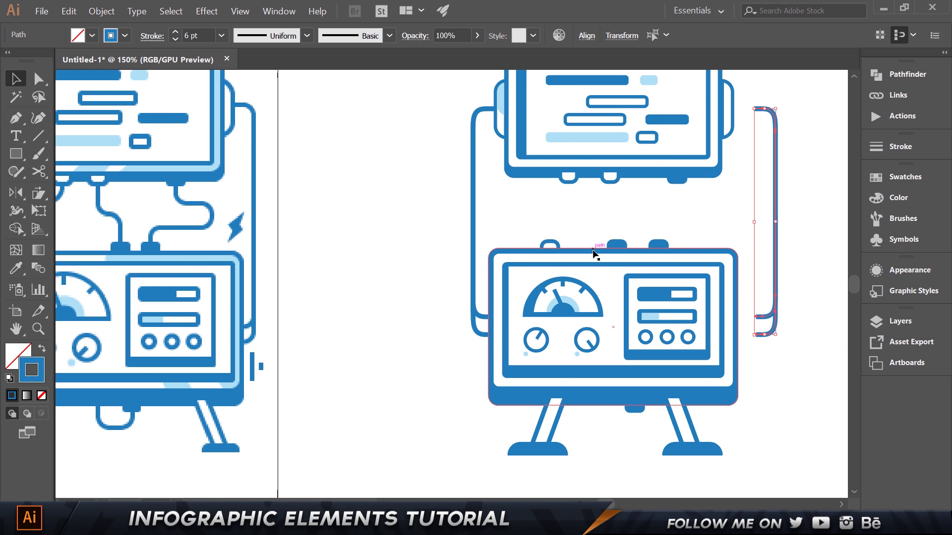
{"action": "key", "text": "shift+Left"}
{"action": "key", "text": "Left"}
{"action": "key", "text": "Left"}
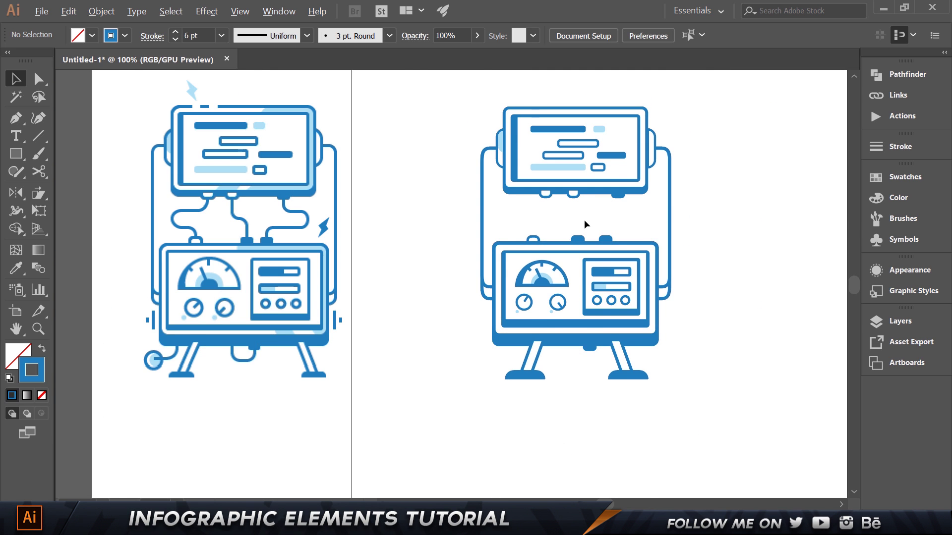
Step: Draw a stepped, square-cornered cable path from the upper panel's middle connector down to the lower panel's middle connector
{"action": "scroll", "coordinate": [584, 225], "scroll_direction": "up", "scroll_amount": 2}
{"action": "key", "text": "p"}
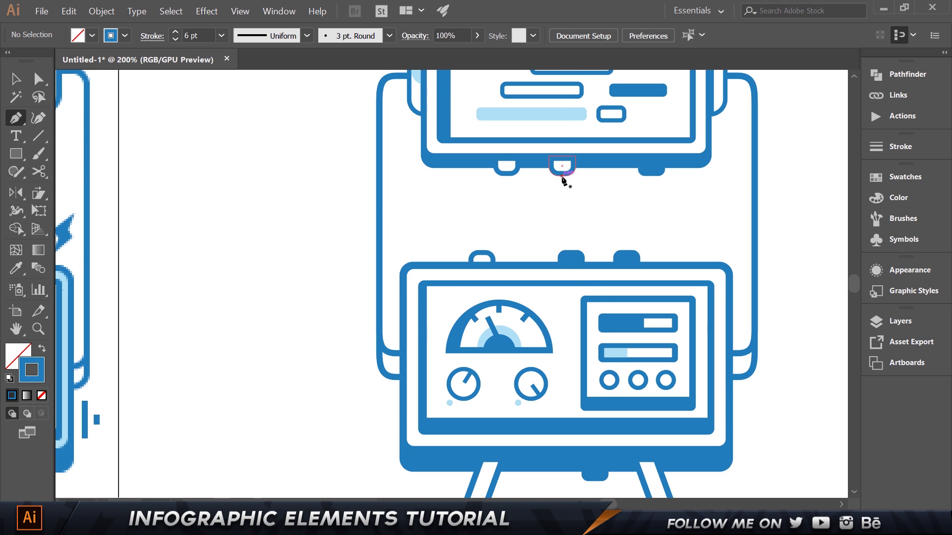
{"action": "left_click", "coordinate": [562, 176]}
{"action": "left_click", "coordinate": [562, 210]}
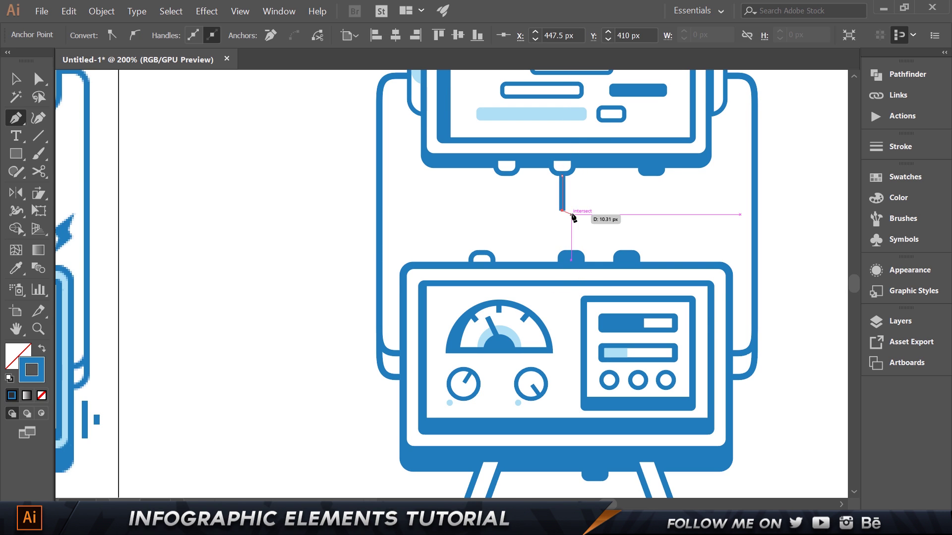
{"action": "left_click", "coordinate": [571, 211]}
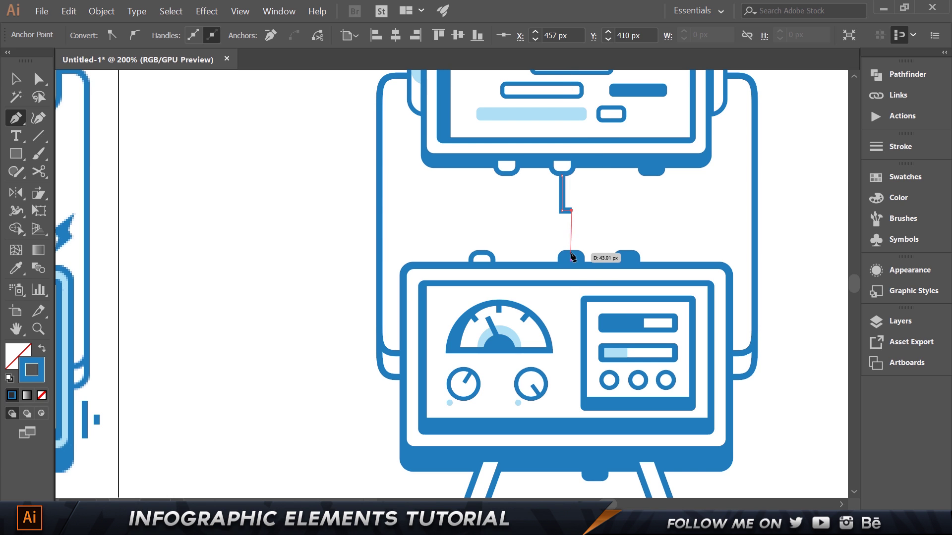
{"action": "left_click", "coordinate": [571, 257]}
{"action": "left_click", "coordinate": [442, 196], "text": "ctrl"}
Step: Nudge the lower panel's middle connector slightly to the right, past the end of the stepped cable
{"action": "key", "text": "ctrl+plus"}
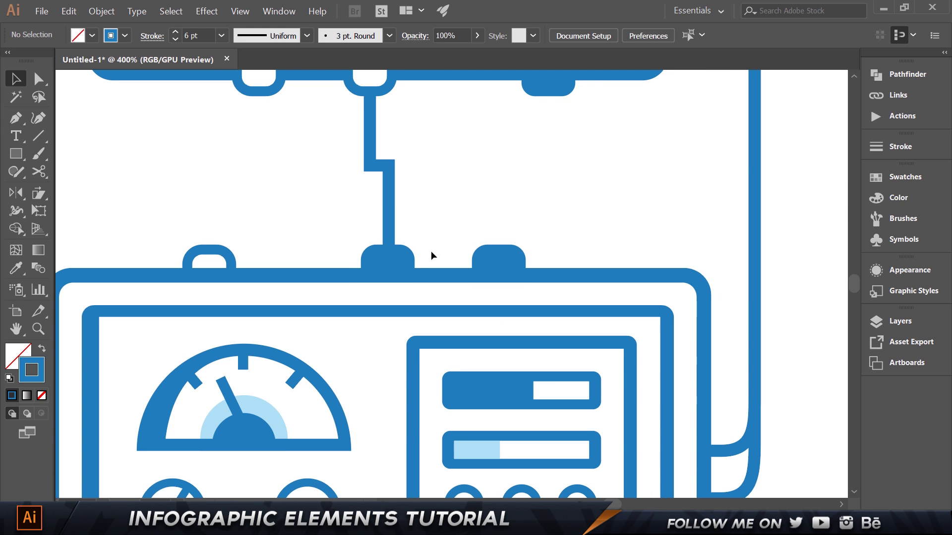
{"action": "left_click", "coordinate": [405, 259]}
{"action": "key", "text": "Right"}
{"action": "key", "text": "Right"}
{"action": "key", "text": "Right"}
{"action": "key", "text": "Right"}
{"action": "key", "text": "Right"}
{"action": "key", "text": "Right"}
{"action": "key", "text": "Right"}
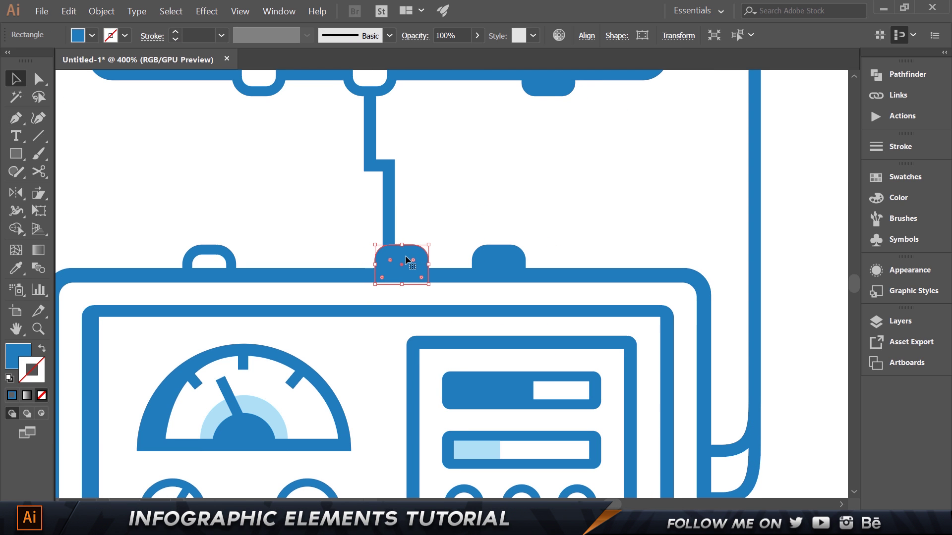
Step: Shift the lower vertical section of the stepped cable to the right to centre it on the lower middle connector
{"action": "left_click", "coordinate": [447, 183]}
{"action": "left_click", "coordinate": [386, 180]}
{"action": "key", "text": "a"}
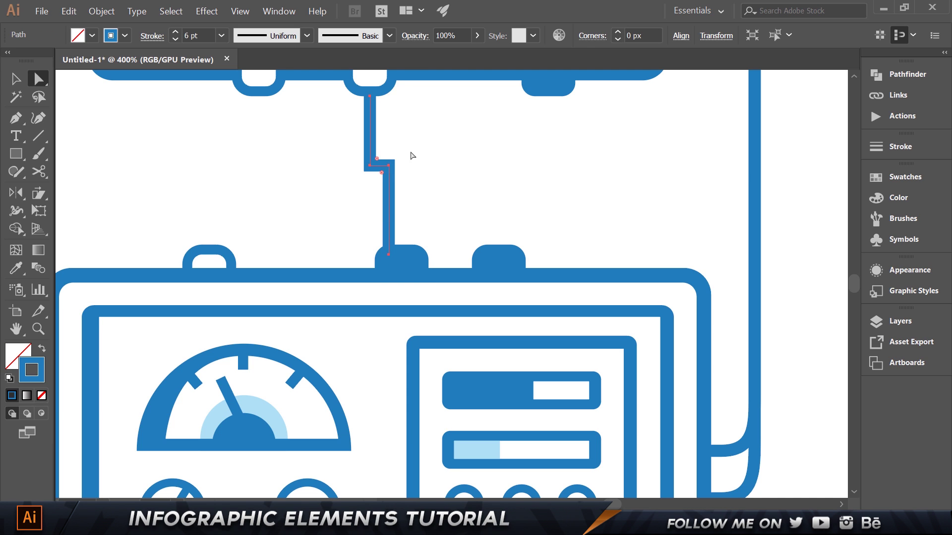
{"action": "left_click_drag", "start_coordinate": [411, 151], "coordinate": [384, 183]}
{"action": "left_click", "coordinate": [388, 255], "text": "shift"}
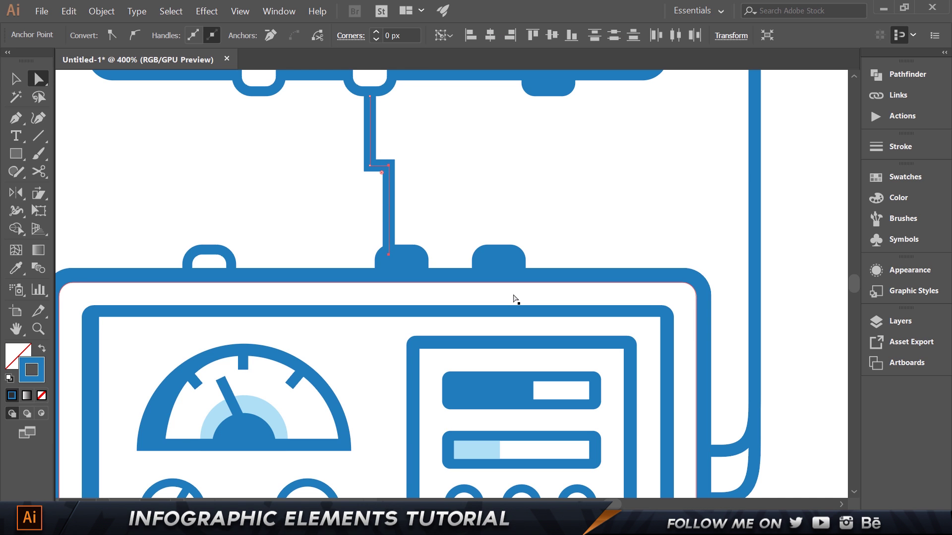
{"action": "key", "text": "Right"}
{"action": "key", "text": "Right"}
{"action": "key", "text": "Right"}
{"action": "key", "text": "Right"}
{"action": "key", "text": "Right"}
{"action": "key", "text": "Right"}
{"action": "key", "text": "Right"}
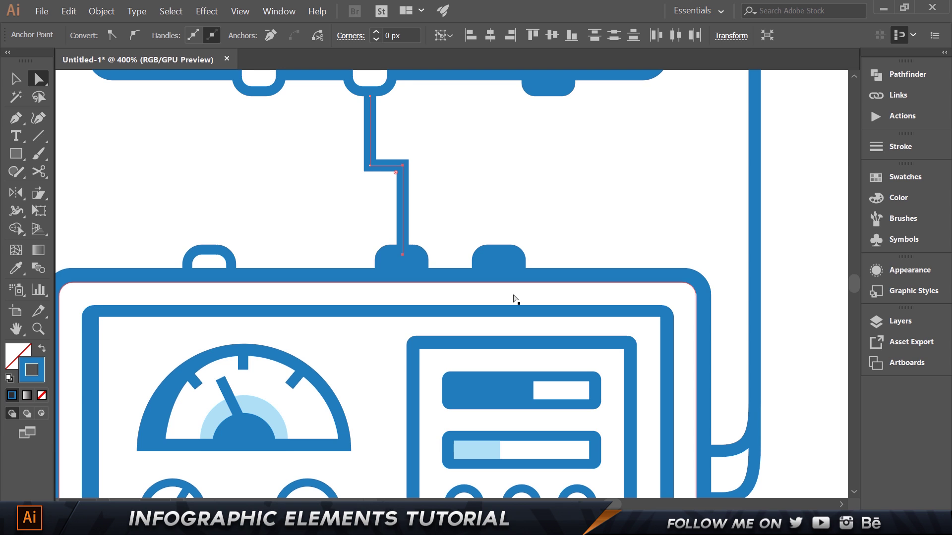
Step: Round both bends of the middle cable into a smooth S-curve
{"action": "left_click", "coordinate": [383, 165]}
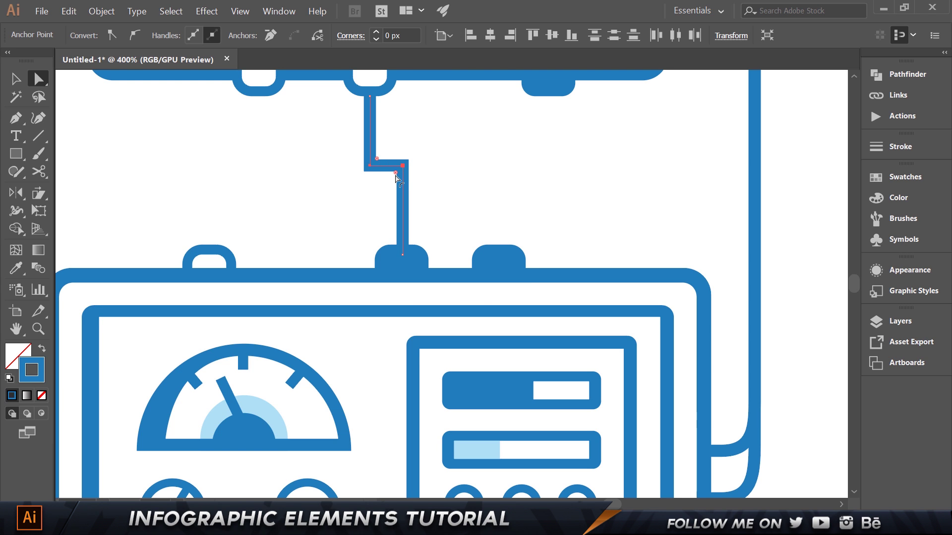
{"action": "left_click_drag", "start_coordinate": [396, 177], "coordinate": [374, 189]}
{"action": "left_click", "coordinate": [497, 165]}
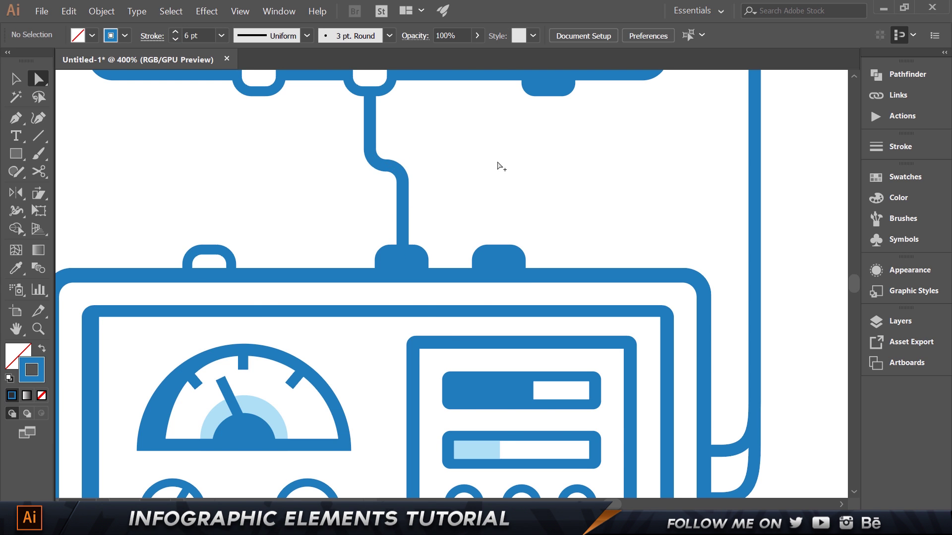
Step: Draw a square-cornered cable path from the lower panel's right connector, looping out to the right and back to the upper panel's right connector
{"action": "scroll", "coordinate": [333, 183], "scroll_direction": "down", "scroll_amount": 3}
{"action": "scroll", "coordinate": [425, 213], "scroll_direction": "up", "scroll_amount": 2}
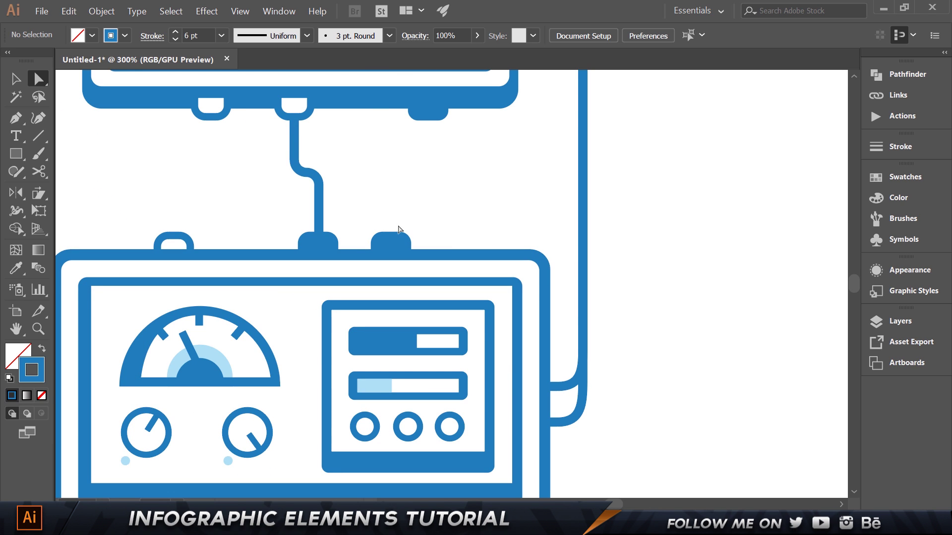
{"action": "key", "text": "p"}
{"action": "left_click", "coordinate": [392, 243]}
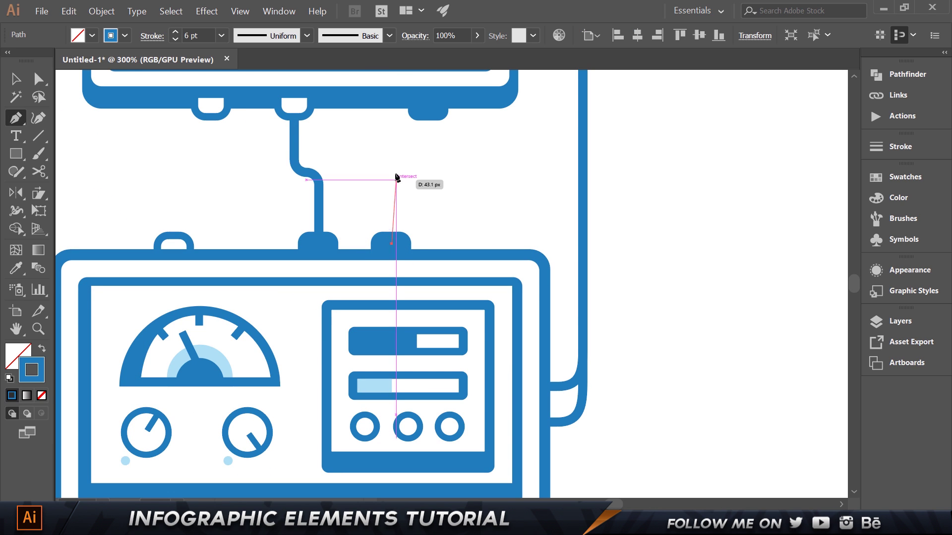
{"action": "left_click", "coordinate": [391, 180]}
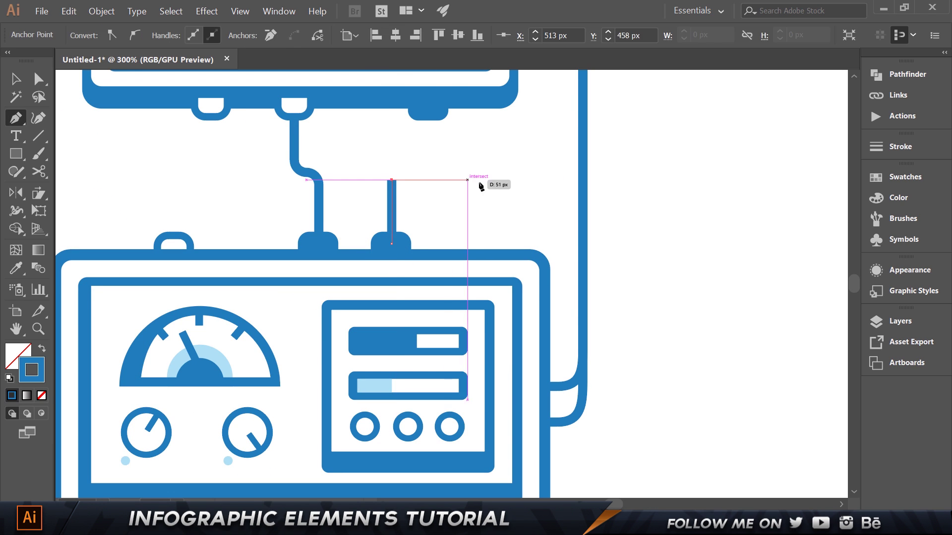
{"action": "left_click", "coordinate": [499, 180]}
{"action": "left_click", "coordinate": [498, 145]}
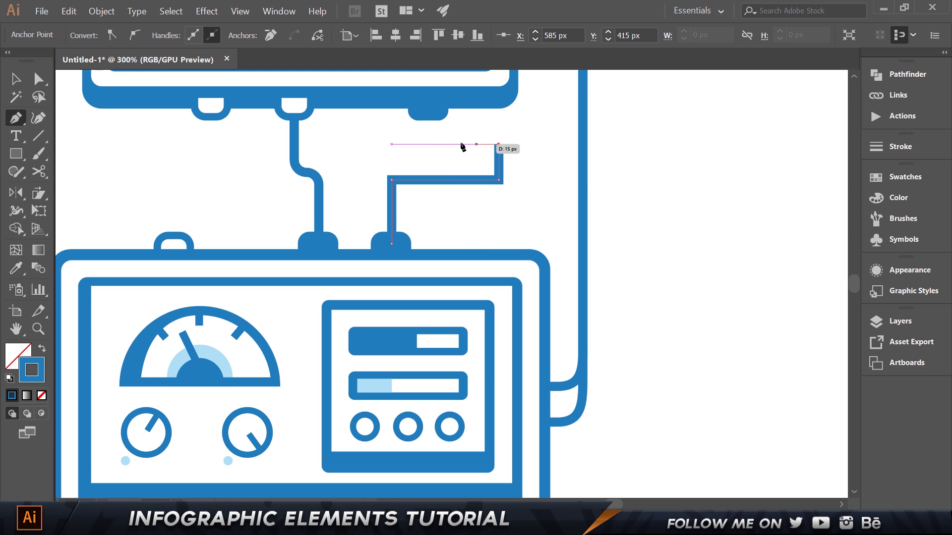
{"action": "left_click", "coordinate": [428, 144]}
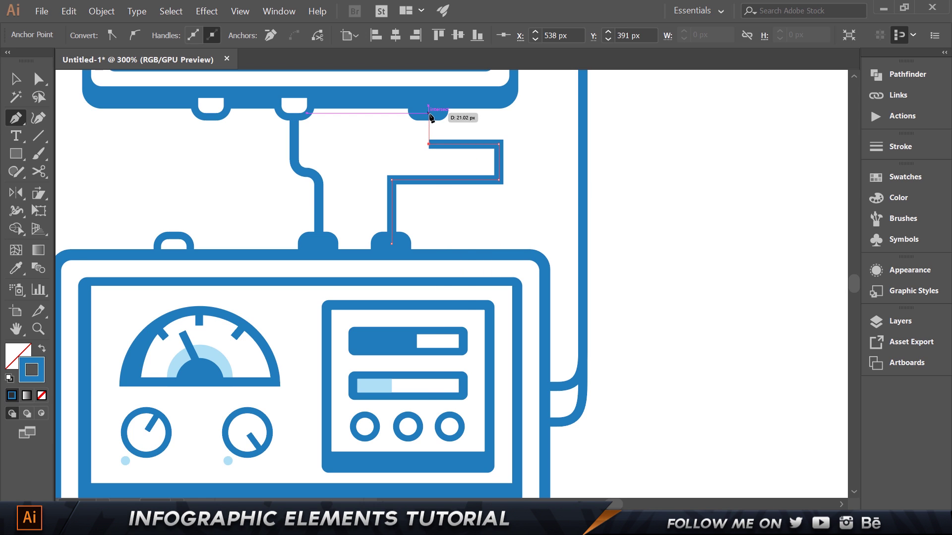
{"action": "left_click", "coordinate": [429, 114]}
{"action": "key", "text": "v"}
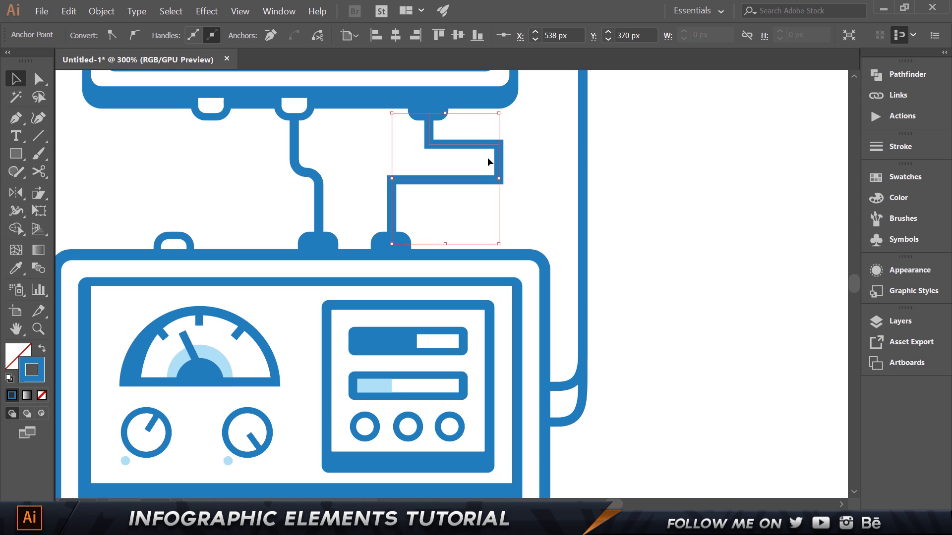
Step: Round all four corners of the right connector cable, making its outer loop a full semicircle
{"action": "left_click", "coordinate": [526, 197]}
{"action": "key", "text": "a"}
{"action": "left_click_drag", "start_coordinate": [530, 203], "coordinate": [487, 136]}
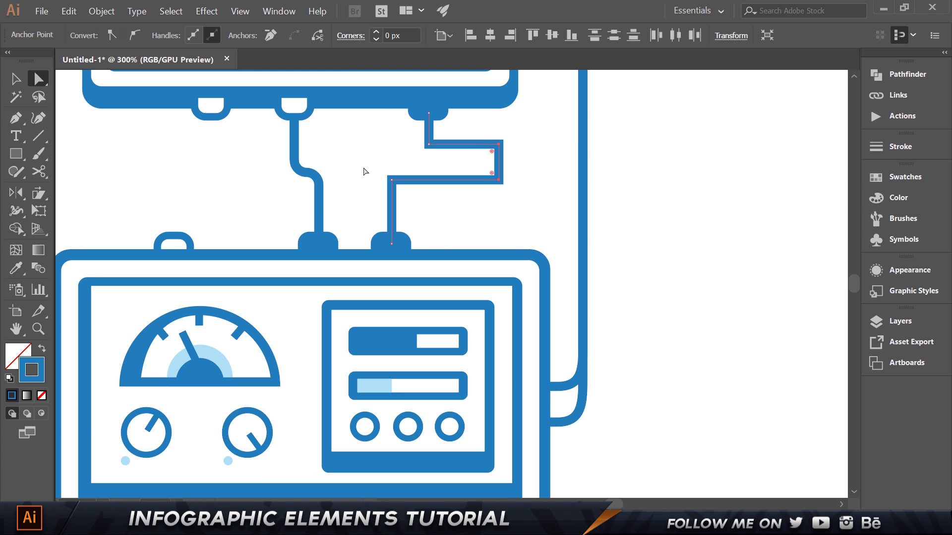
{"action": "left_click_drag", "start_coordinate": [364, 164], "coordinate": [485, 163]}
{"action": "left_click", "coordinate": [427, 221]}
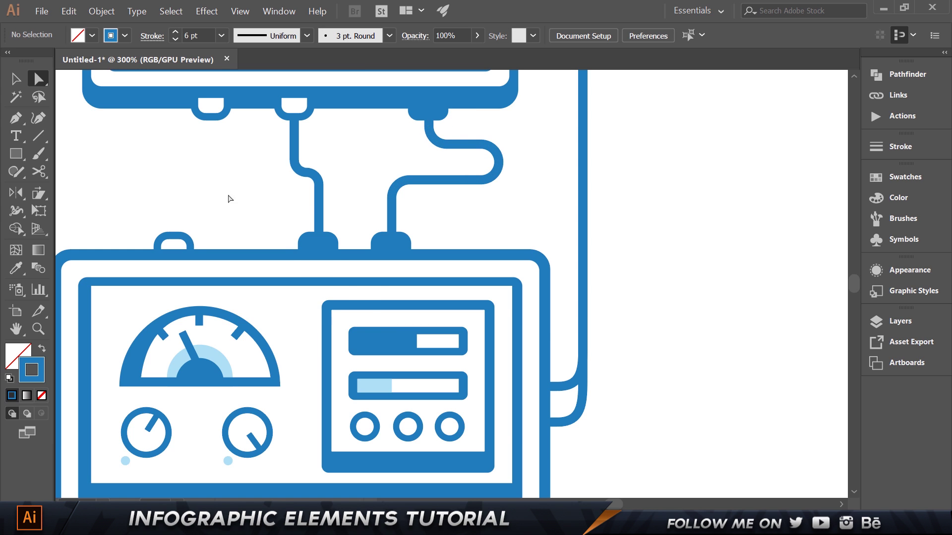
Step: Draw a small upright rectangle across the upper panel's top border near its left end, filled blue with no stroke
{"action": "scroll", "coordinate": [169, 158], "scroll_direction": "down", "scroll_amount": 4}
{"action": "scroll", "coordinate": [549, 168], "scroll_direction": "up", "scroll_amount": 5}
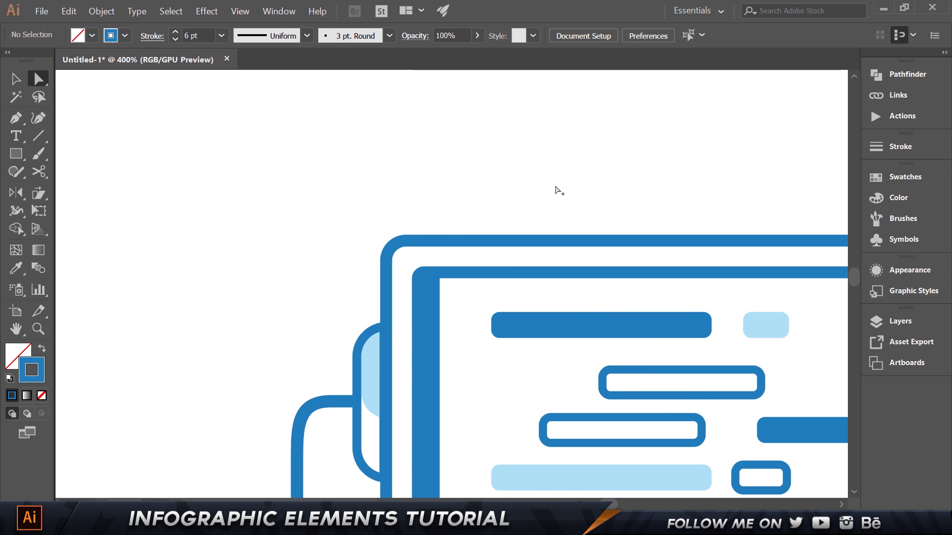
{"action": "scroll", "coordinate": [555, 189], "scroll_direction": "down", "scroll_amount": 3}
{"action": "key", "text": "m"}
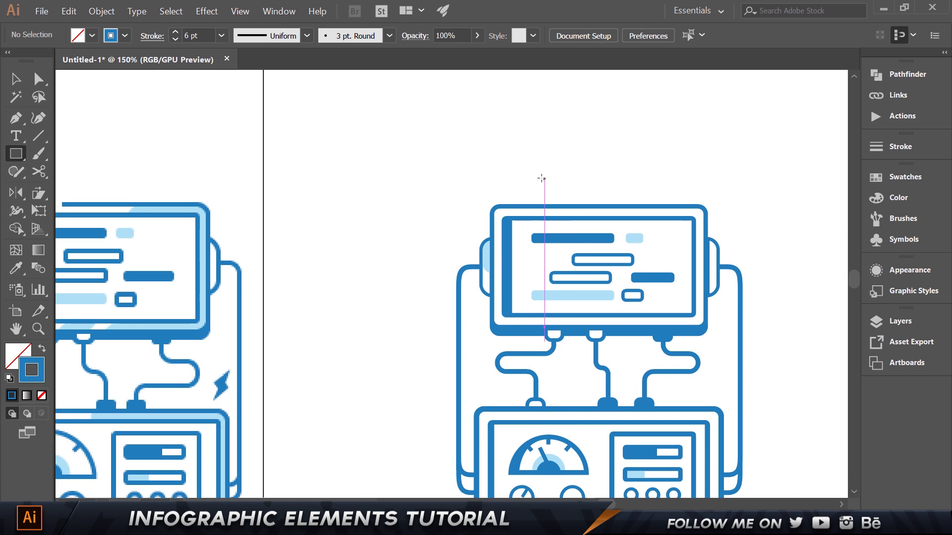
{"action": "left_click_drag", "start_coordinate": [531, 194], "coordinate": [541, 214]}
{"action": "key", "text": "v"}
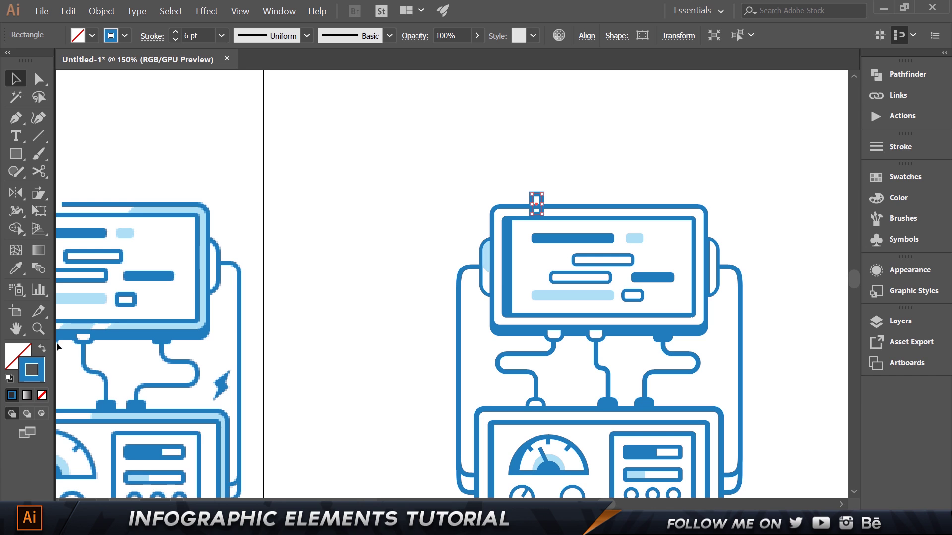
{"action": "left_click", "coordinate": [42, 350]}
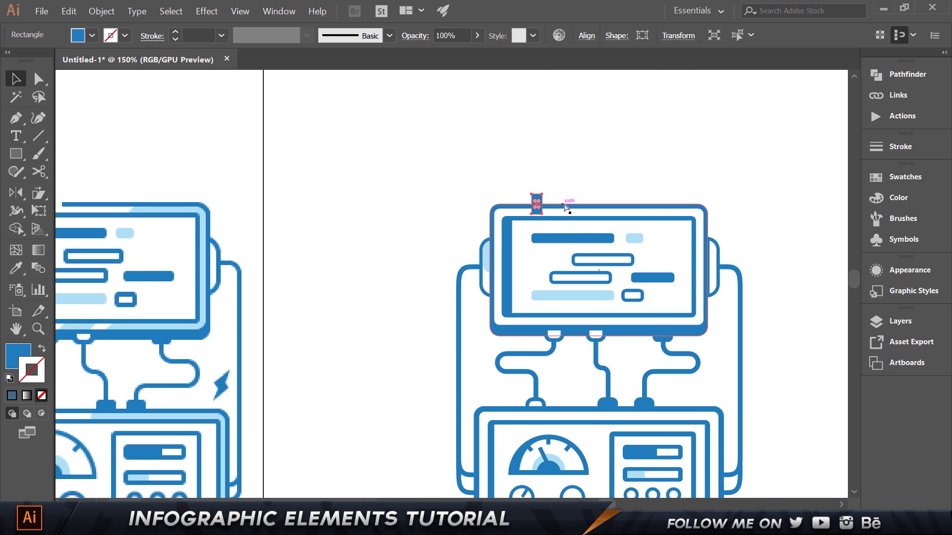
Step: Duplicate the small blue rectangle and place the copy a short distance to its right on the same border
{"action": "key", "text": "ctrl+v"}
{"action": "key", "text": "ctrl+z"}
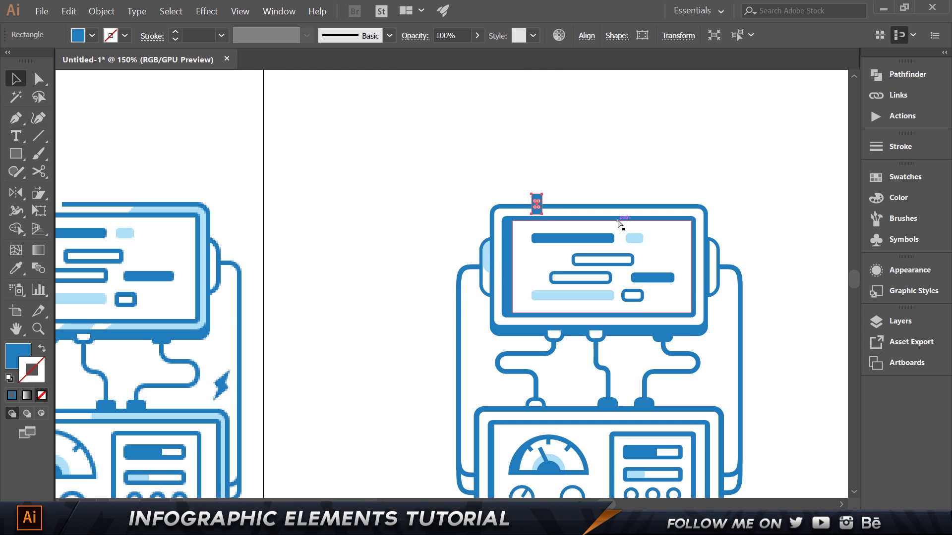
{"action": "key", "text": "shift+Right"}
{"action": "key", "text": "shift+Right"}
{"action": "key", "text": "shift+Left"}
{"action": "left_click", "coordinate": [536, 171]}
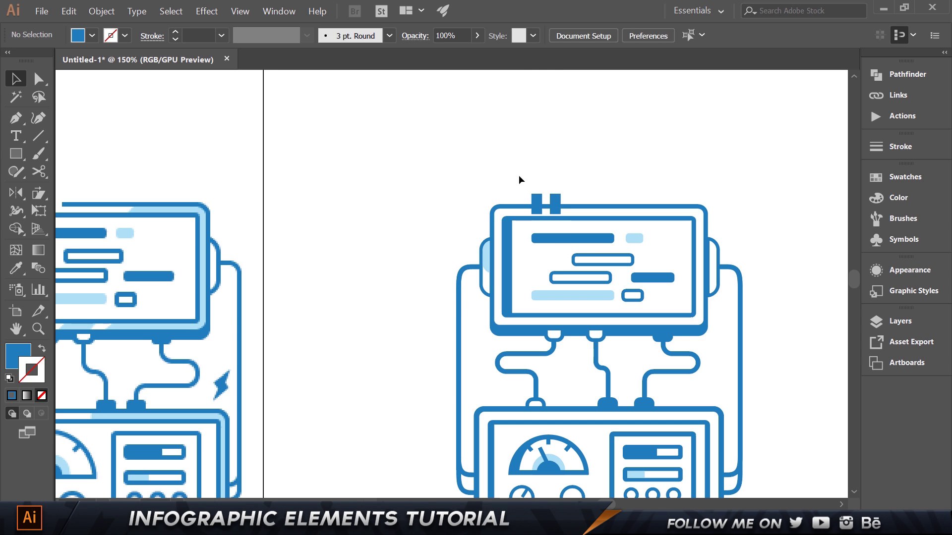
Step: Cut two notches into the upper panel's top border by removing both small rectangles and their overlaps with the Shape Builder
{"action": "left_click", "coordinate": [570, 206]}
{"action": "left_click", "coordinate": [556, 199], "text": "shift"}
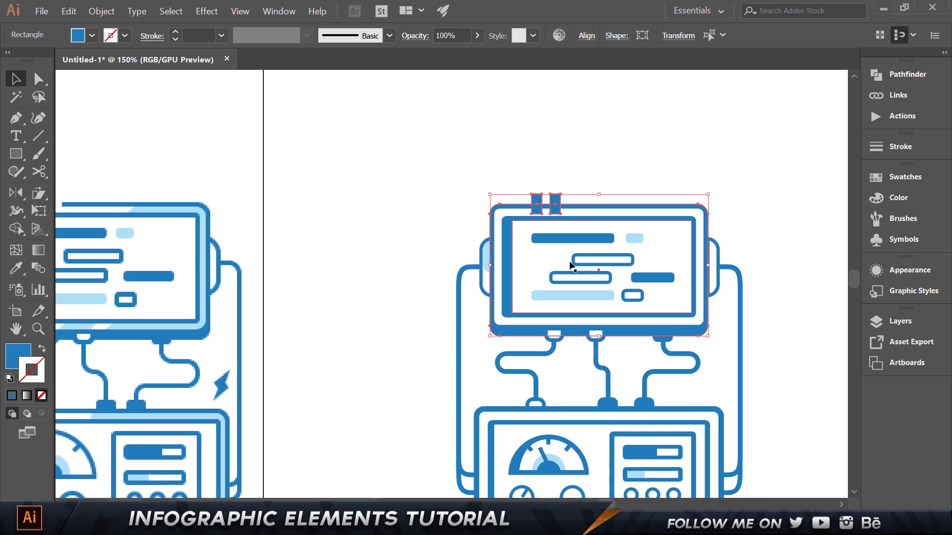
{"action": "key", "text": "shift+m"}
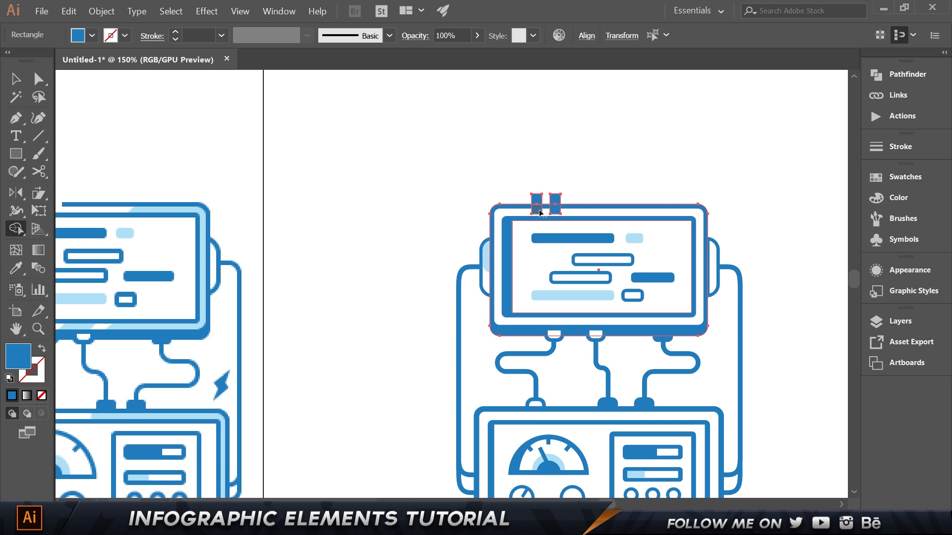
{"action": "left_click", "coordinate": [538, 209], "text": "alt"}
{"action": "left_click", "coordinate": [554, 209], "text": "alt"}
{"action": "left_click", "coordinate": [554, 199], "text": "alt"}
{"action": "left_click", "coordinate": [536, 199], "text": "alt"}
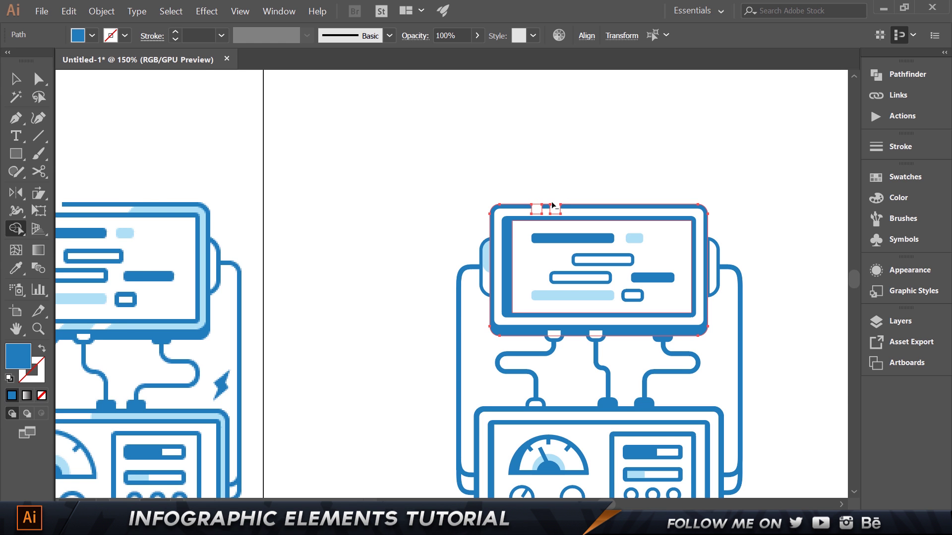
{"action": "key", "text": "v"}
{"action": "left_click", "coordinate": [536, 185]}
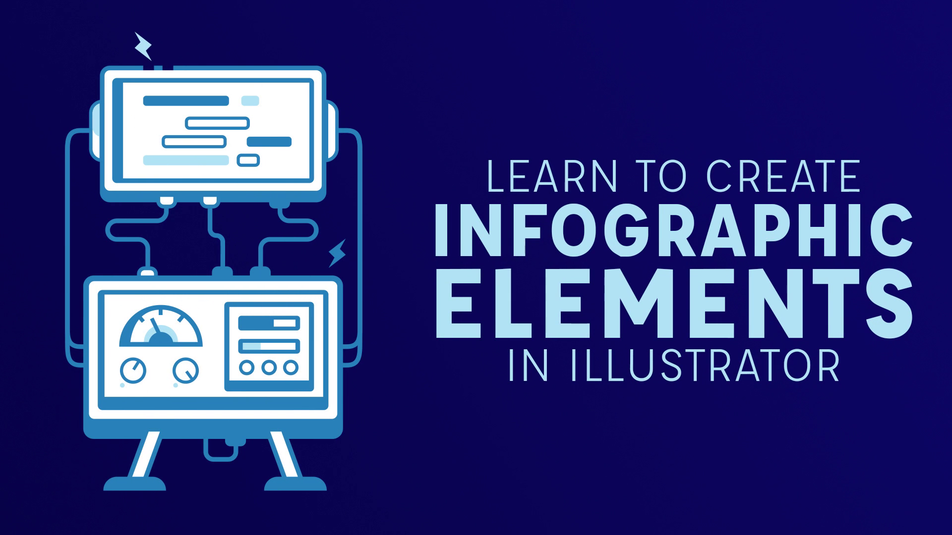